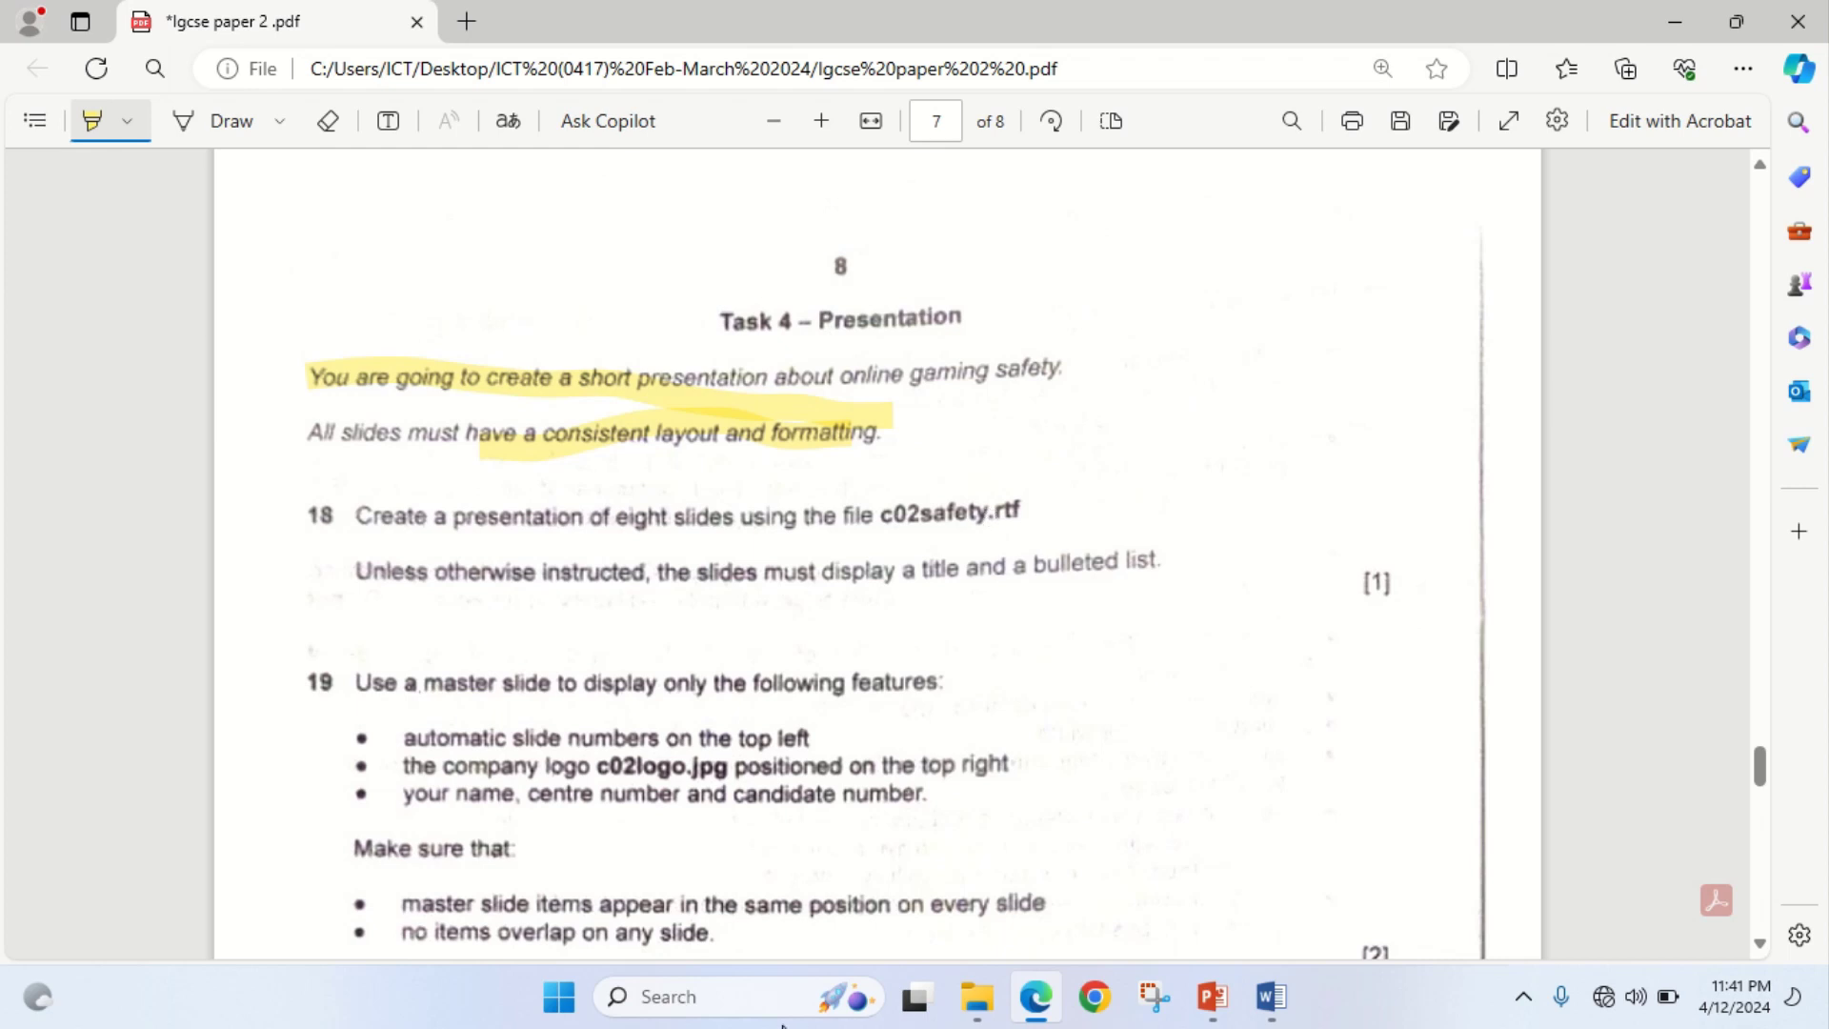
Search Windows for PowerPoint 2016 by entering 'poer' in the taskbar search box
left_click(743, 1000)
type("poer")
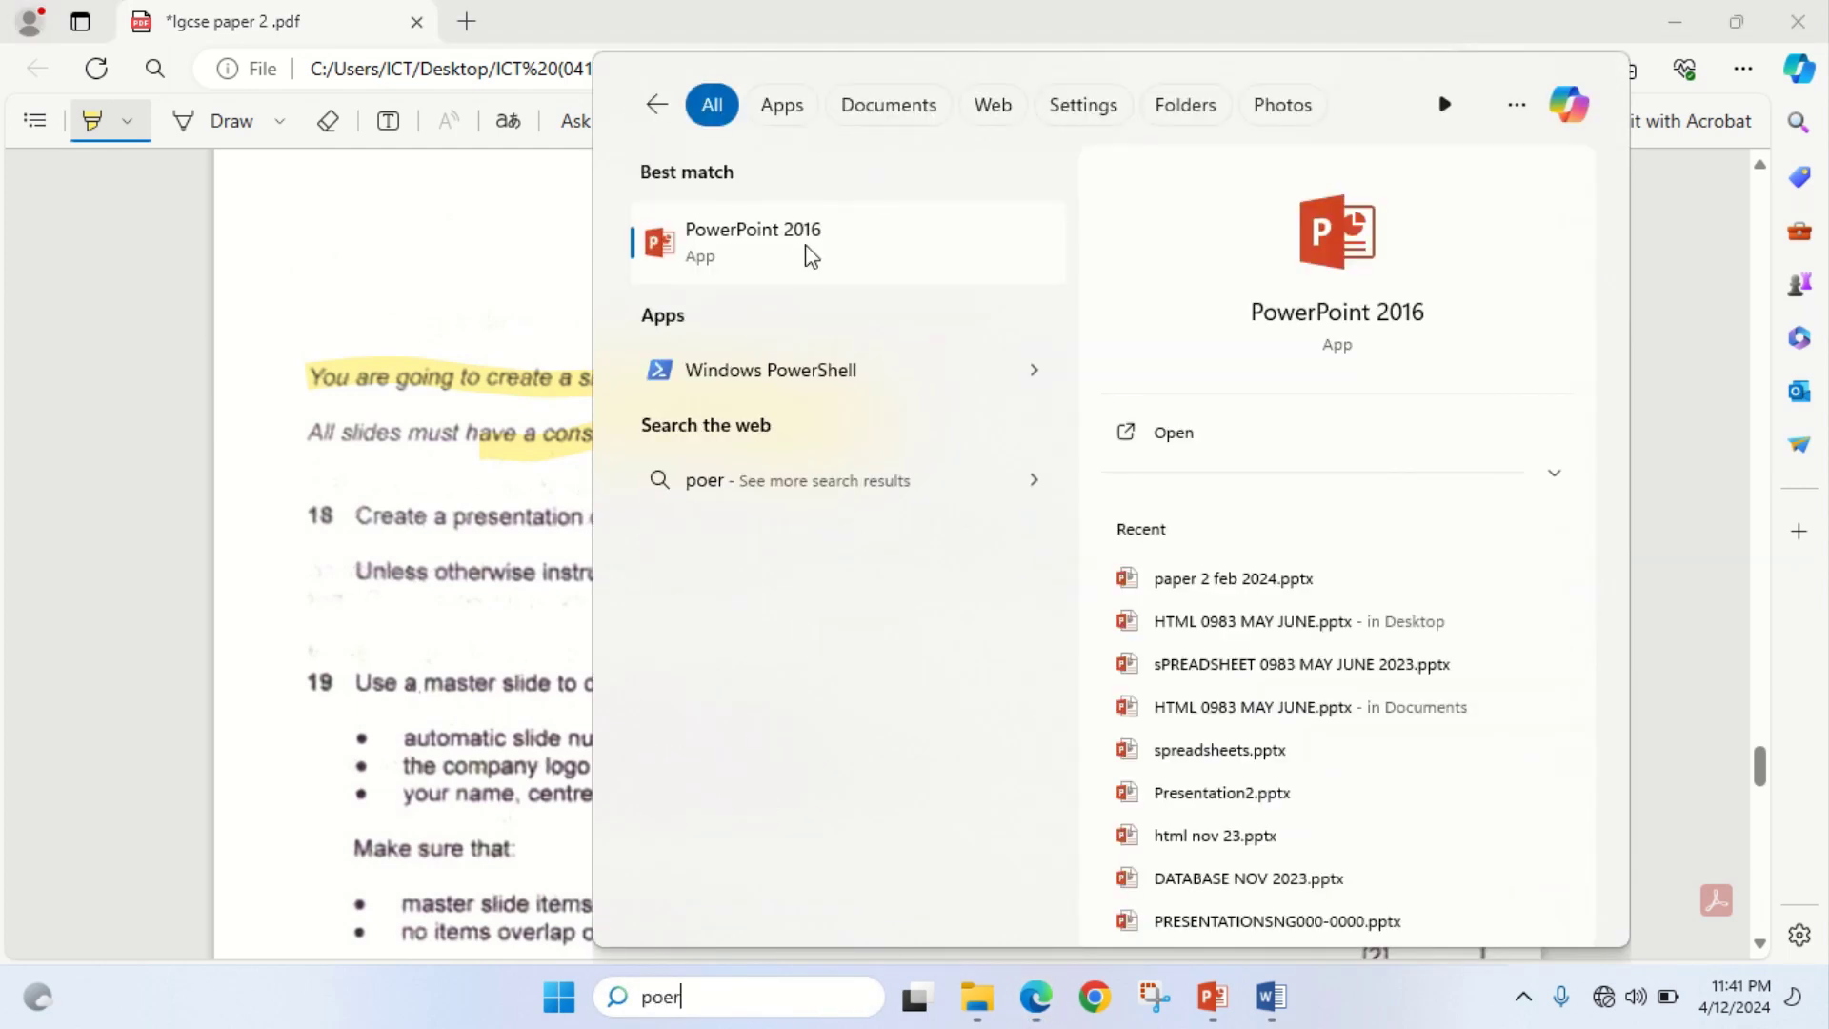
Launch PowerPoint 2016 and start a new blank presentation, Presentation3
left_click(799, 256)
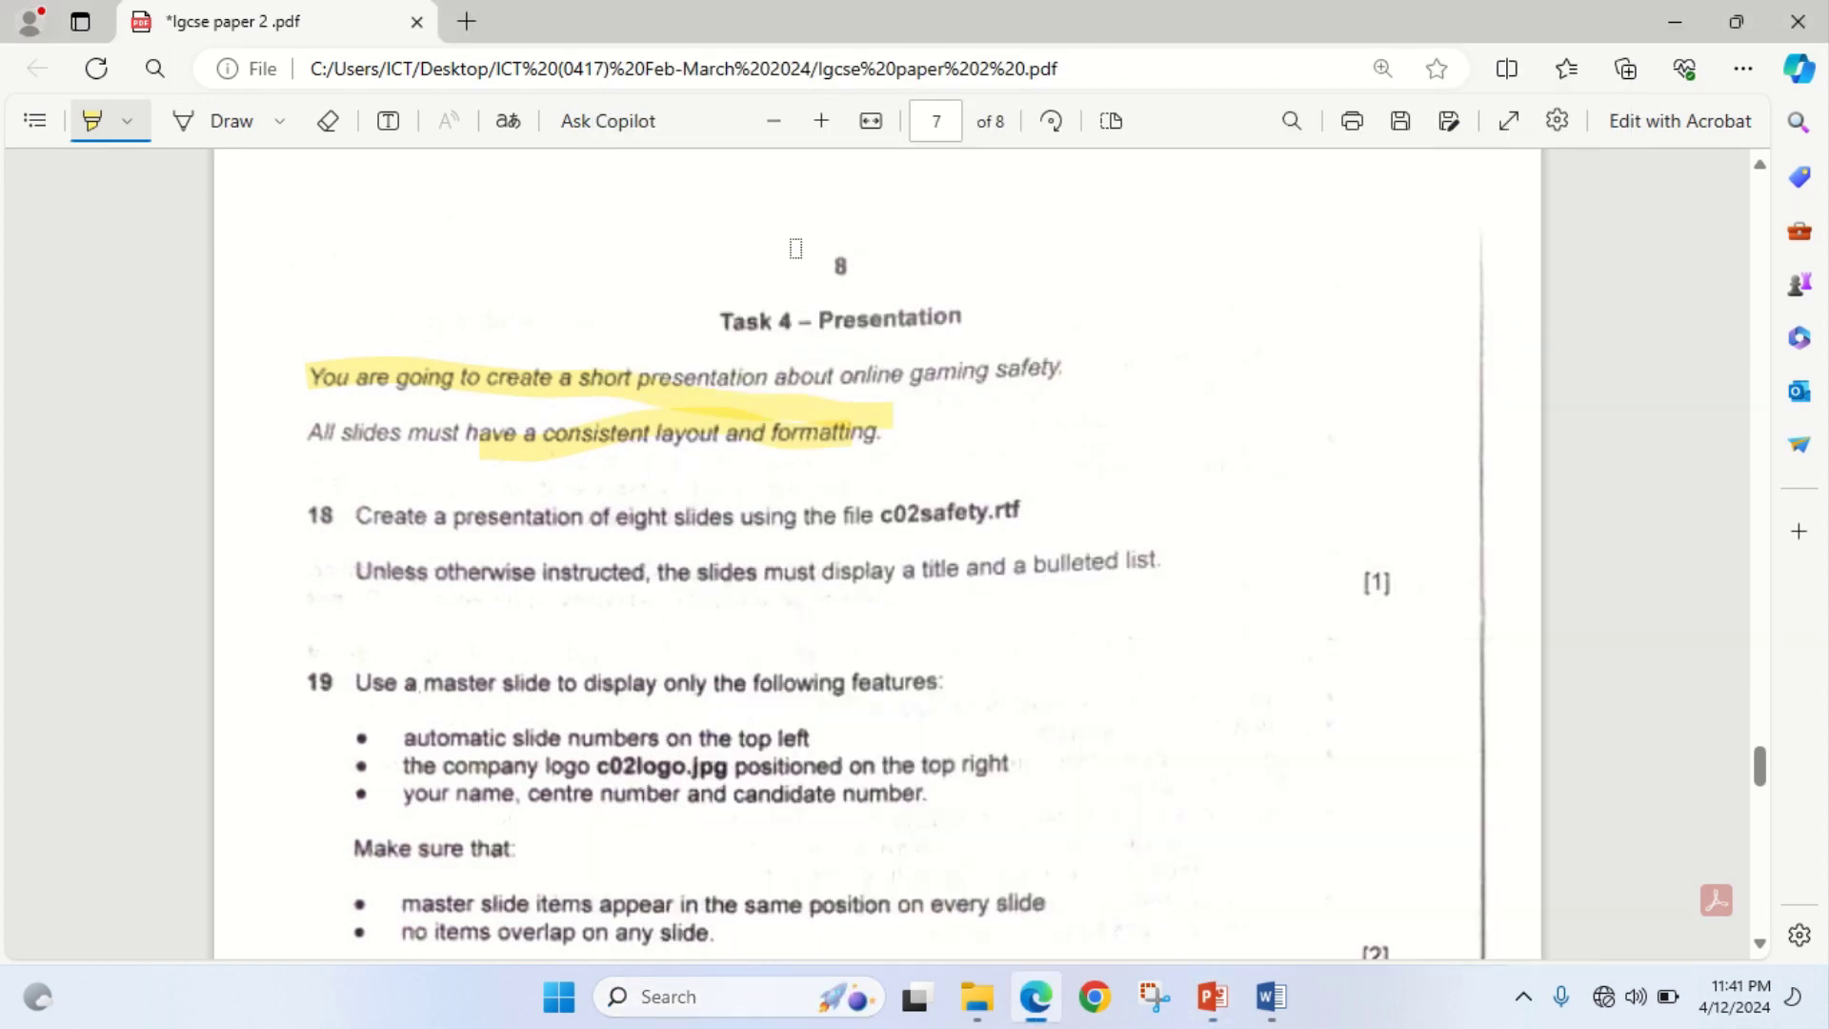
mouse_move(1212, 996)
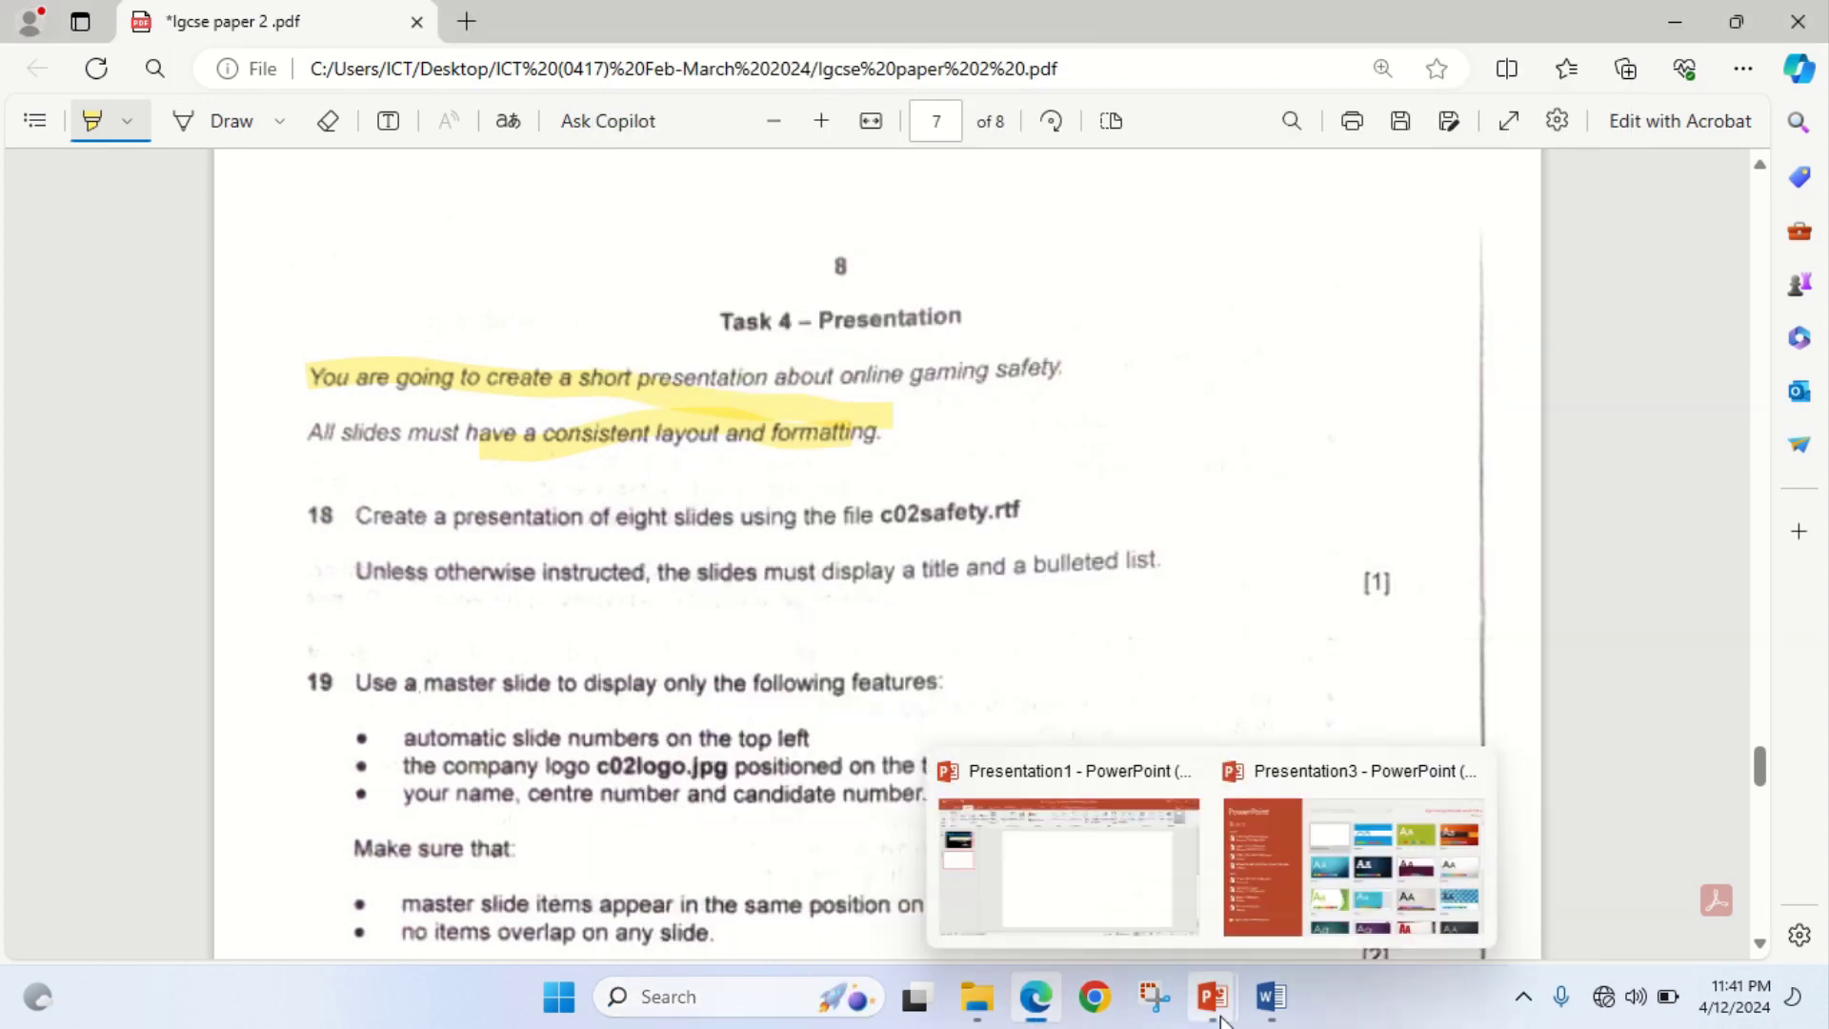
left_click(1352, 895)
left_click(776, 282)
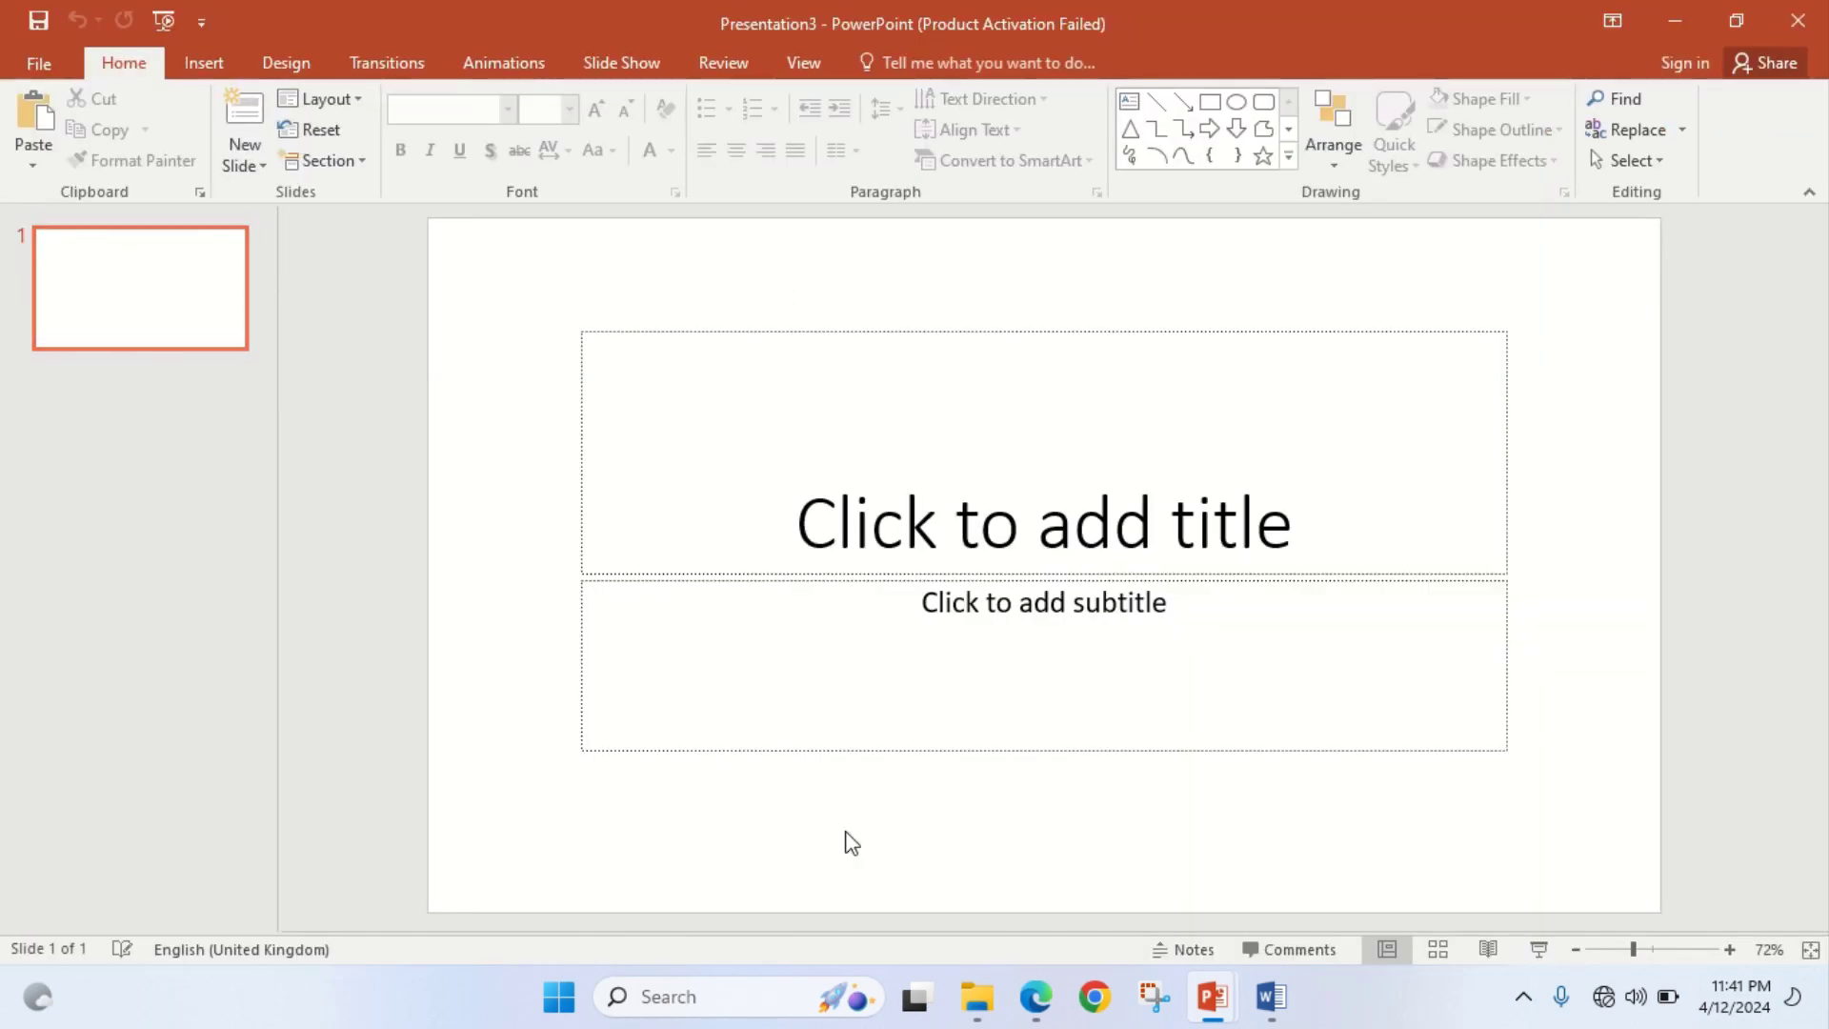
Check the exam paper, then bring up the New Slide layout options
left_click(1058, 1017)
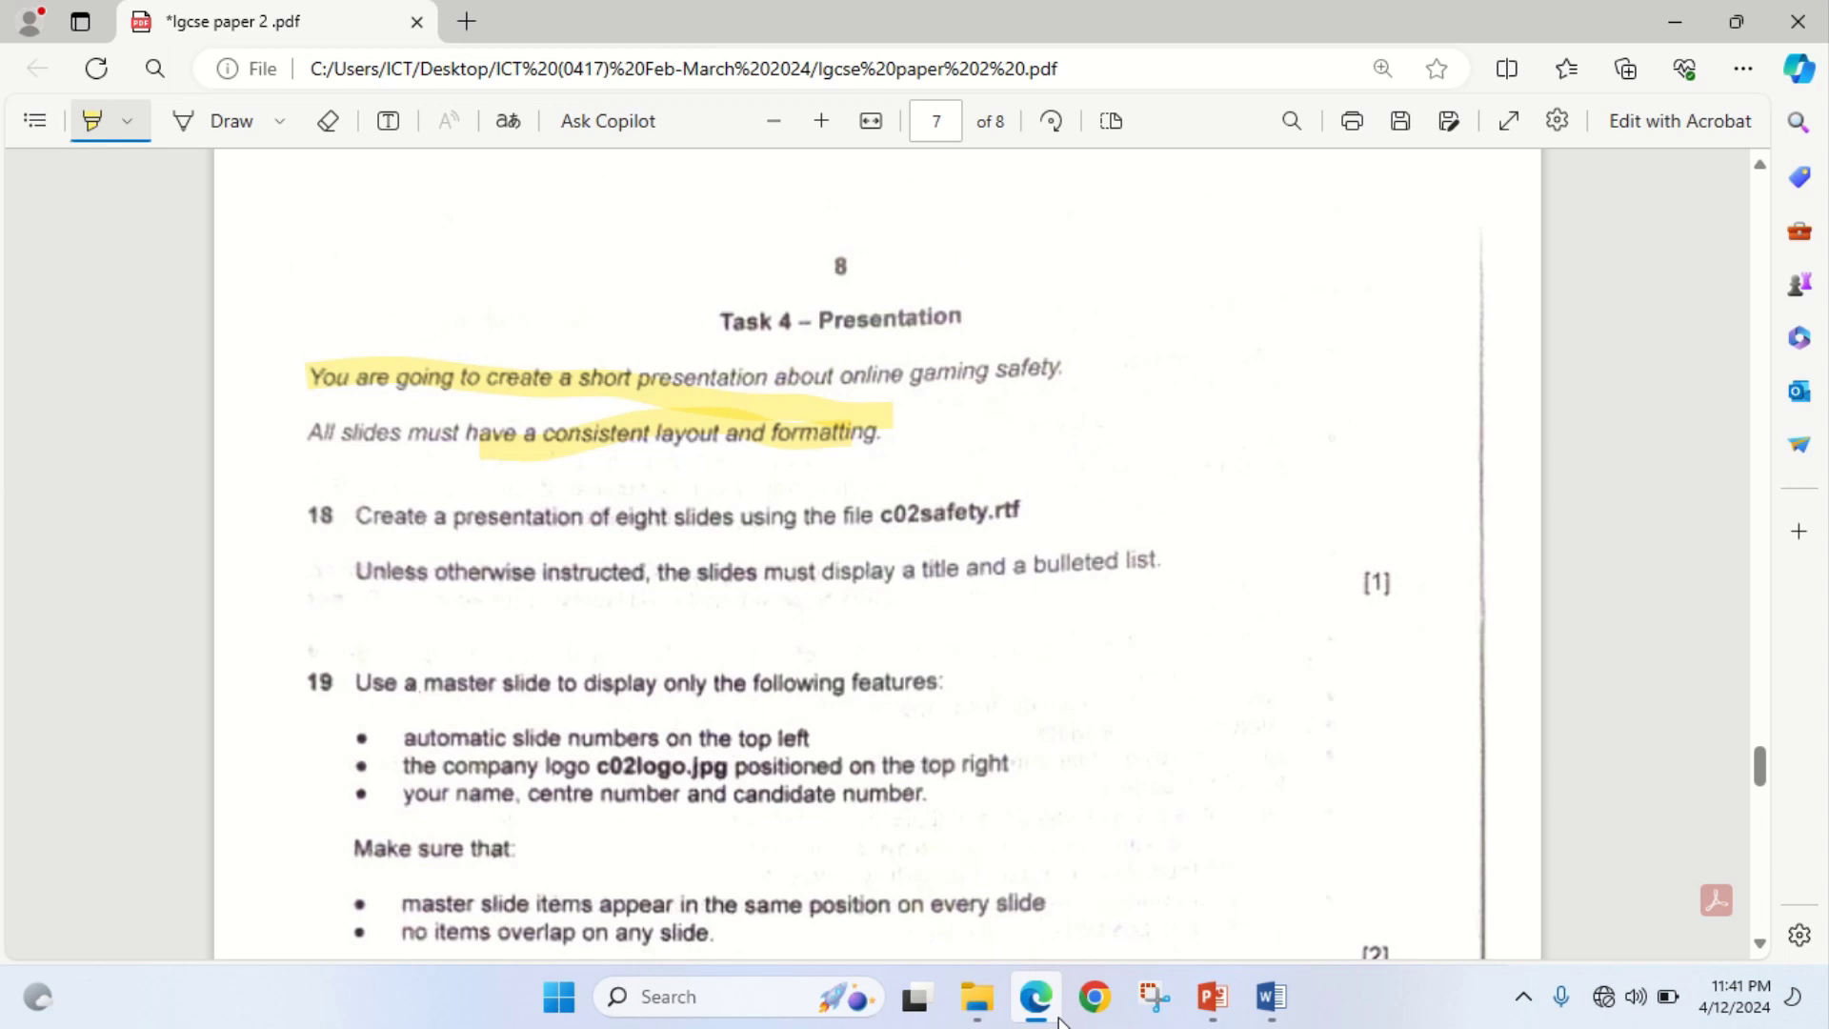
left_click(1057, 1017)
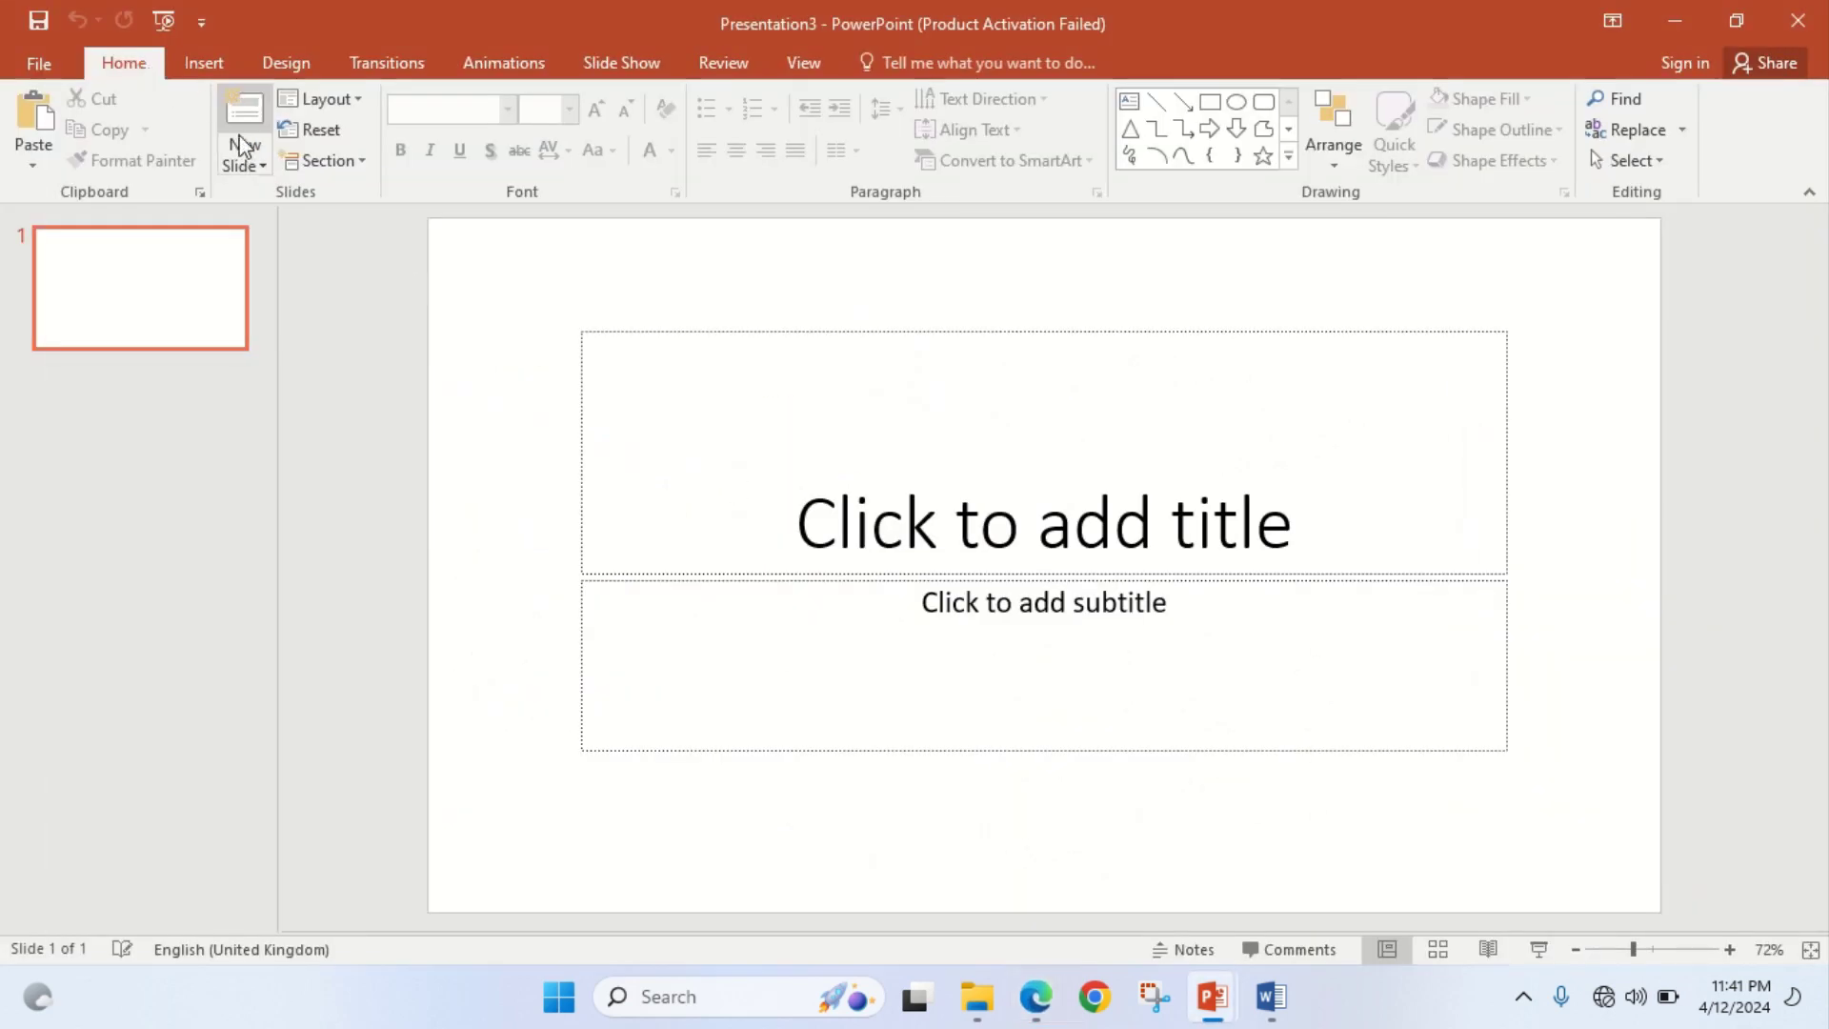
left_click(258, 168)
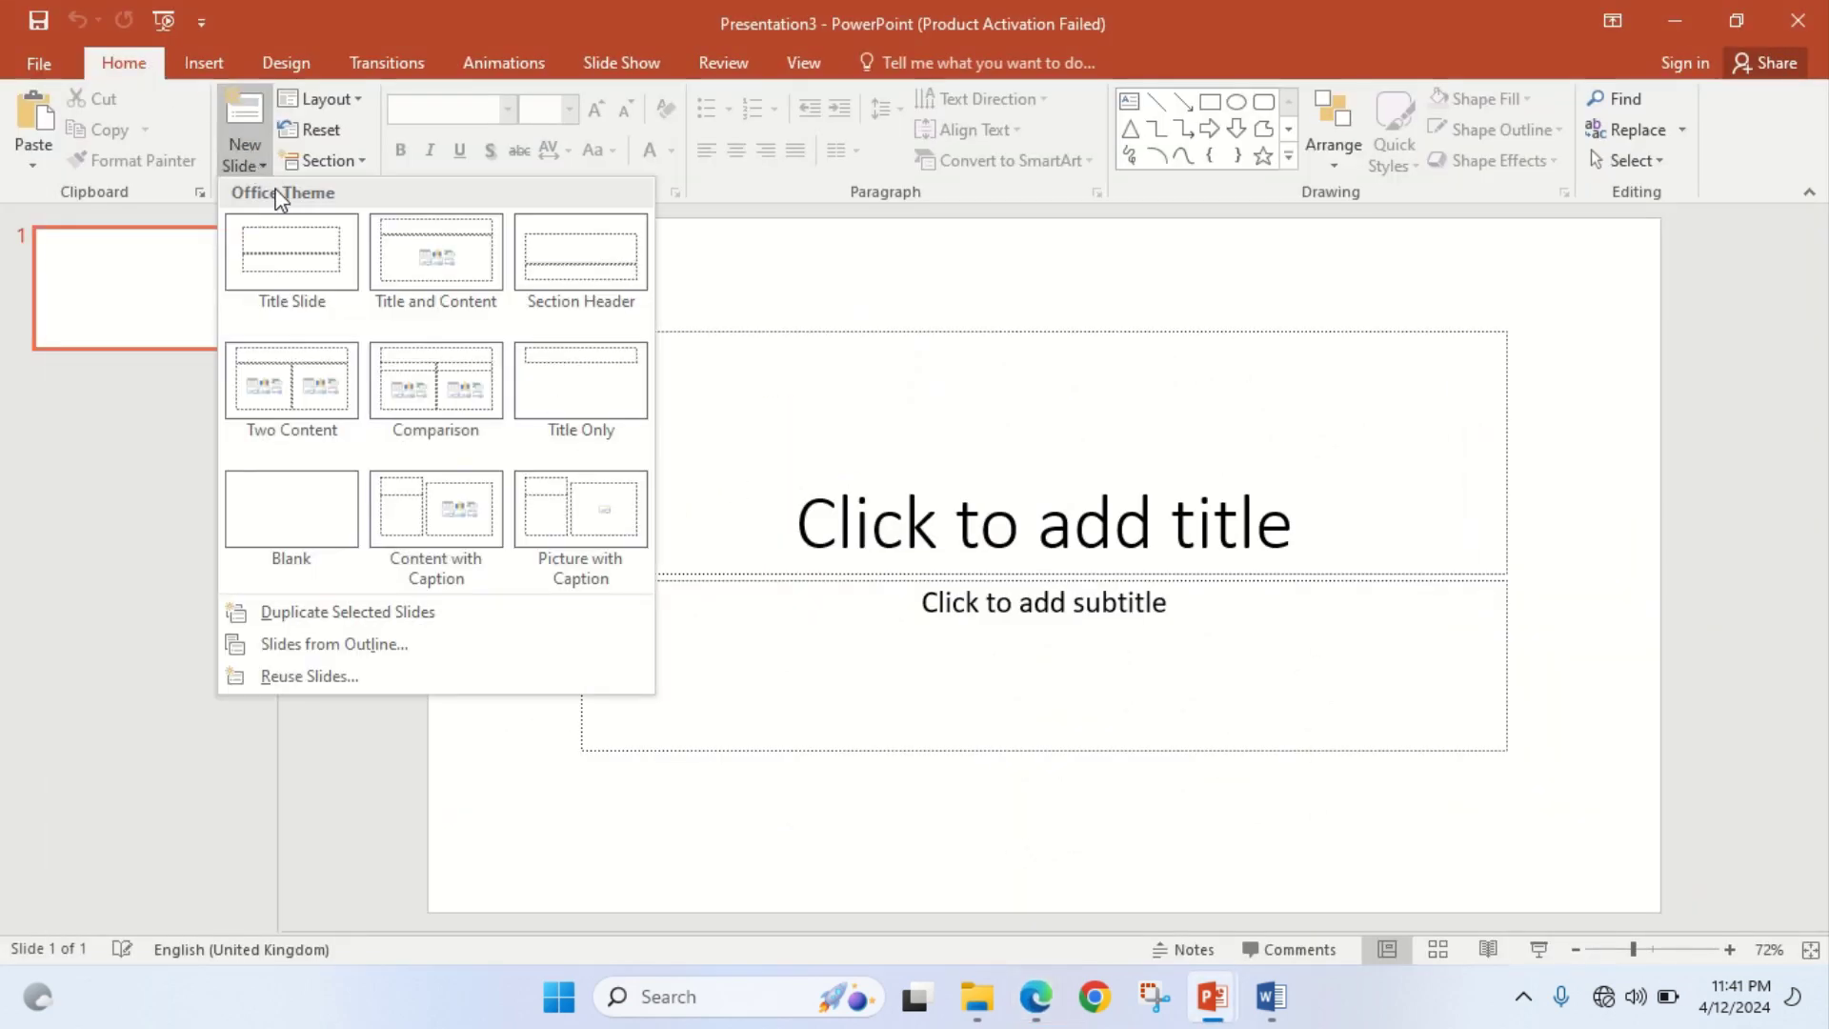
Insert slides from the outline c02safety.rtf in Desktop > ICT (0417) Feb-March 2024 > Paper2
left_click(349, 648)
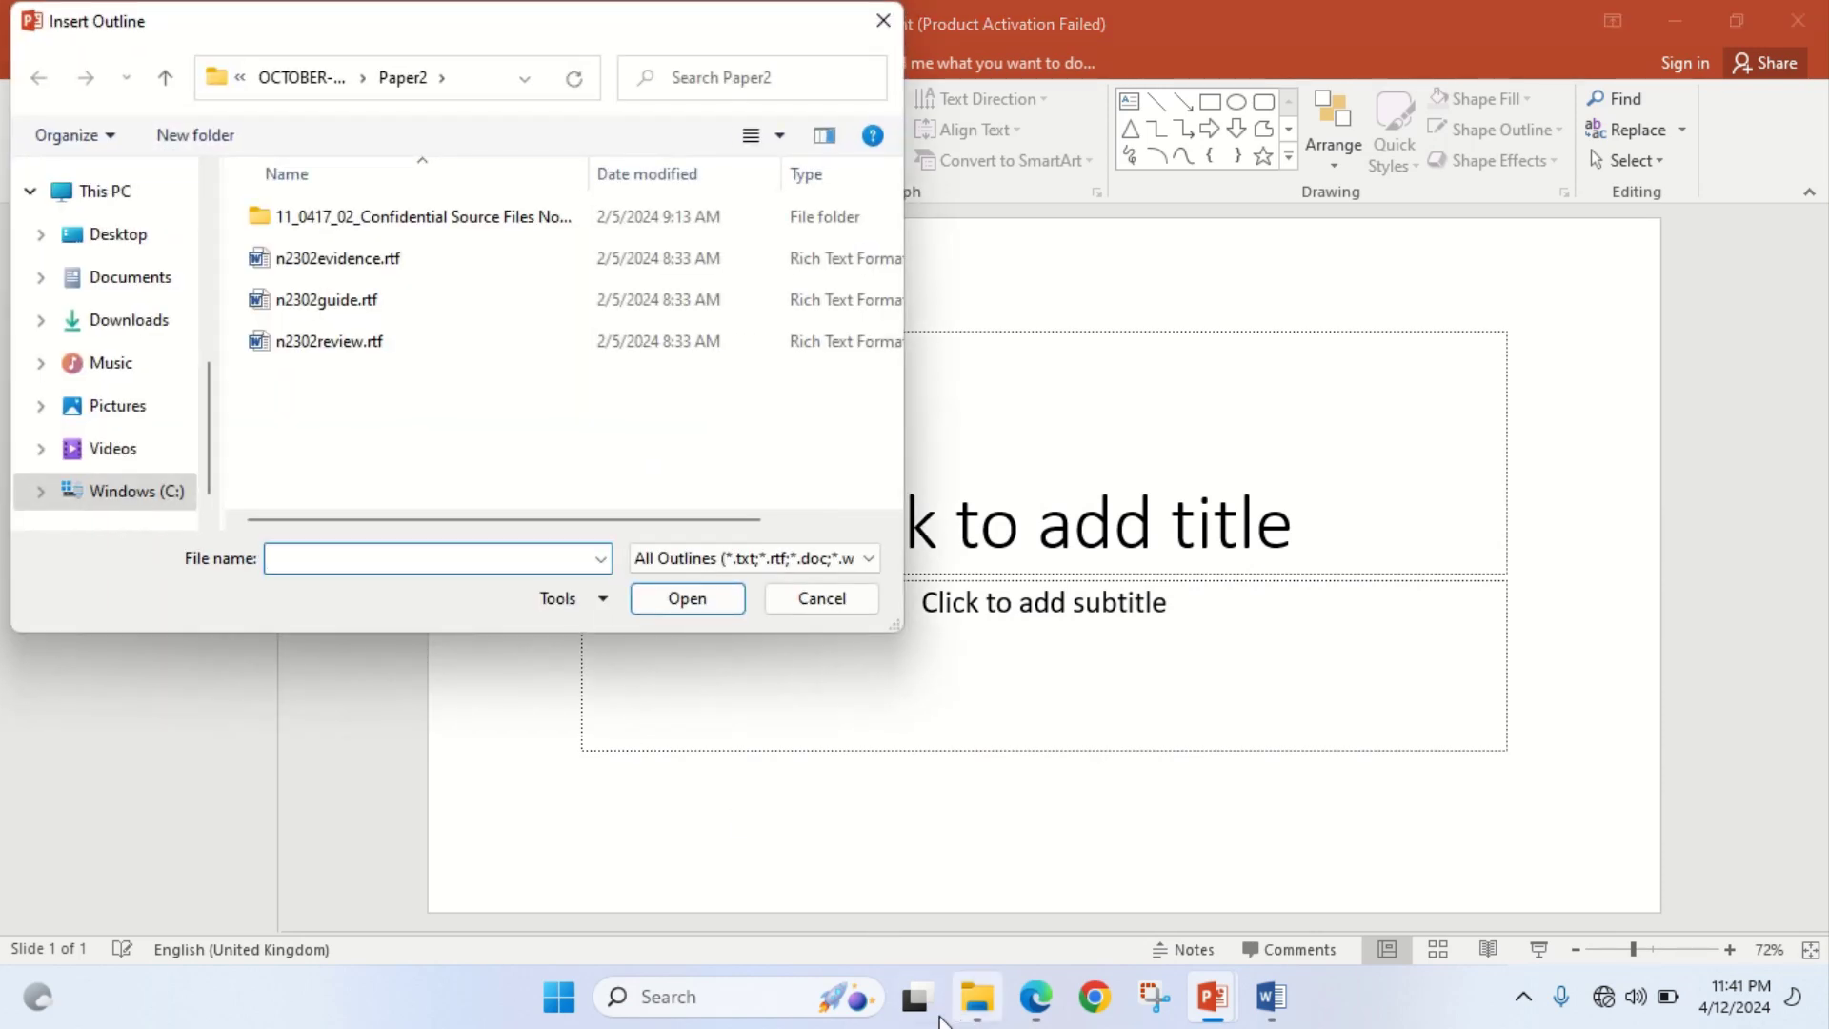
left_click(1027, 1013)
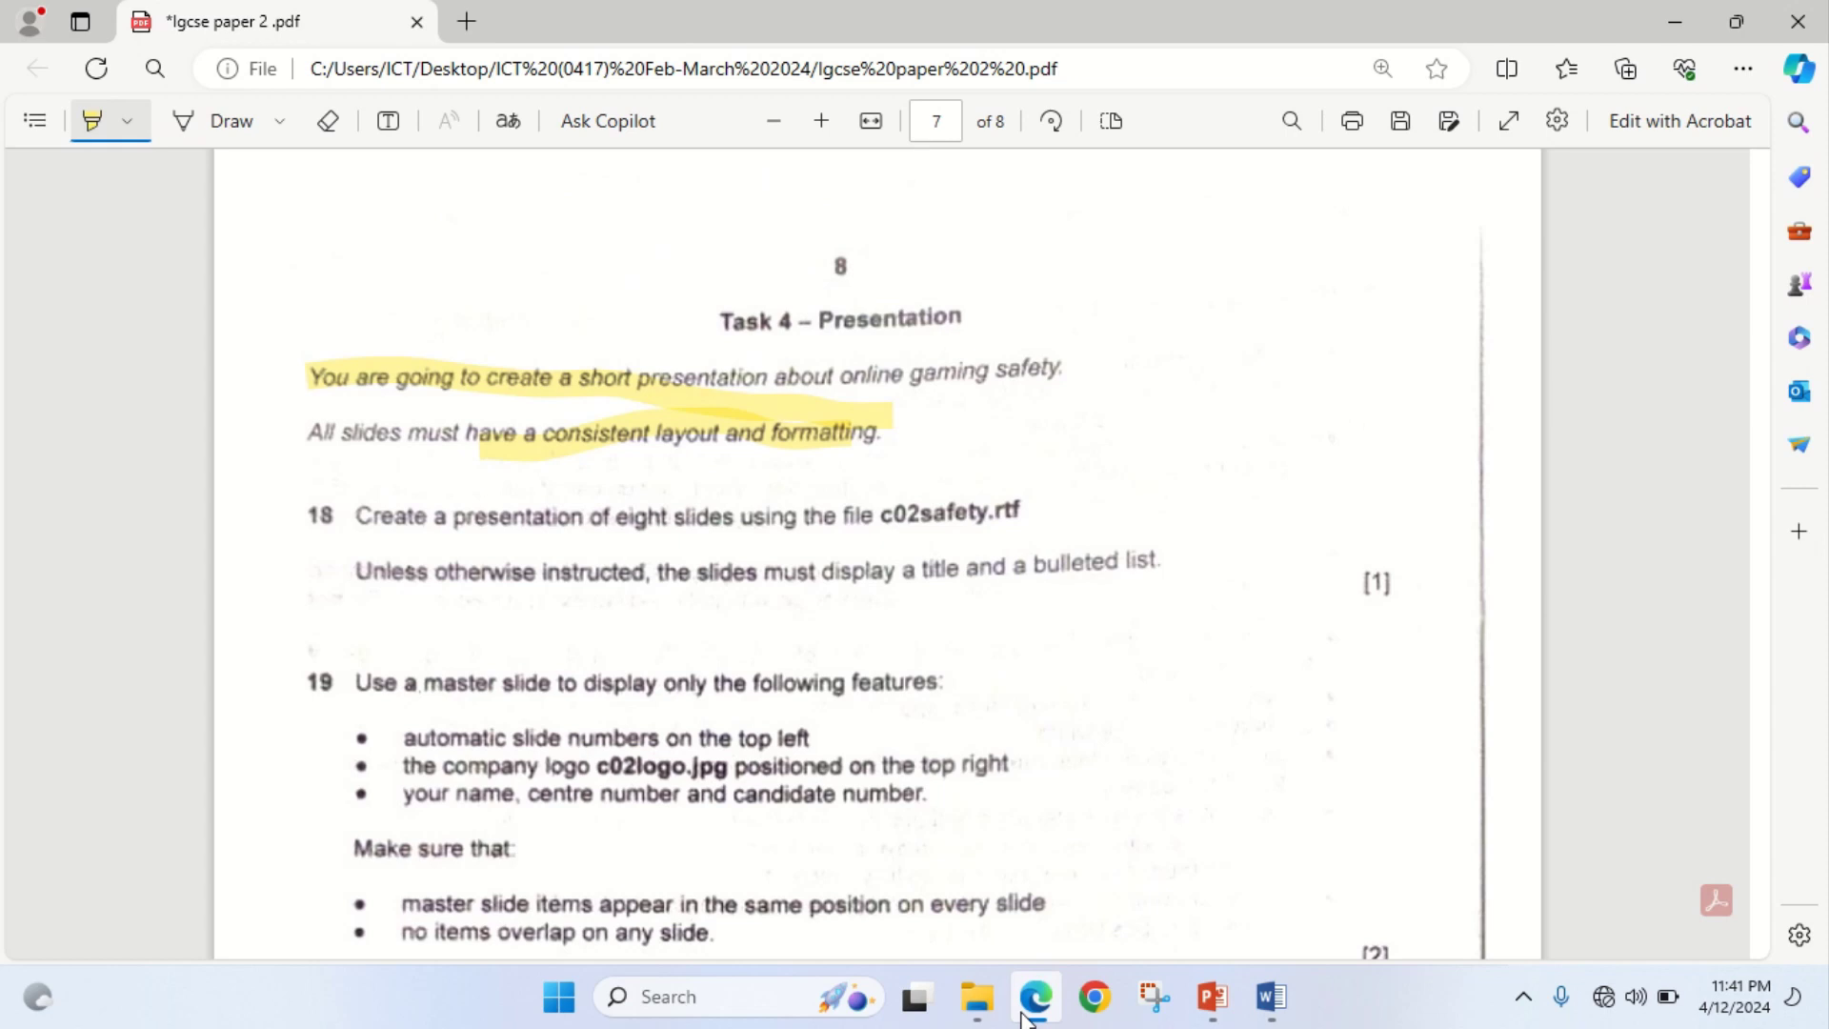
left_click(1024, 1016)
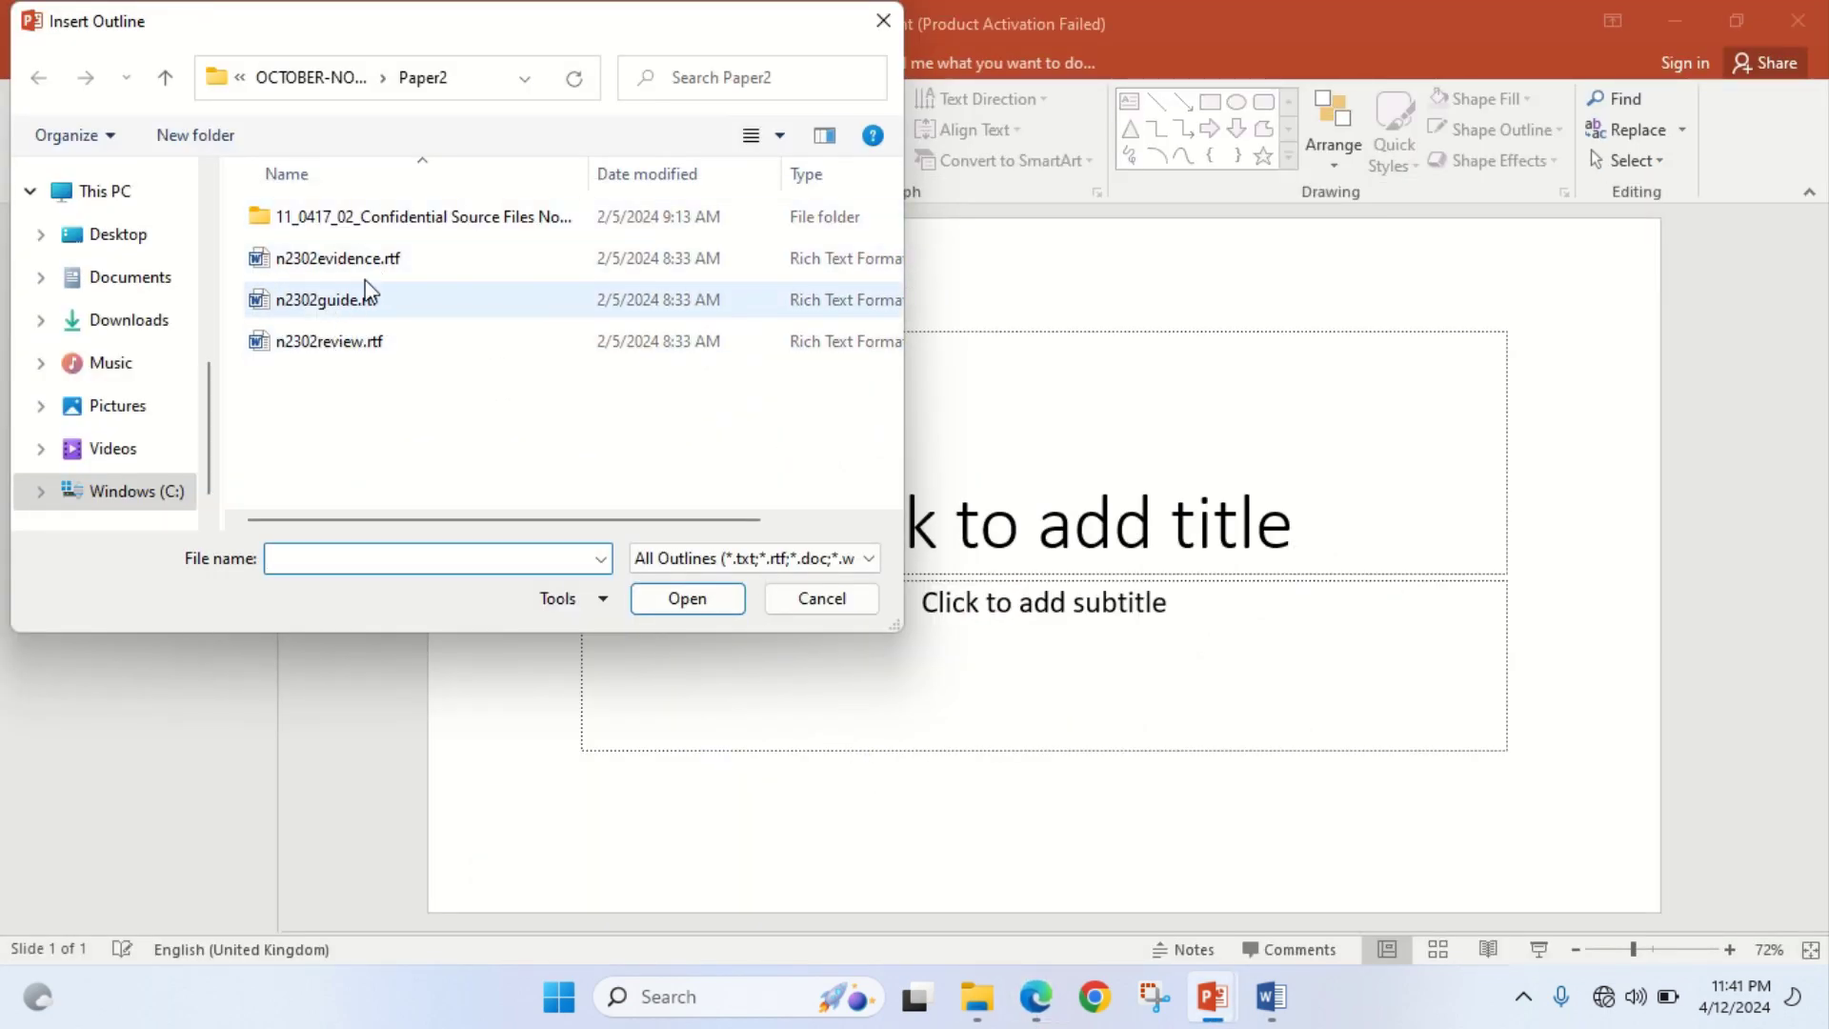
left_click(113, 240)
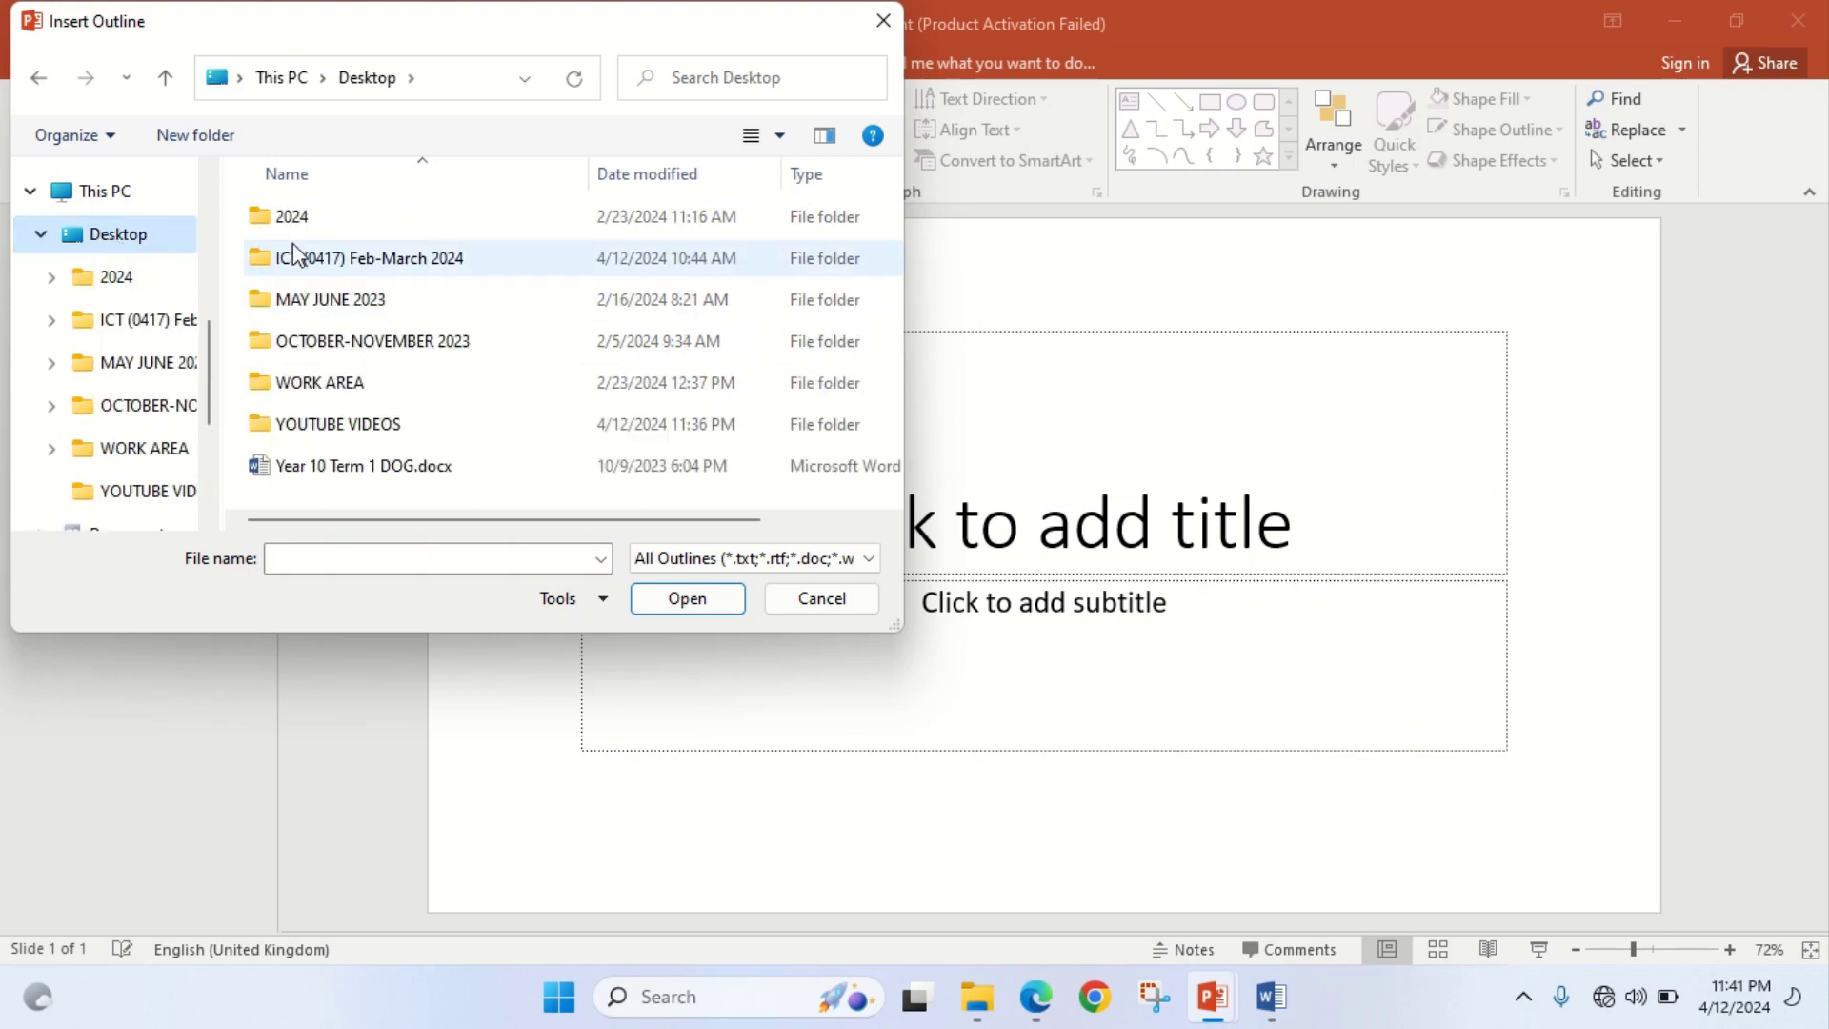
double_click(294, 255)
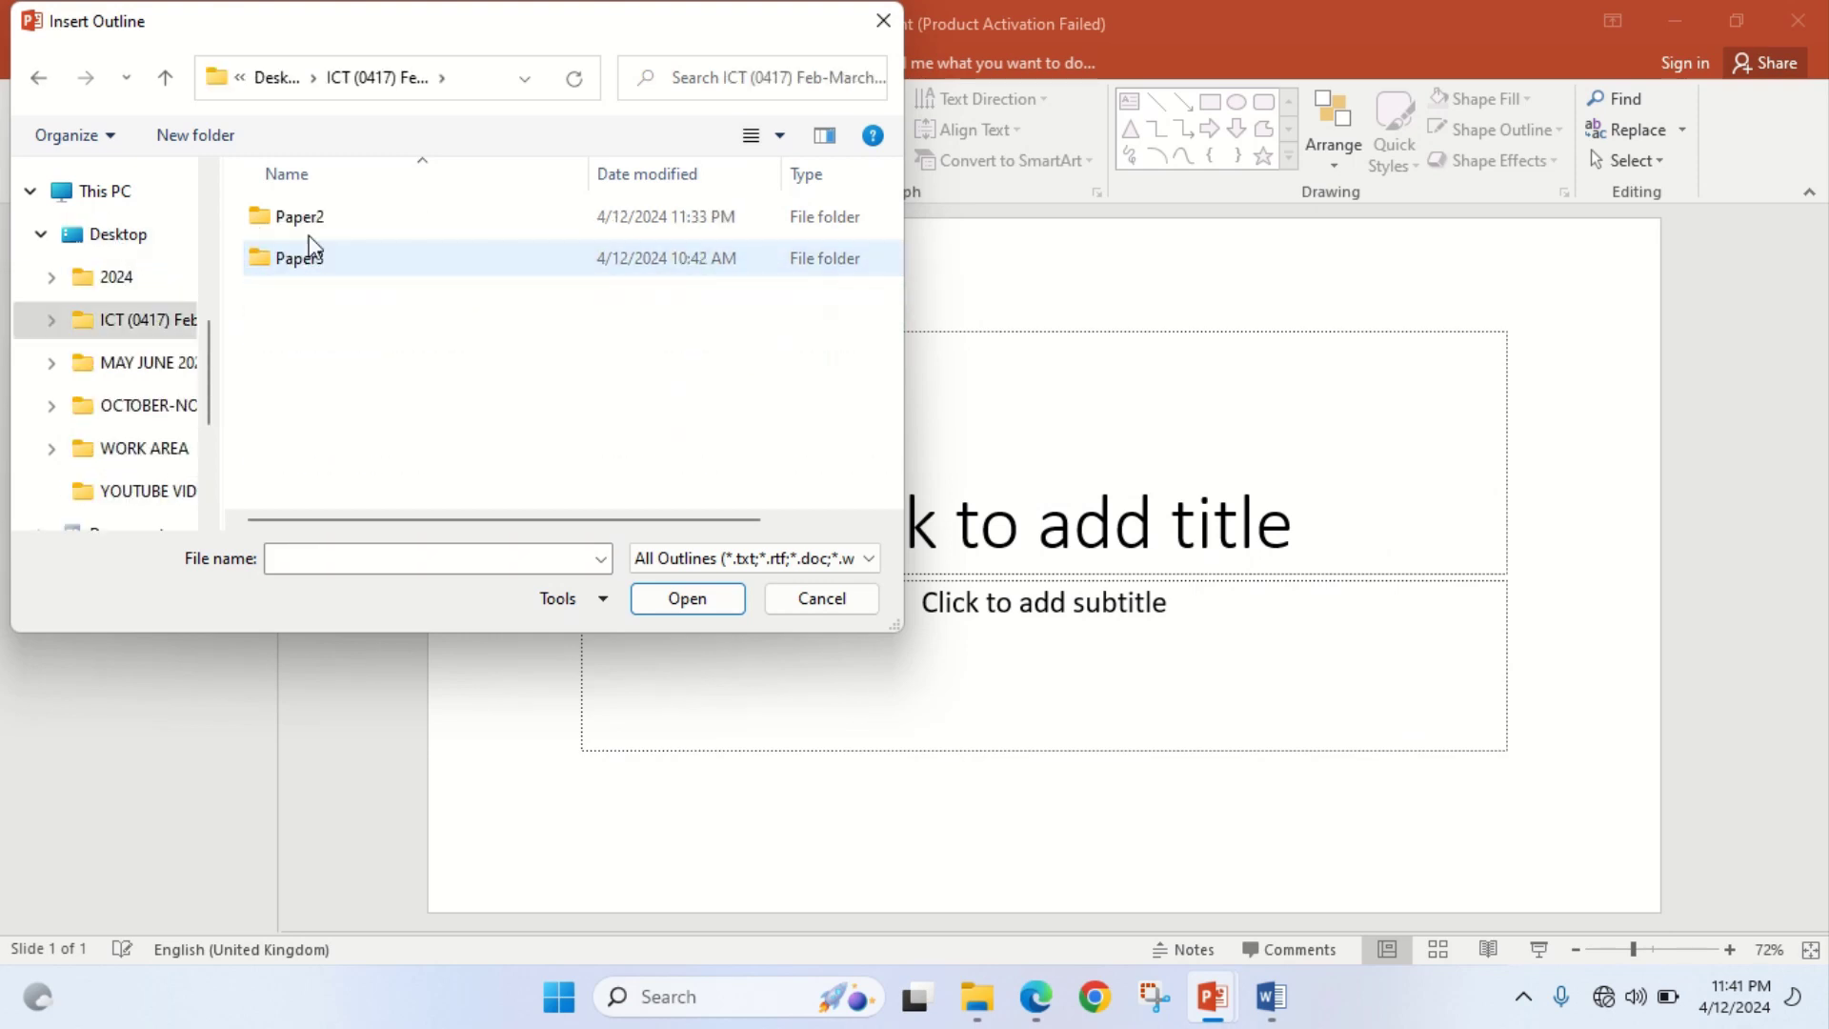
left_click(318, 228)
double_click(319, 232)
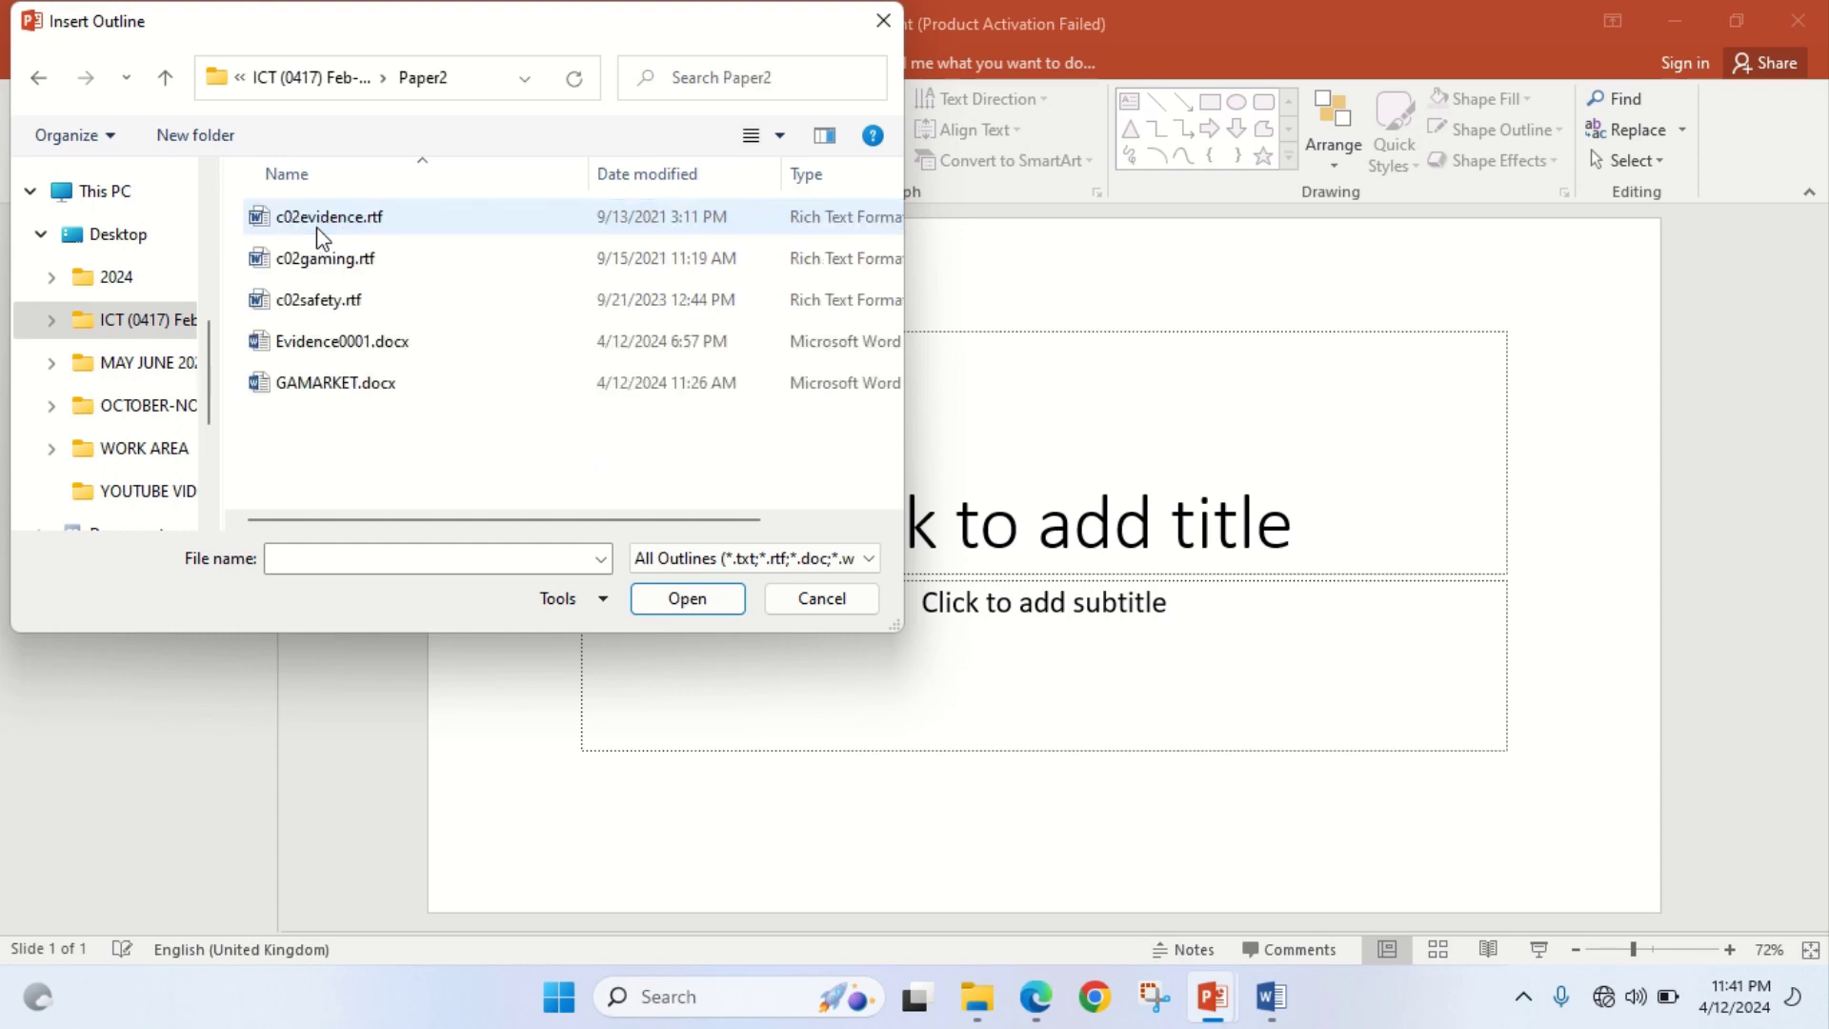
left_click(319, 299)
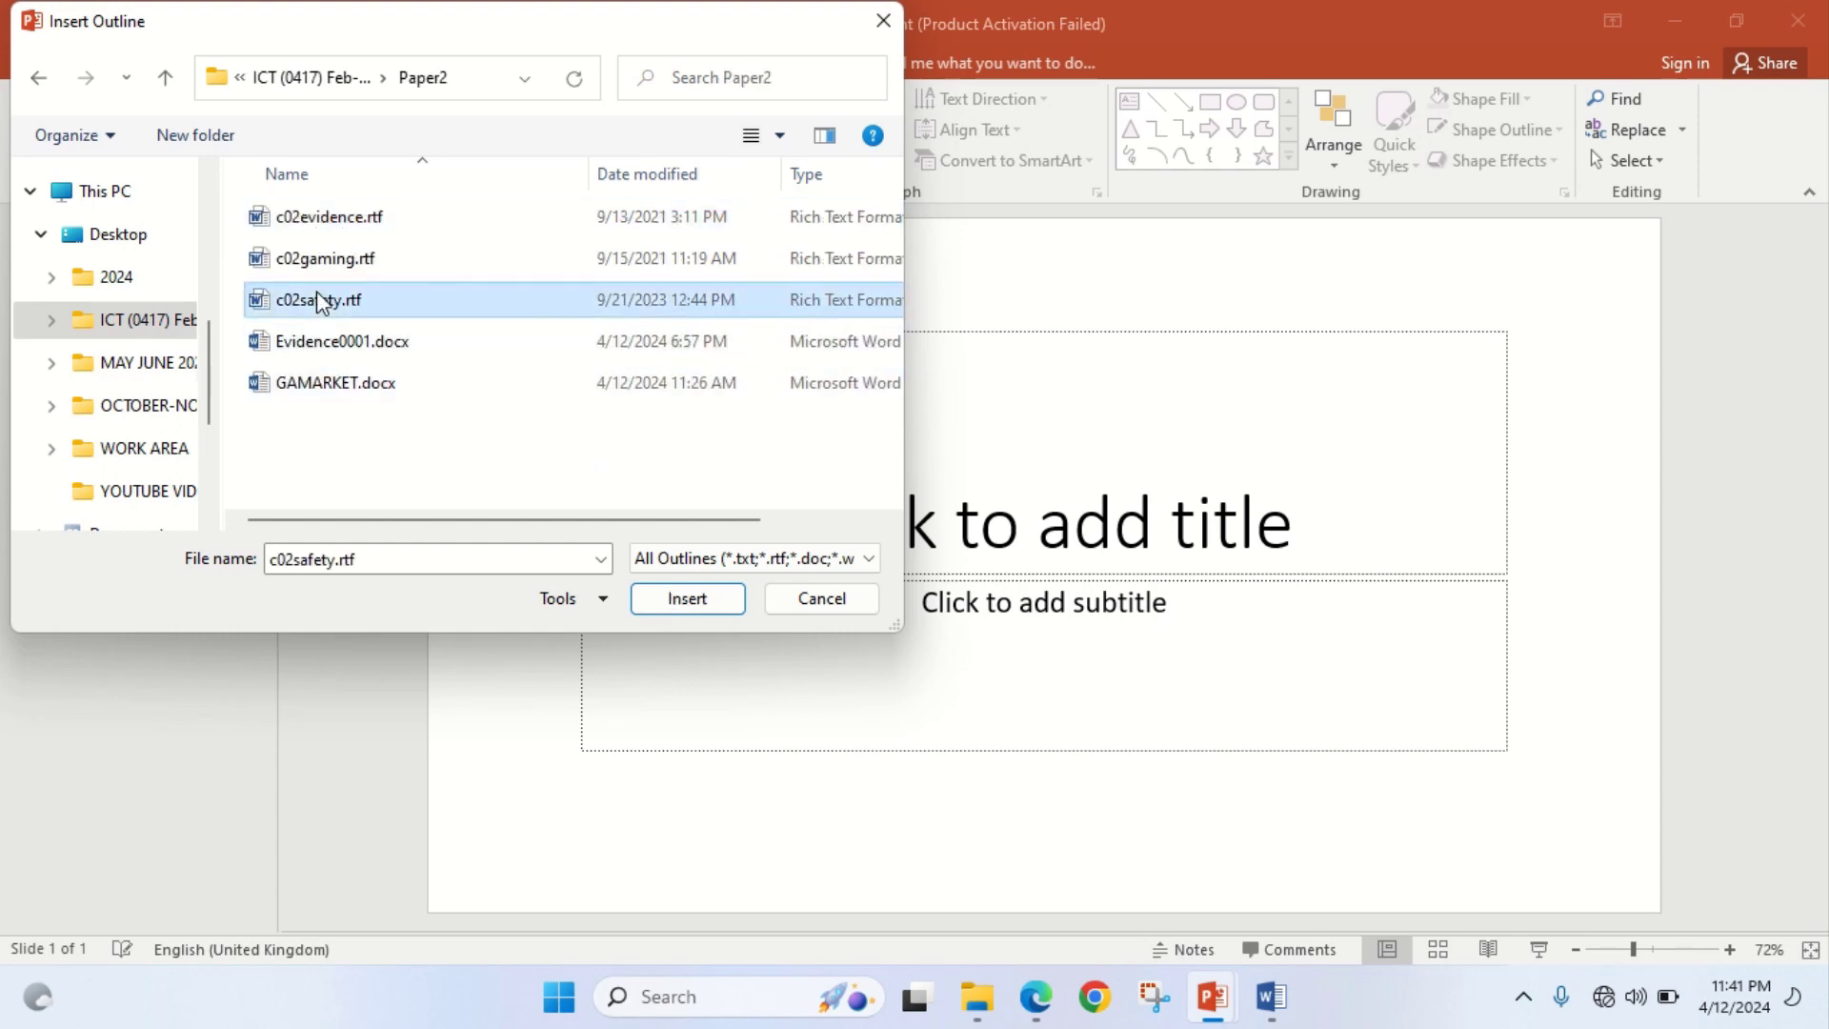
left_click(686, 598)
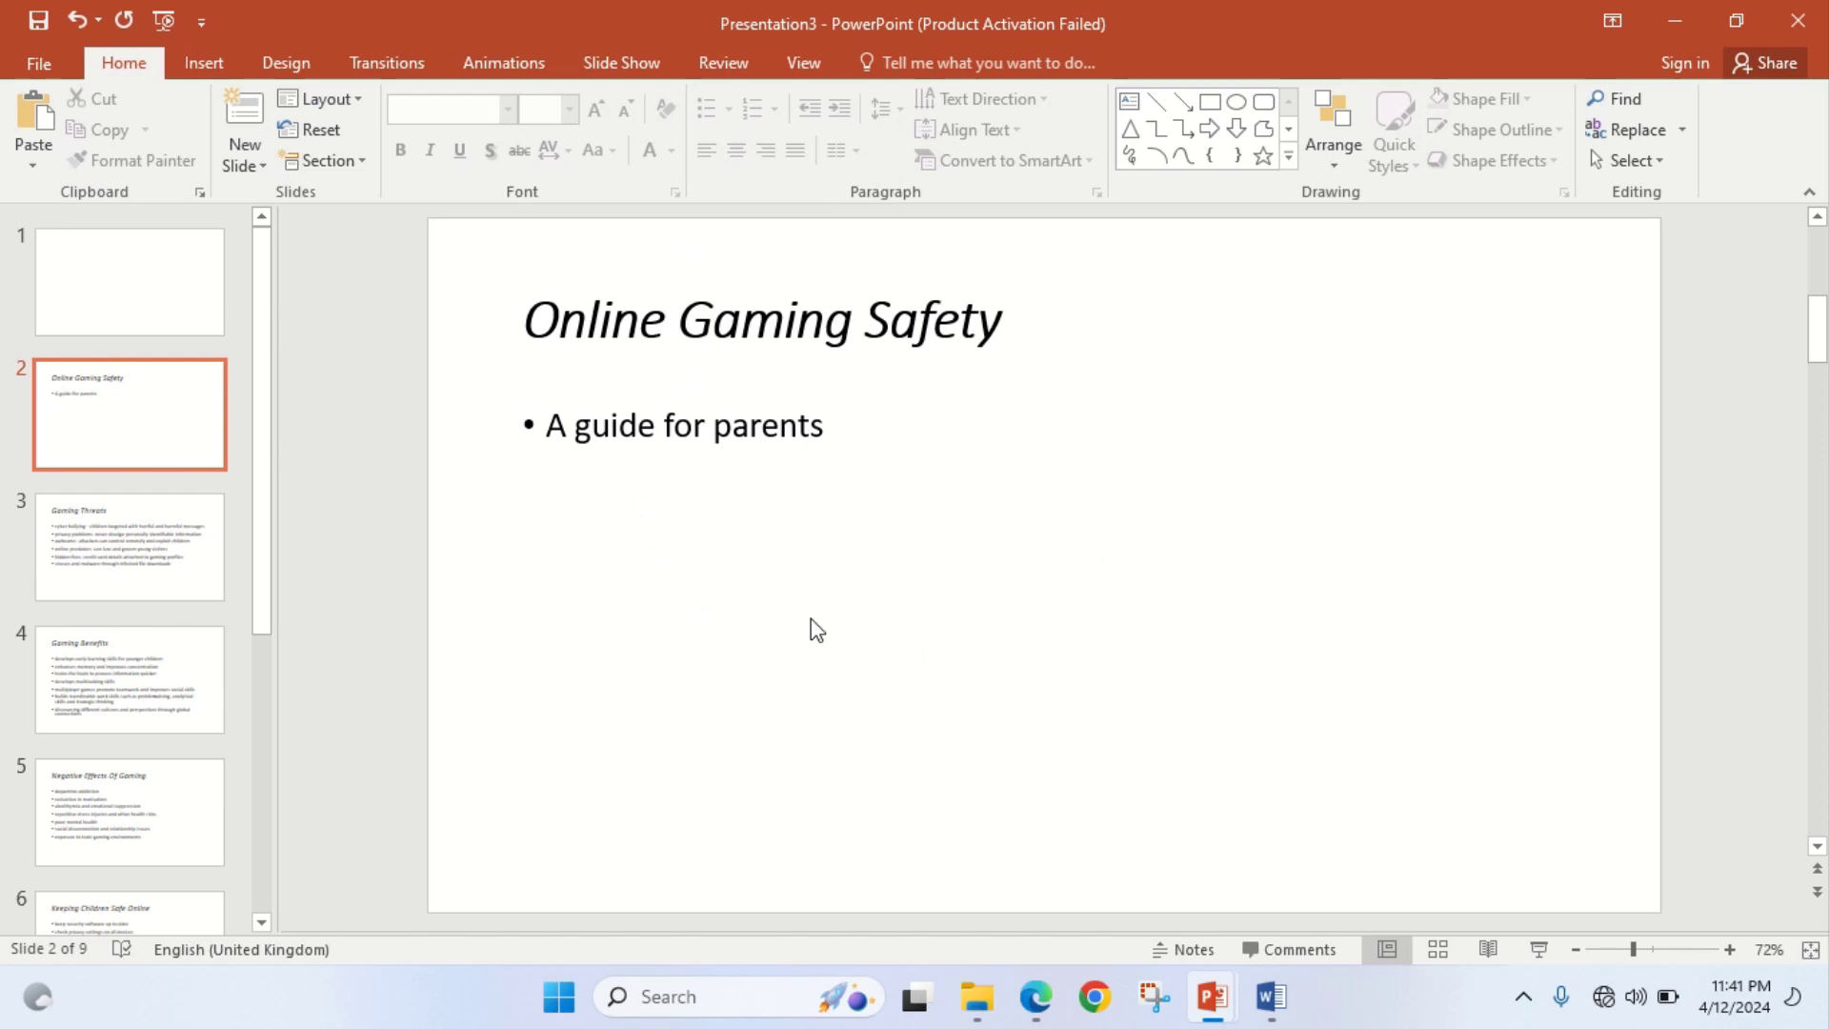
Delete the blank first slide so the deck opens with Online Gaming Safety
left_click_drag(259, 456, 253, 305)
left_click(169, 290)
right_click(165, 286)
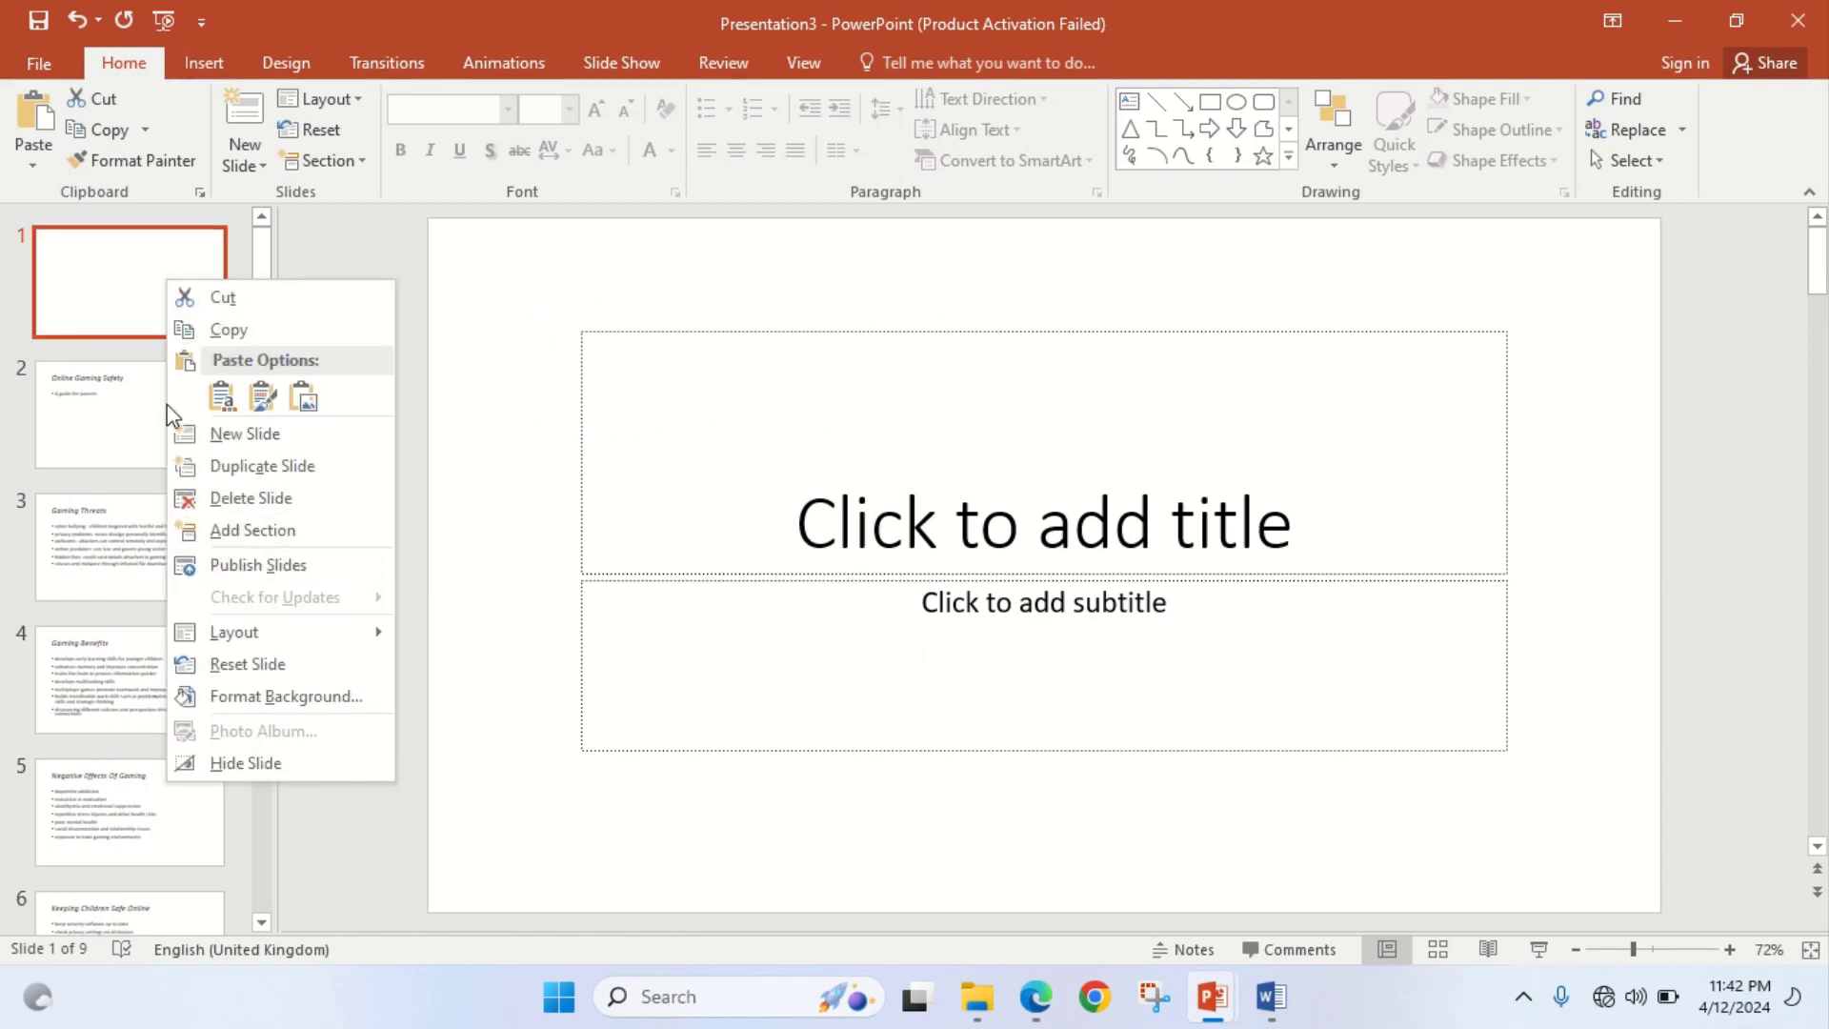
left_click(94, 238)
key("Delete")
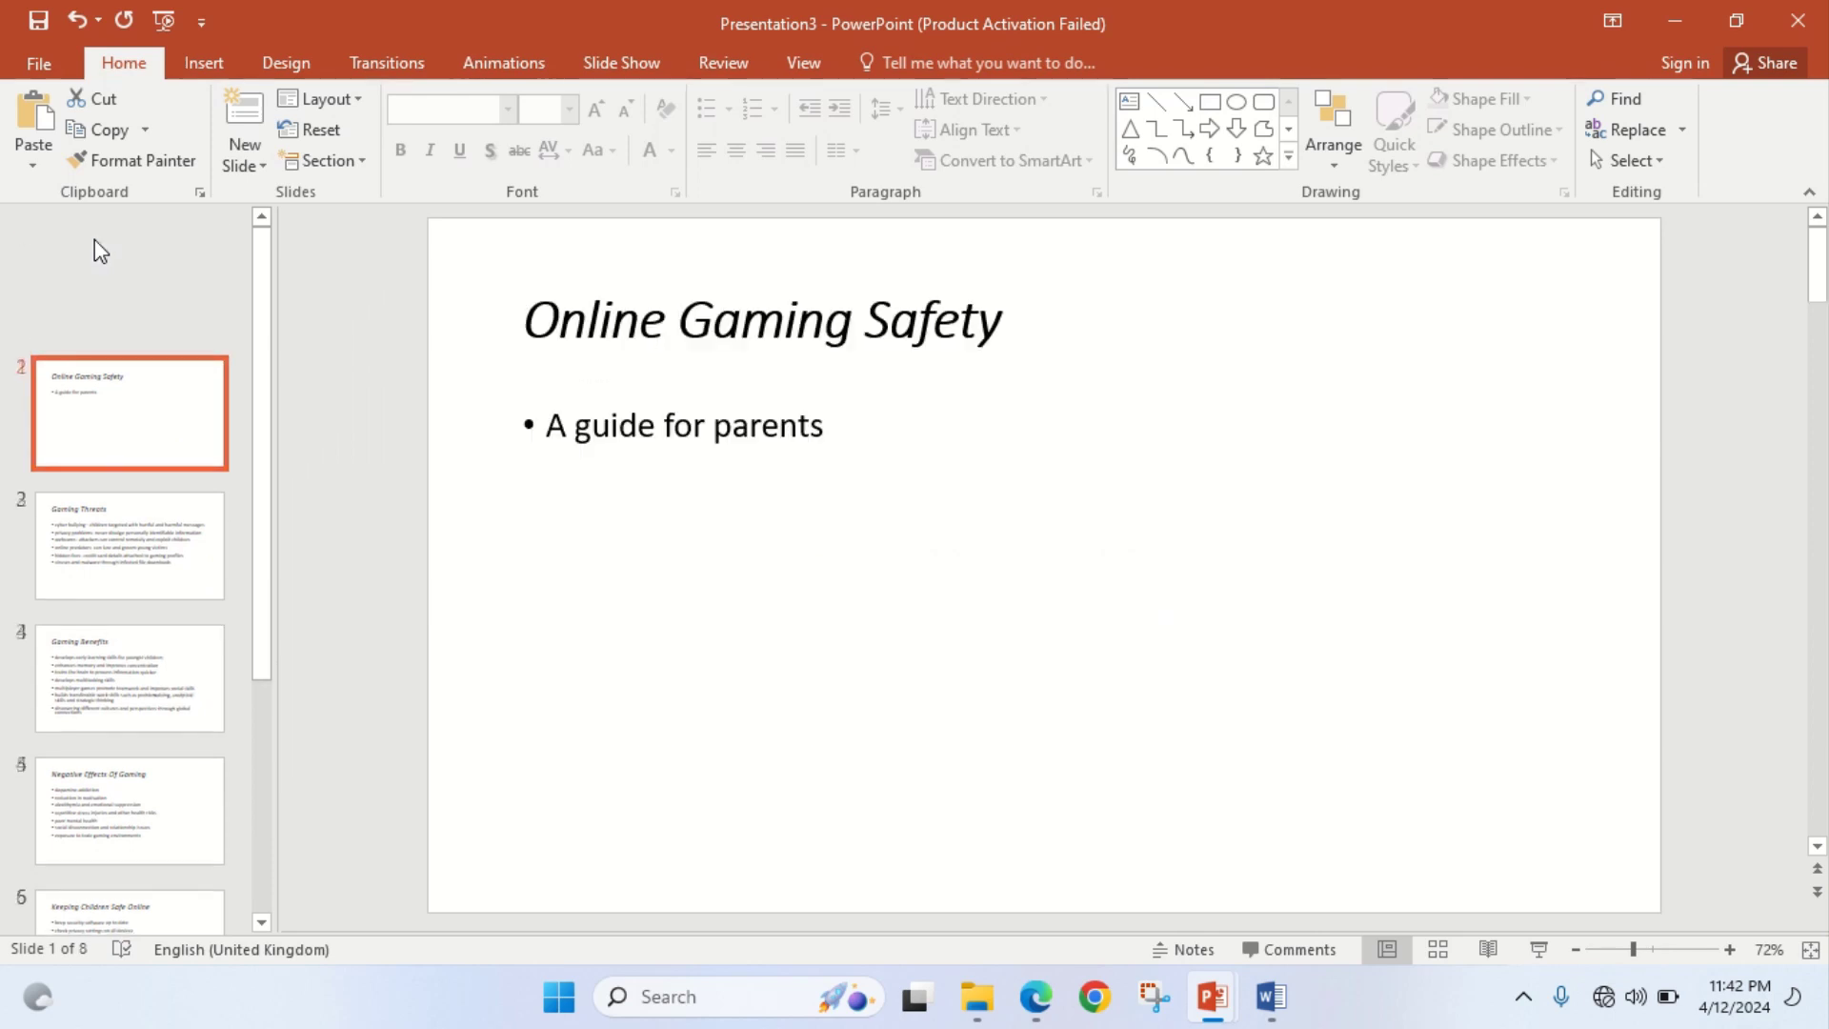
left_click(1048, 1010)
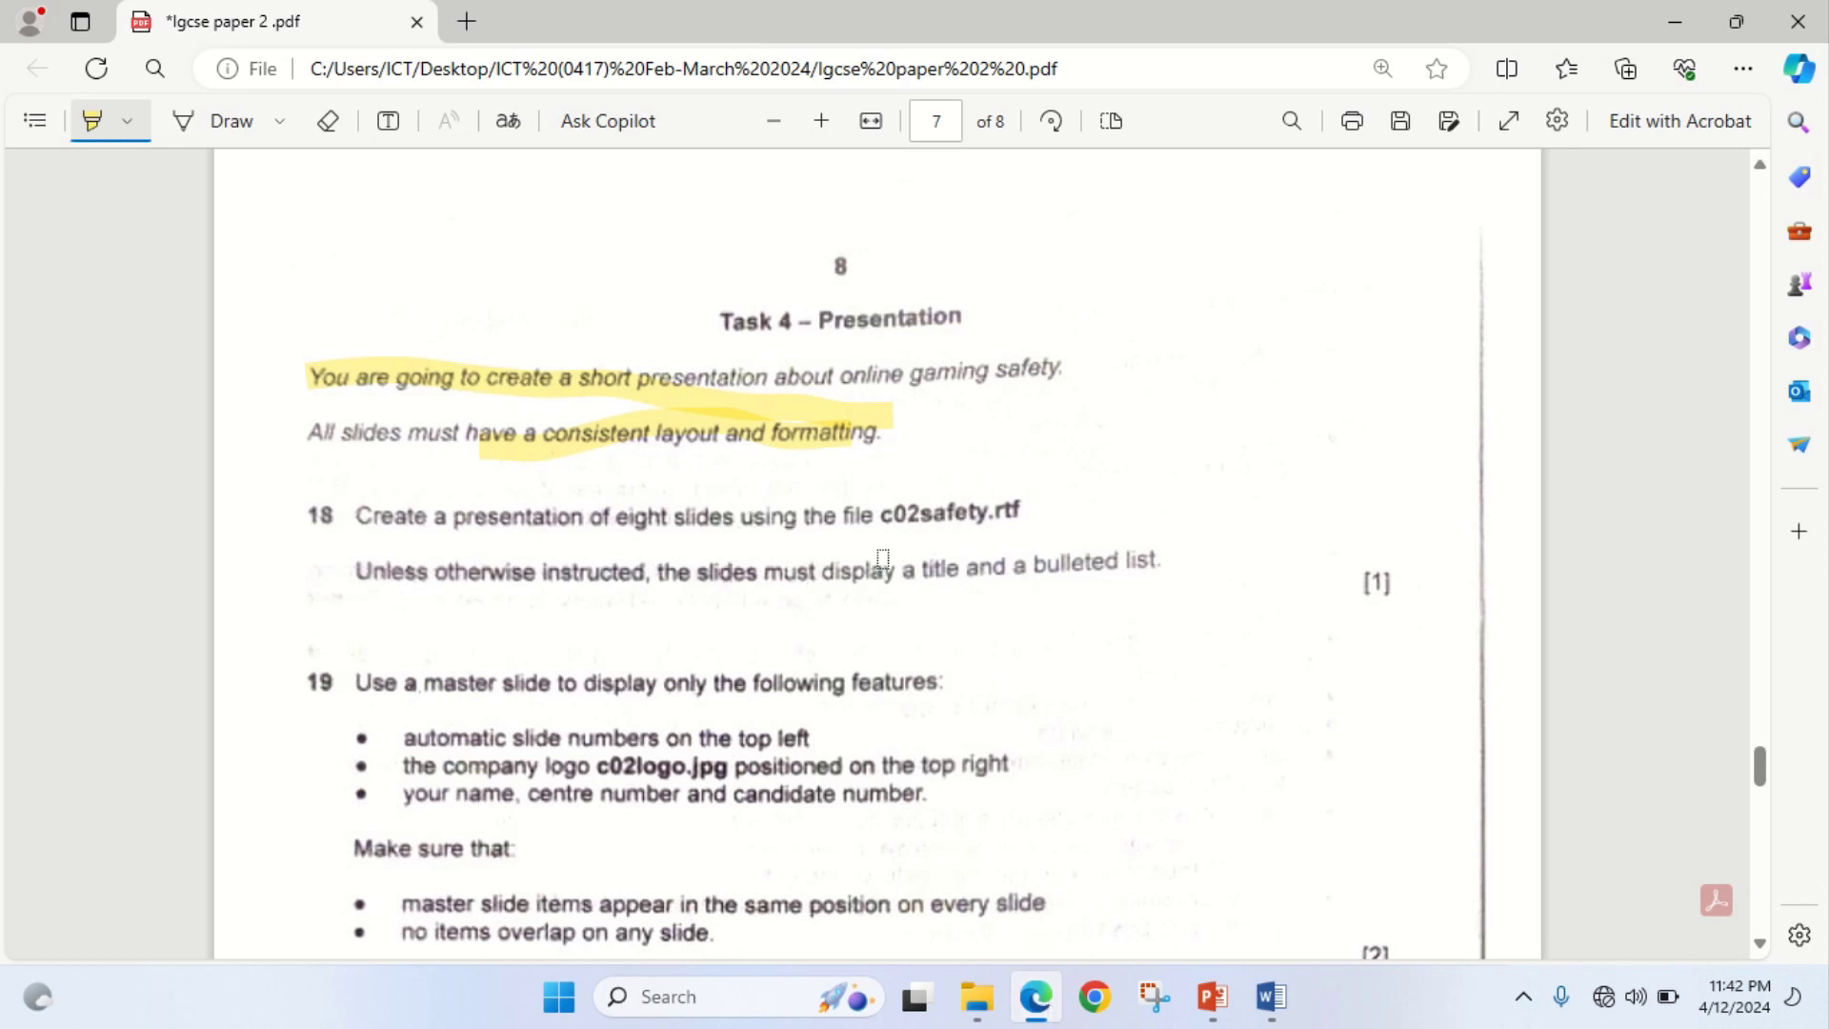
Mark the title-and-bulleted-list requirement, then check slides Gaming Threats through Game Ratings against it
left_click_drag(881, 573, 1155, 564)
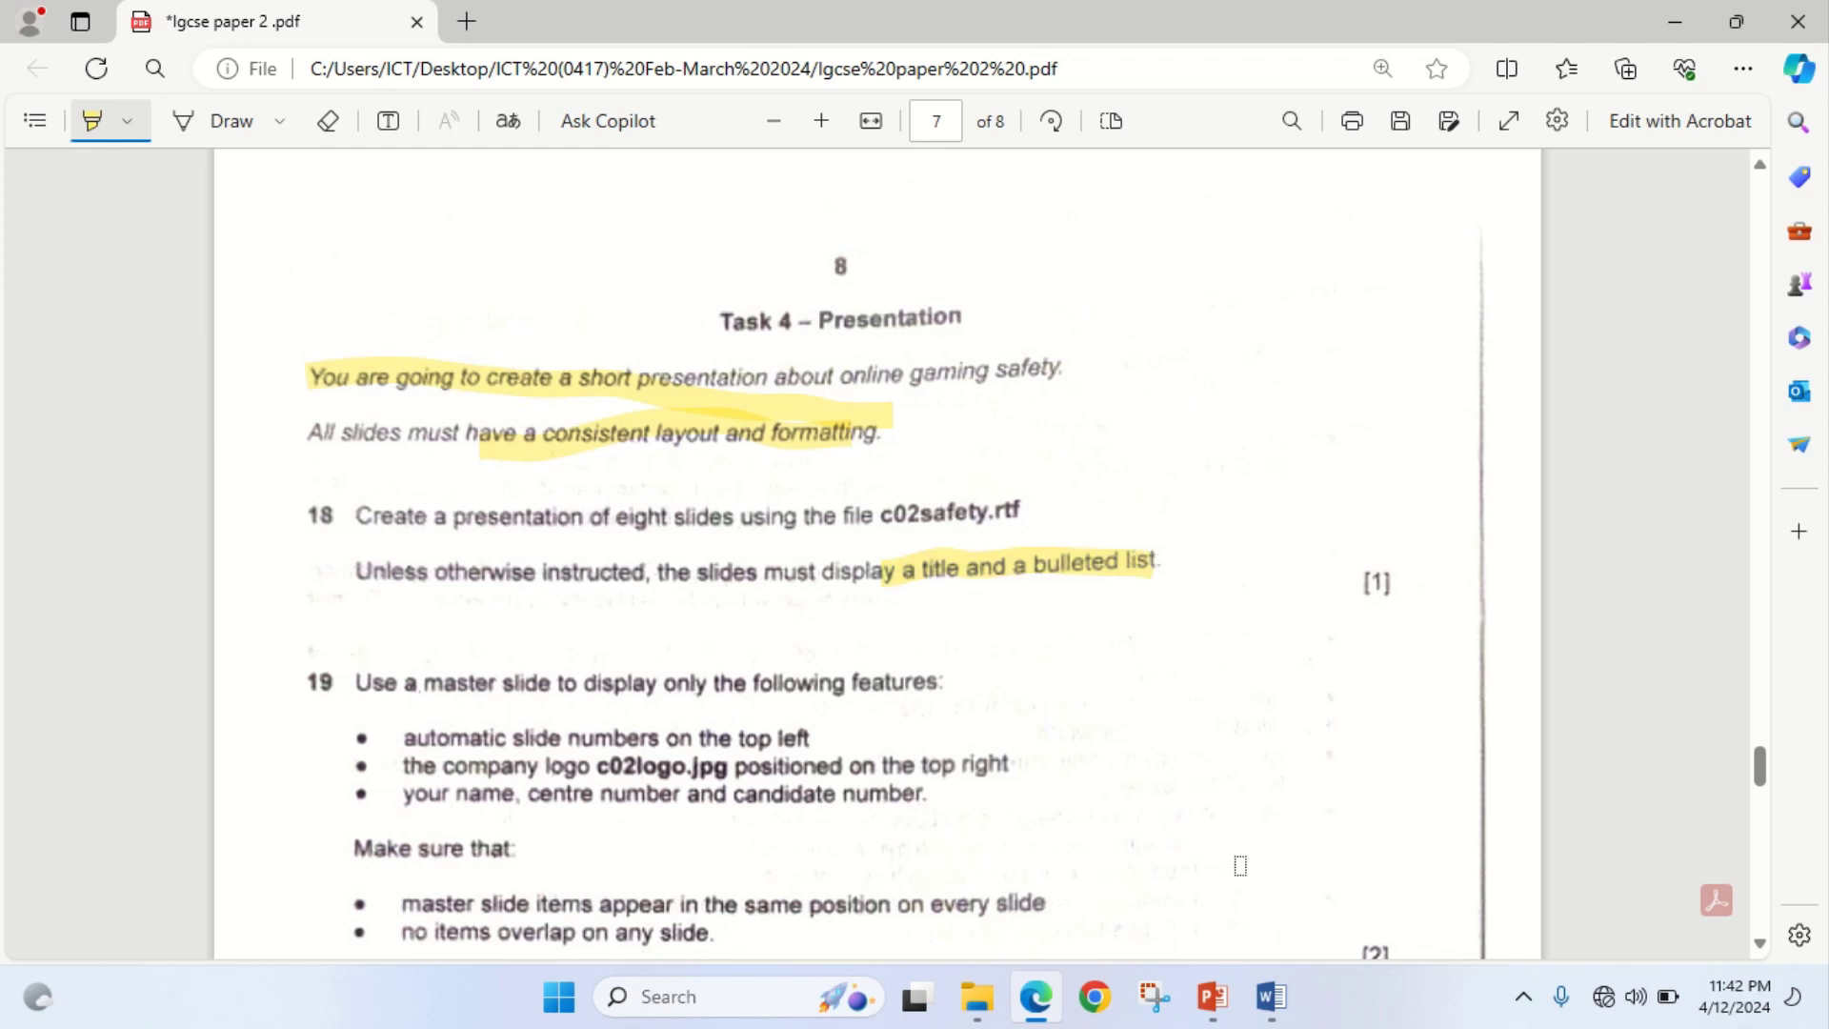
key("alt+Tab")
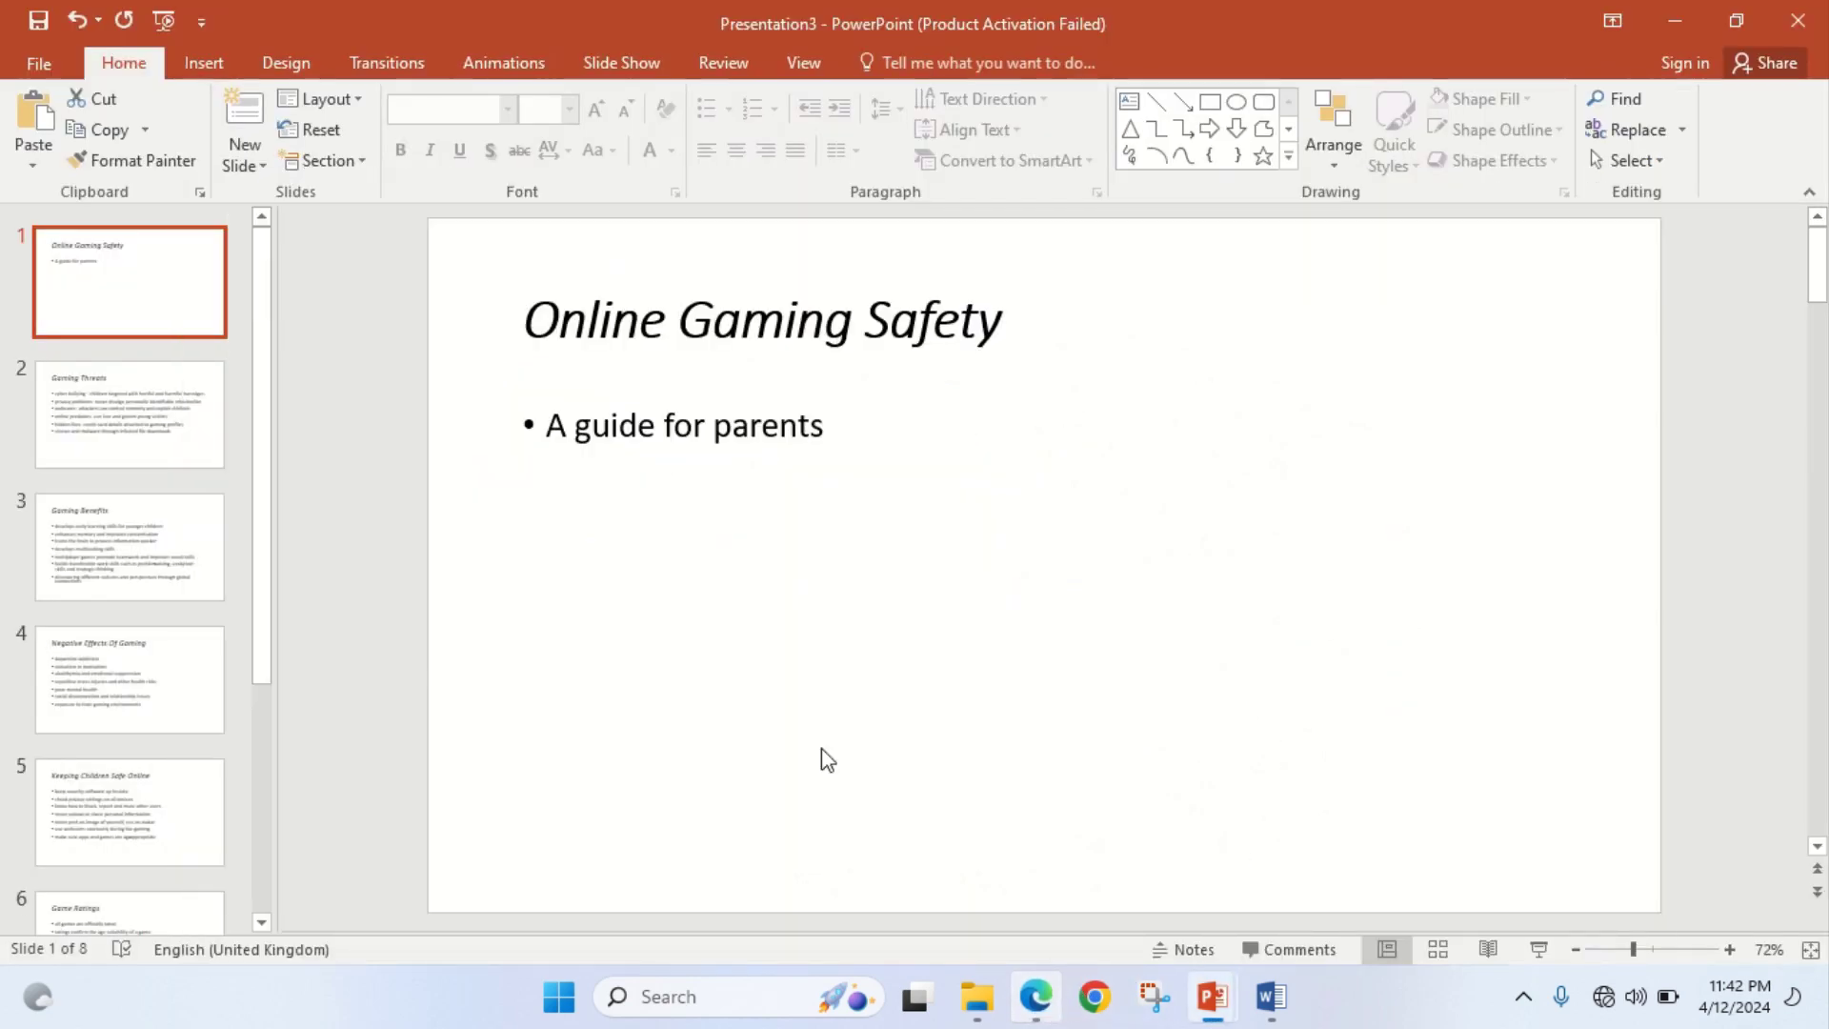
left_click(133, 419)
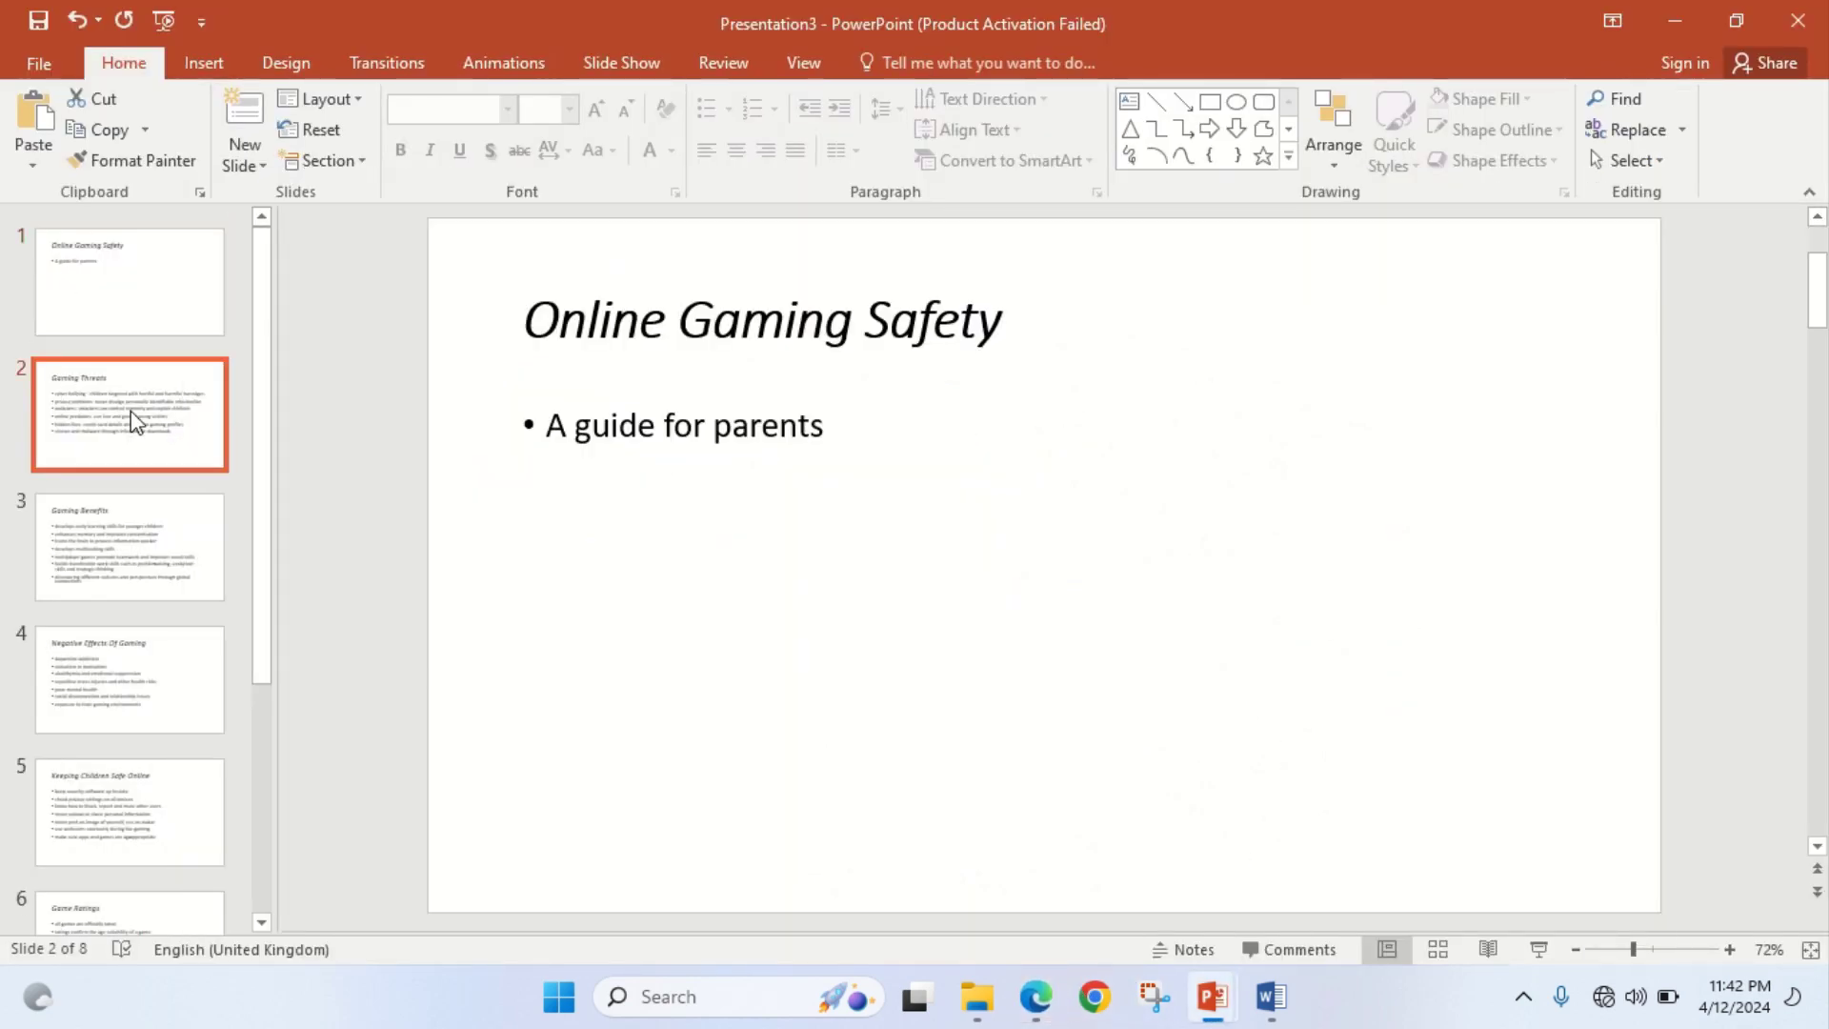
left_click(134, 552)
left_click(143, 674)
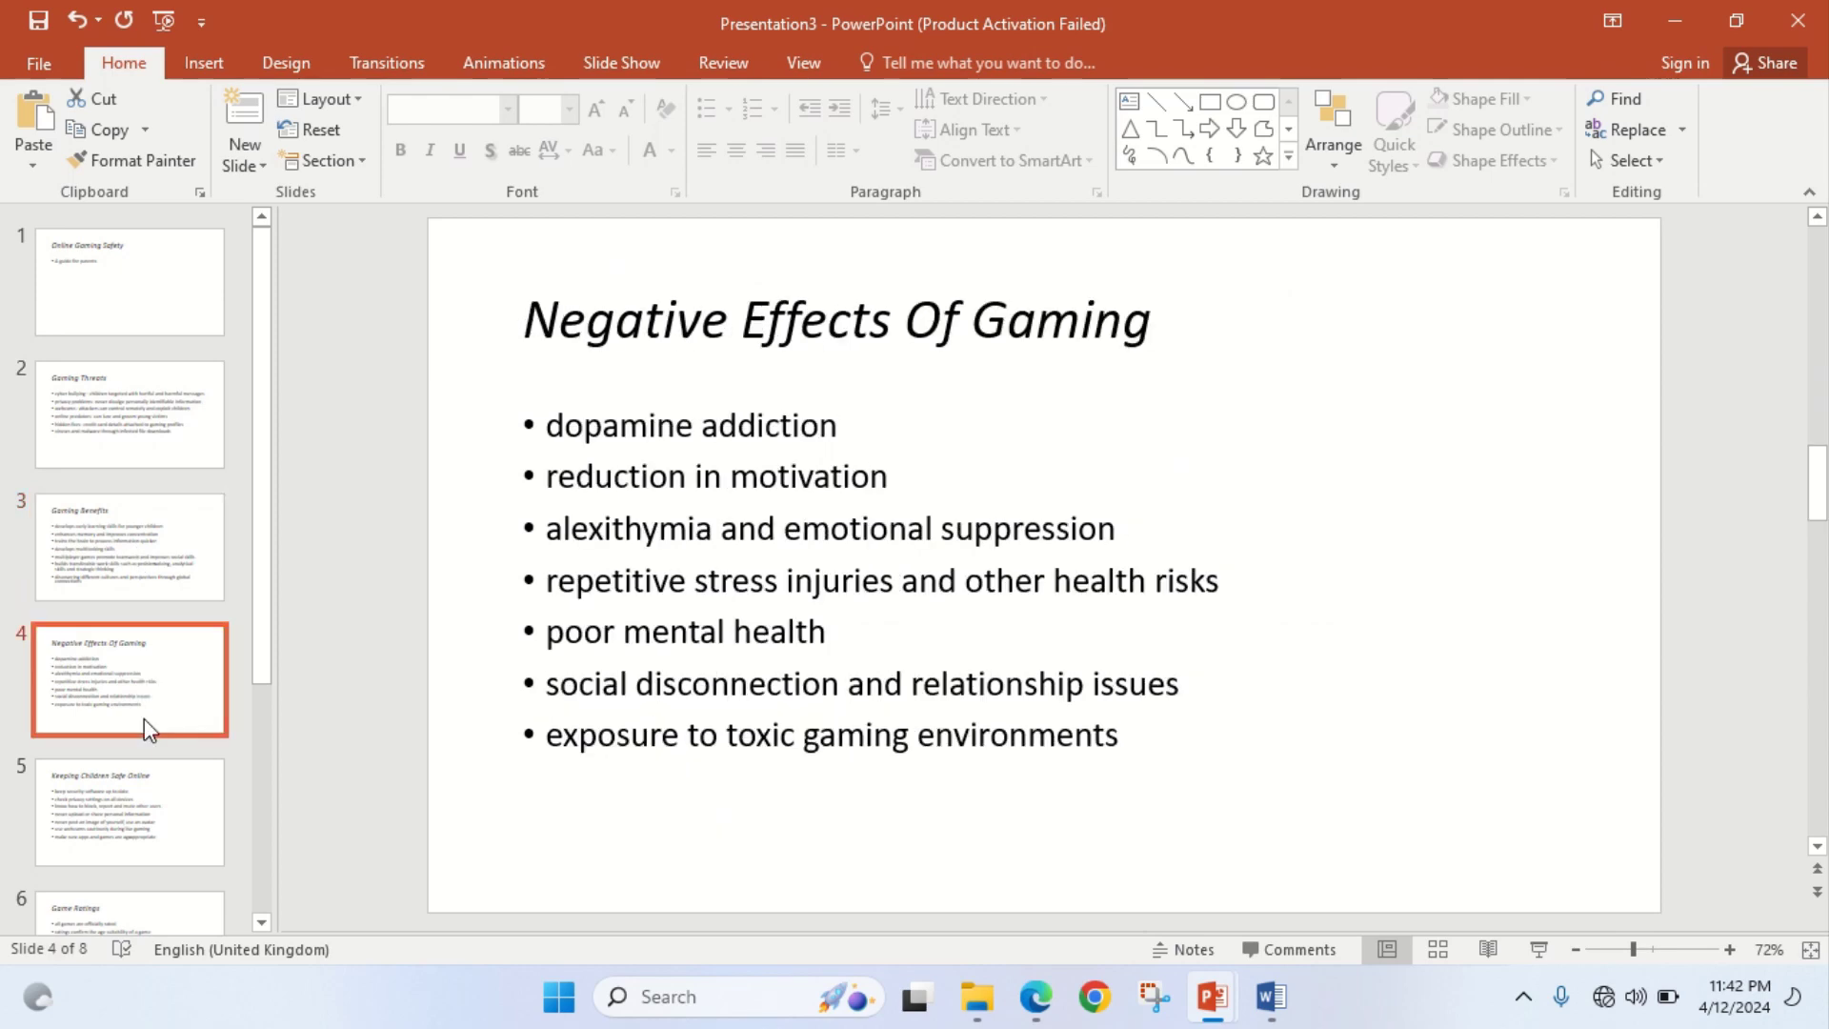
left_click(148, 831)
left_click(145, 915)
left_click(116, 310)
left_click(1038, 981)
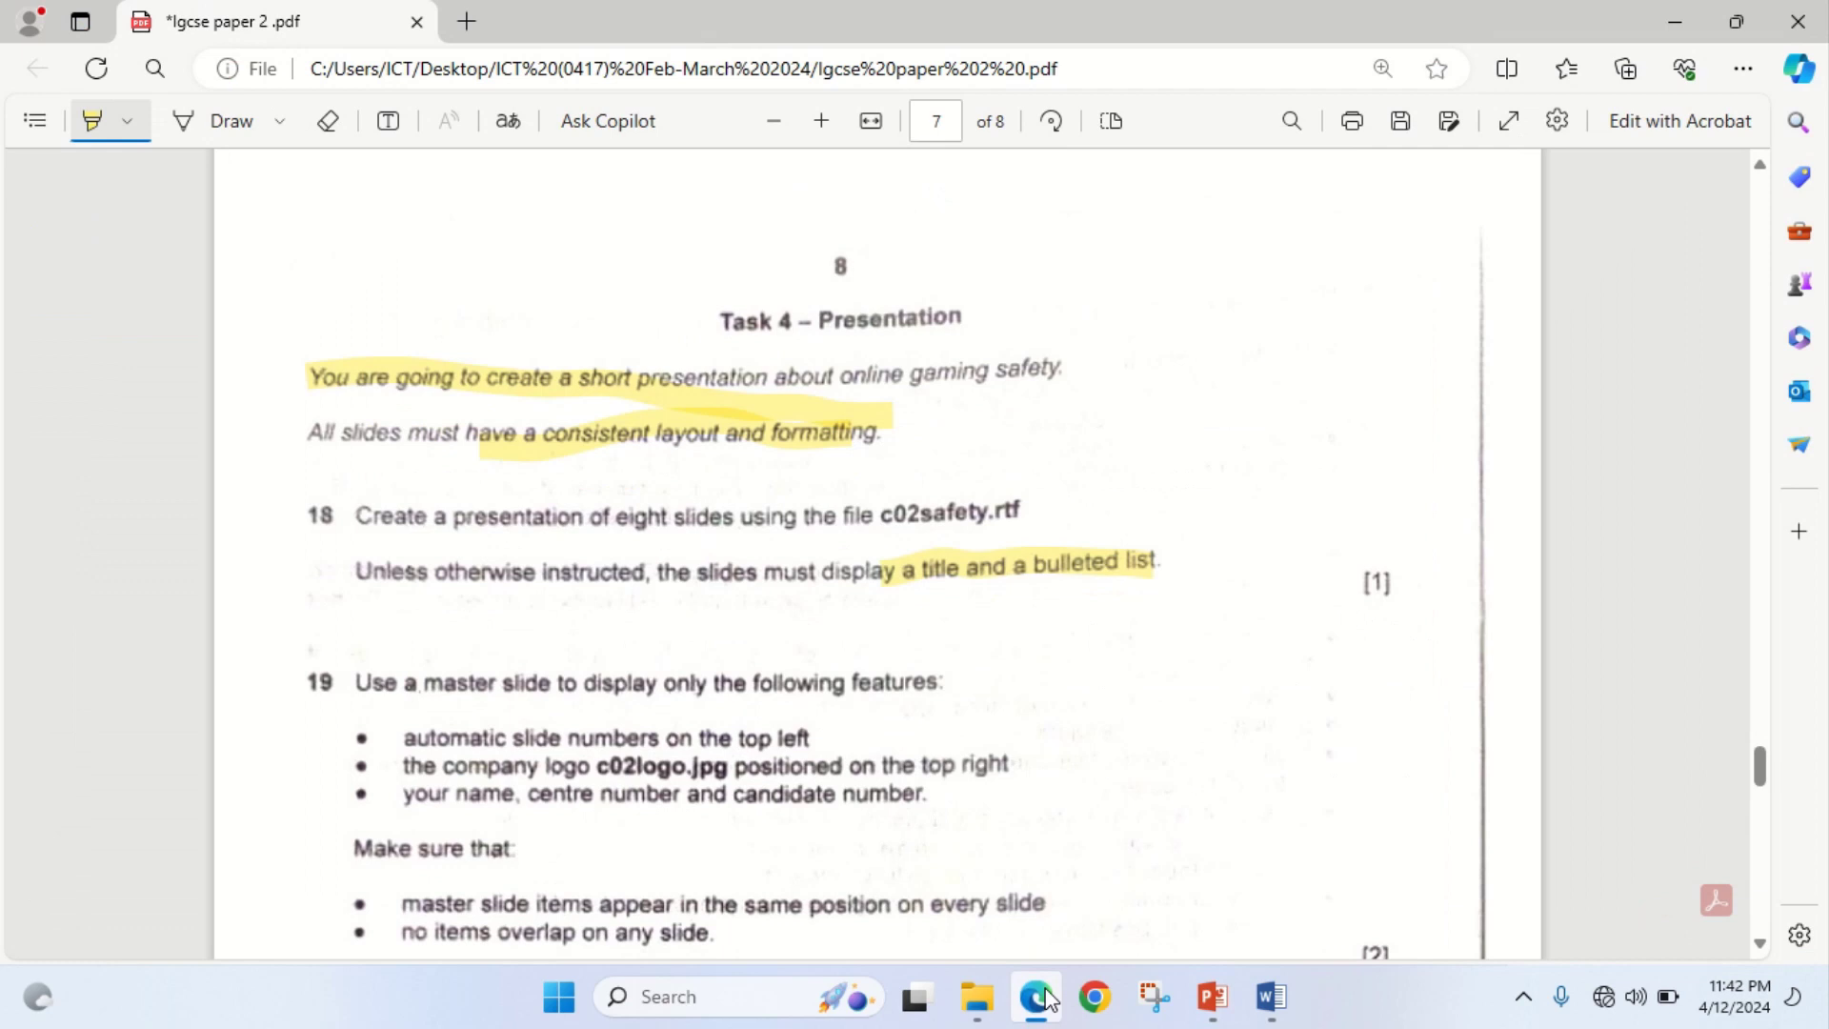
left_click(1040, 995)
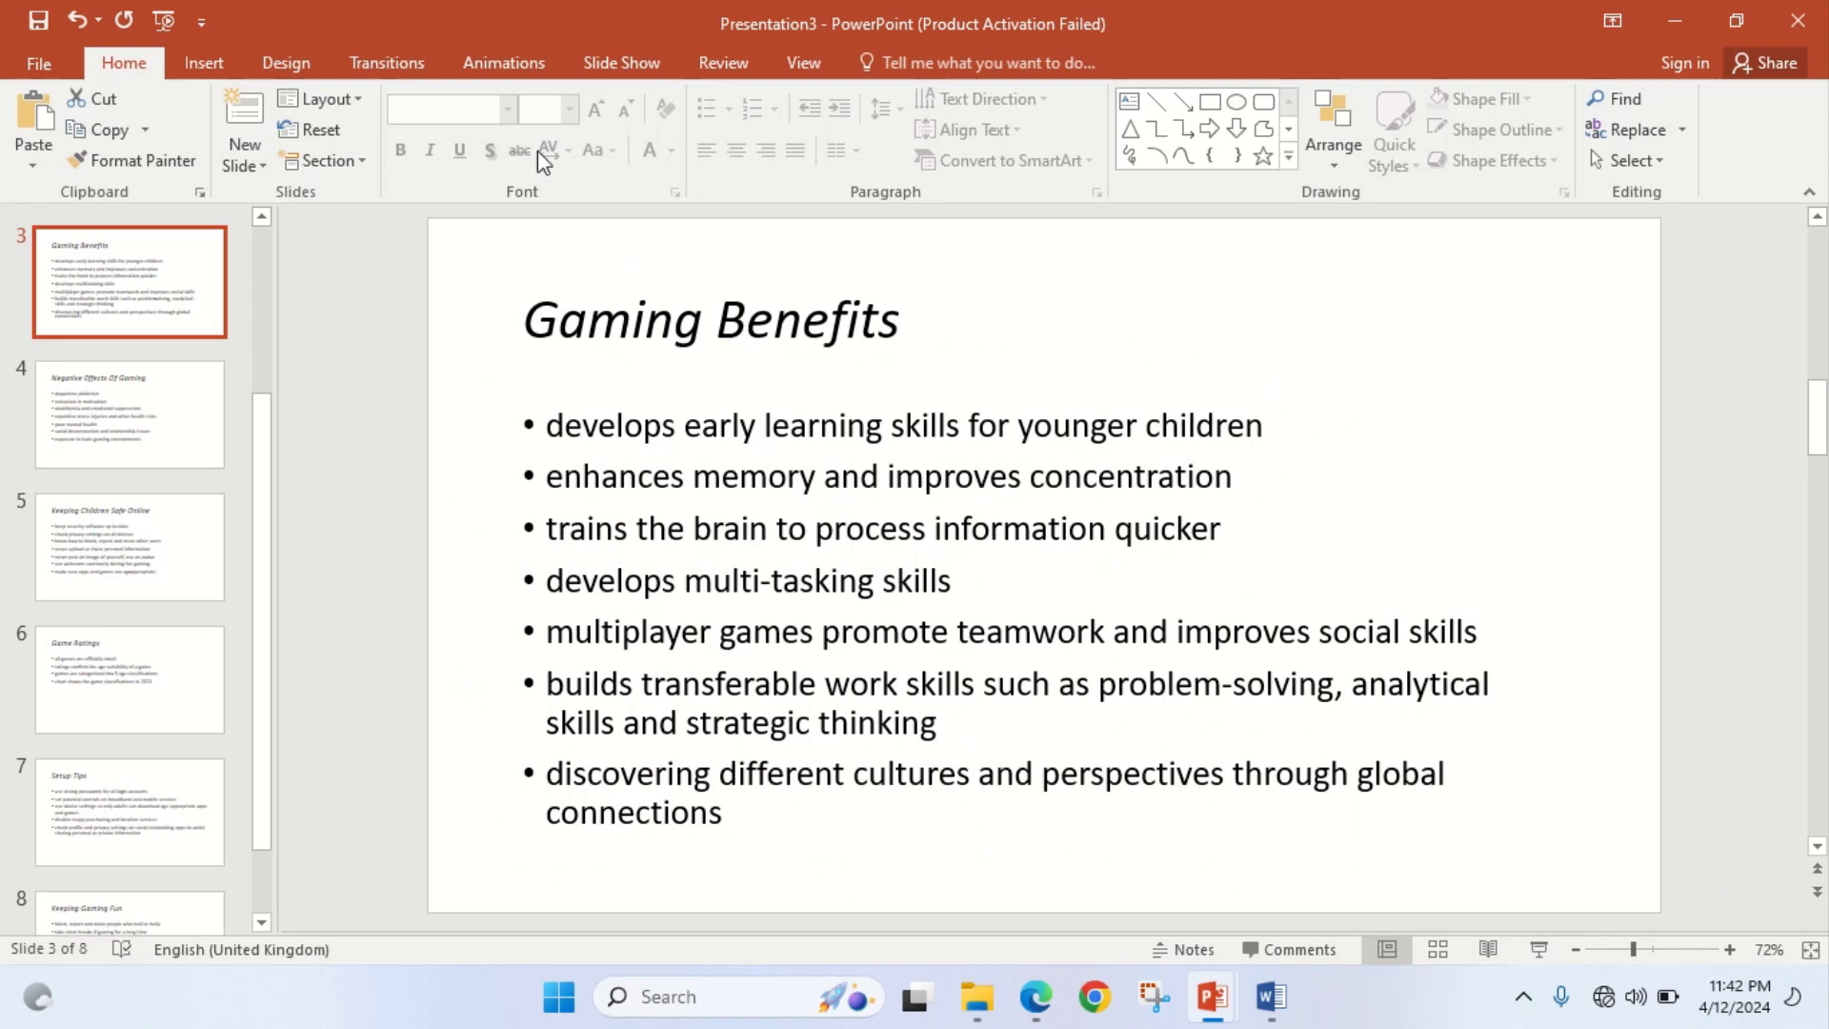
Switch to Slide Master view and select the top-level master slide
left_click(804, 63)
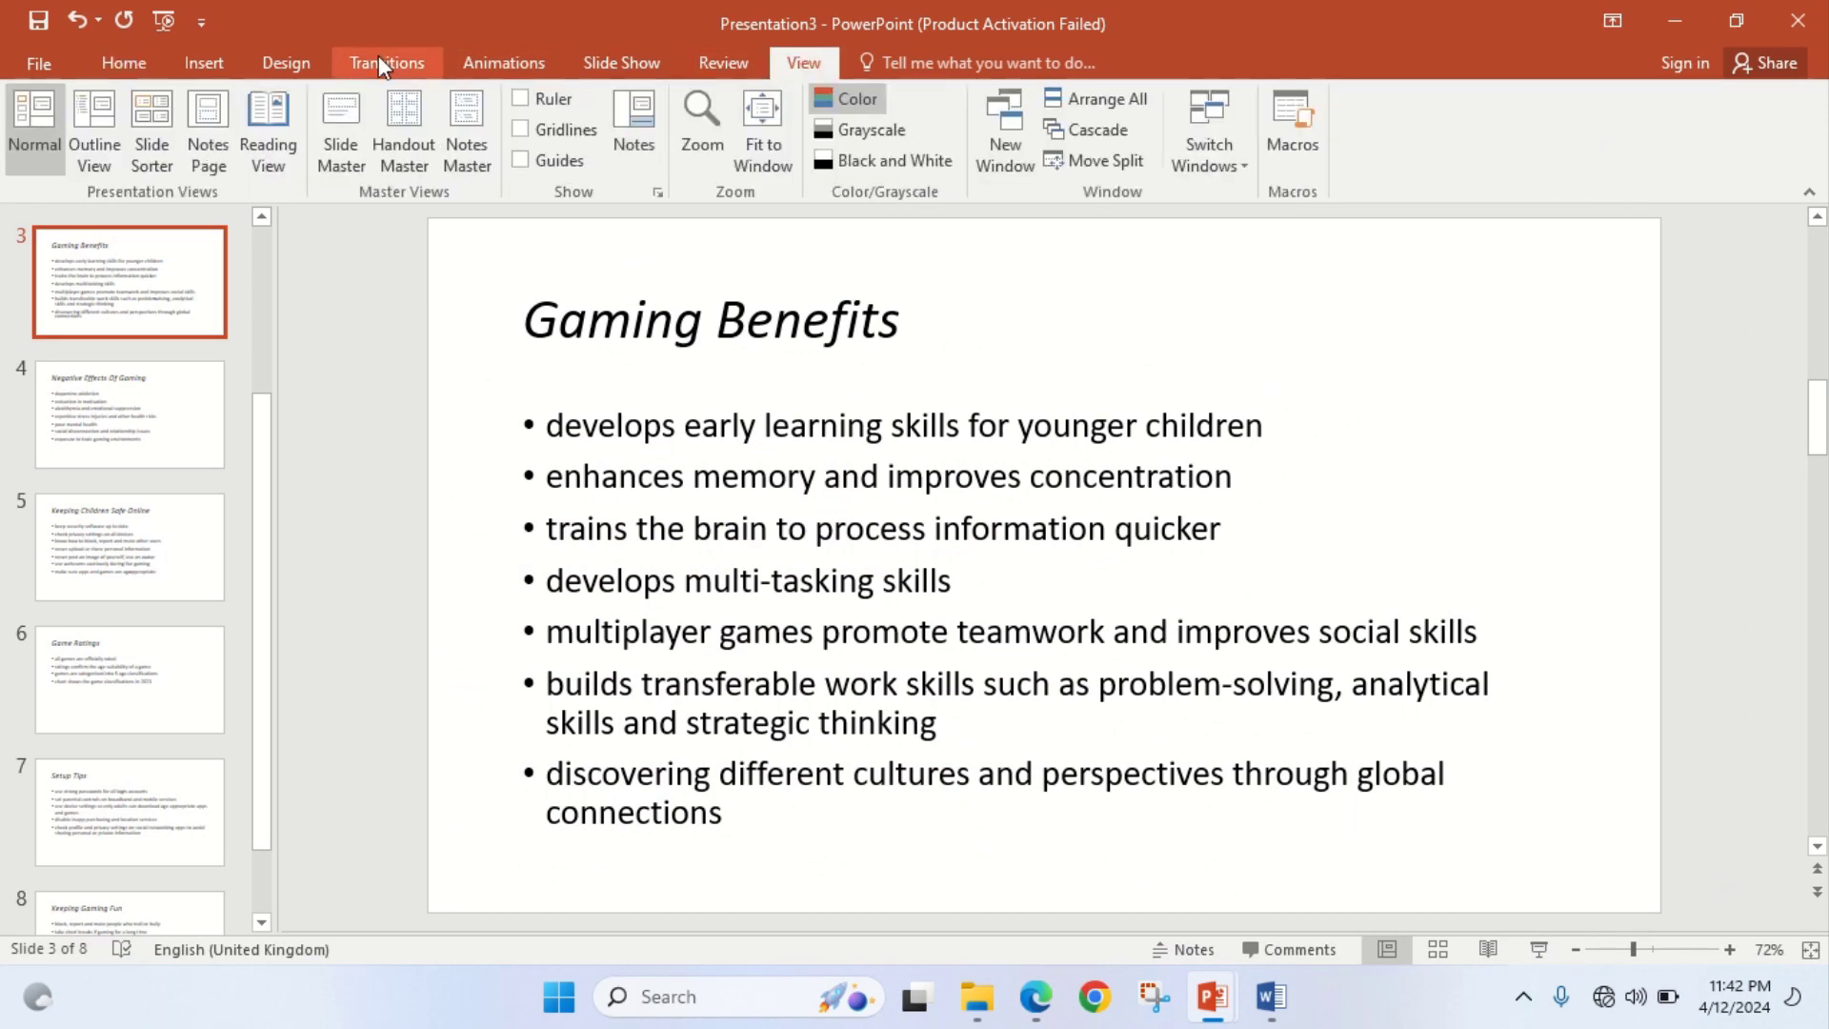
left_click(342, 133)
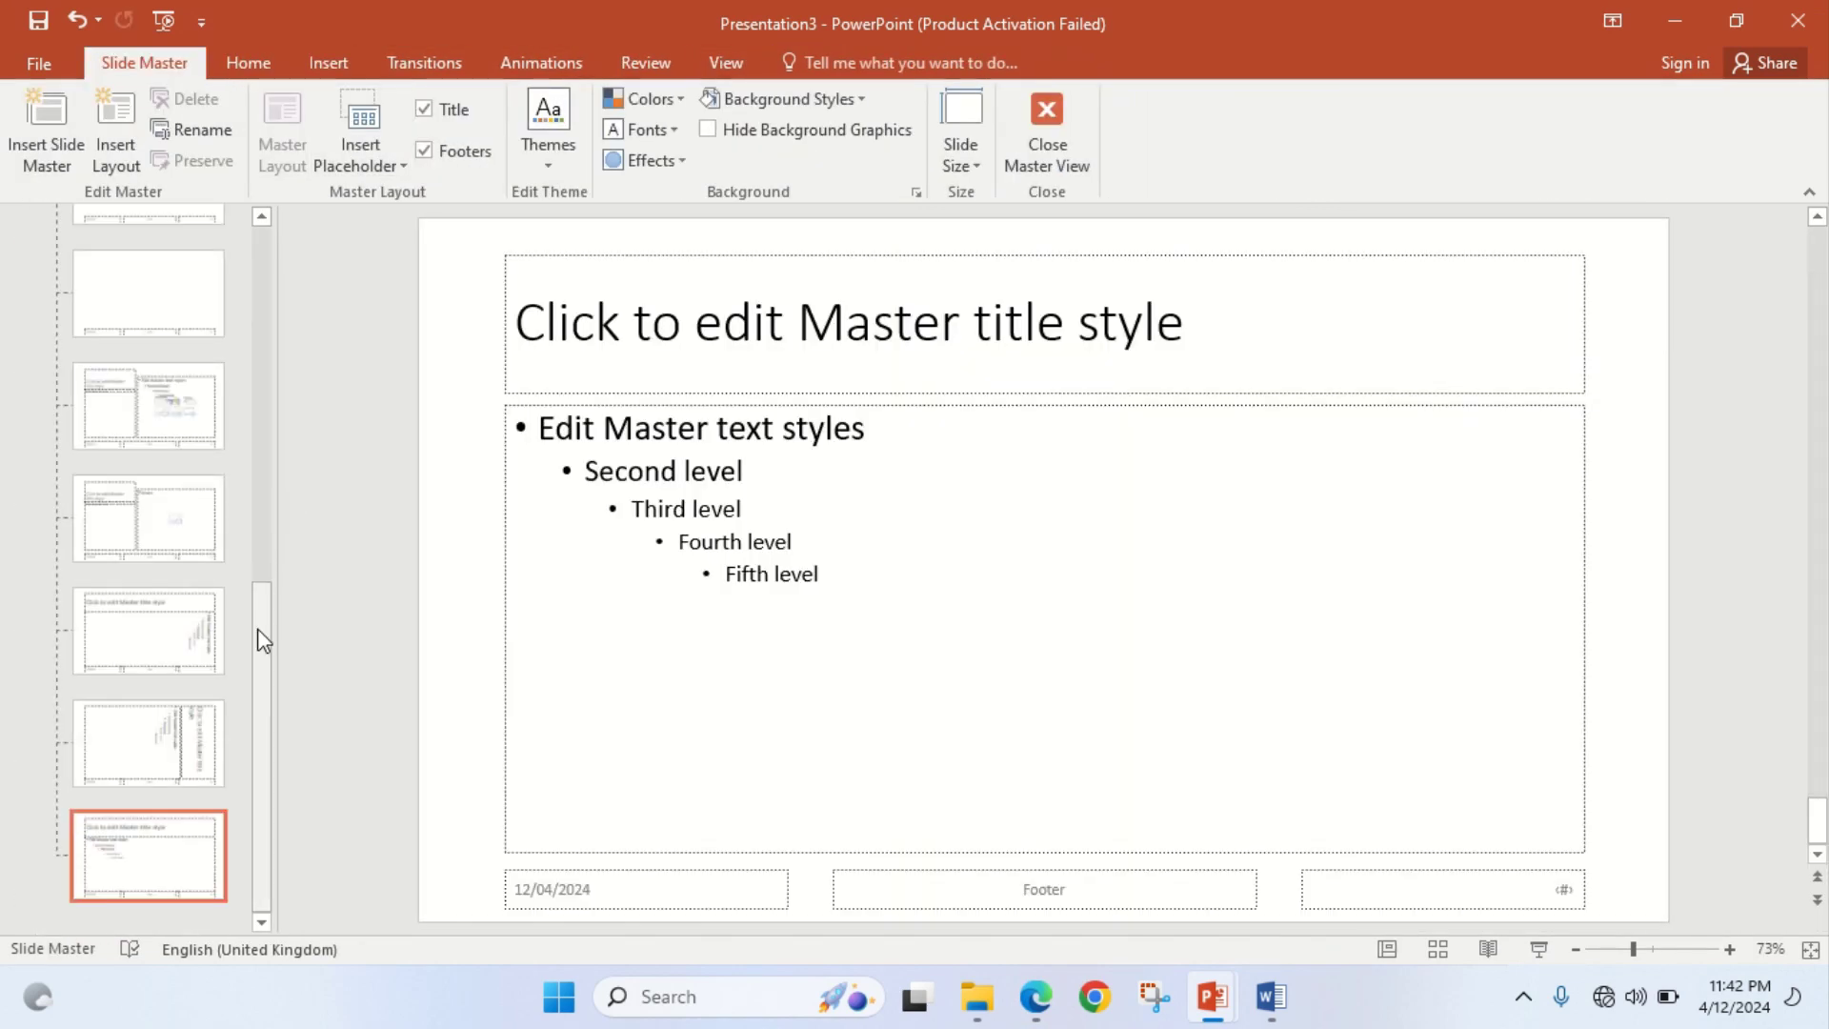
left_click_drag(270, 637, 270, 203)
left_click(183, 282)
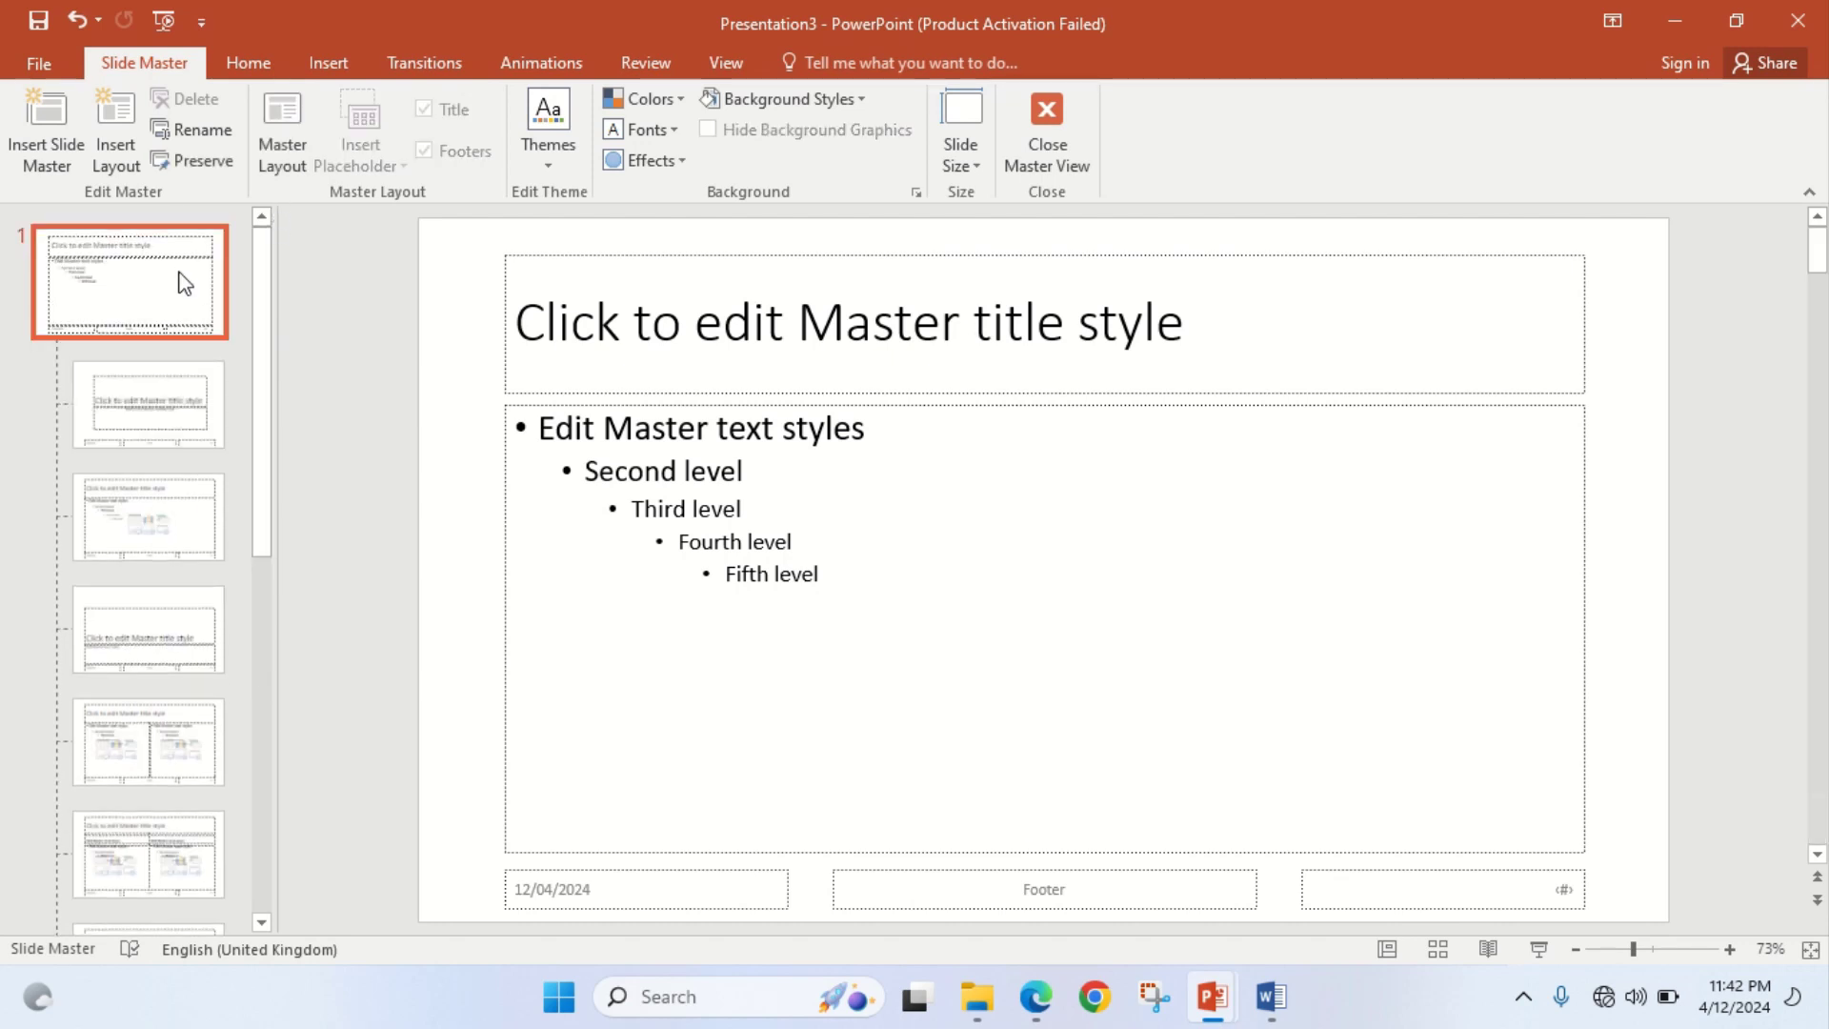
Highlight question 19's features and the top-left slide-number requirement in the exam paper
left_click(1036, 997)
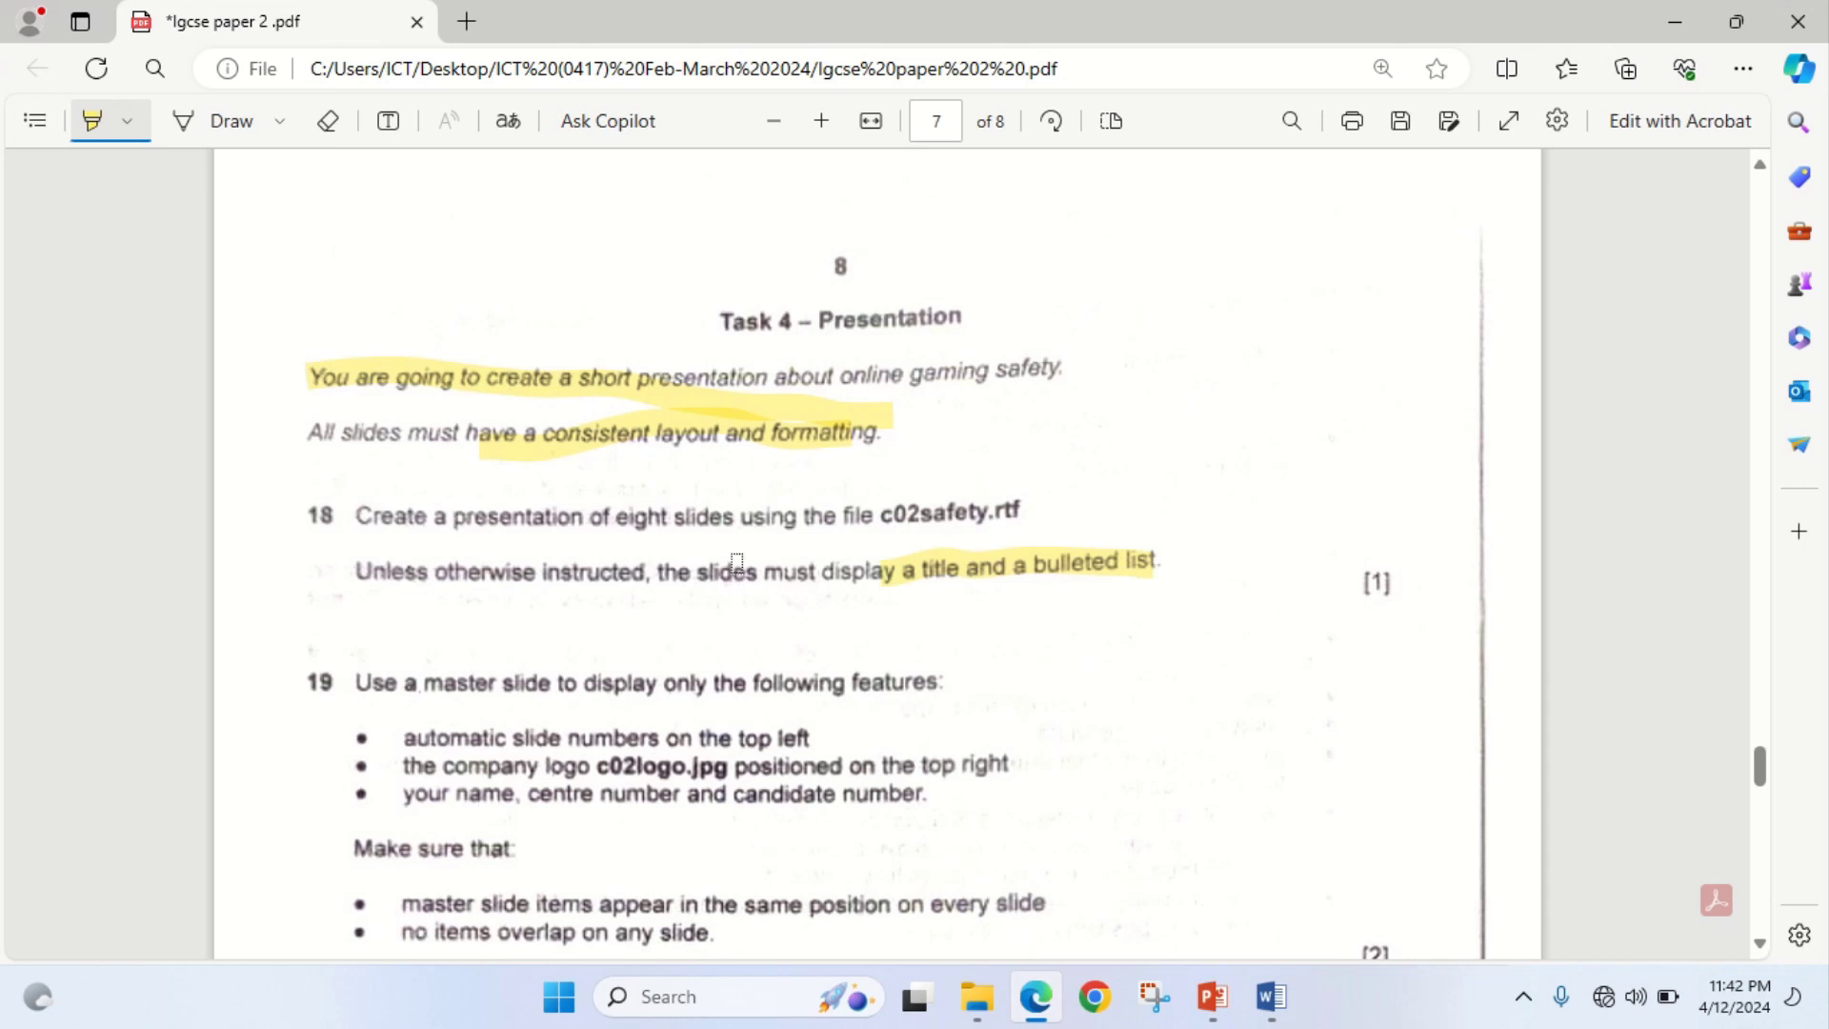
left_click_drag(692, 691, 976, 661)
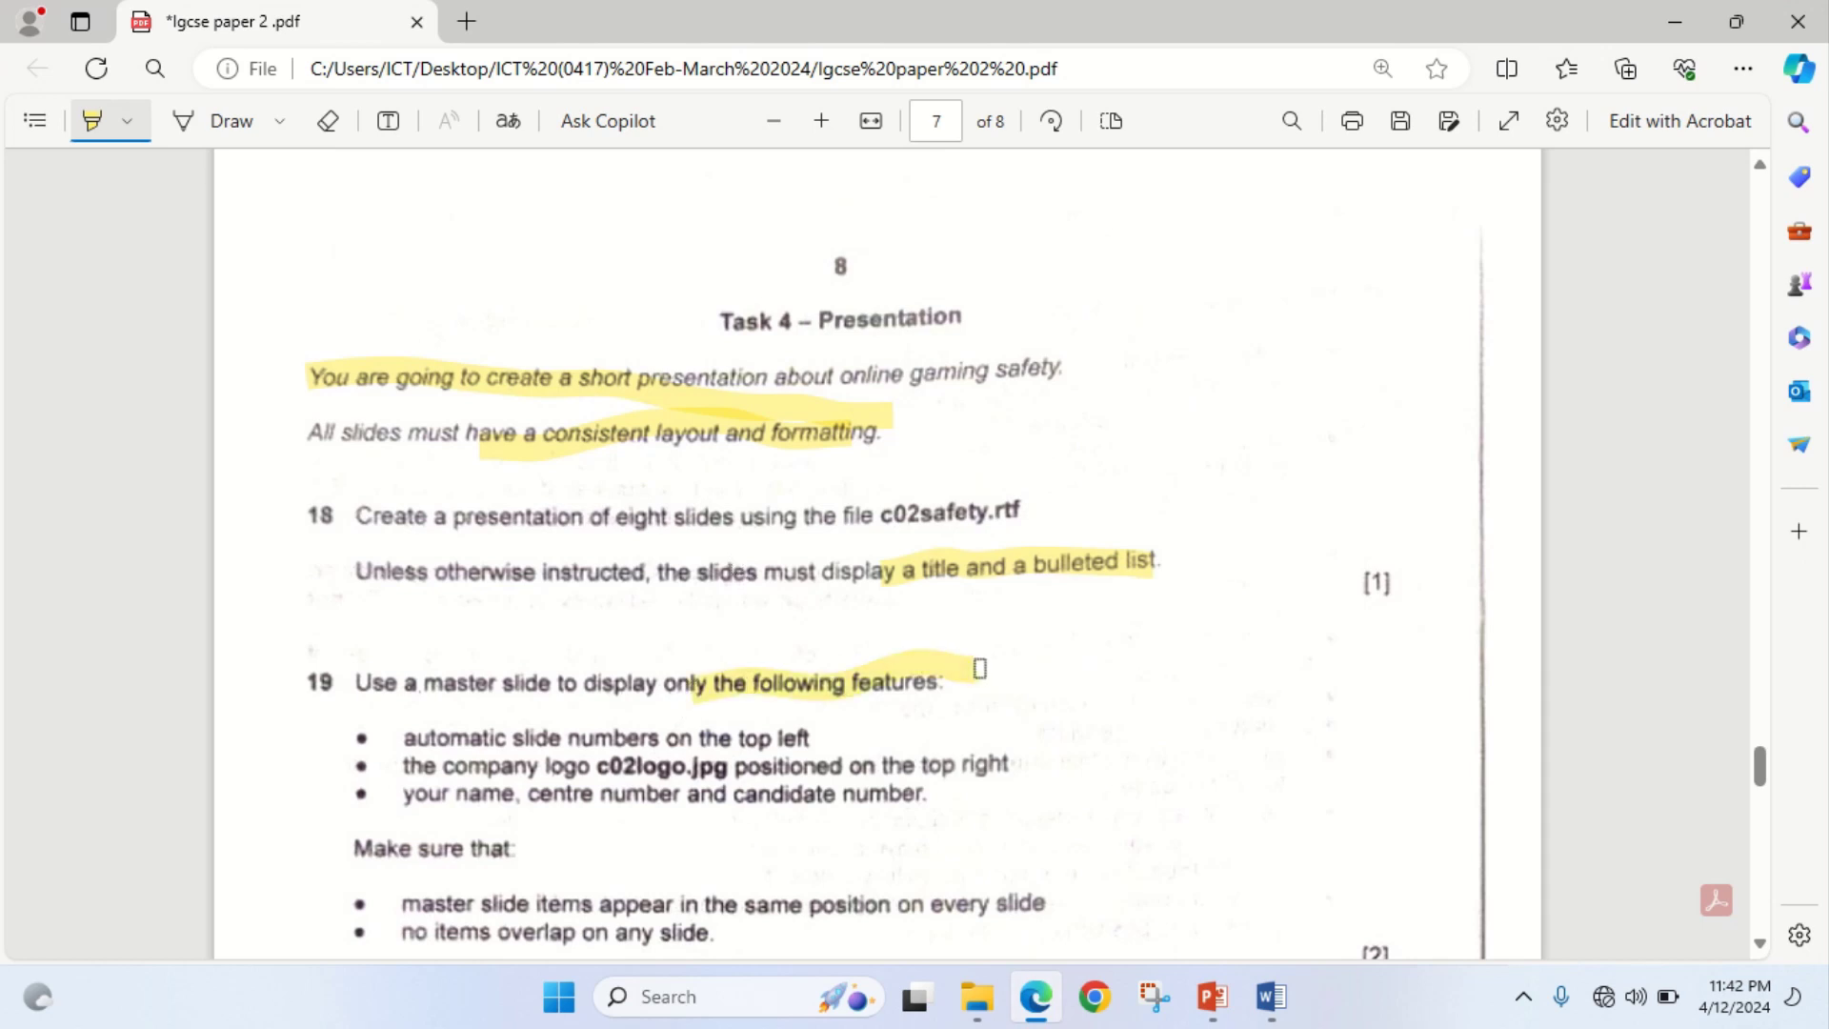
left_click_drag(702, 739, 879, 732)
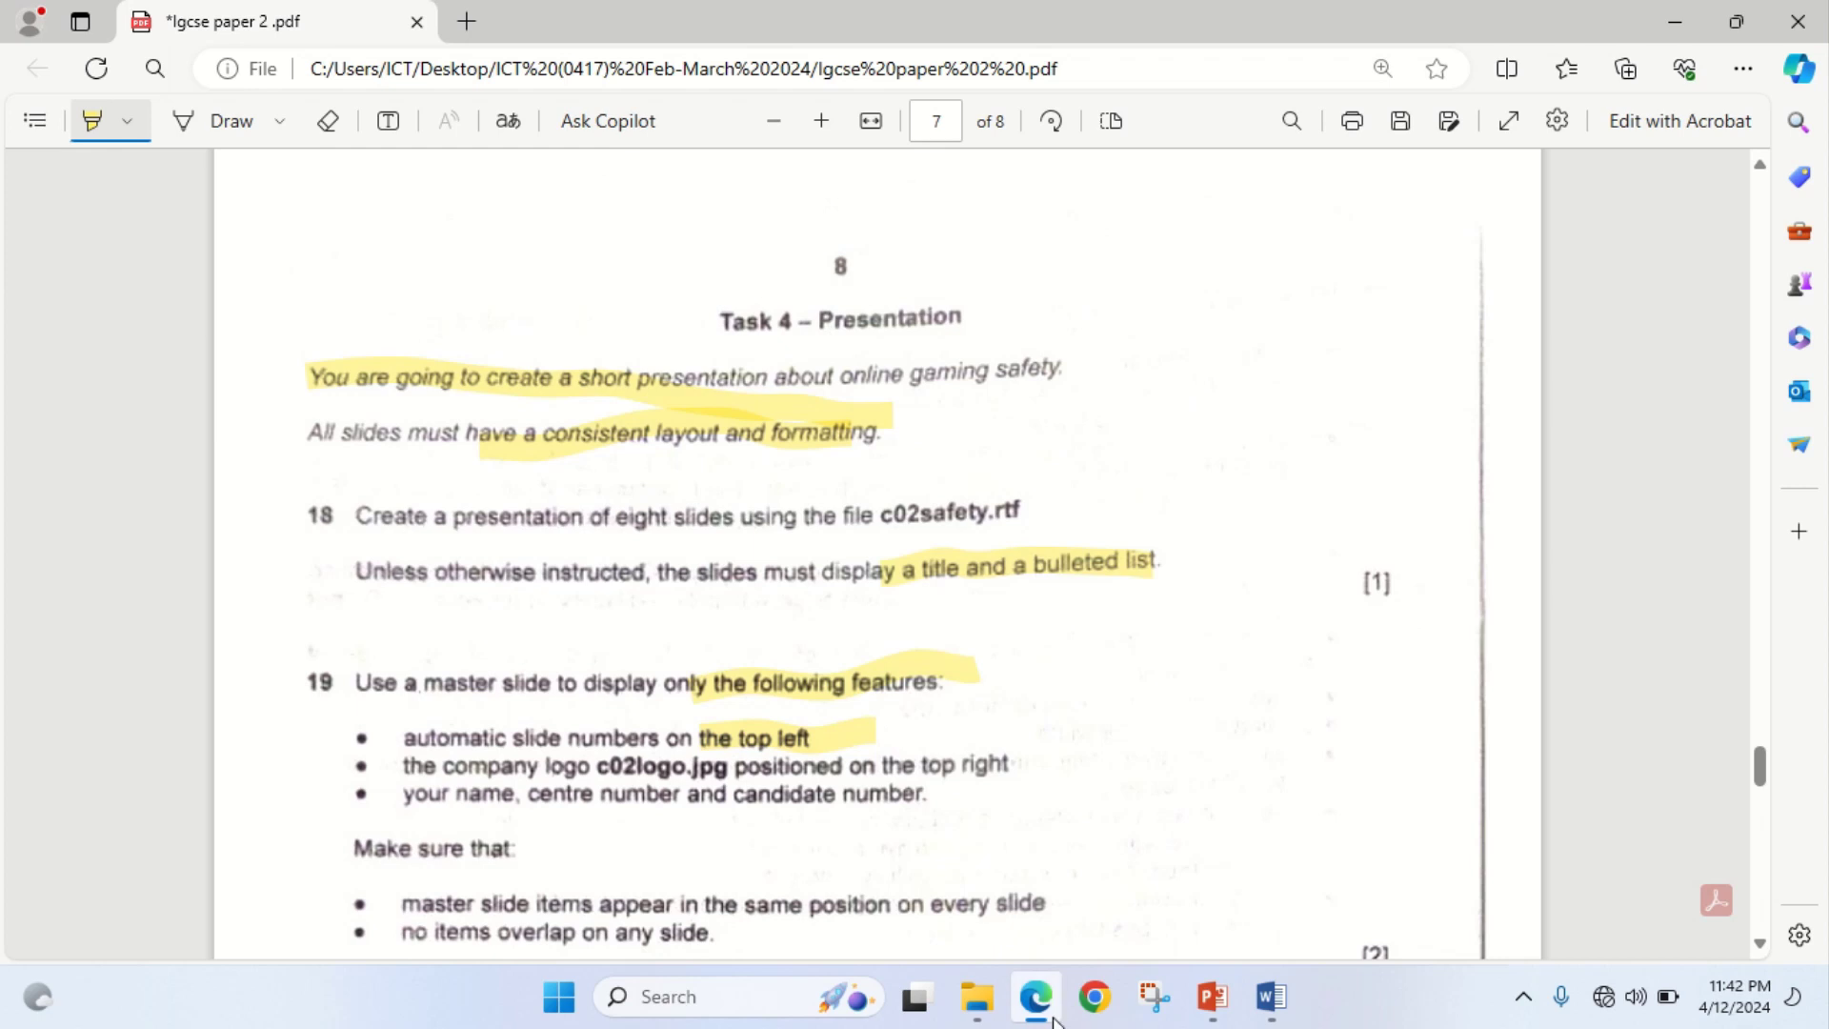
left_click(1211, 996)
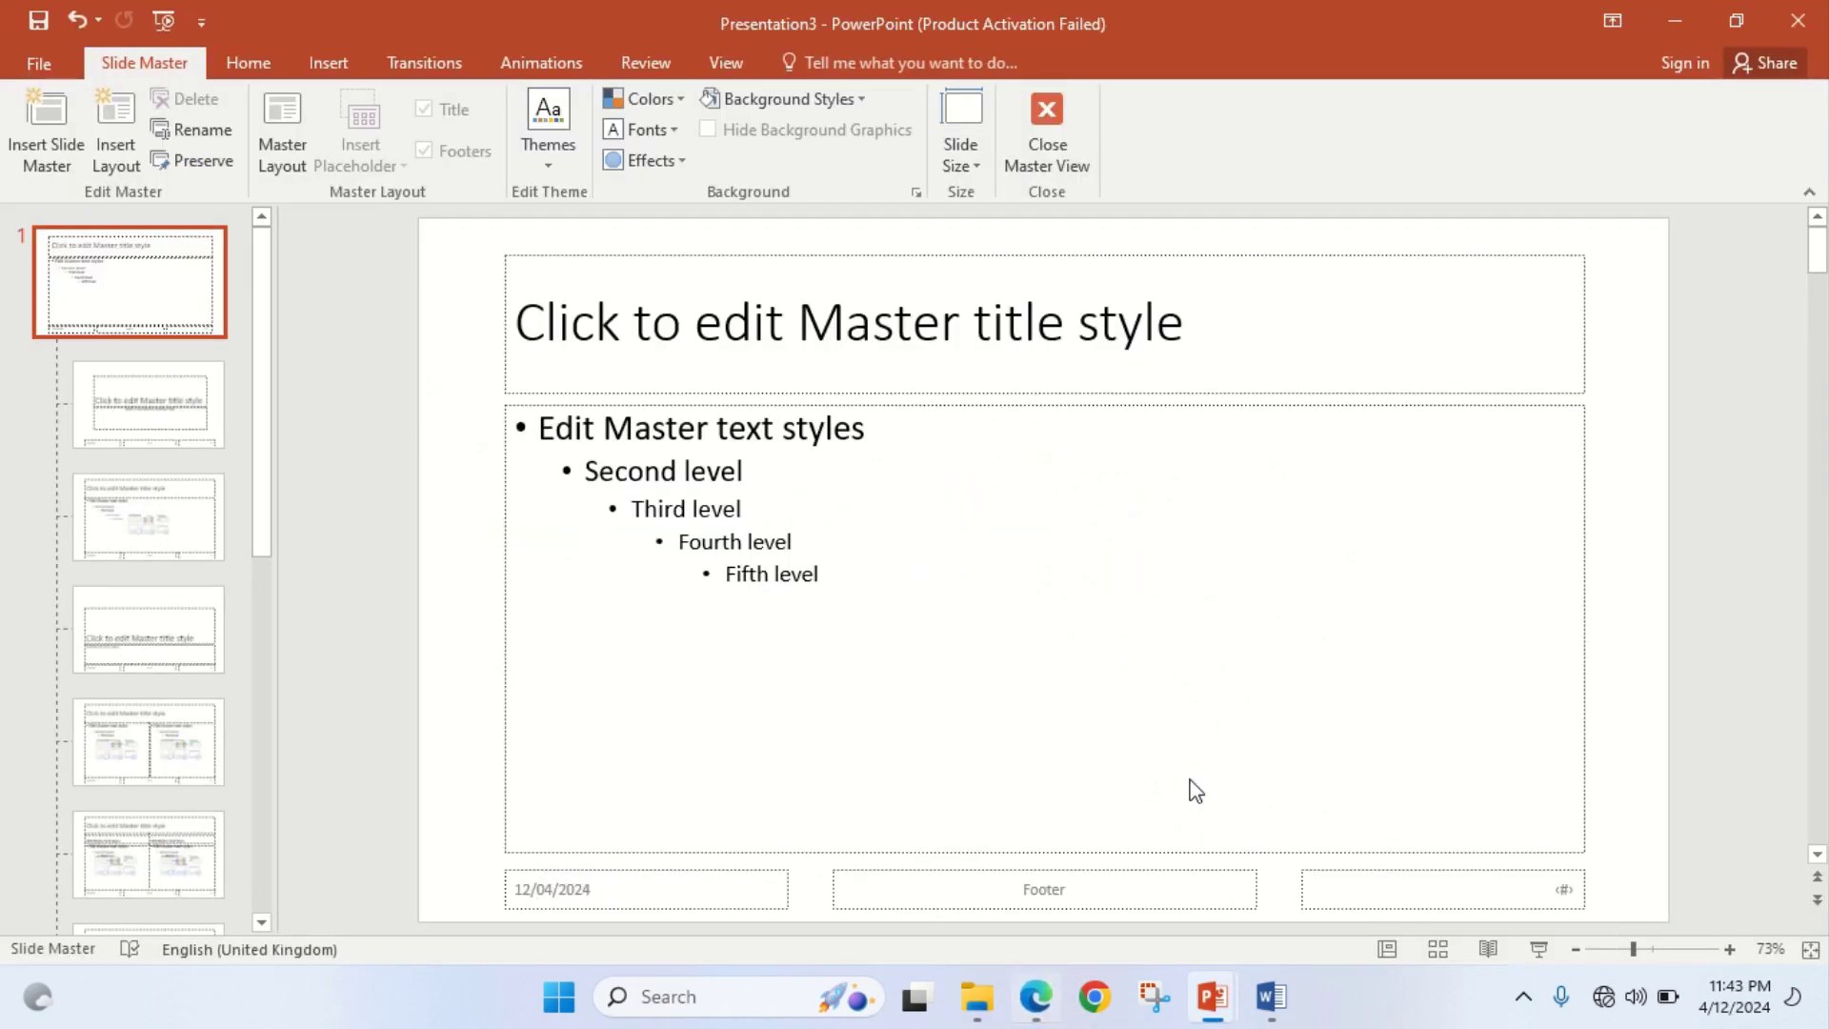
Move the master's slide-number placeholder to the top left and left-align it
left_click(1357, 870)
mouse_move(1356, 871)
left_mouse_down()
mouse_move(838, 497)
mouse_move(506, 220)
mouse_move(553, 228)
left_mouse_up()
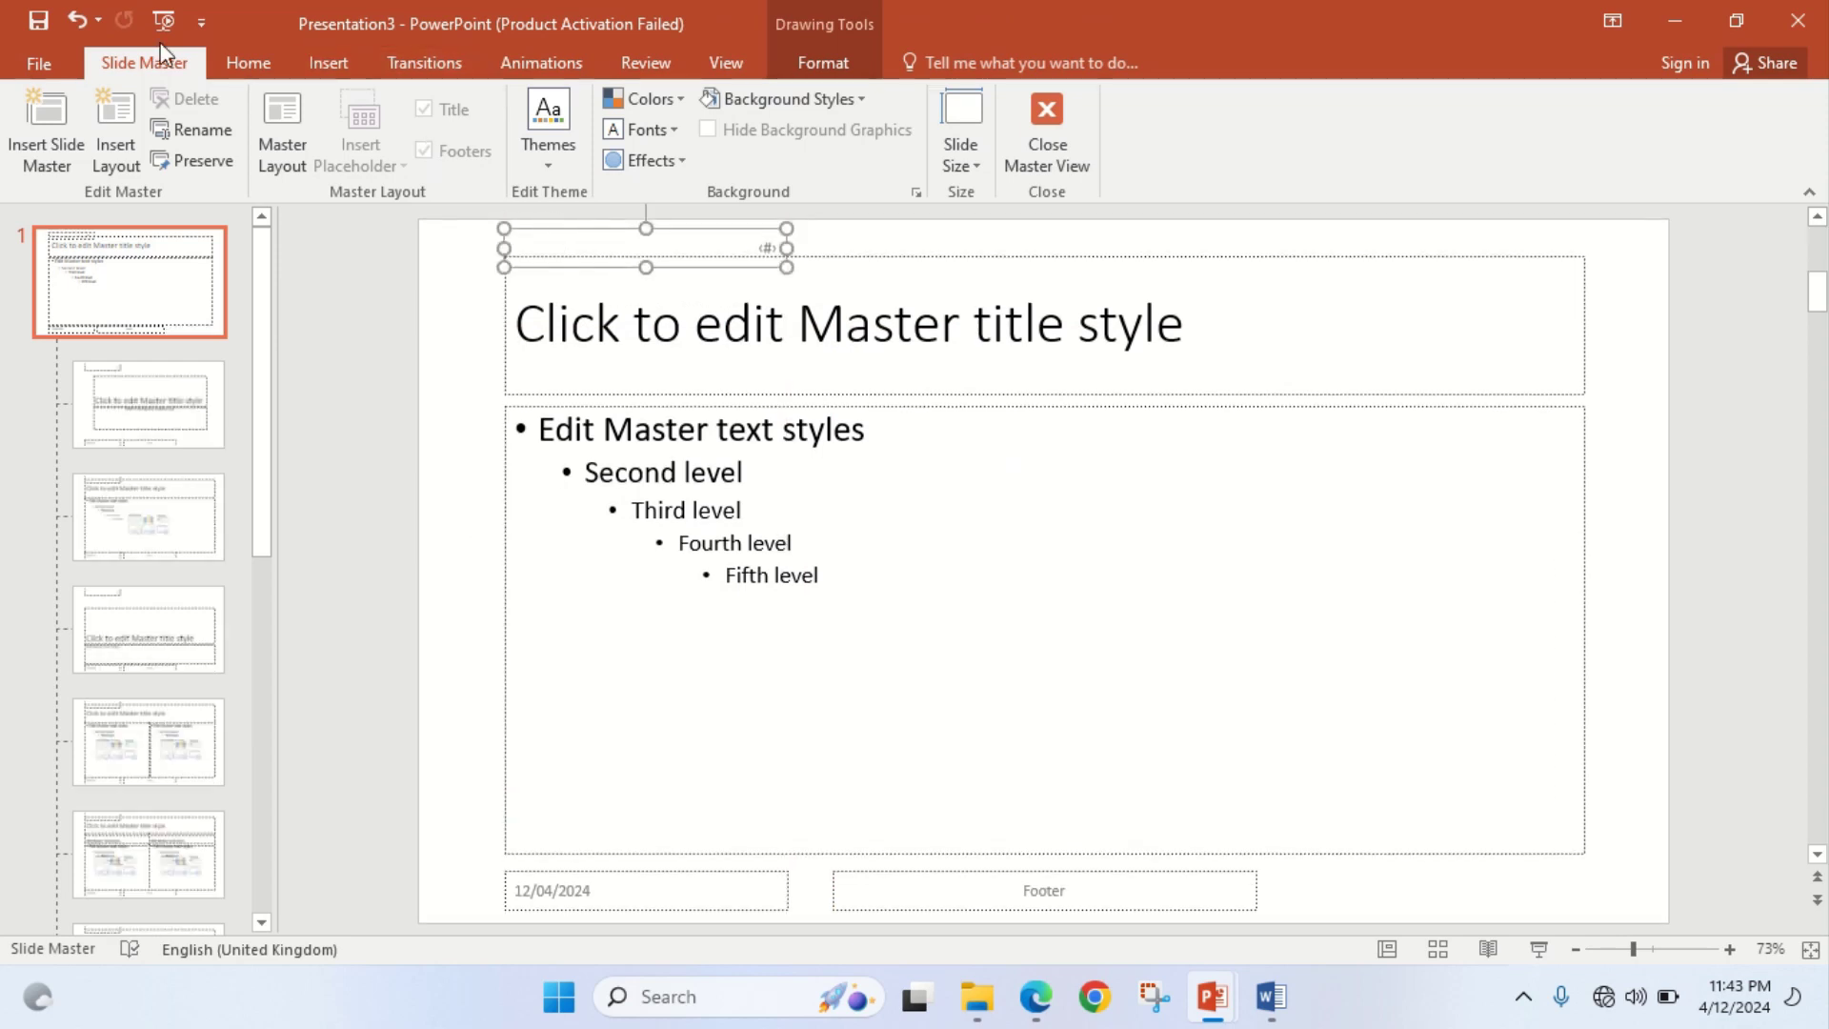
left_click(238, 59)
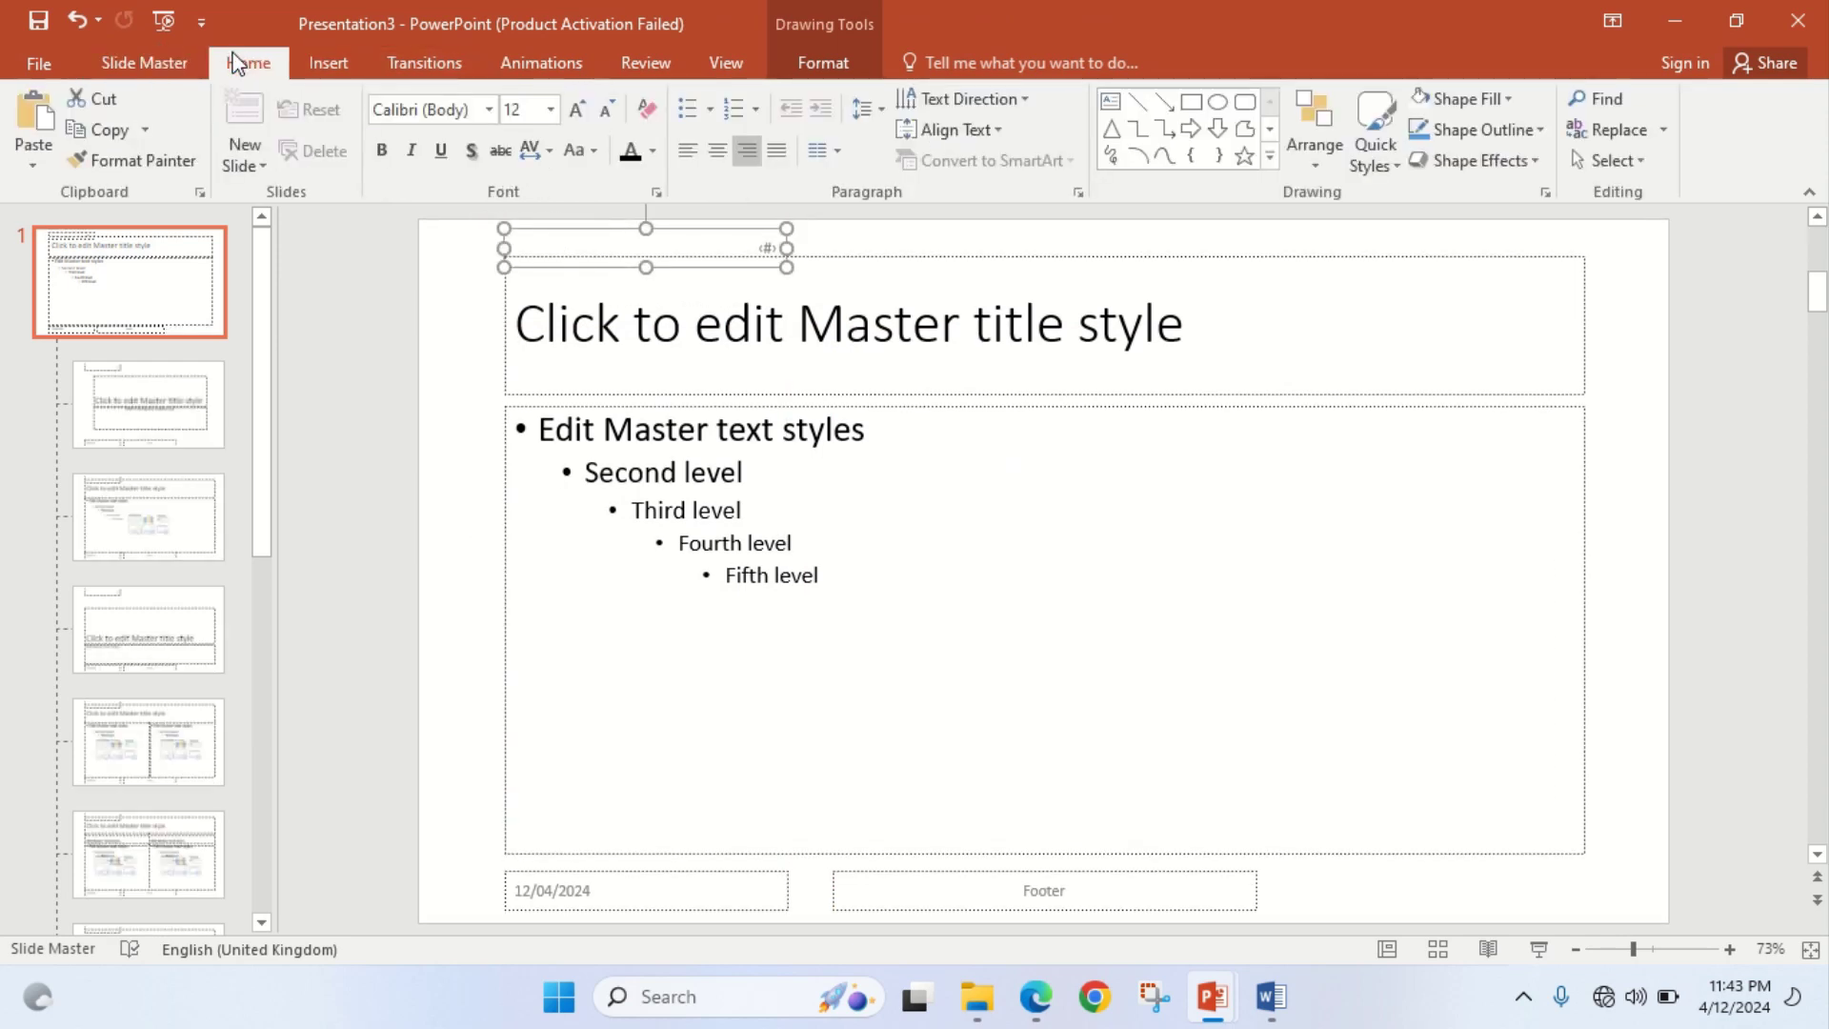
left_click(686, 151)
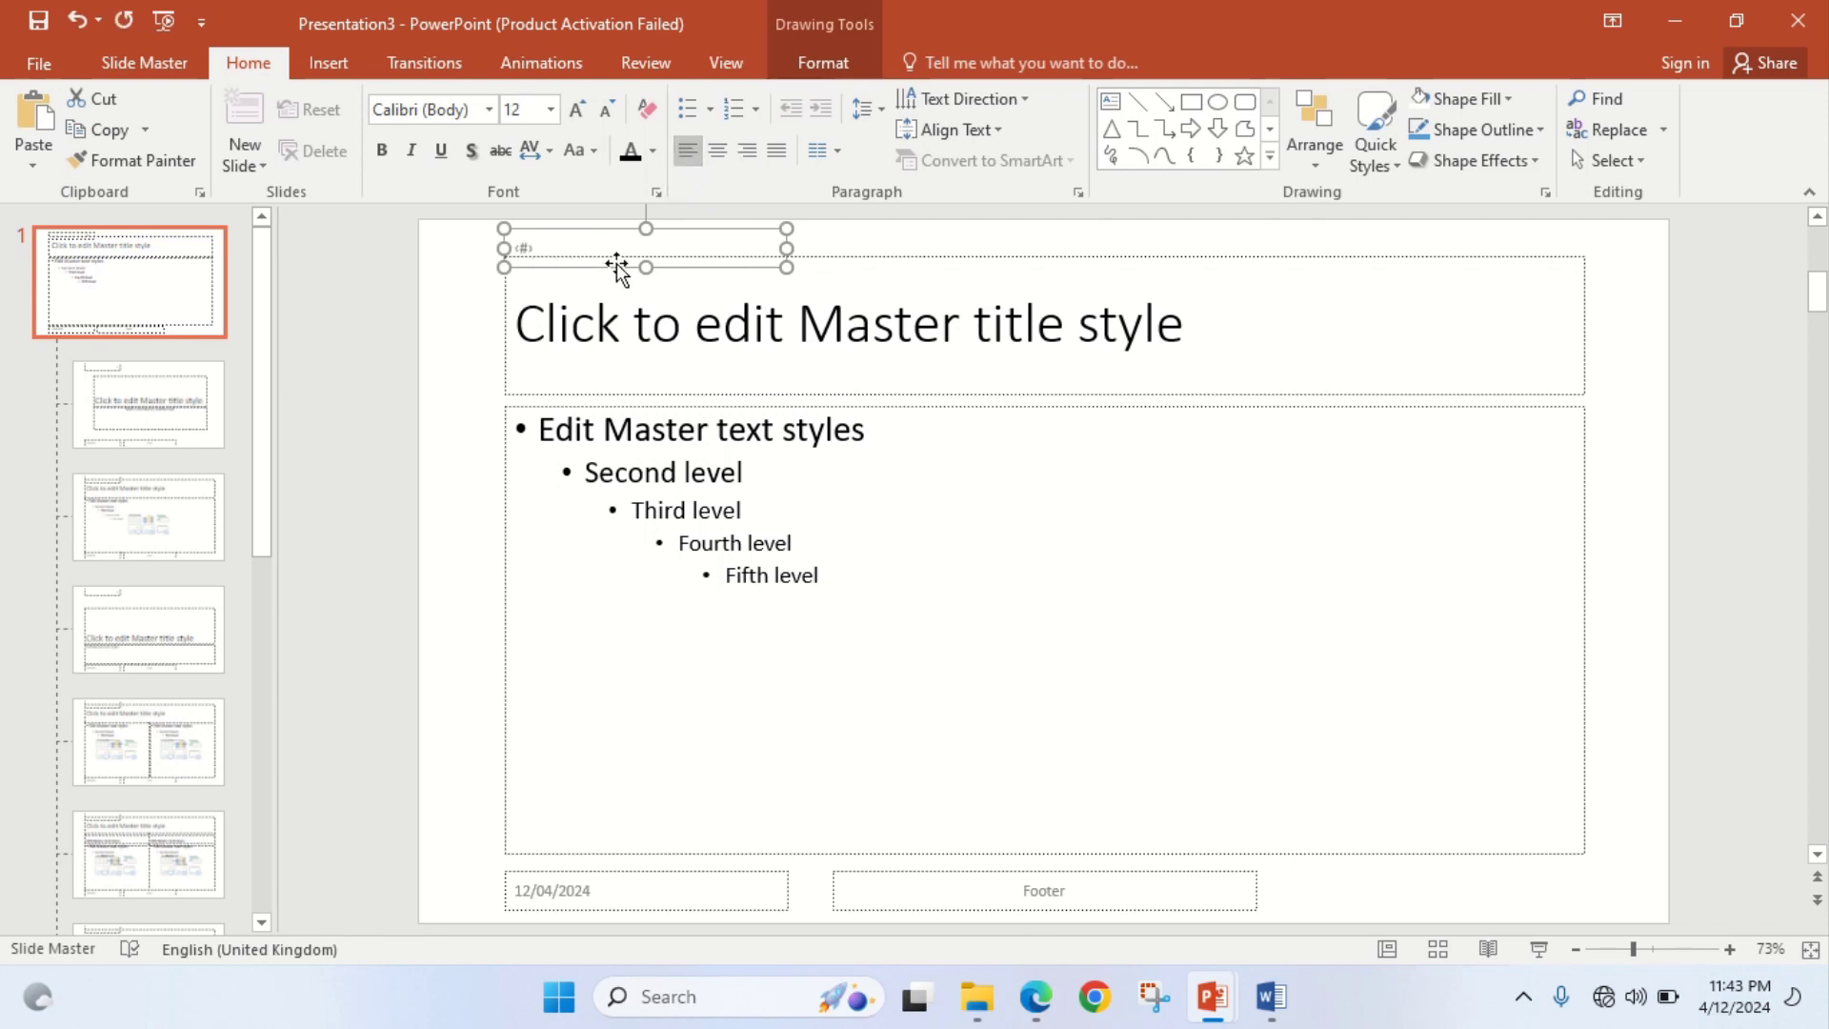
Shift the body and title placeholders down, clear of the slide number, and align it
left_click(597, 407)
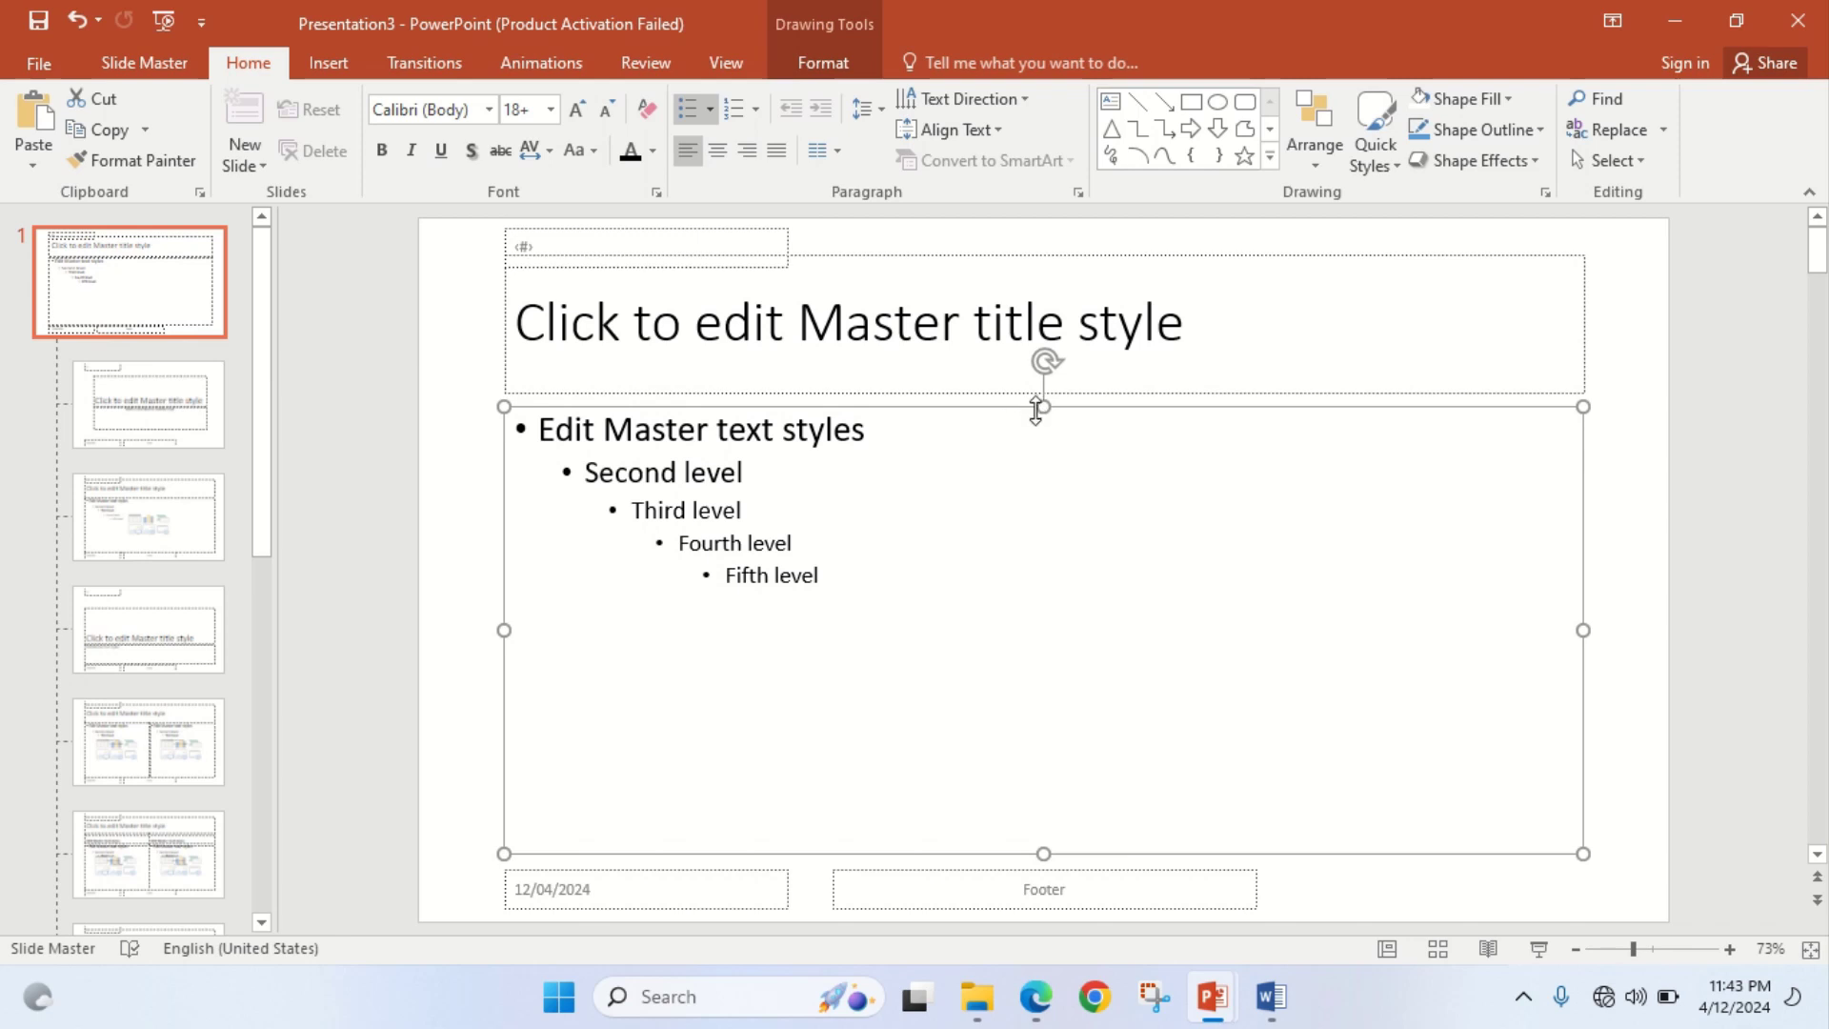
left_click_drag(1041, 406, 1041, 455)
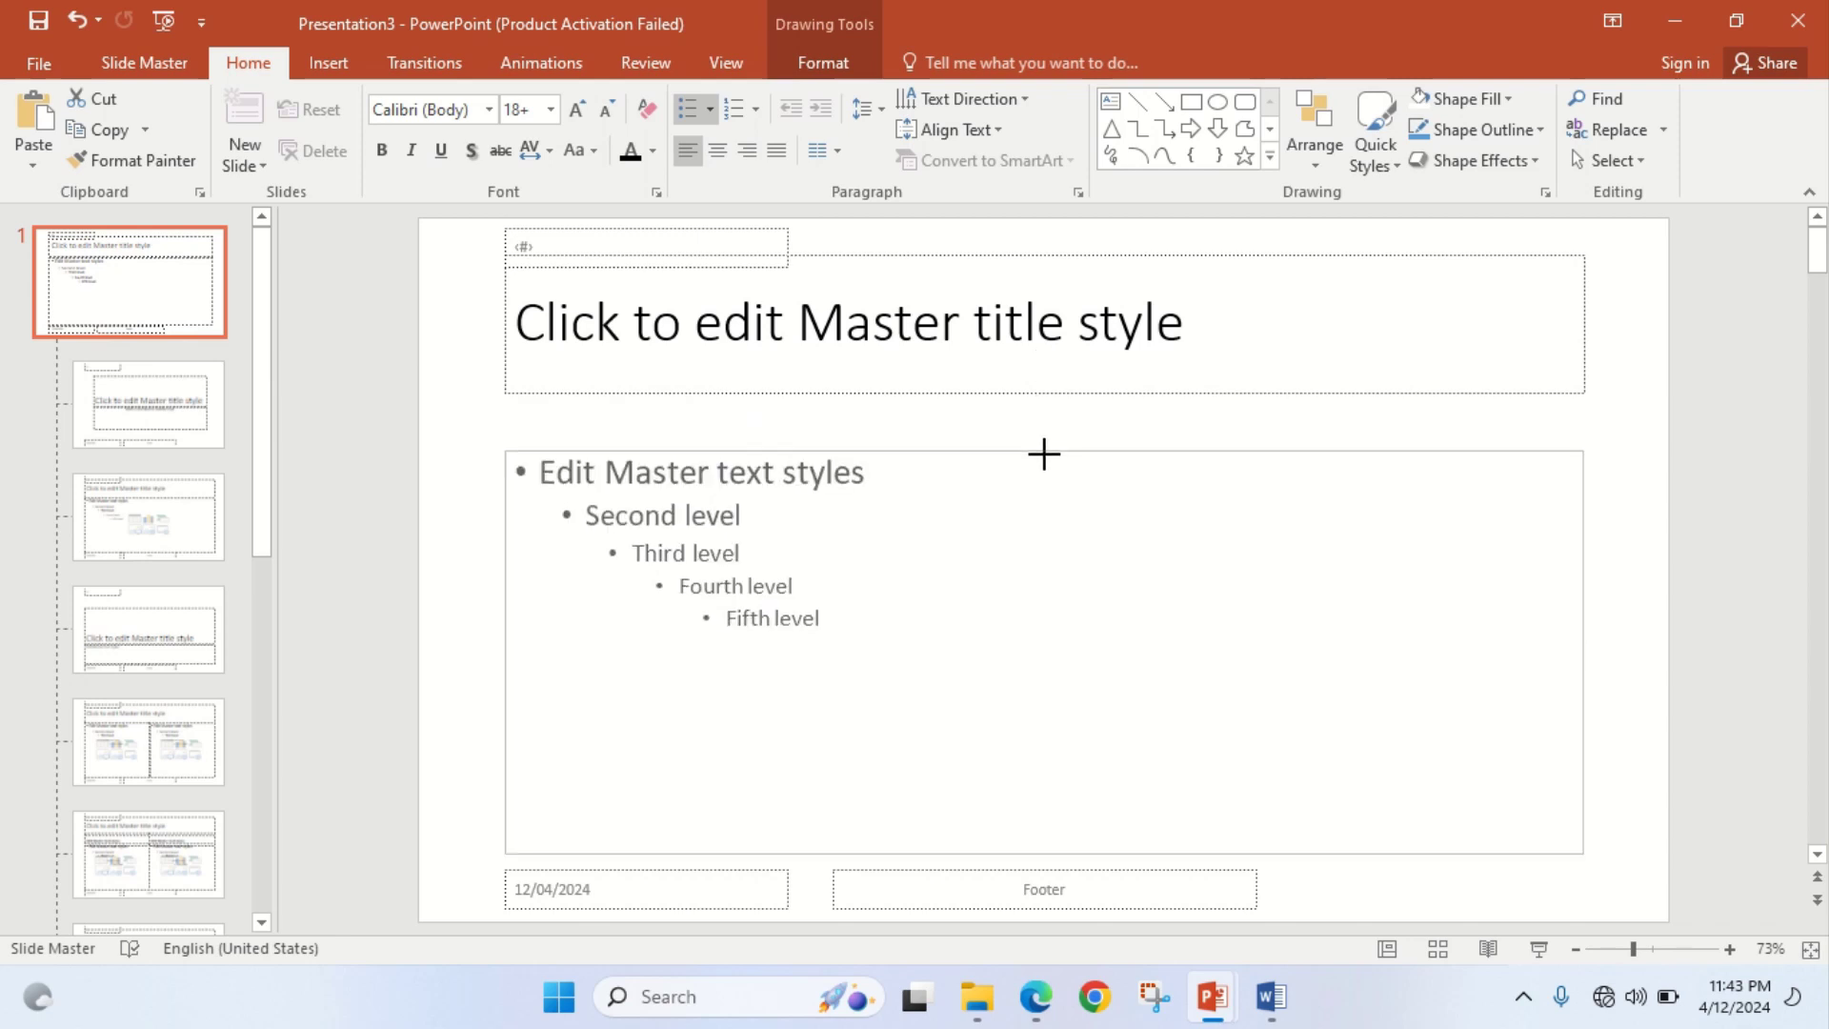
left_click(945, 388)
left_click_drag(1009, 258, 1016, 303)
left_click_drag(743, 270, 743, 278)
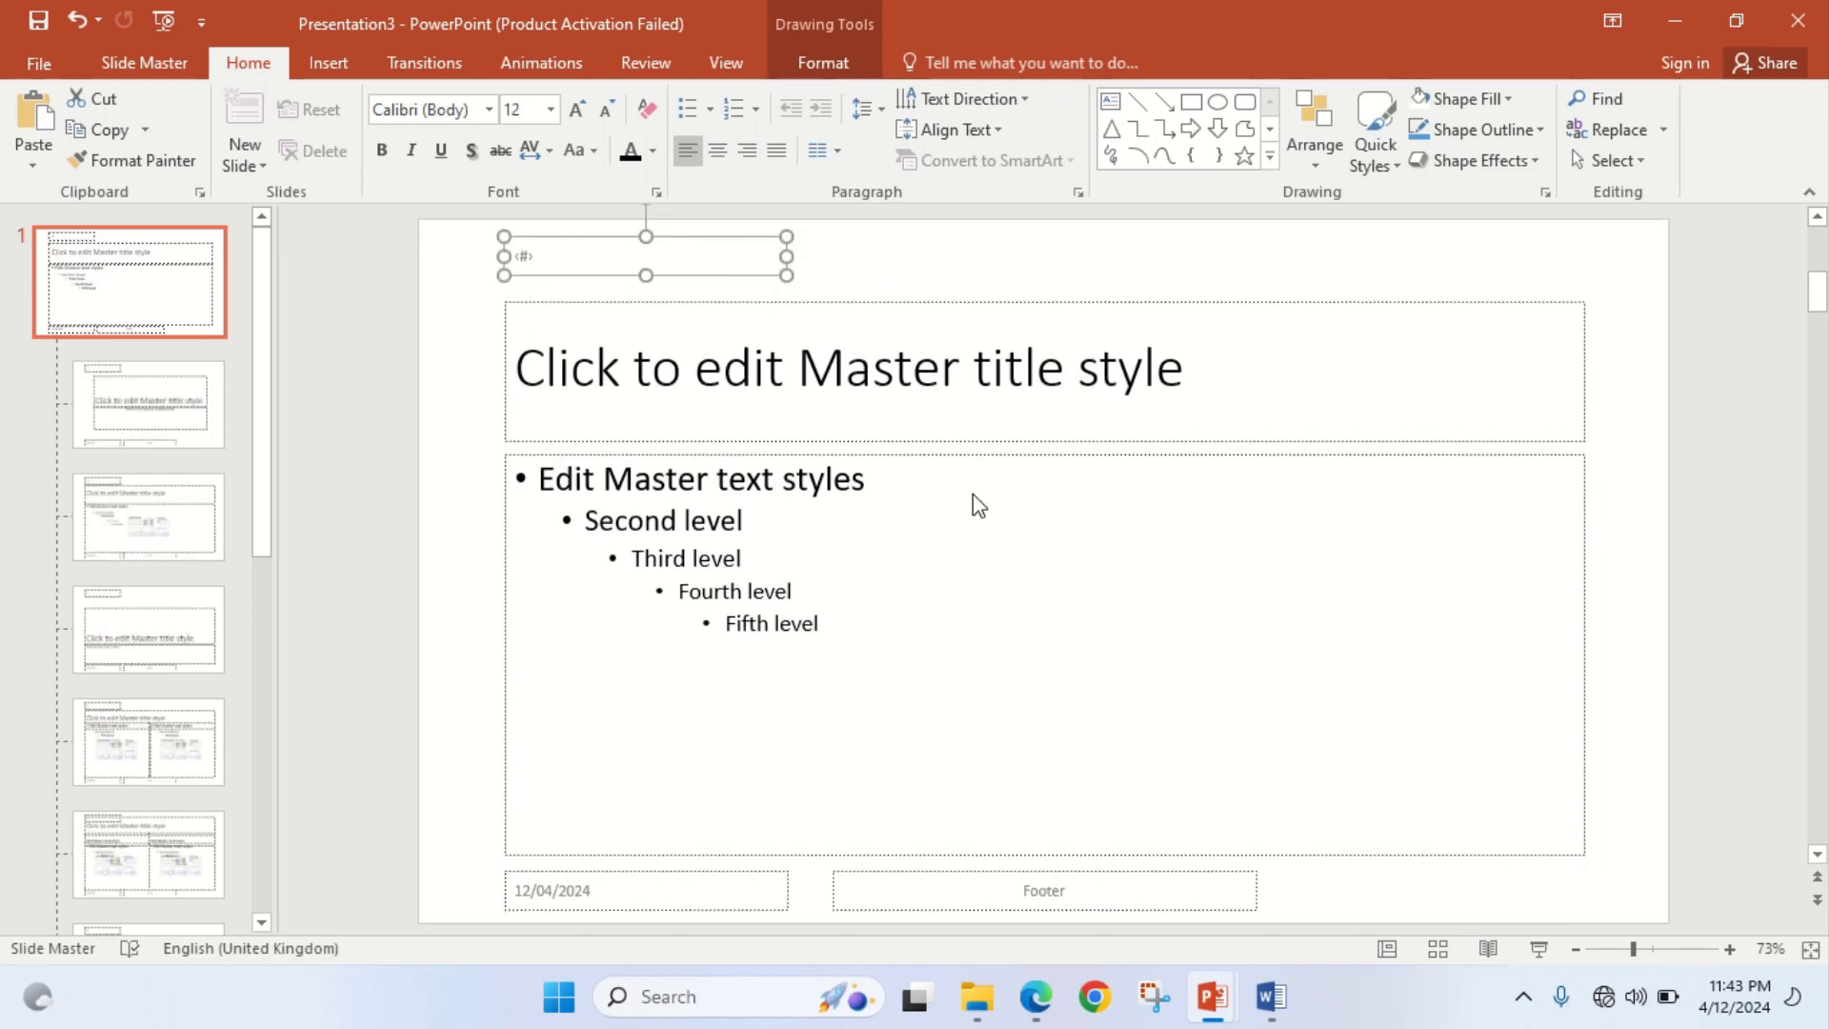
left_click(1041, 1012)
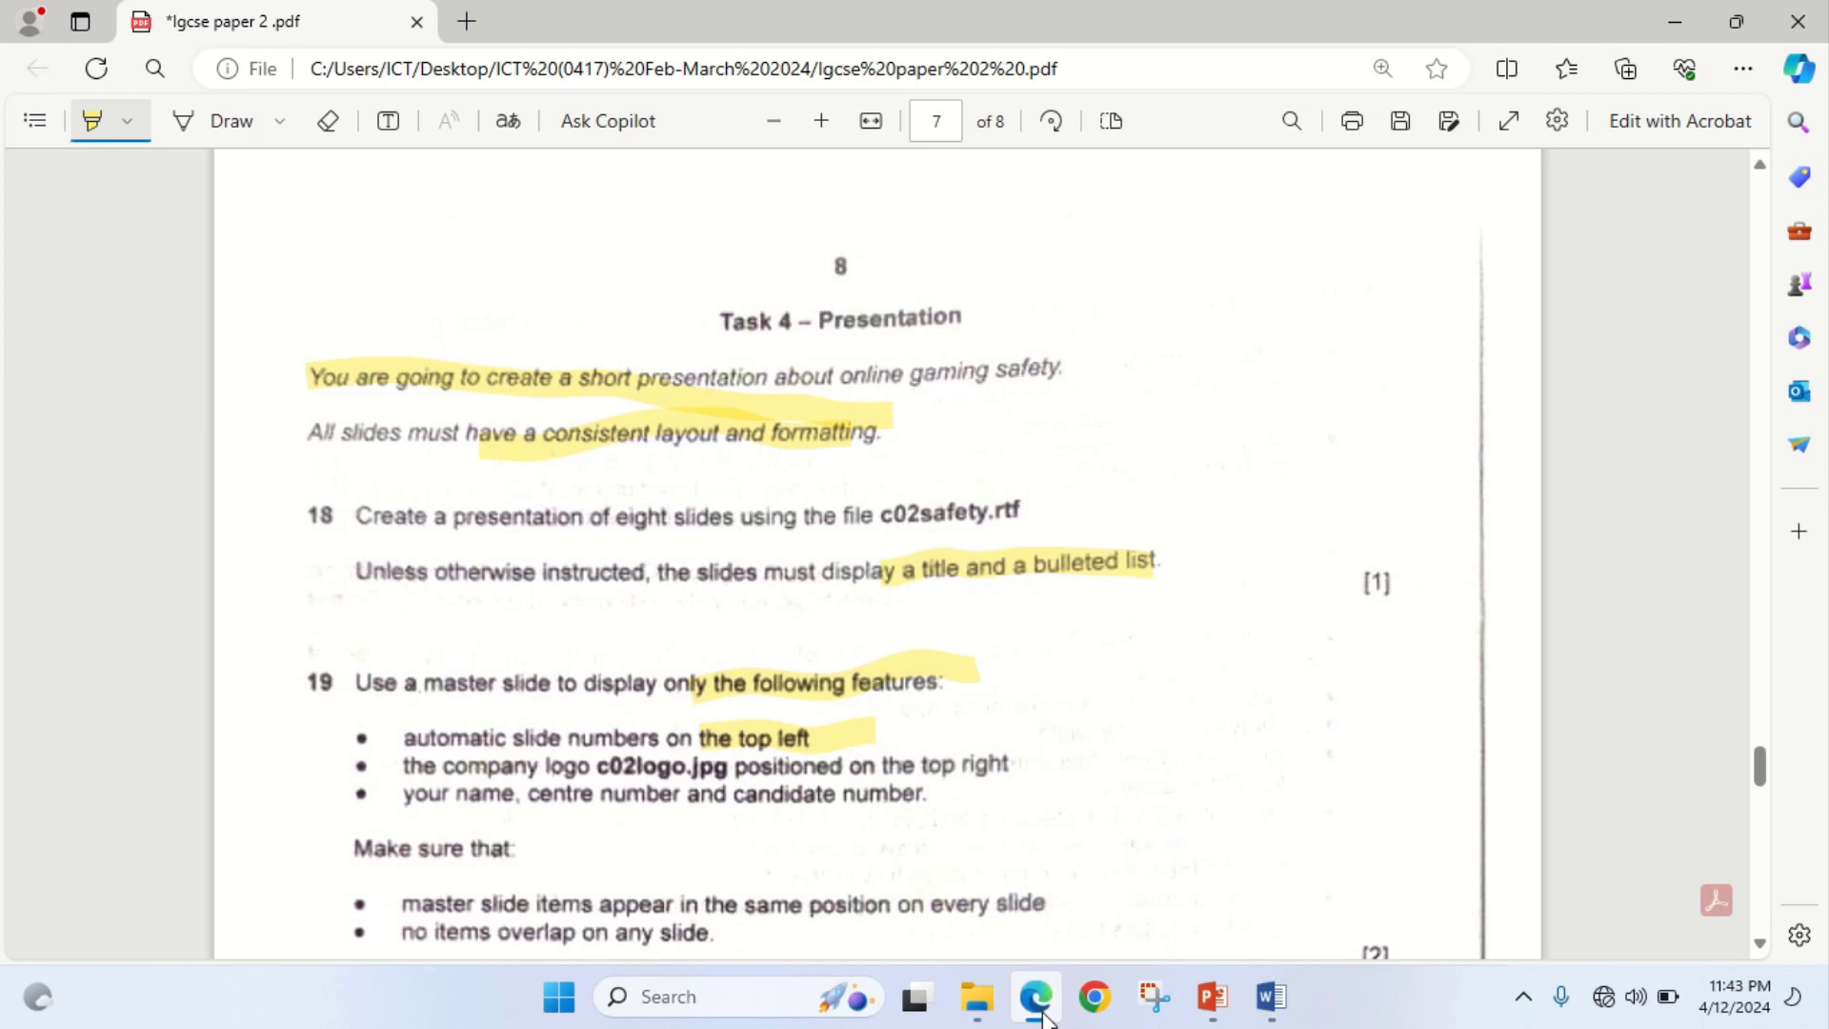
Back in the slide master, open the Insert Picture window from the Insert tab
left_click(1042, 1012)
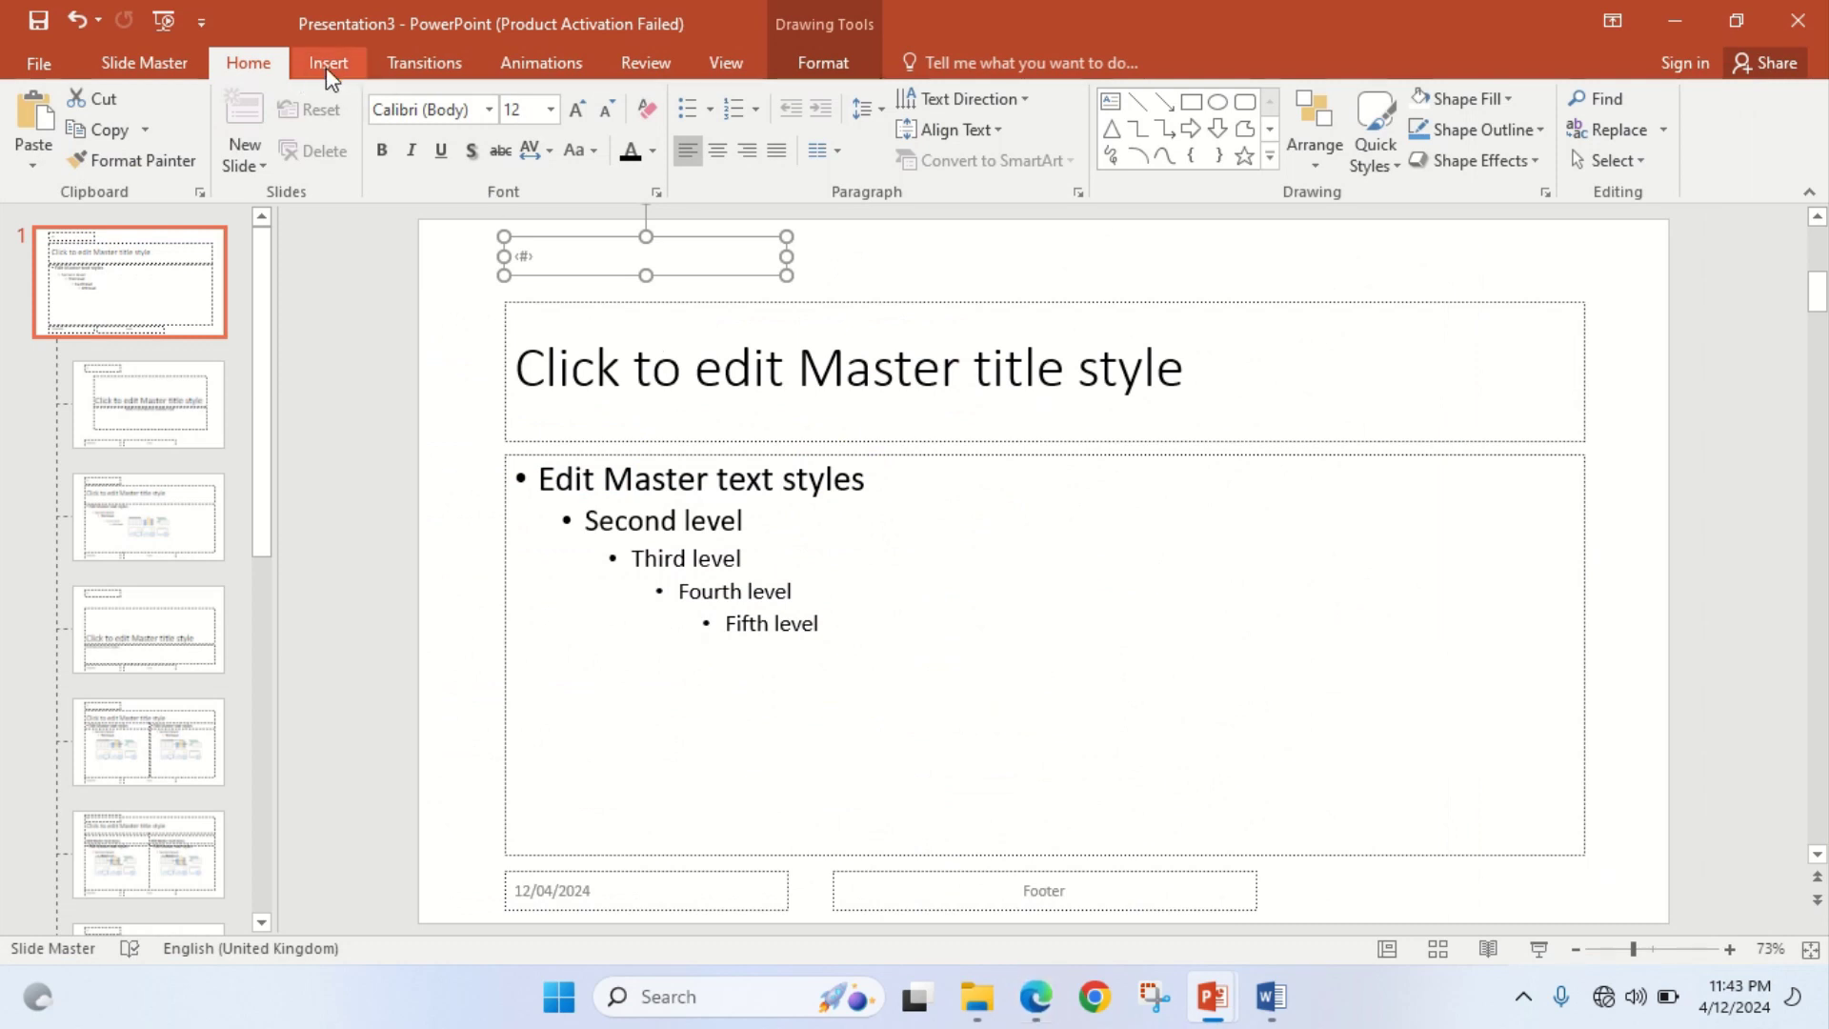
left_click(180, 298)
left_click_drag(340, 59, 134, 323)
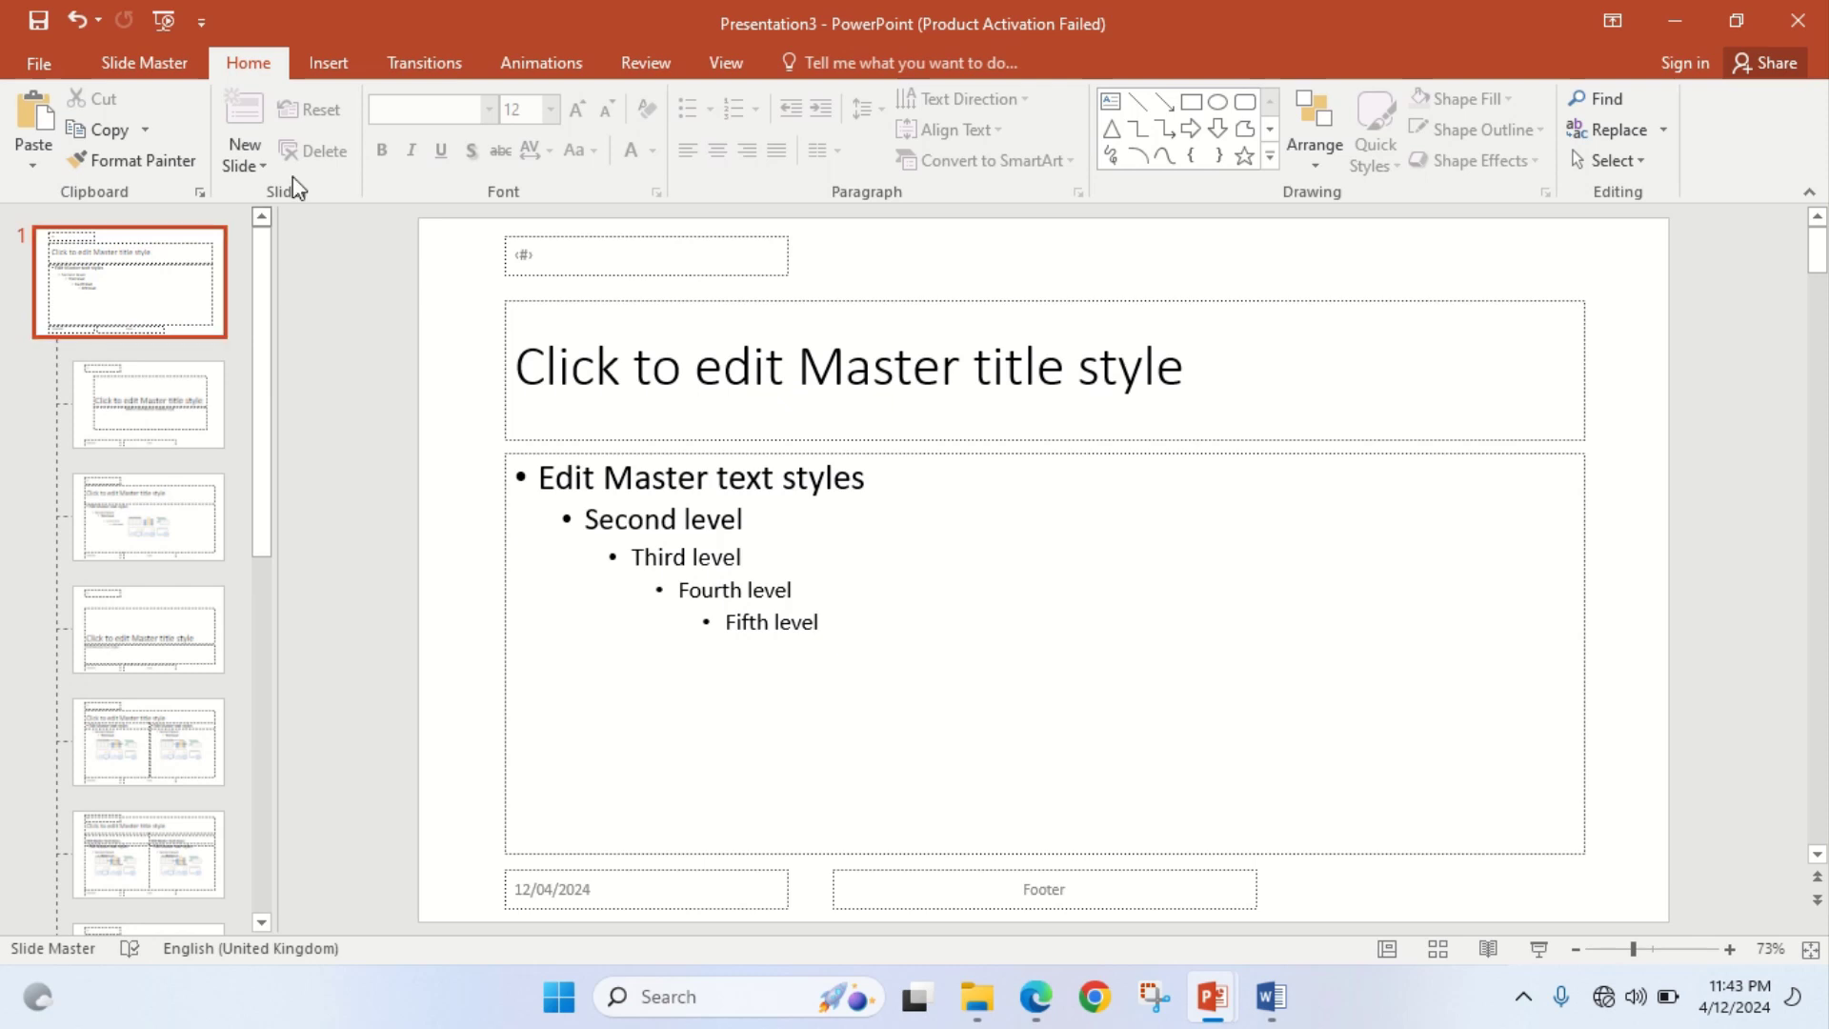
left_click(327, 67)
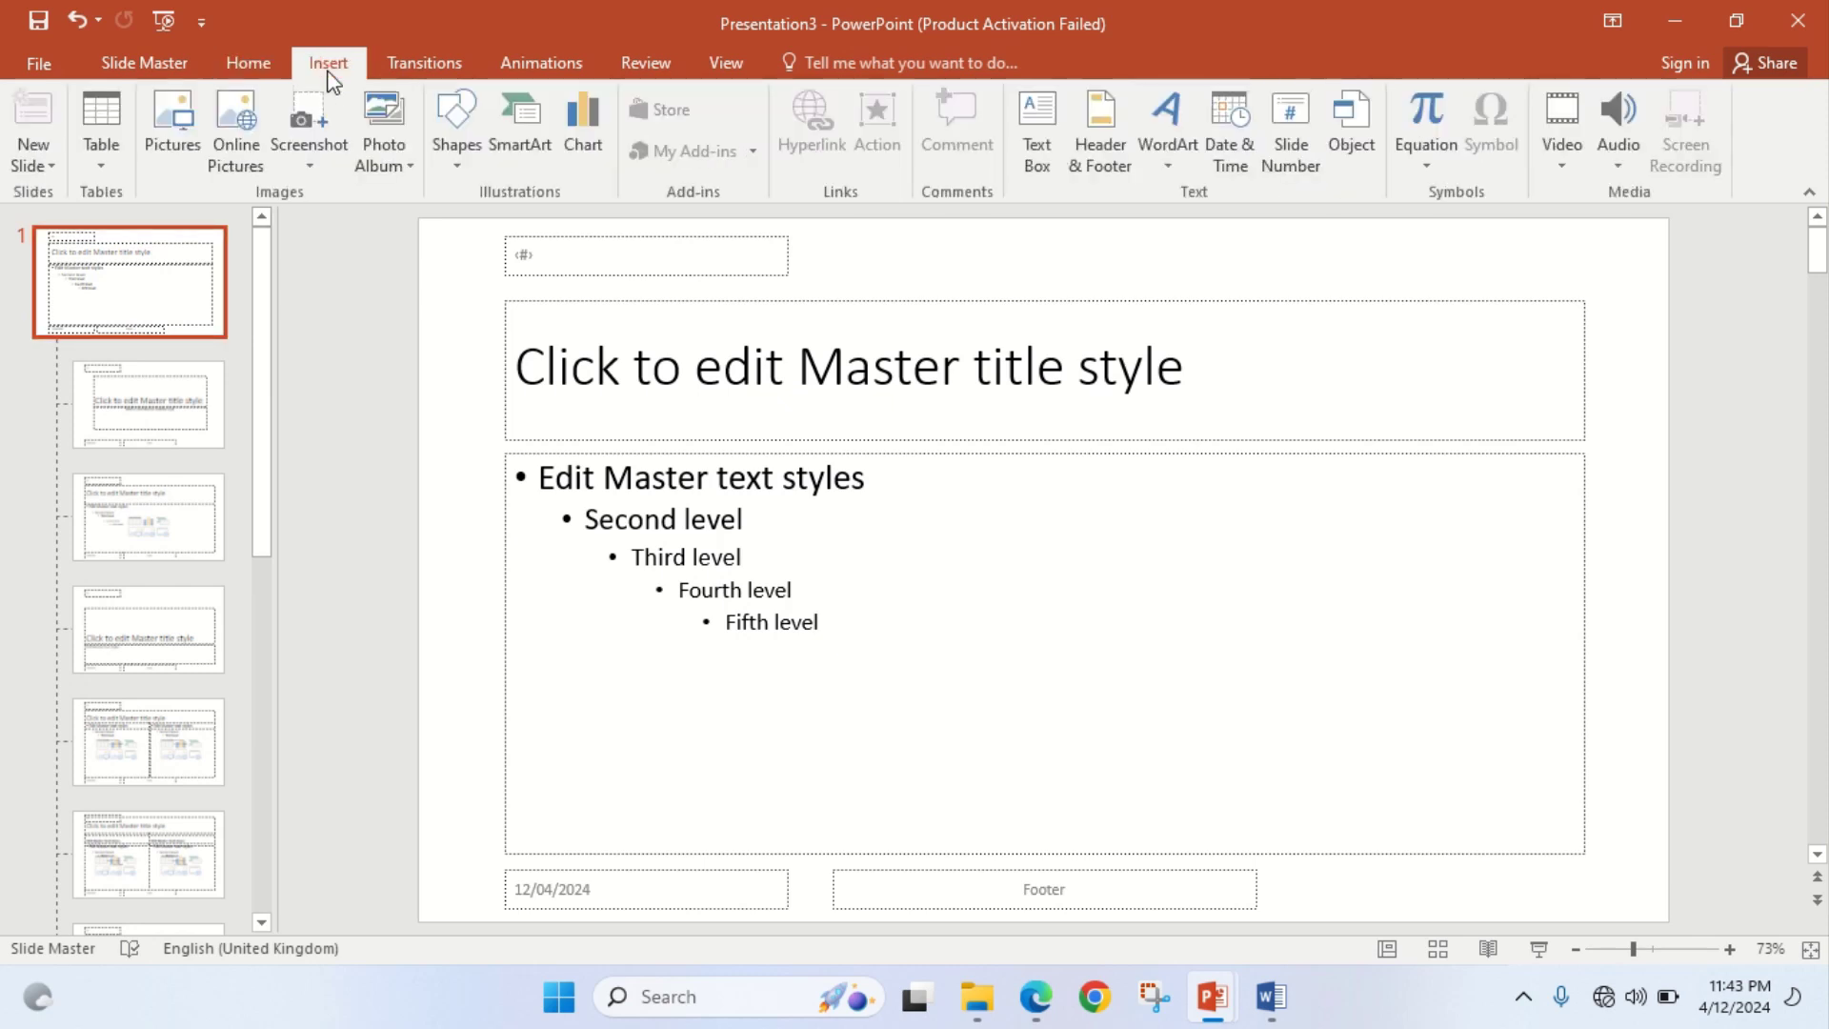
left_click(164, 134)
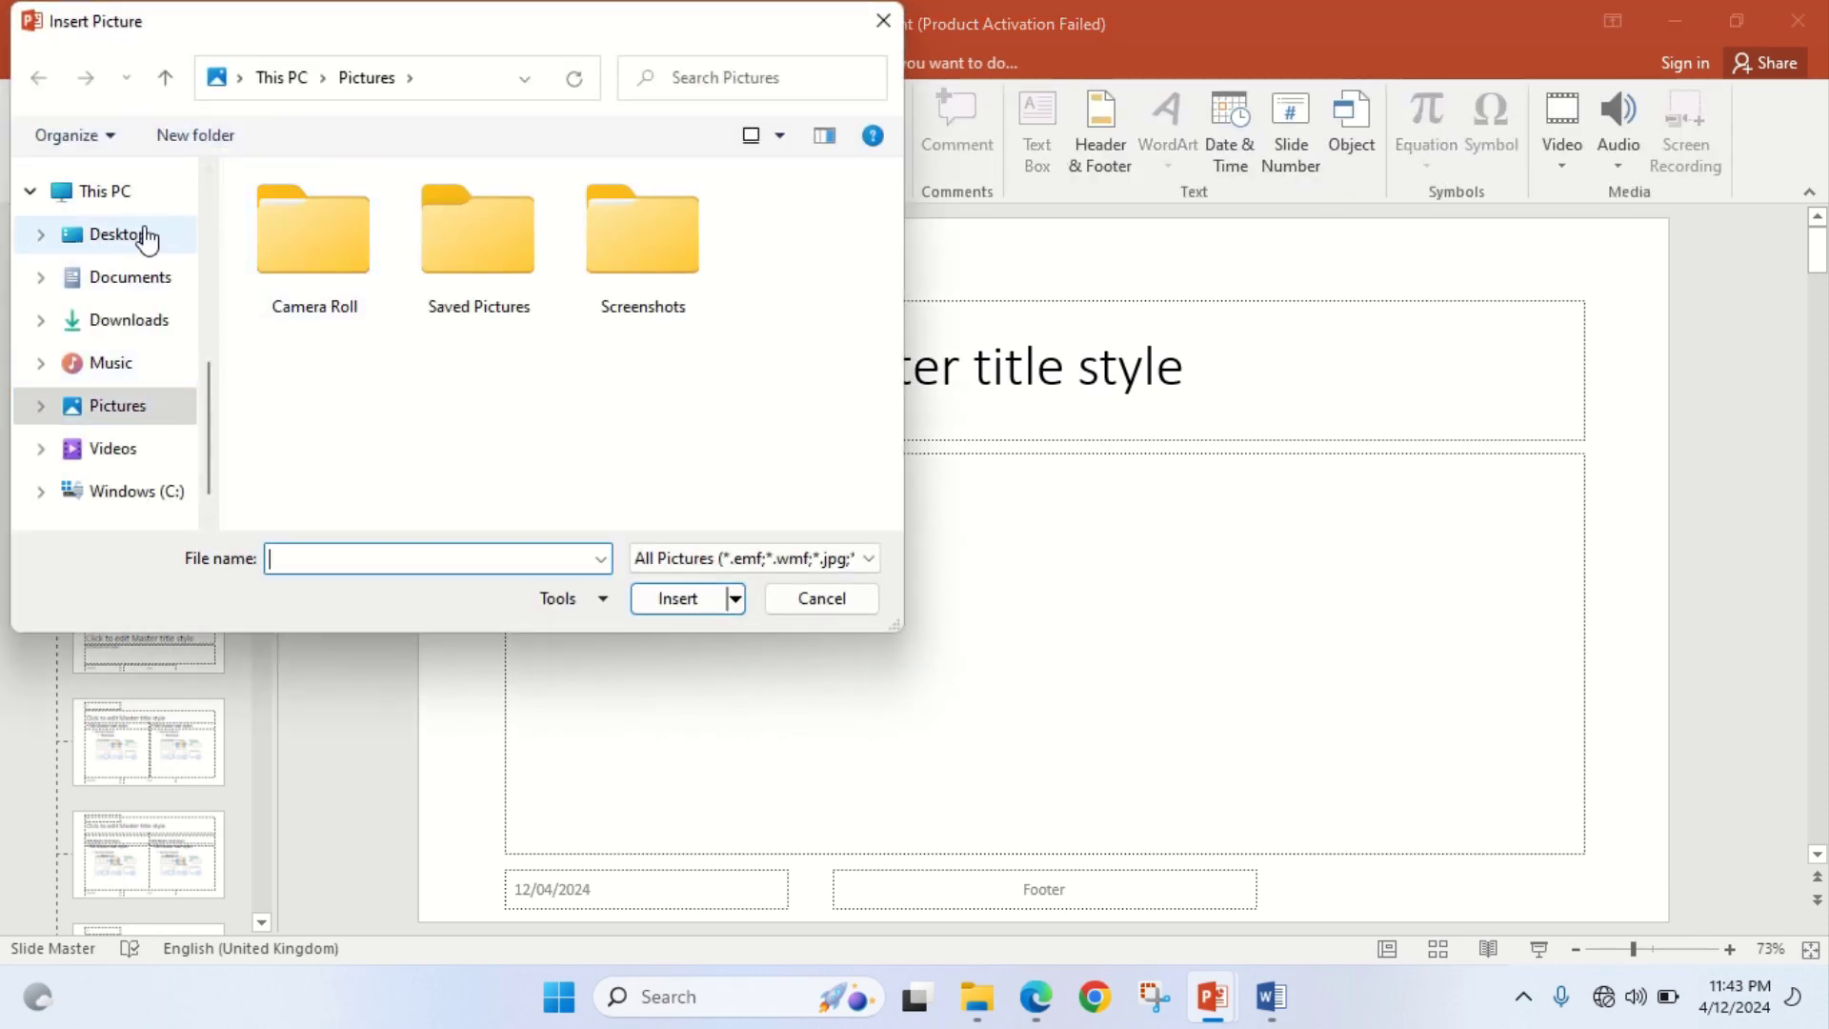
Insert c02logo.jpg from Desktop > ICT (0417) Feb-March 2024 > Paper2 onto the master
left_click(143, 235)
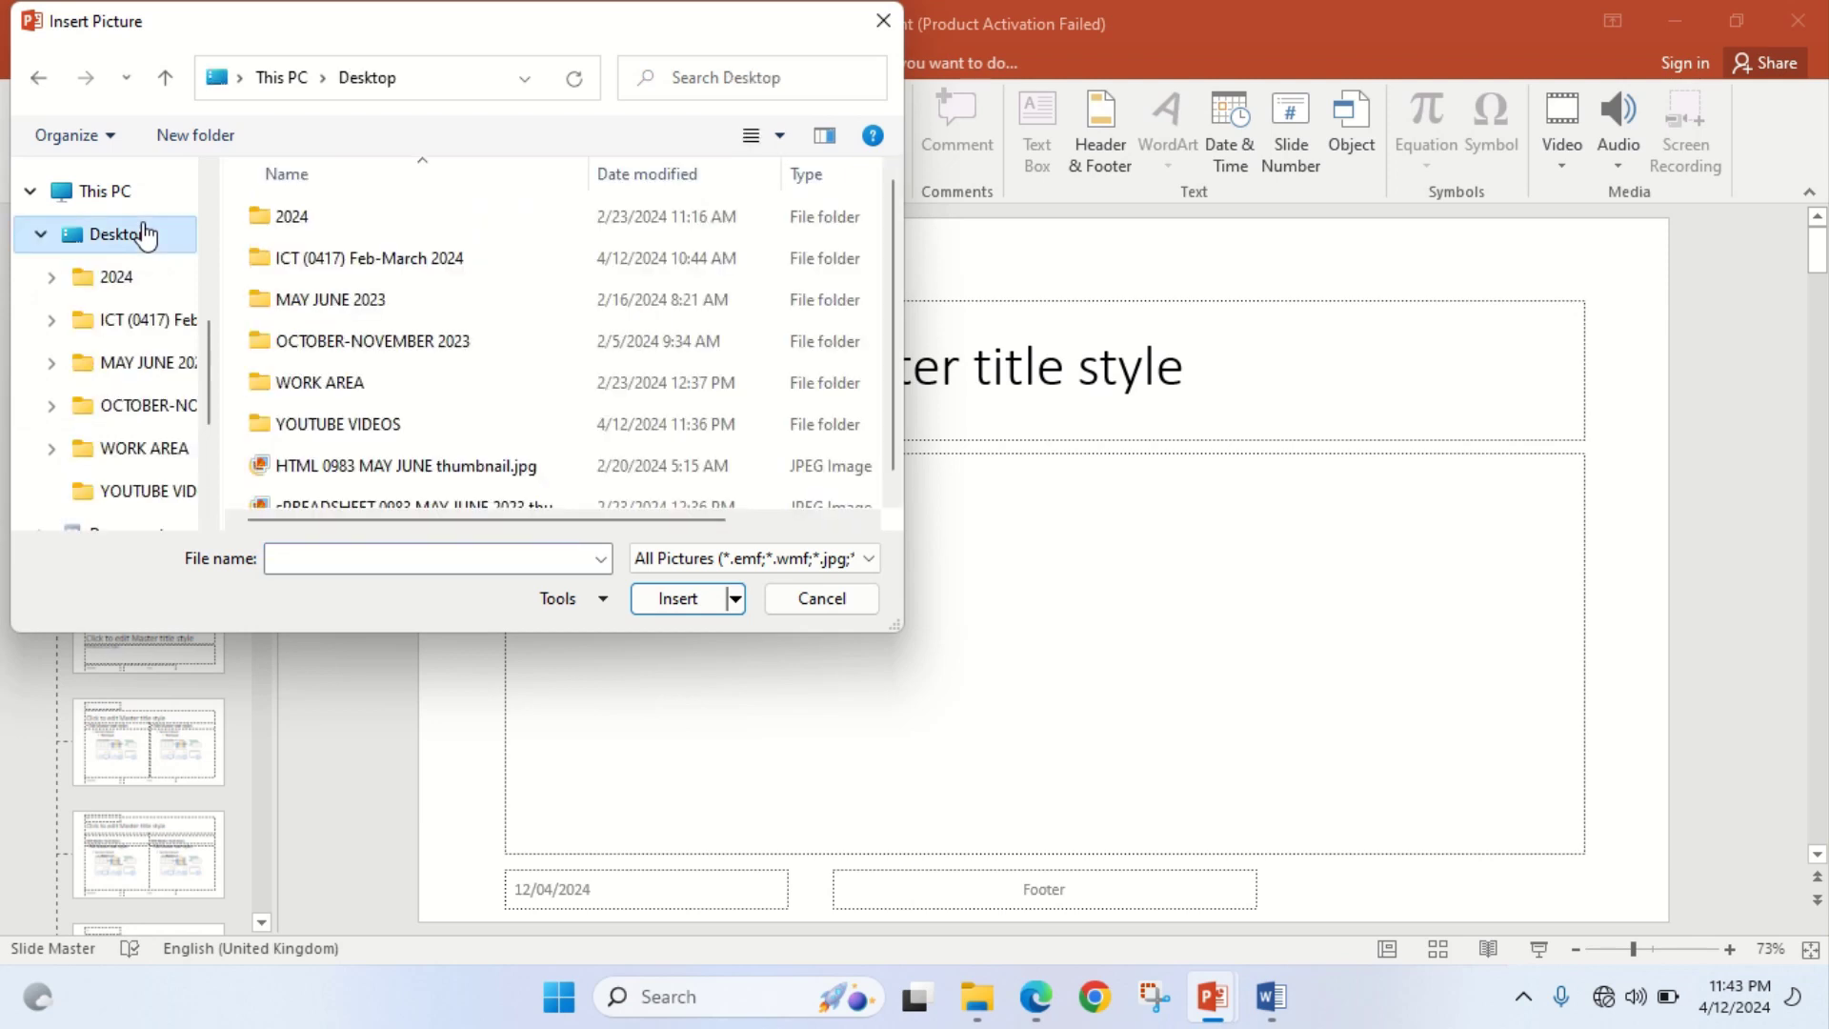
double_click(361, 269)
double_click(335, 237)
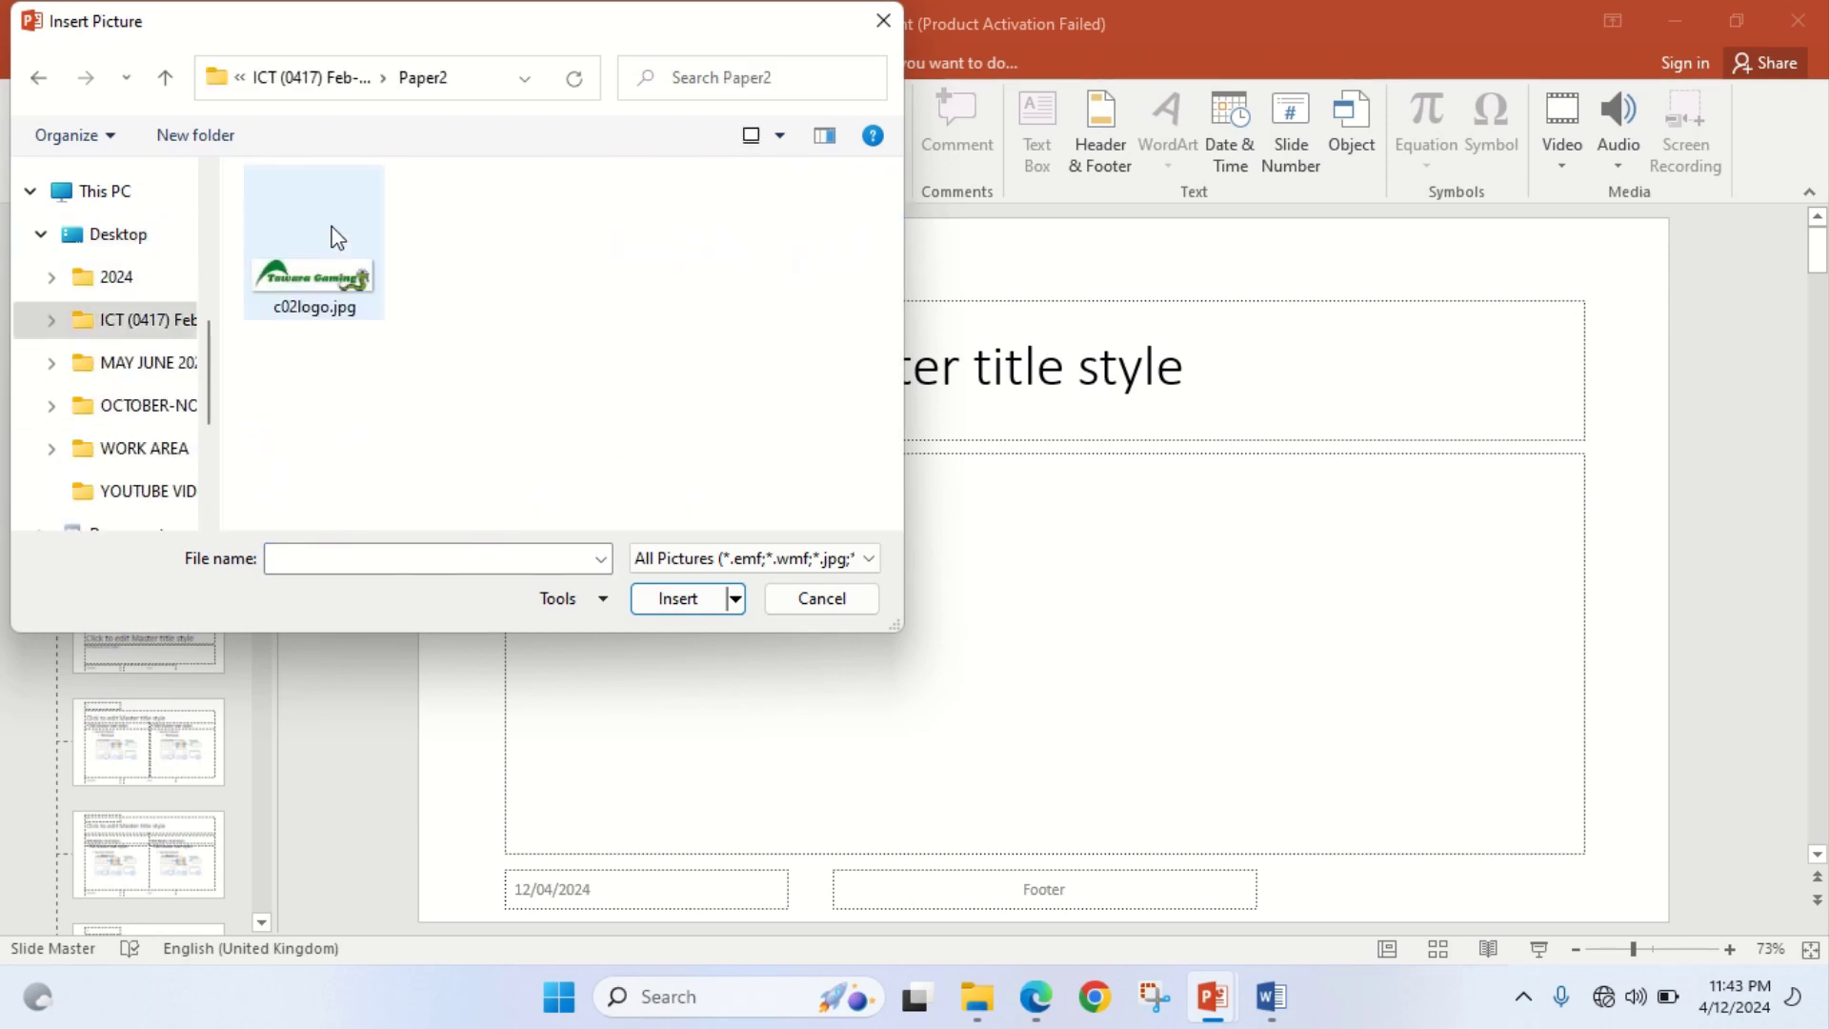
left_click(340, 277)
left_click(691, 609)
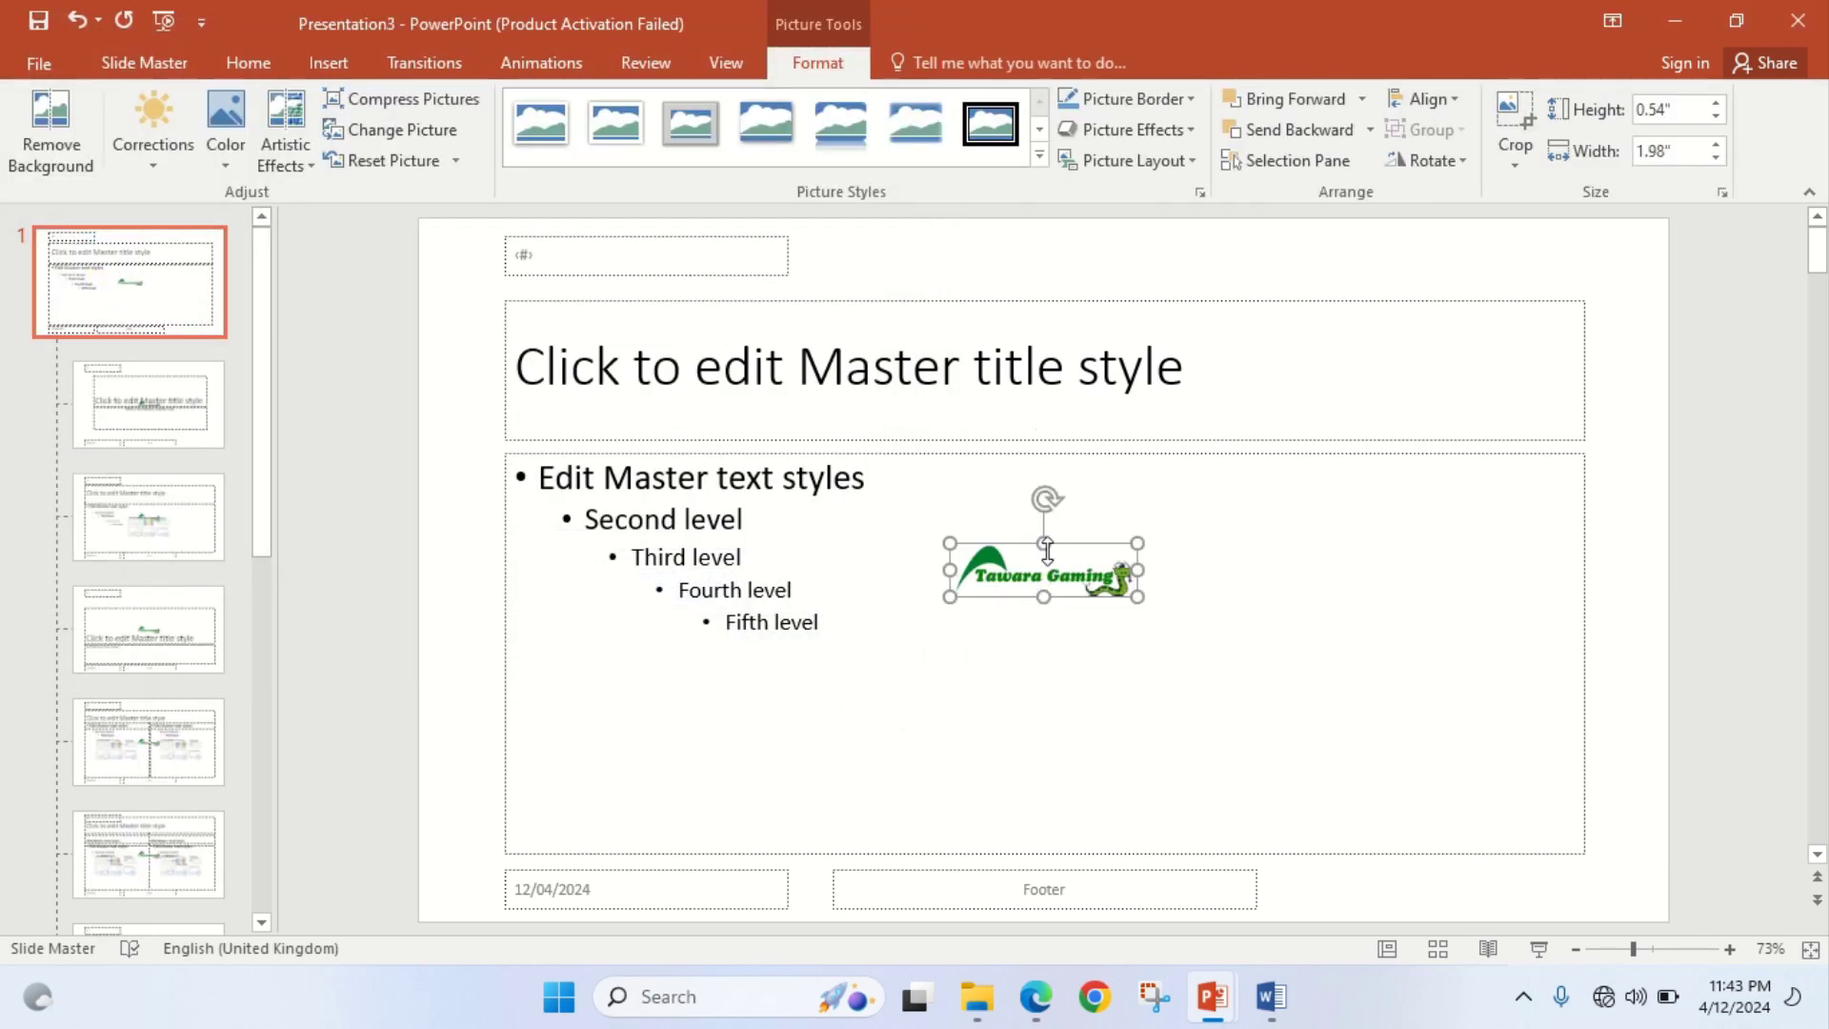
Move the logo to the master's top-right corner and enlarge it slightly
left_click_drag(1067, 553, 1512, 233)
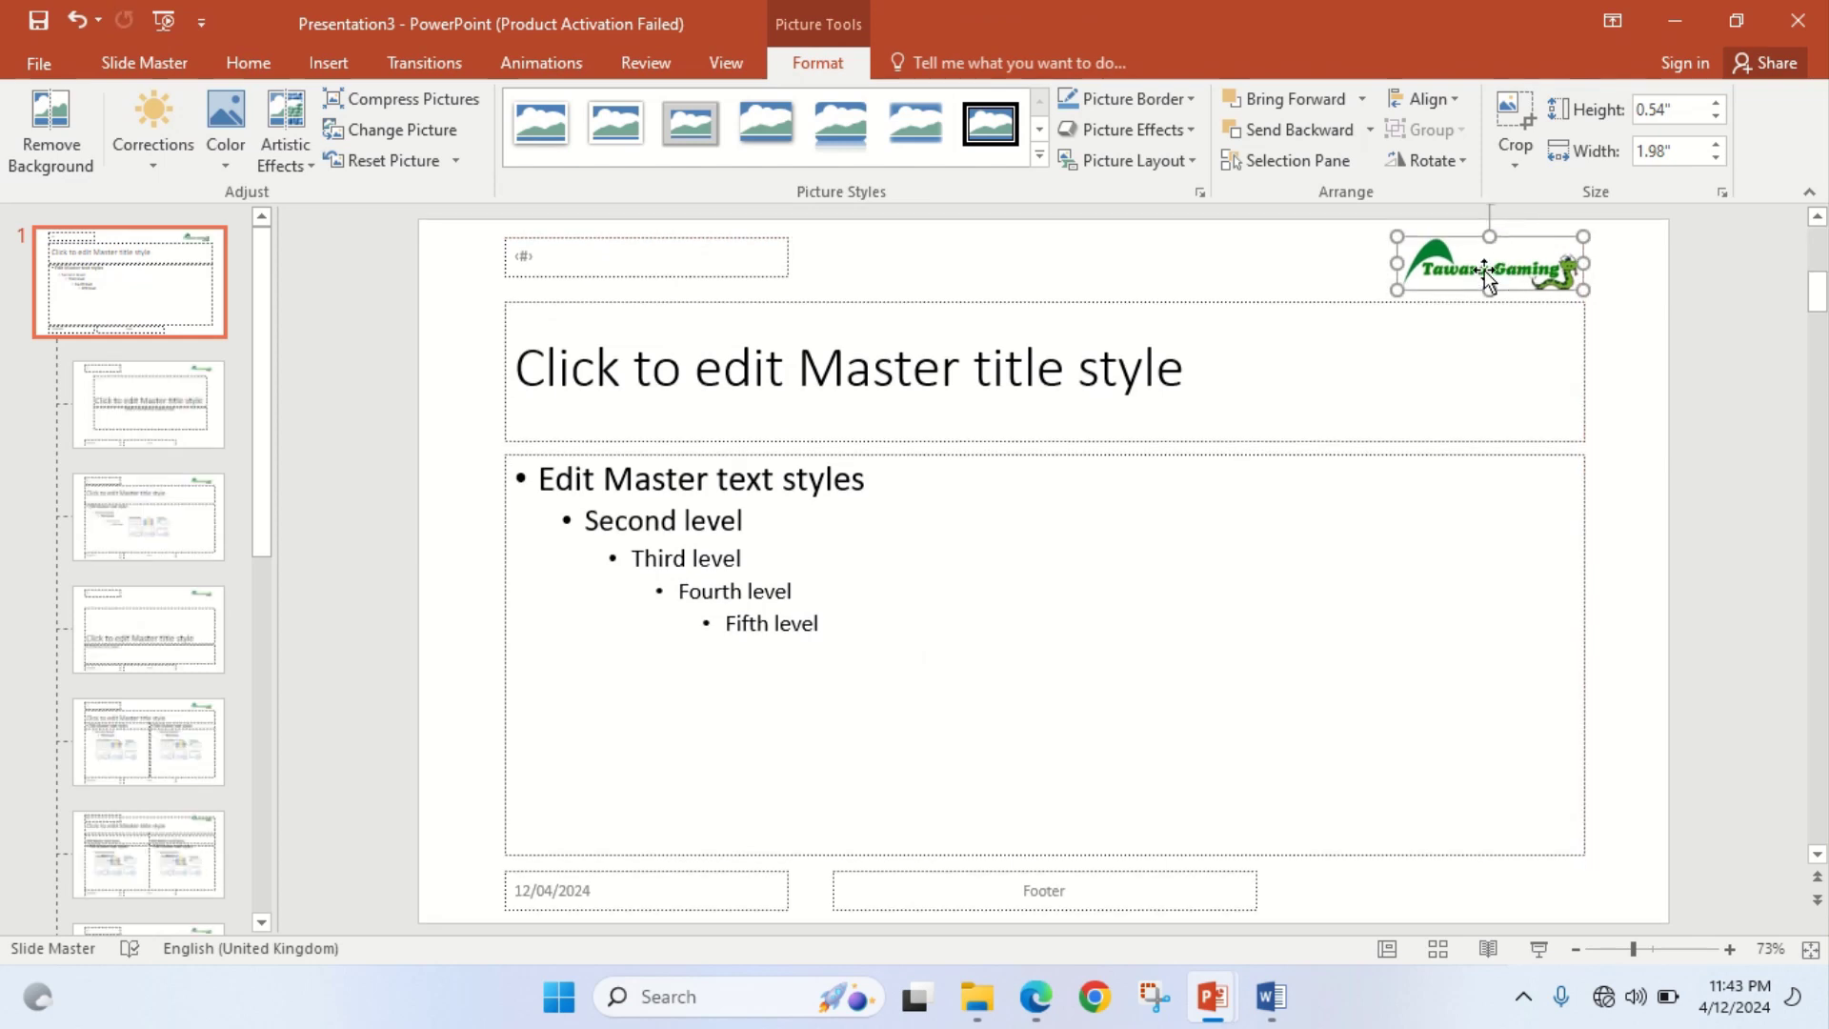
left_click_drag(1397, 238, 1369, 232)
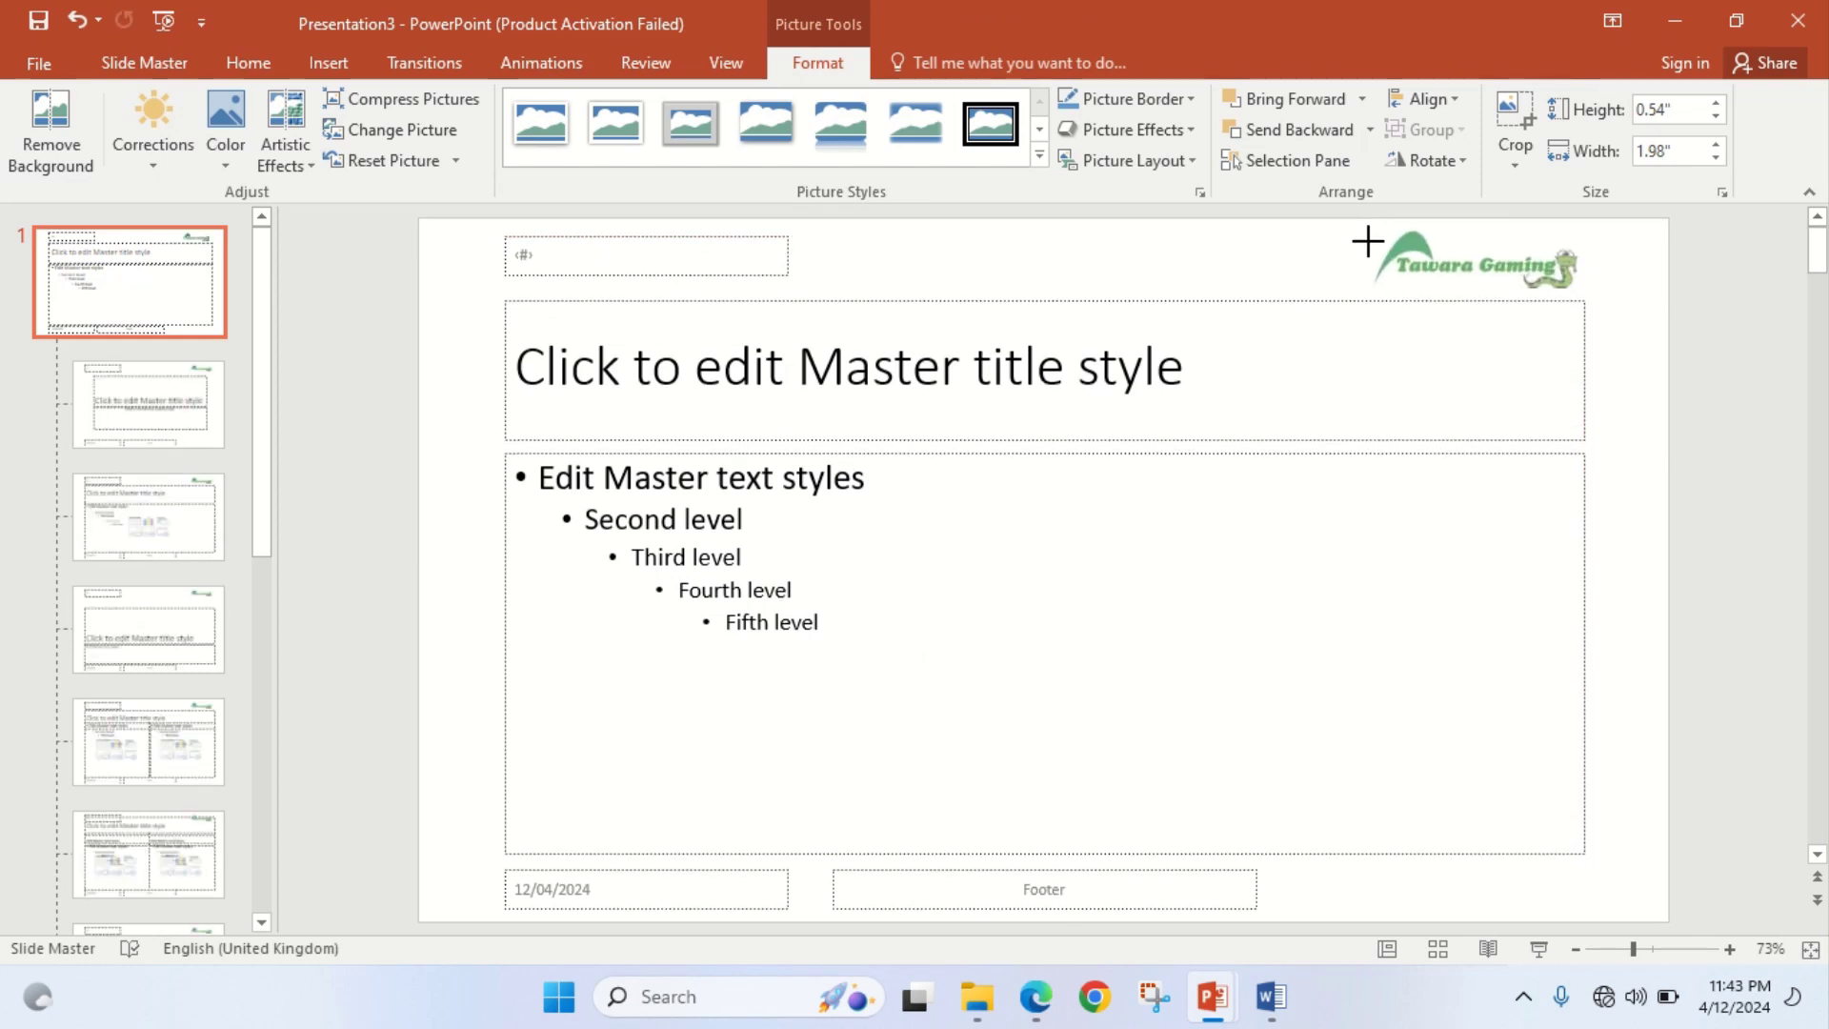
left_click(1037, 997)
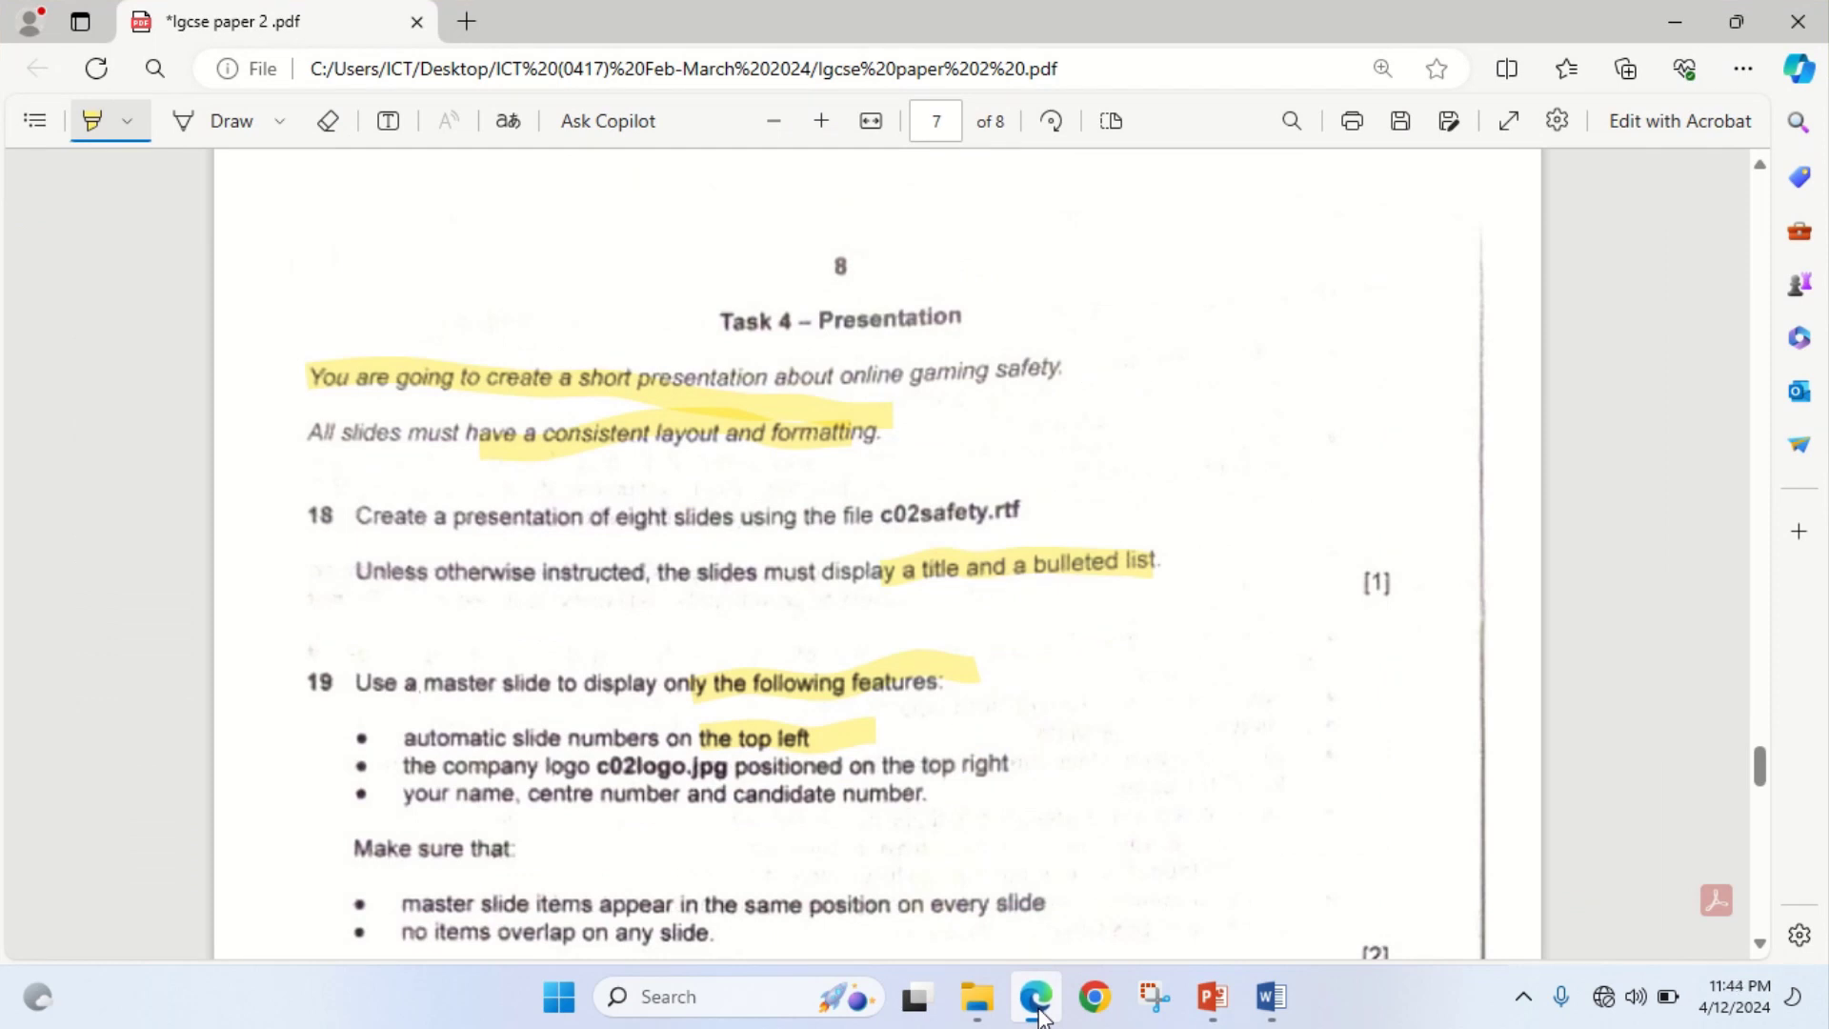
left_click(1038, 1013)
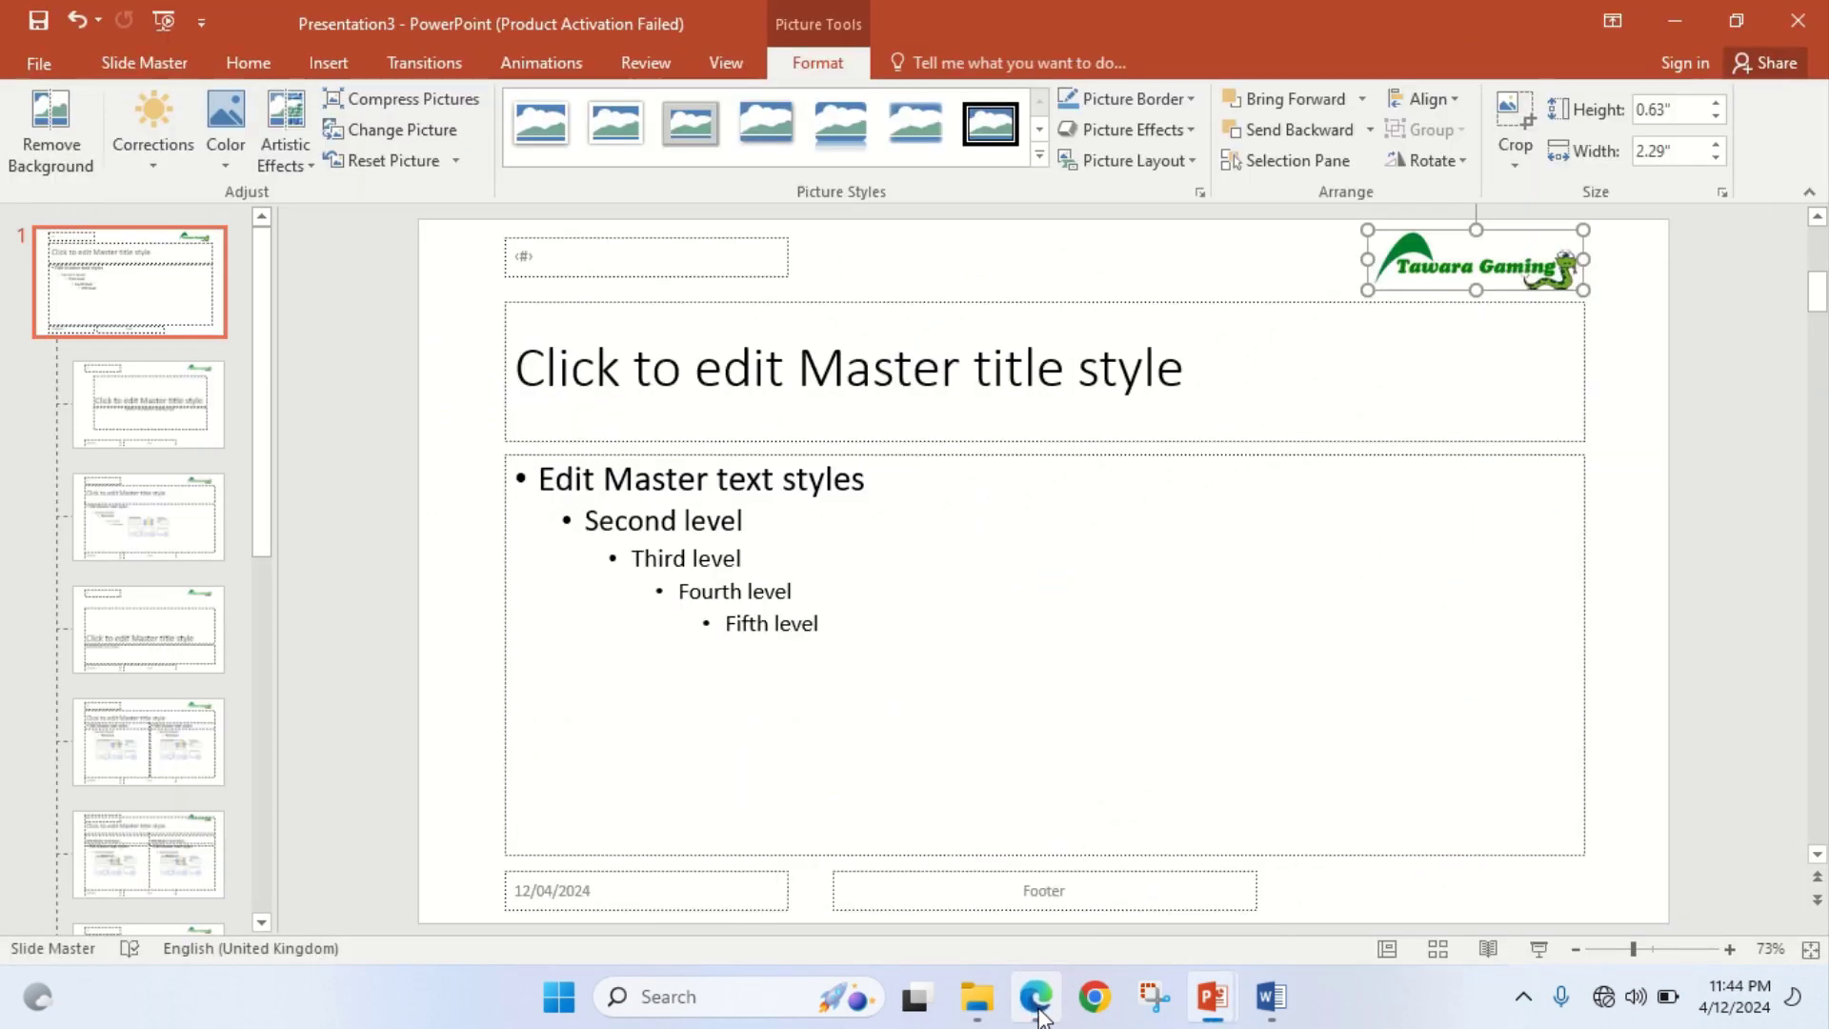
Open Header and Footer, enable the slide footer and enter the candidate's name
left_click(1044, 871)
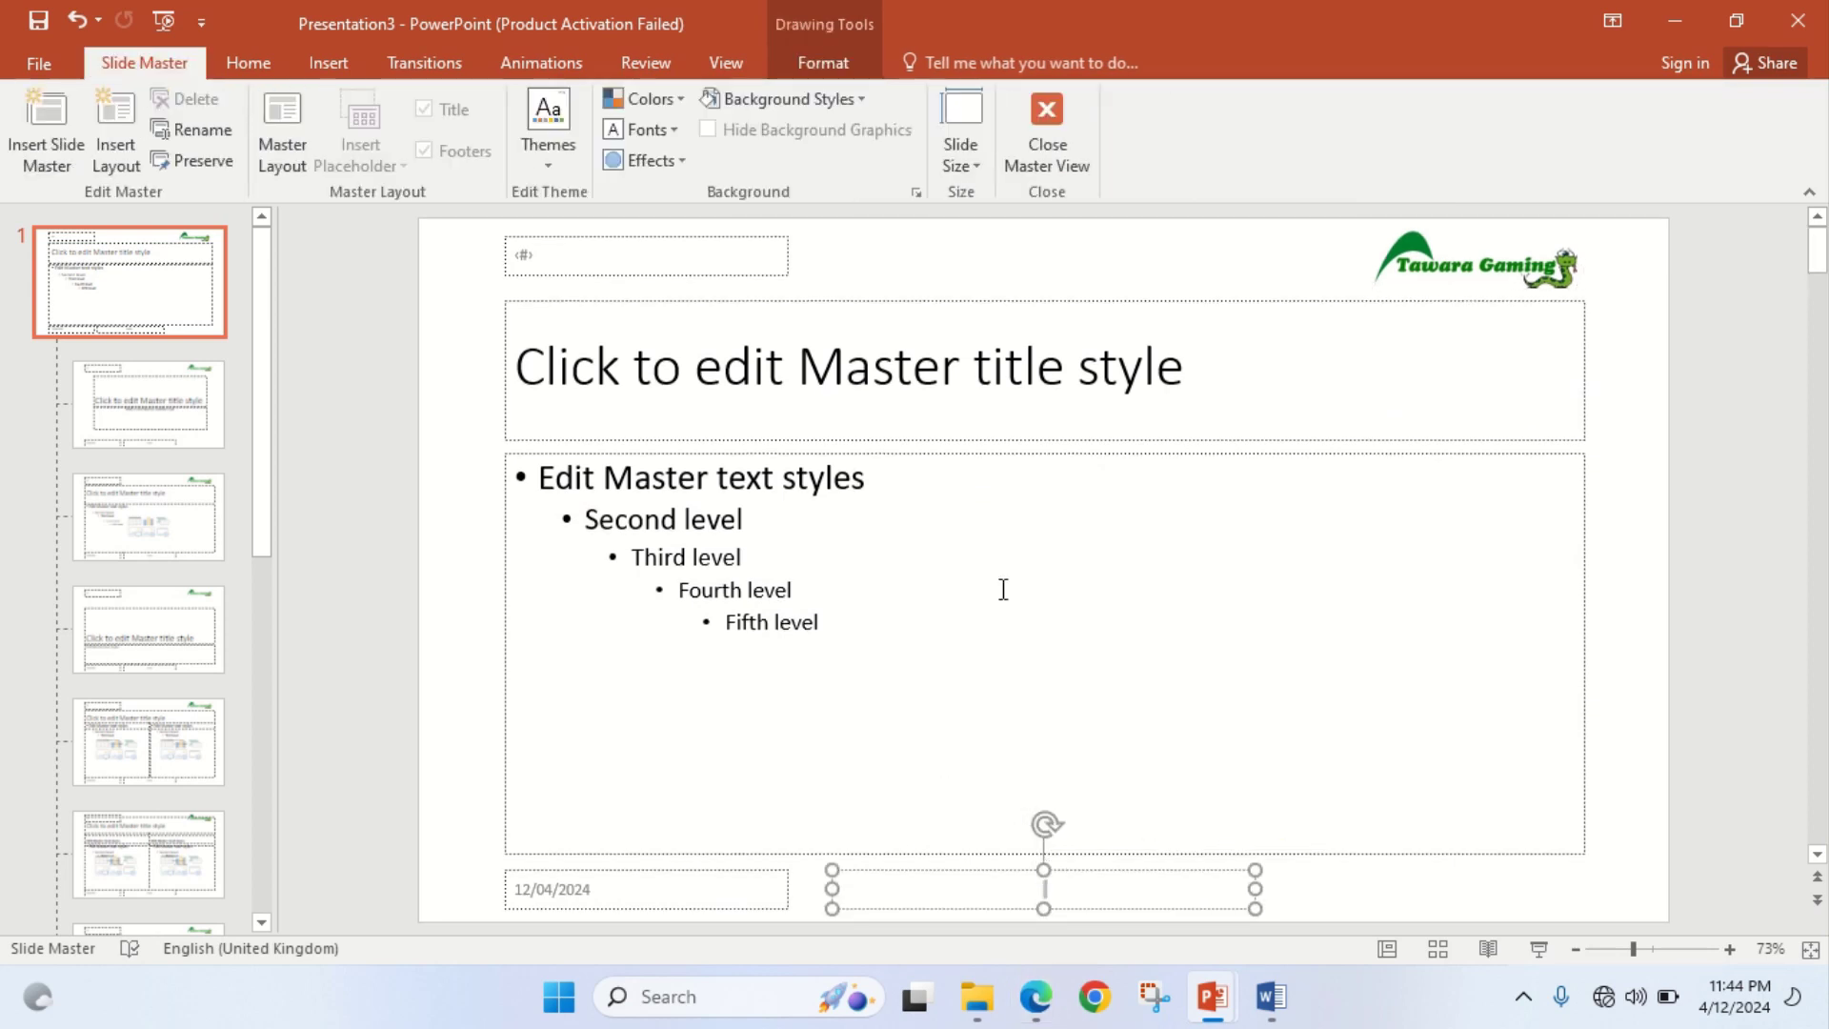
left_click(331, 62)
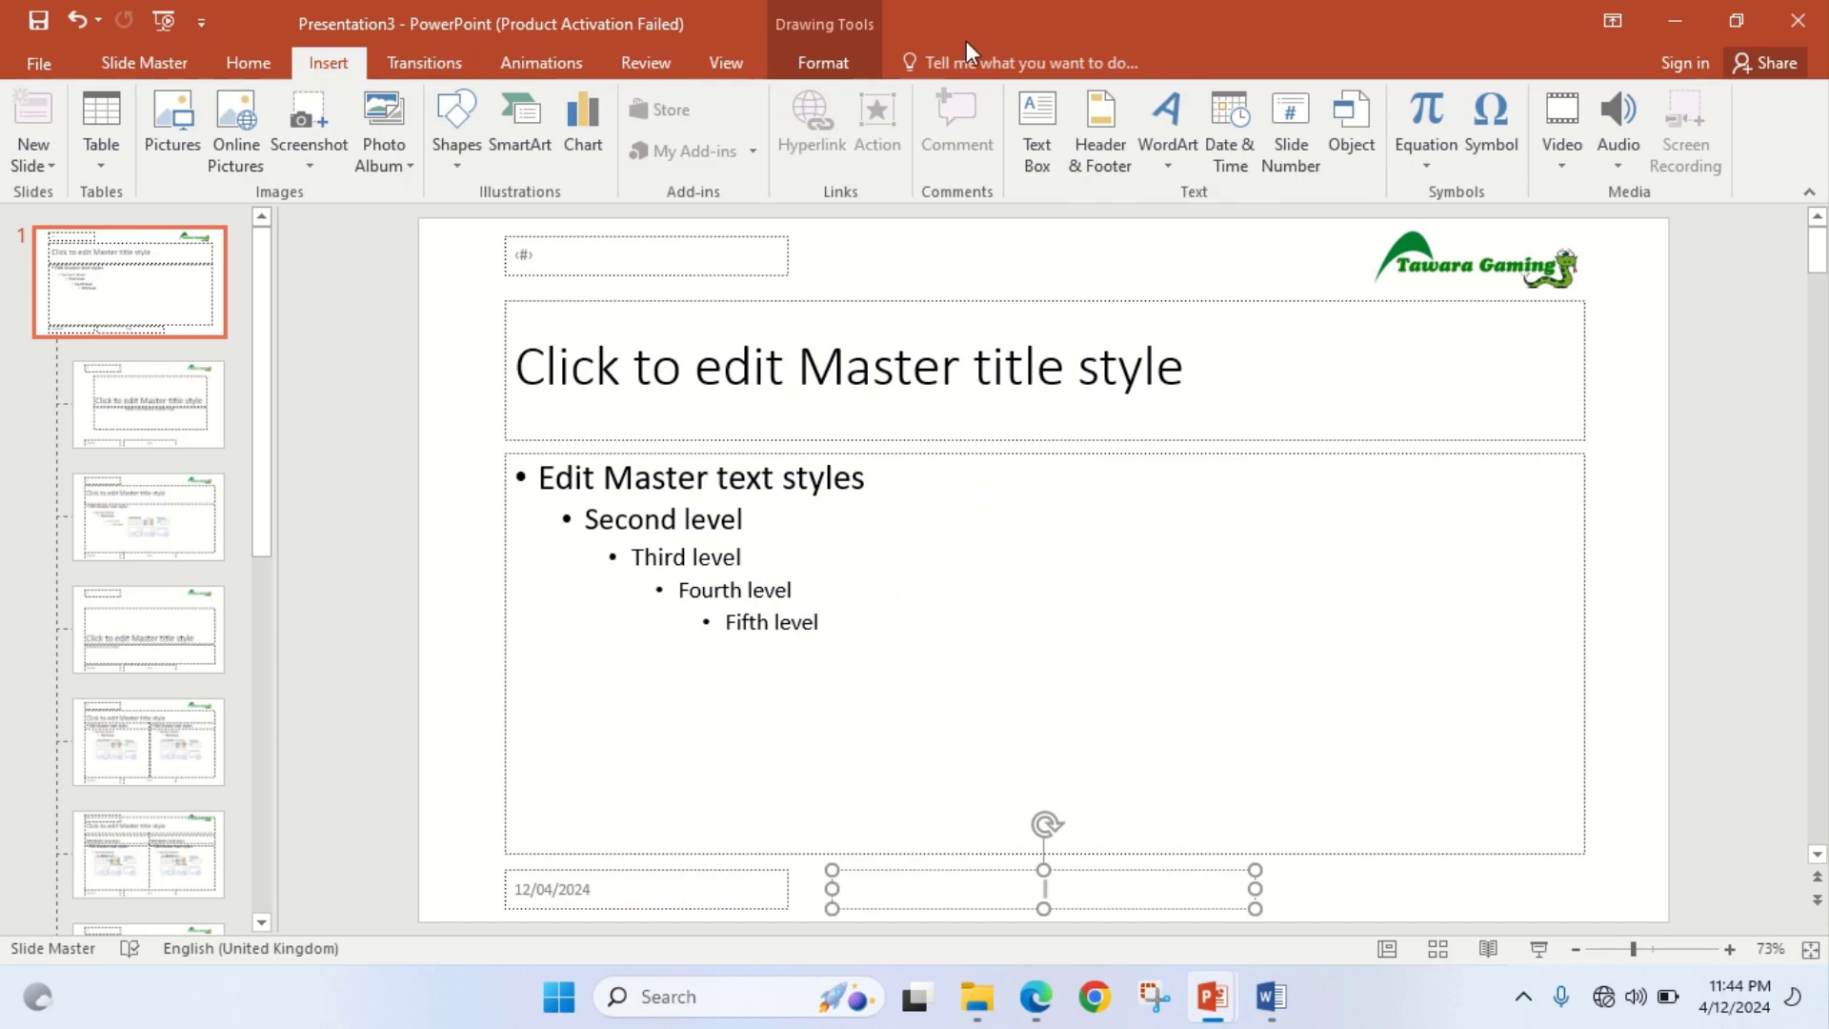
left_click(1104, 143)
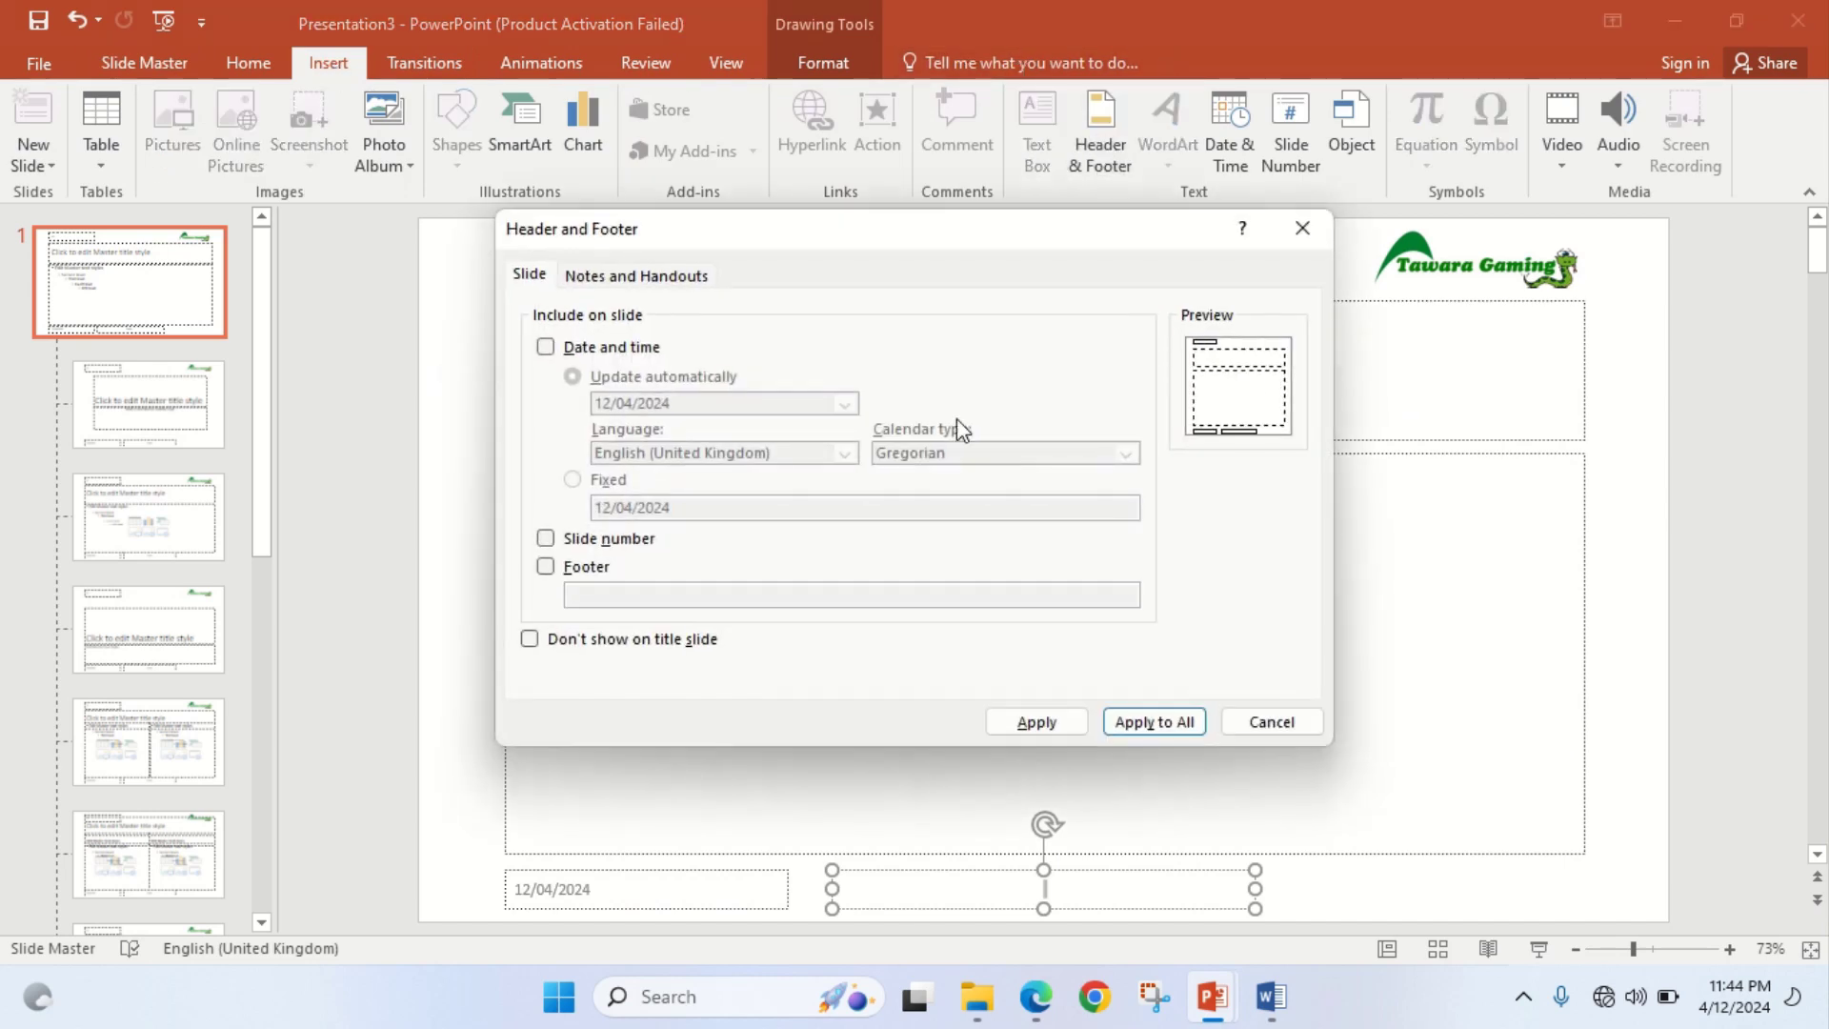
left_click(545, 565)
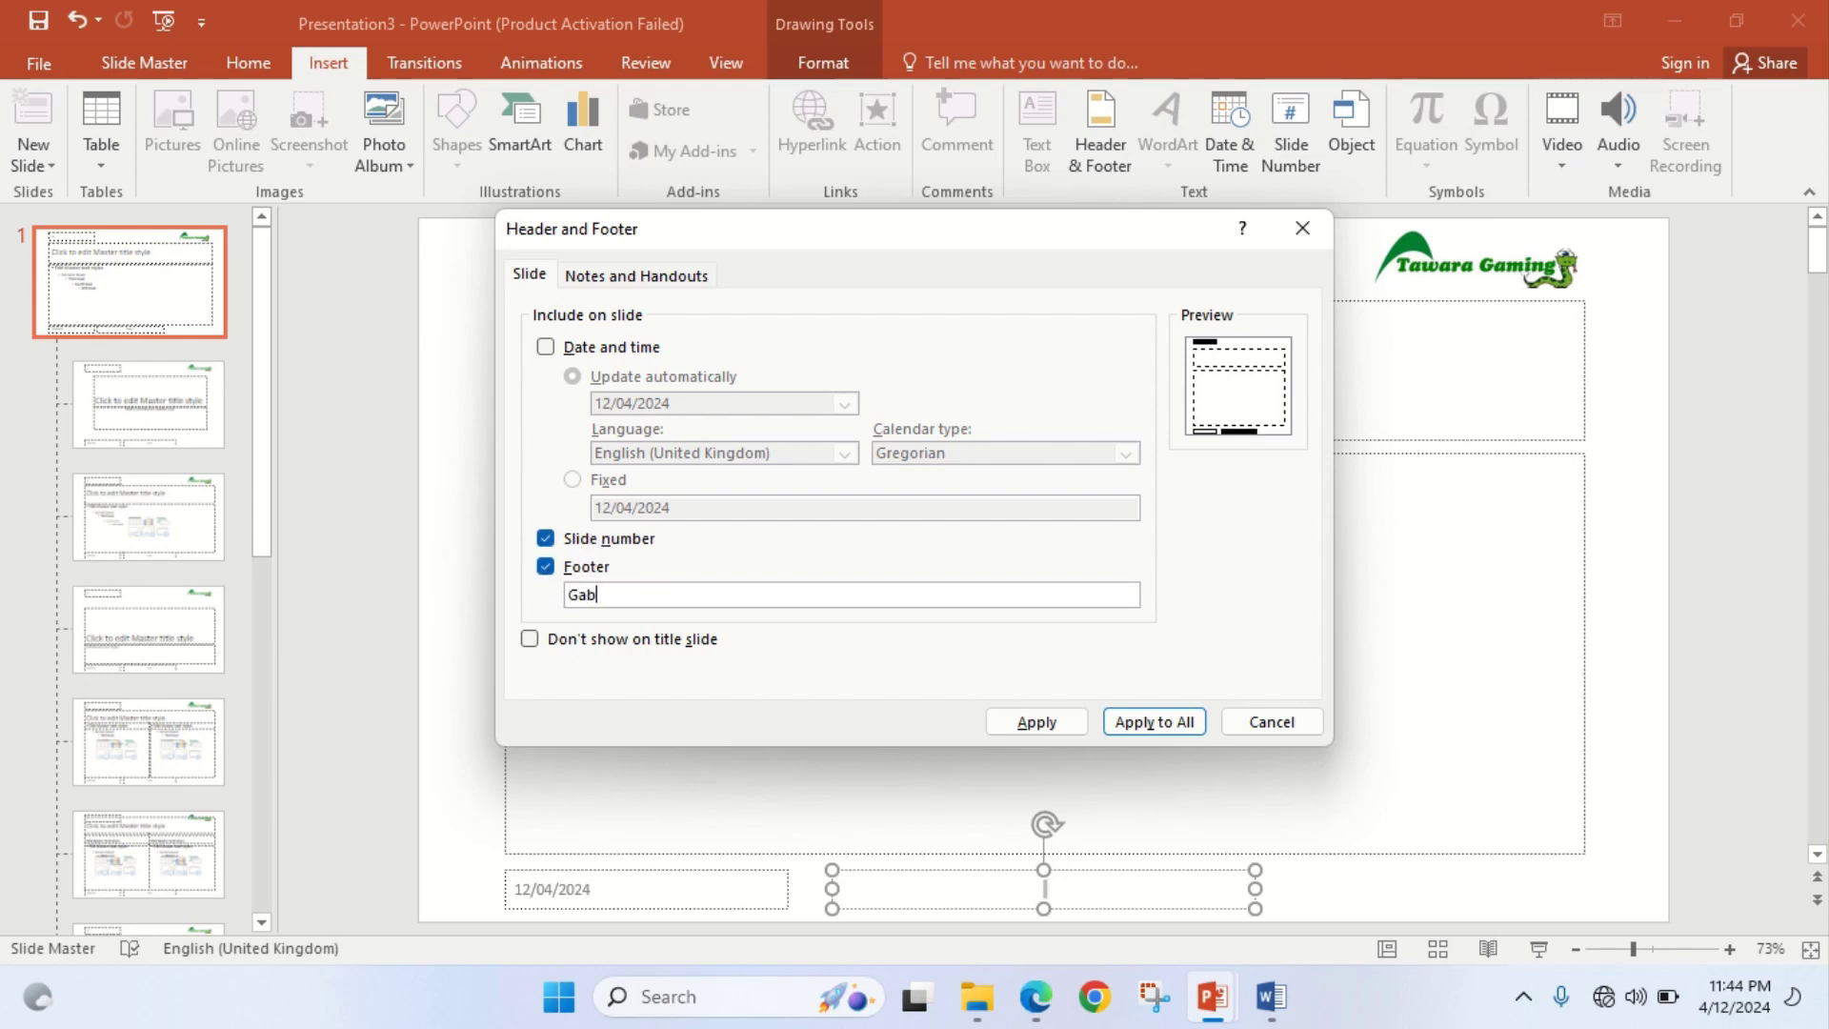
type("Gabriel Idowu, CN0001, 001")
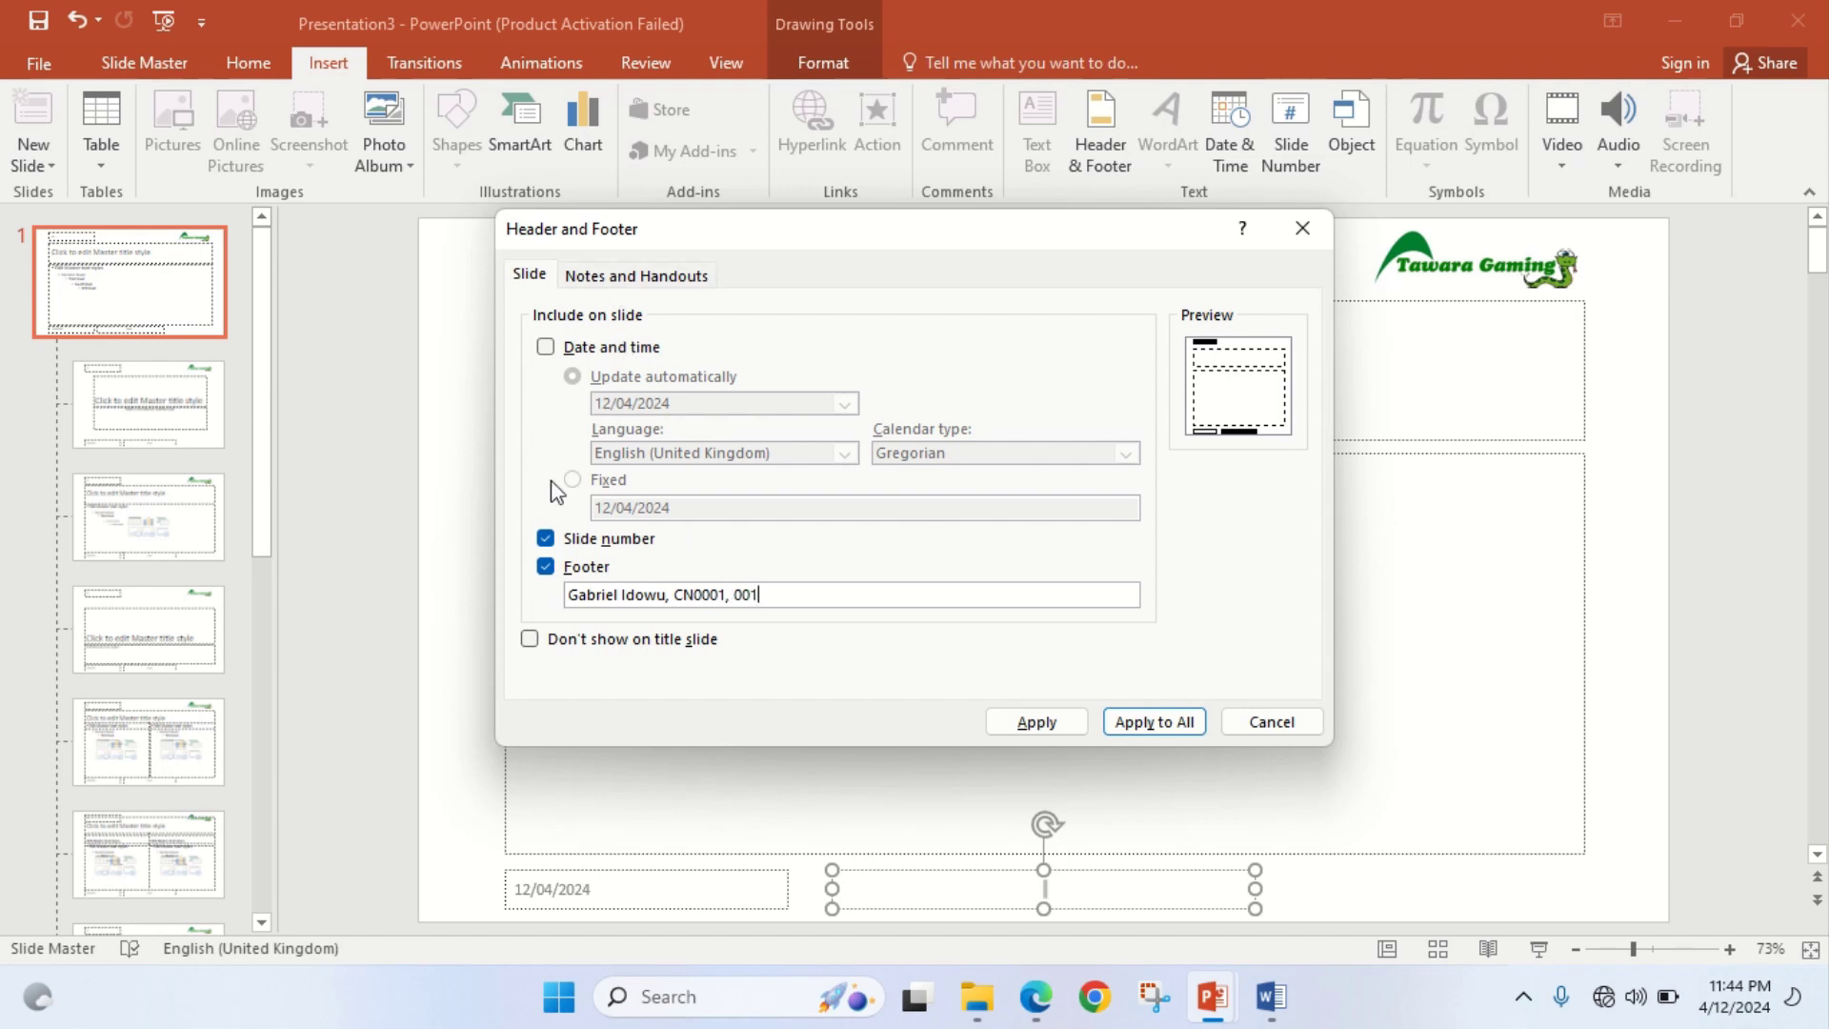
left_click_drag(772, 591, 518, 567)
key("ctrl+c")
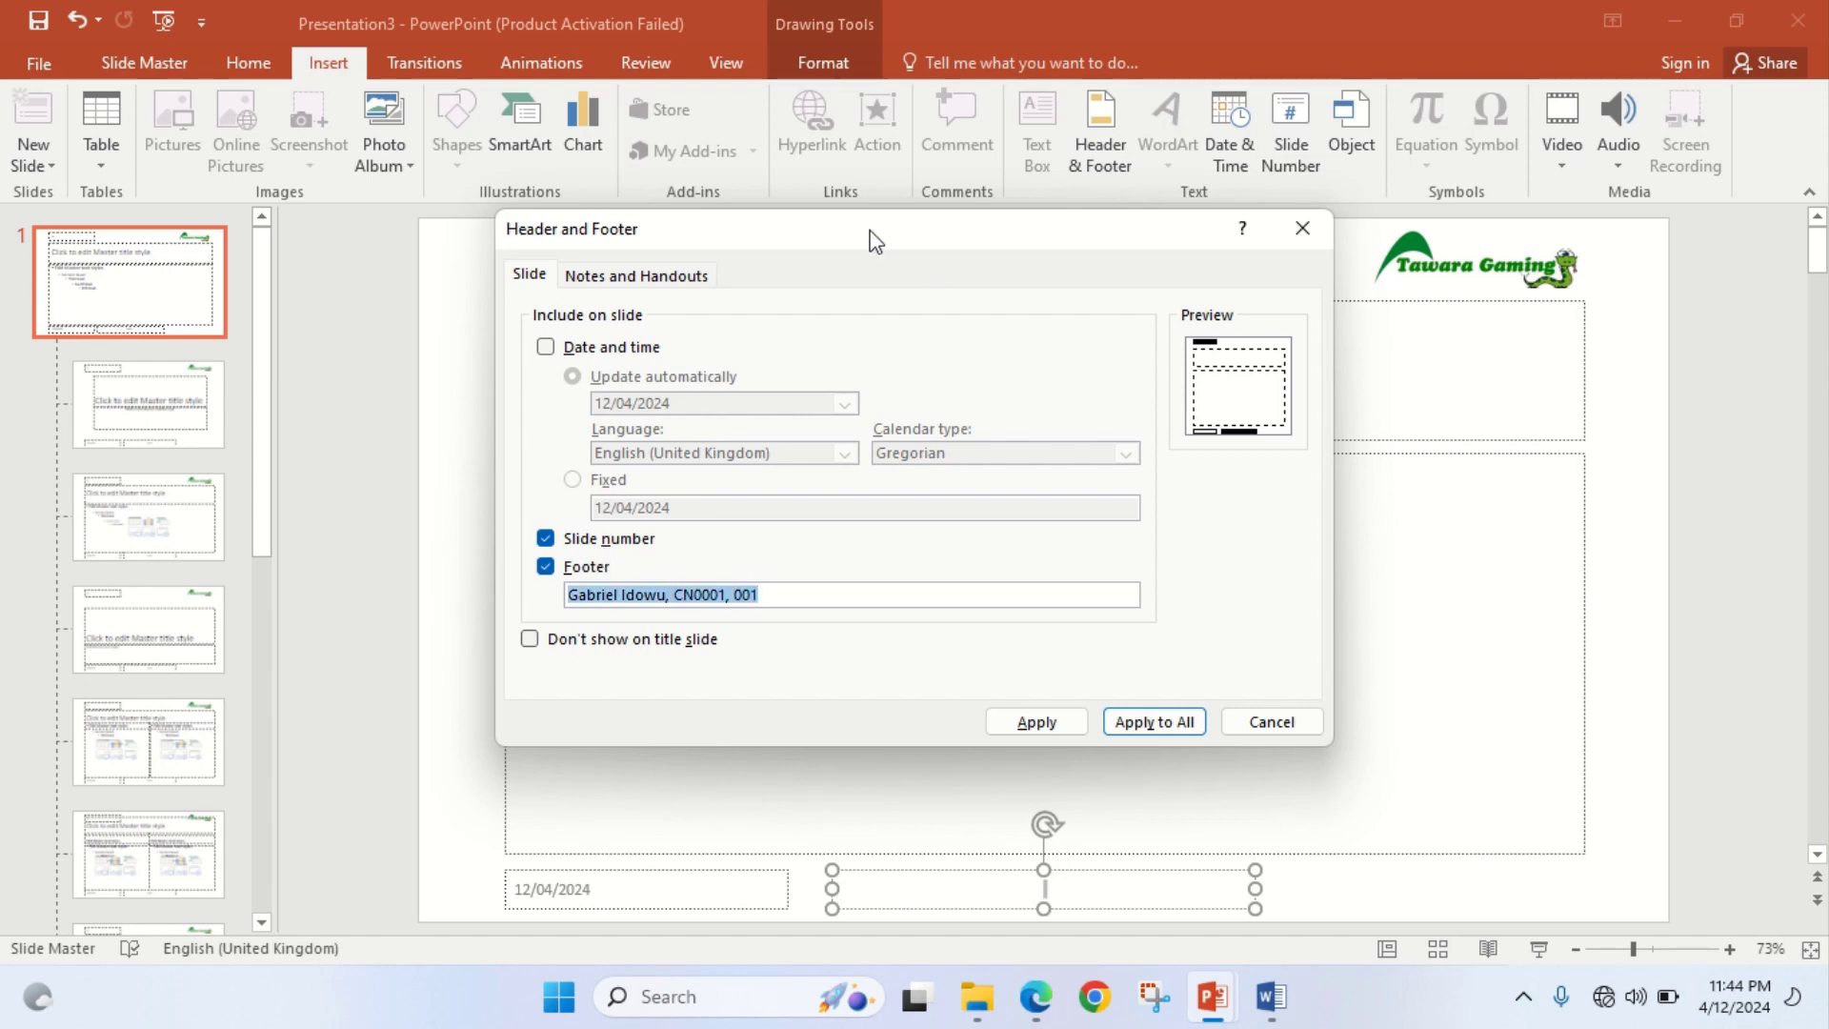
Apply the name, centre and candidate number footer to all slides; nudge the slide number lower
left_click(647, 276)
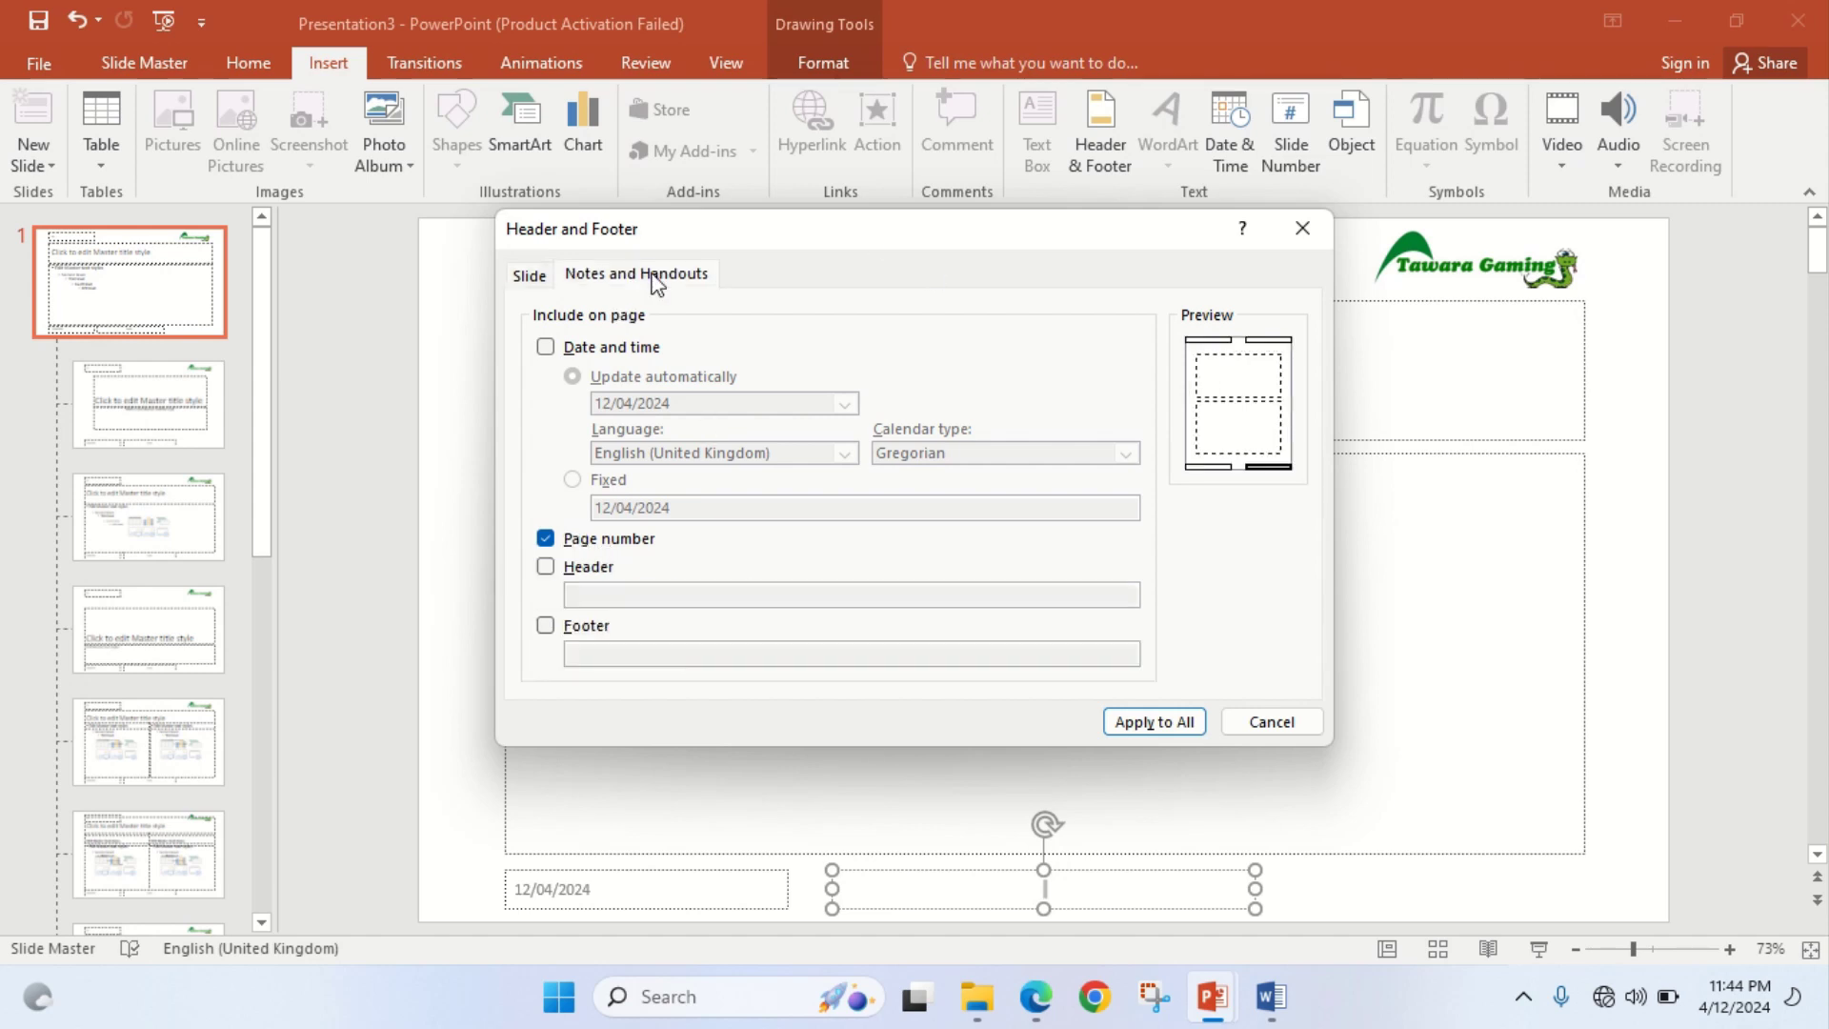
left_click(545, 624)
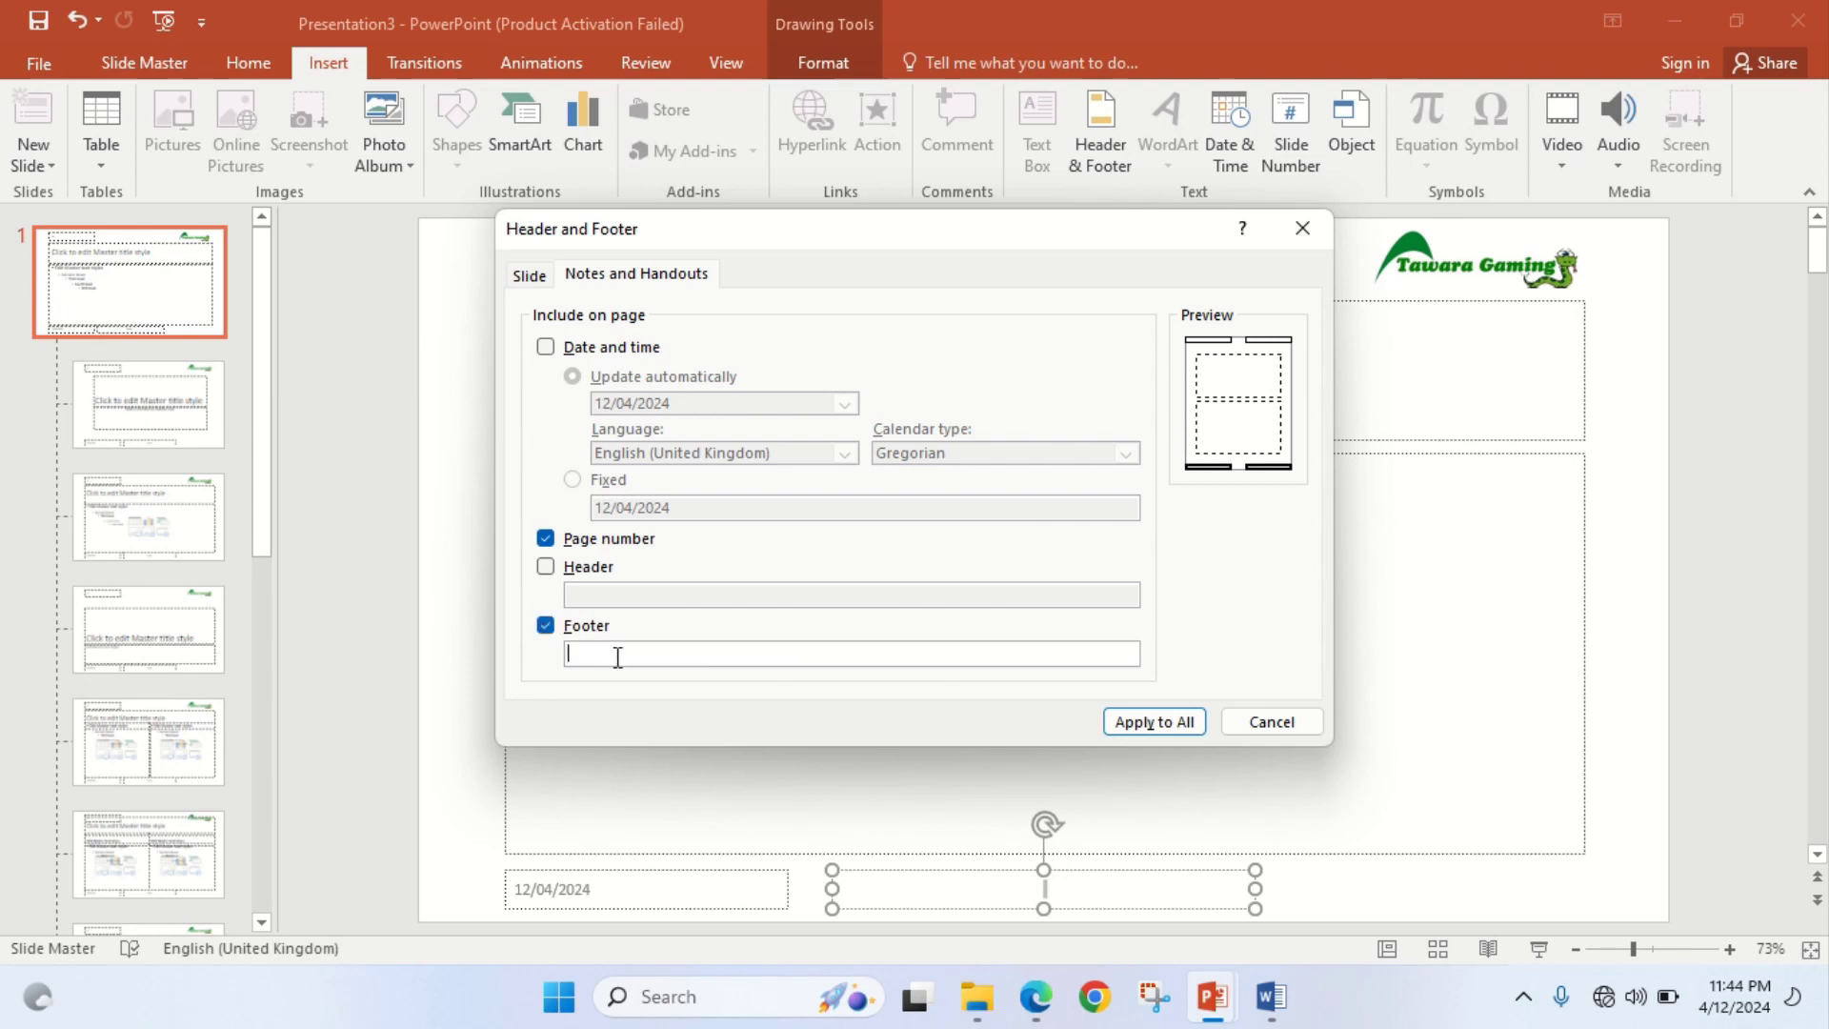
key("ctrl+v")
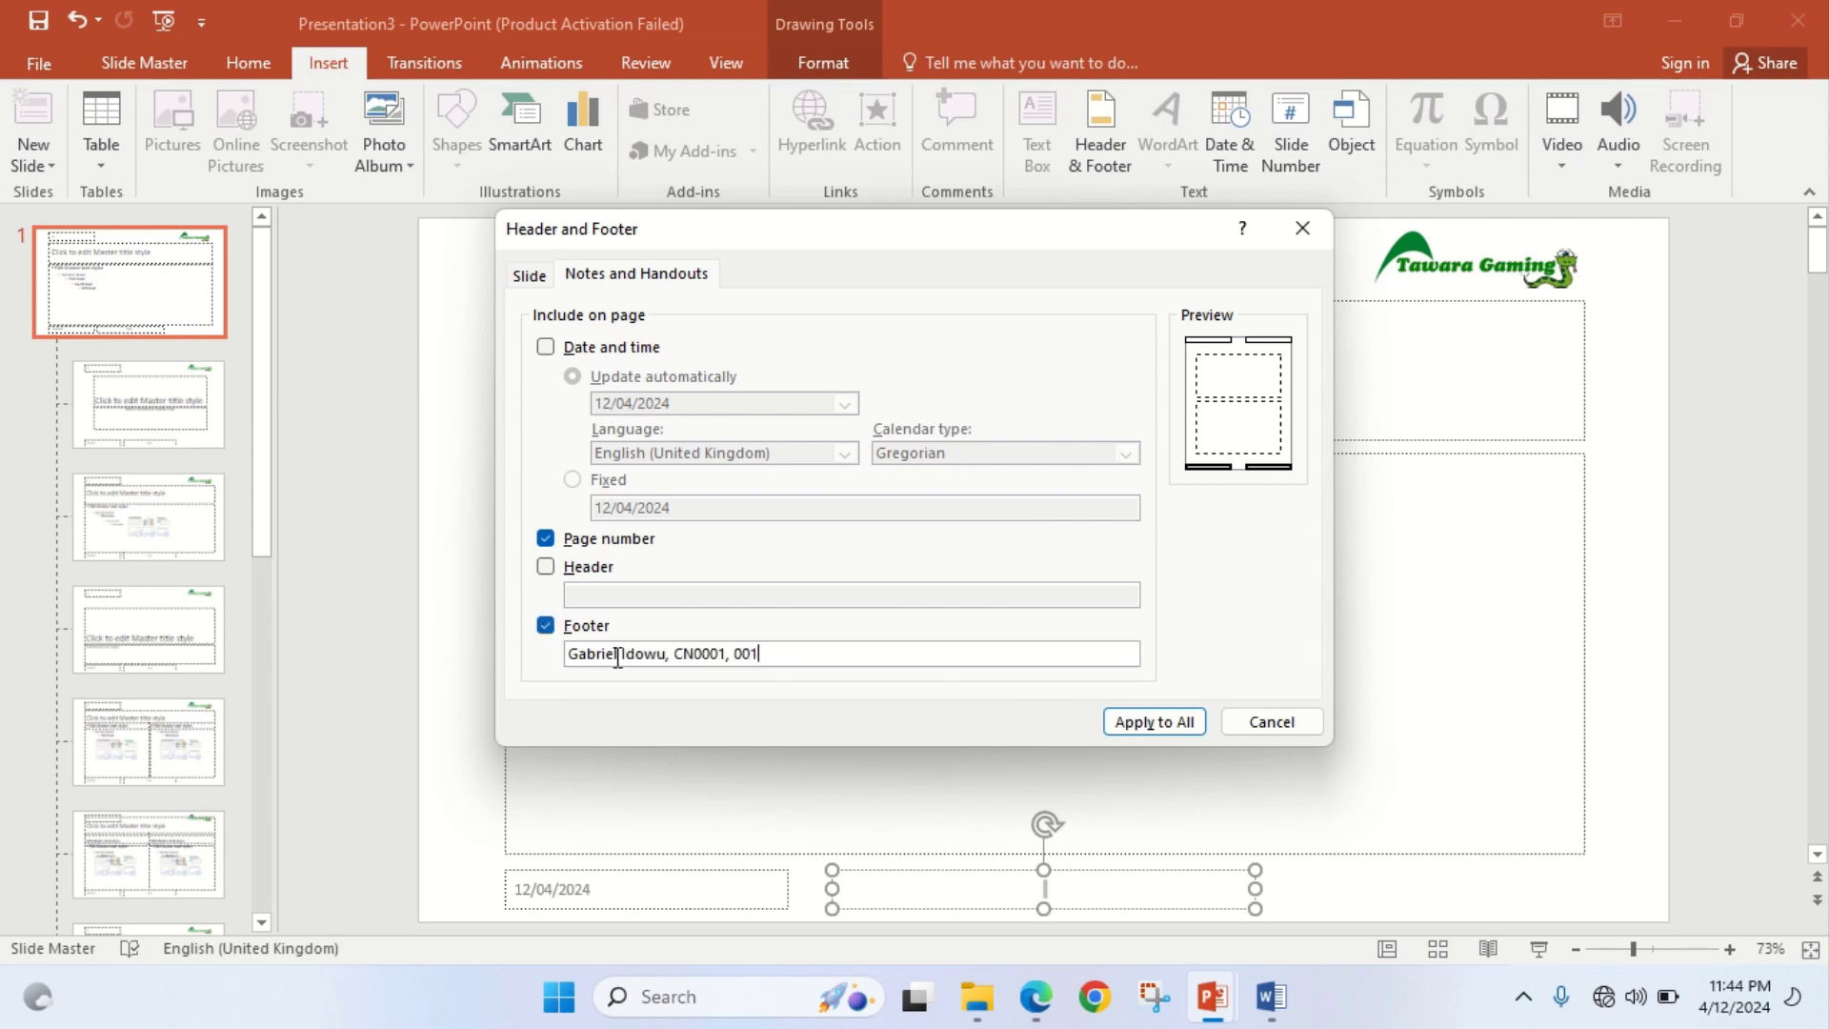
left_click(1127, 724)
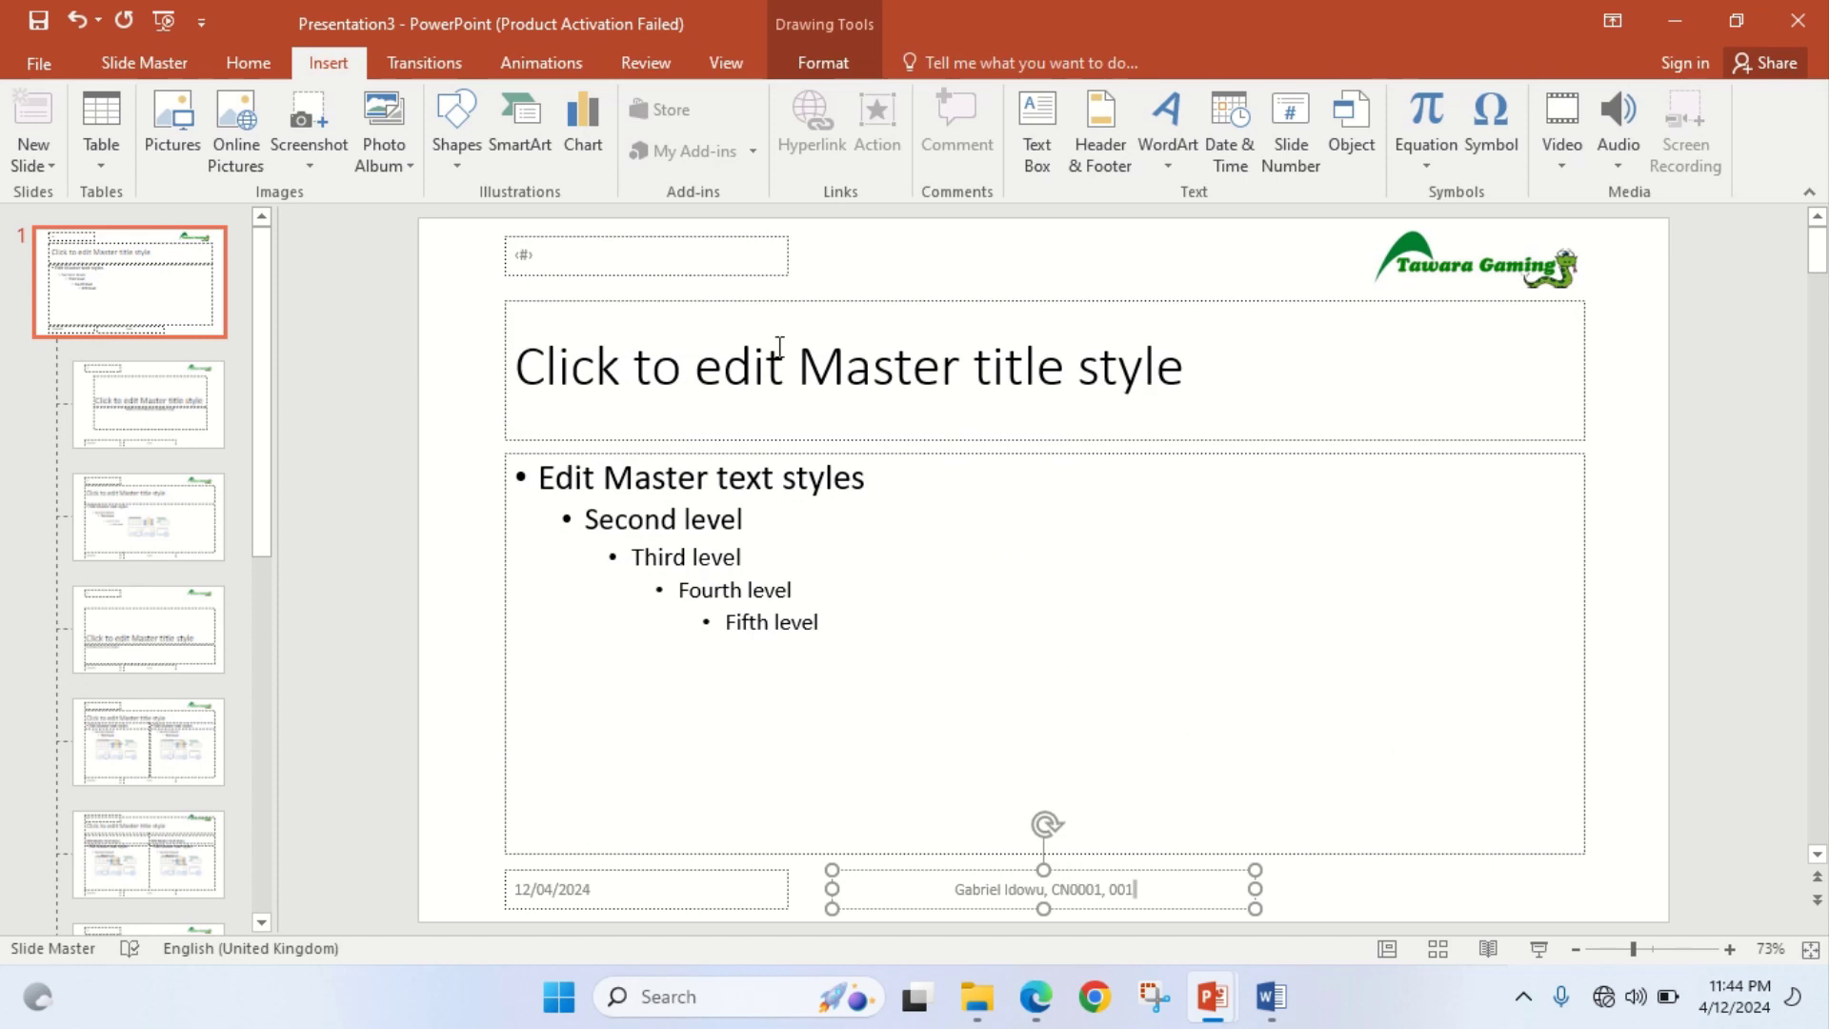
left_click_drag(698, 276, 698, 289)
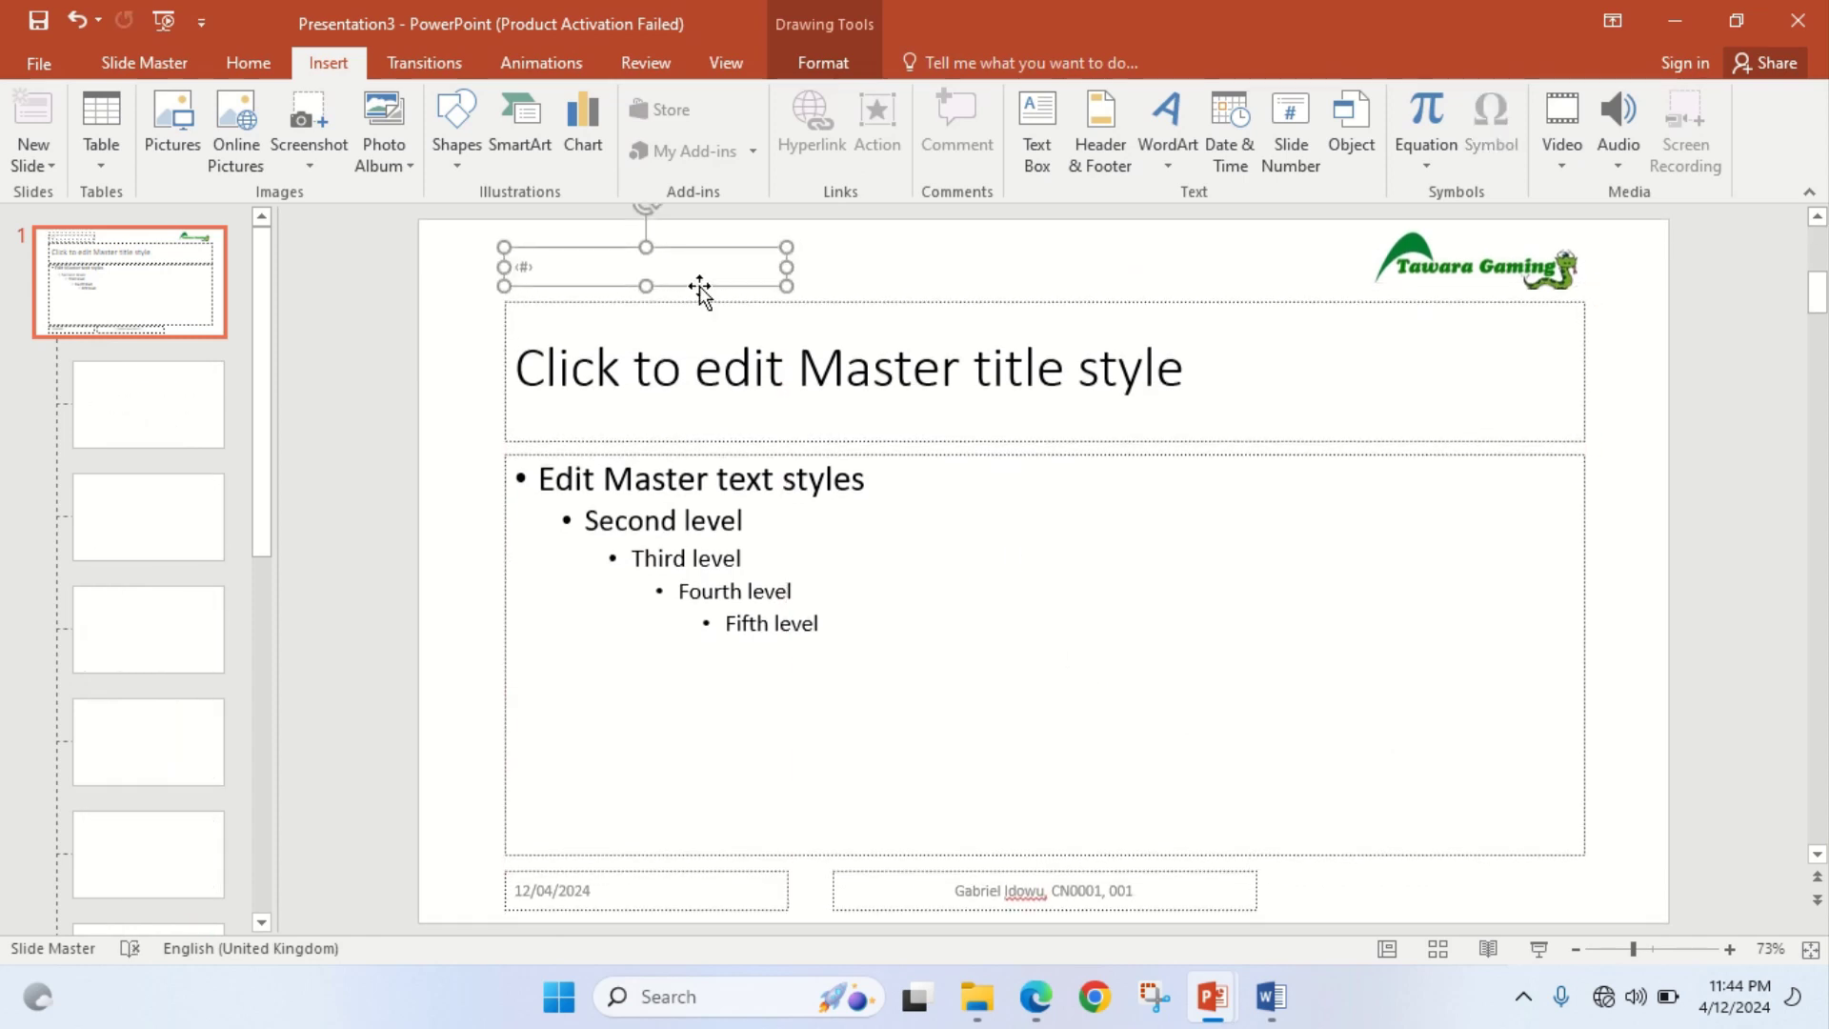
left_click(1039, 998)
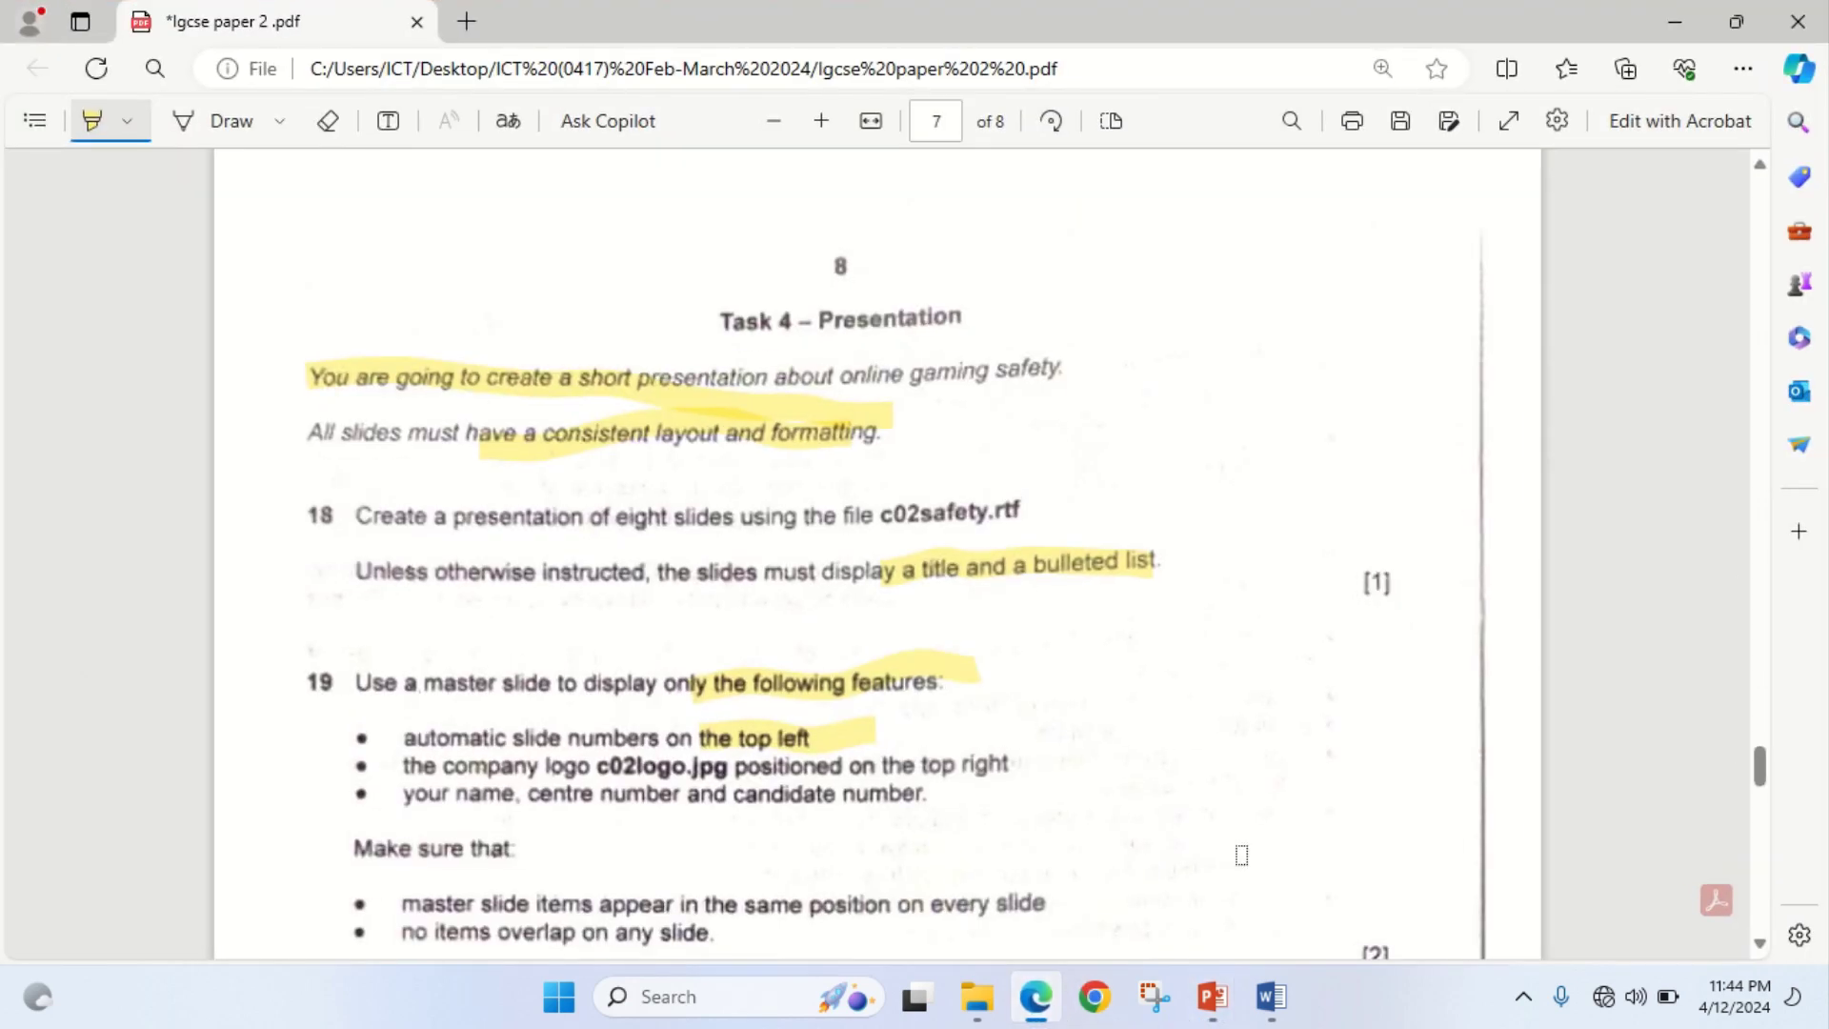
Highlight question 19's [2] mark and the opening of question 20 in the exam PDF
scroll(1757, 951, "down", 2)
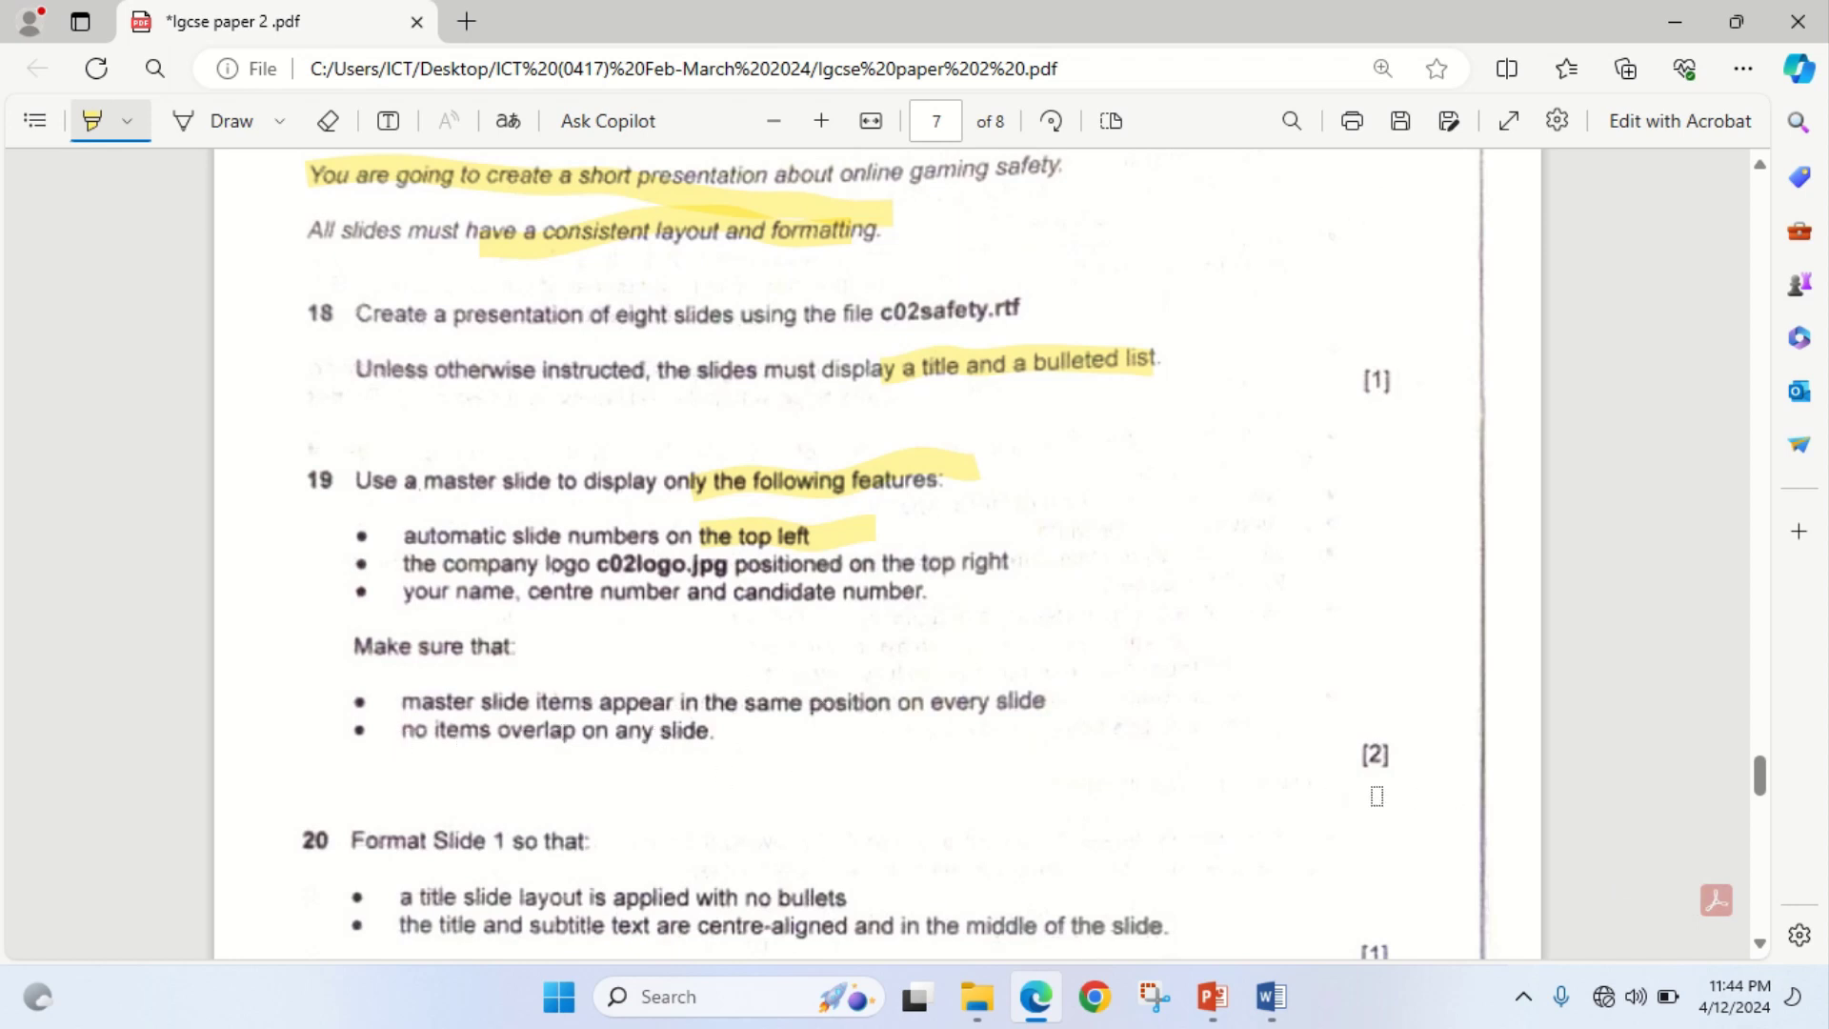
left_click_drag(1353, 760, 1440, 753)
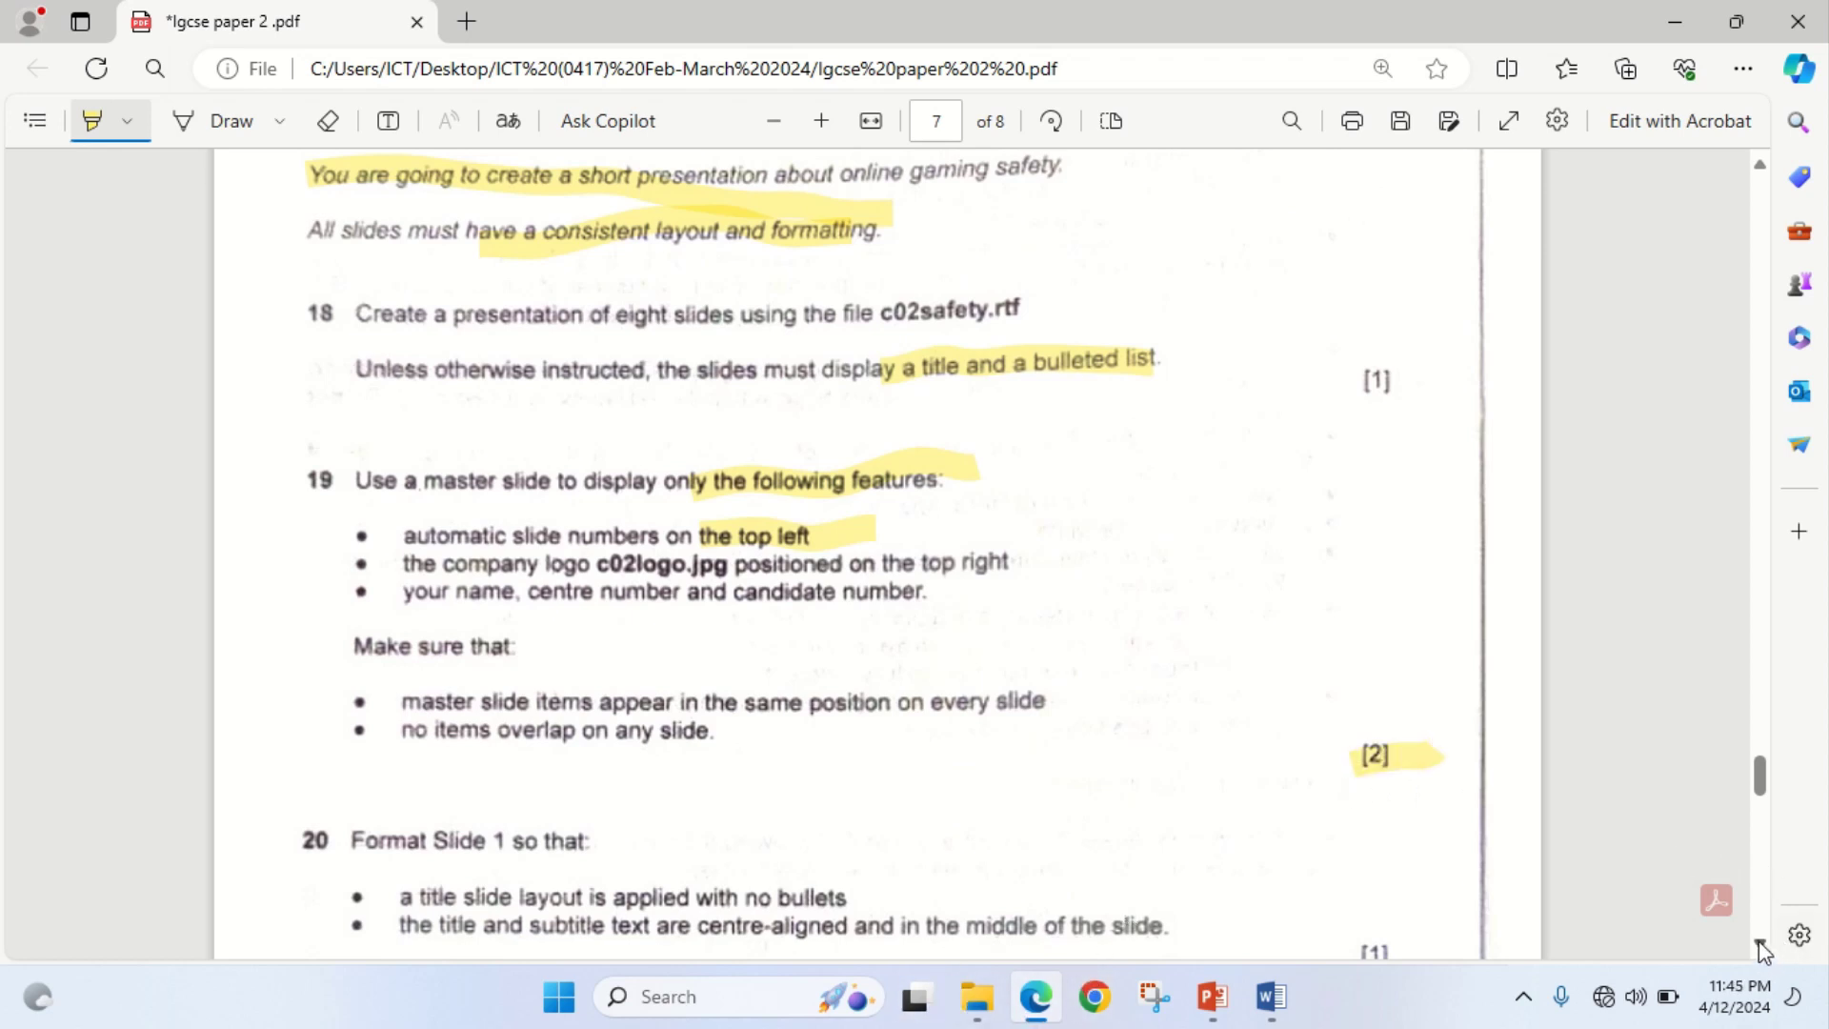
scroll(1761, 950, "down", 3)
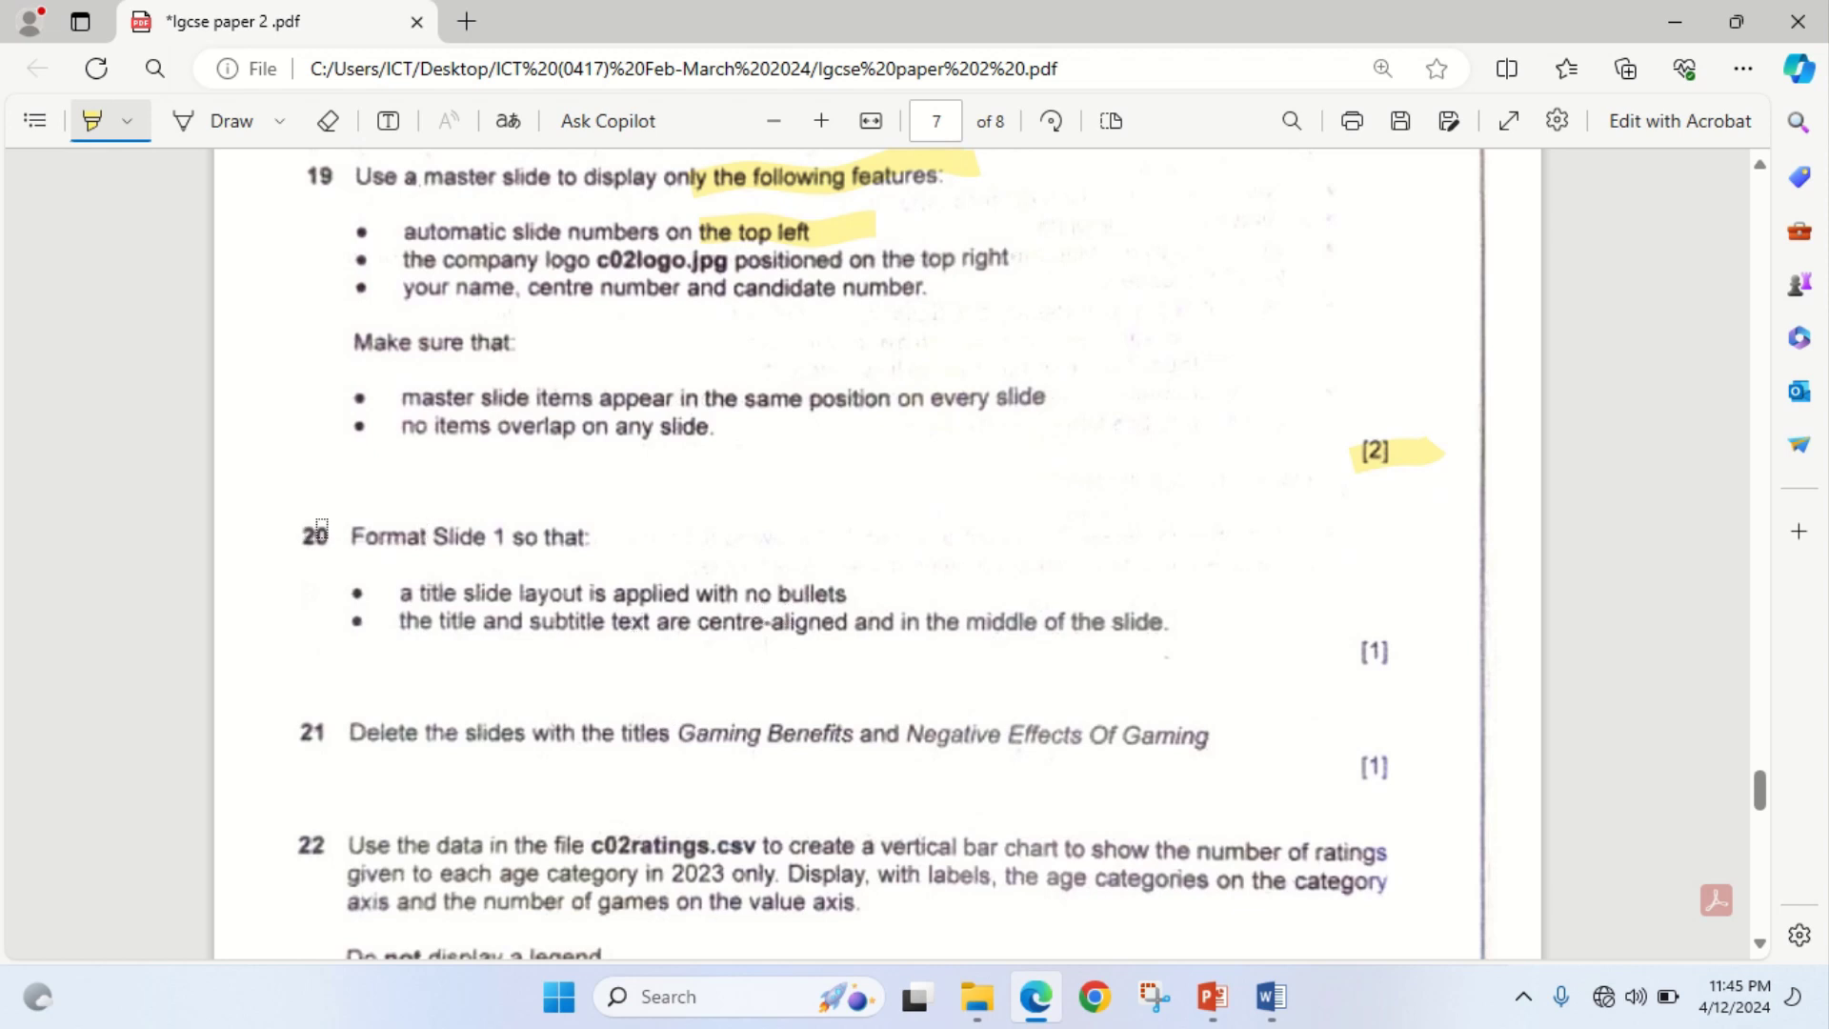
mouse_move(402, 543)
left_mouse_down()
mouse_move(569, 543)
mouse_move(591, 526)
left_mouse_up()
Close the slide master and return to Normal view
left_click(1043, 1000)
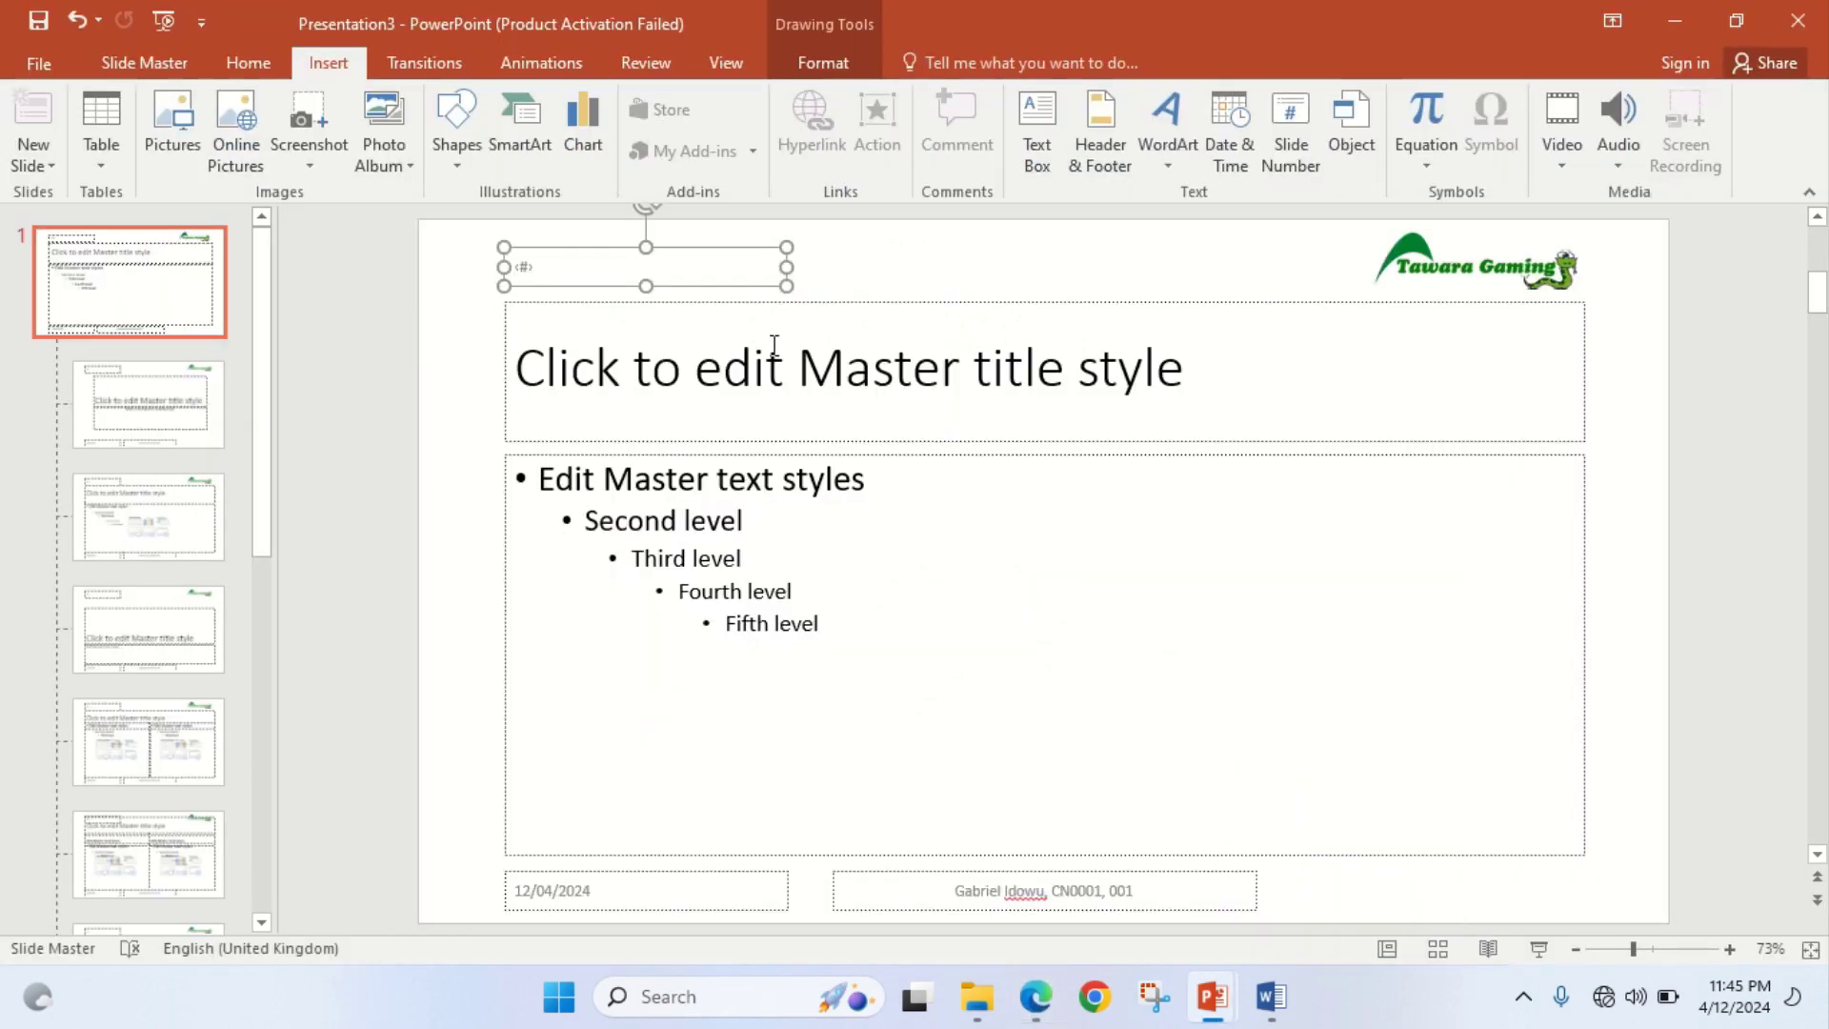
left_click(722, 61)
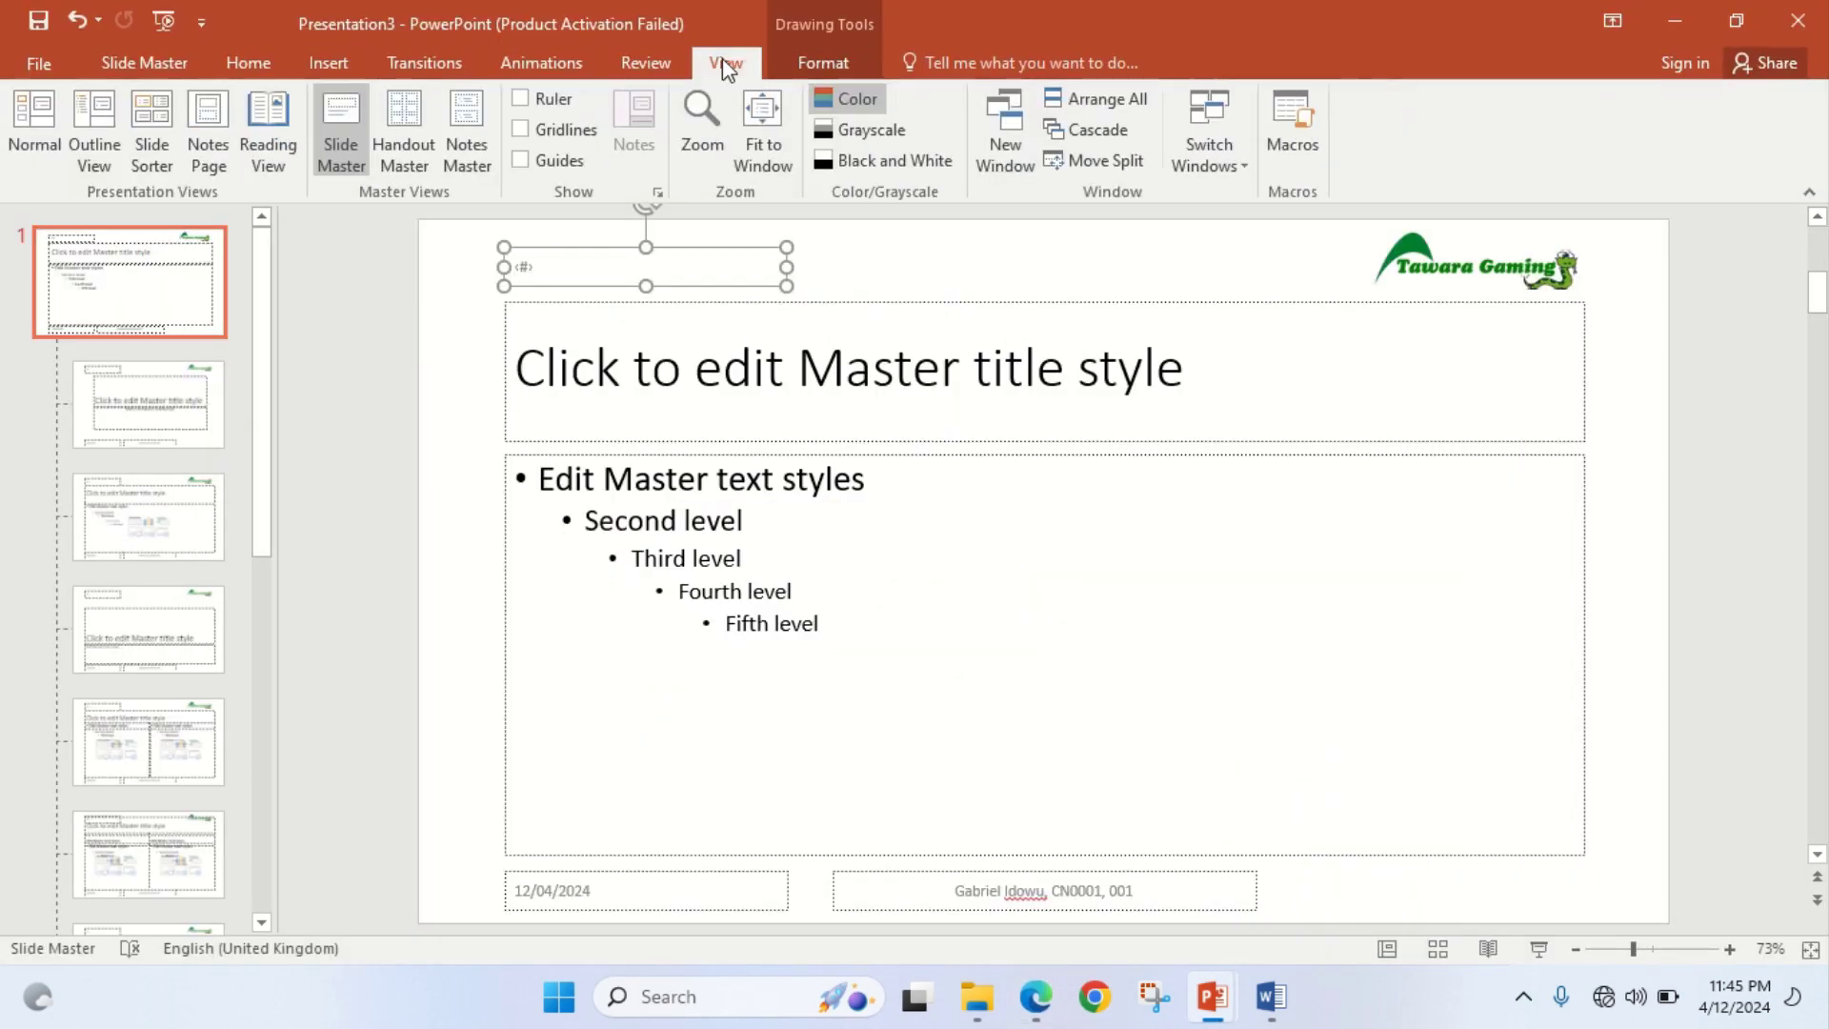
left_click(31, 111)
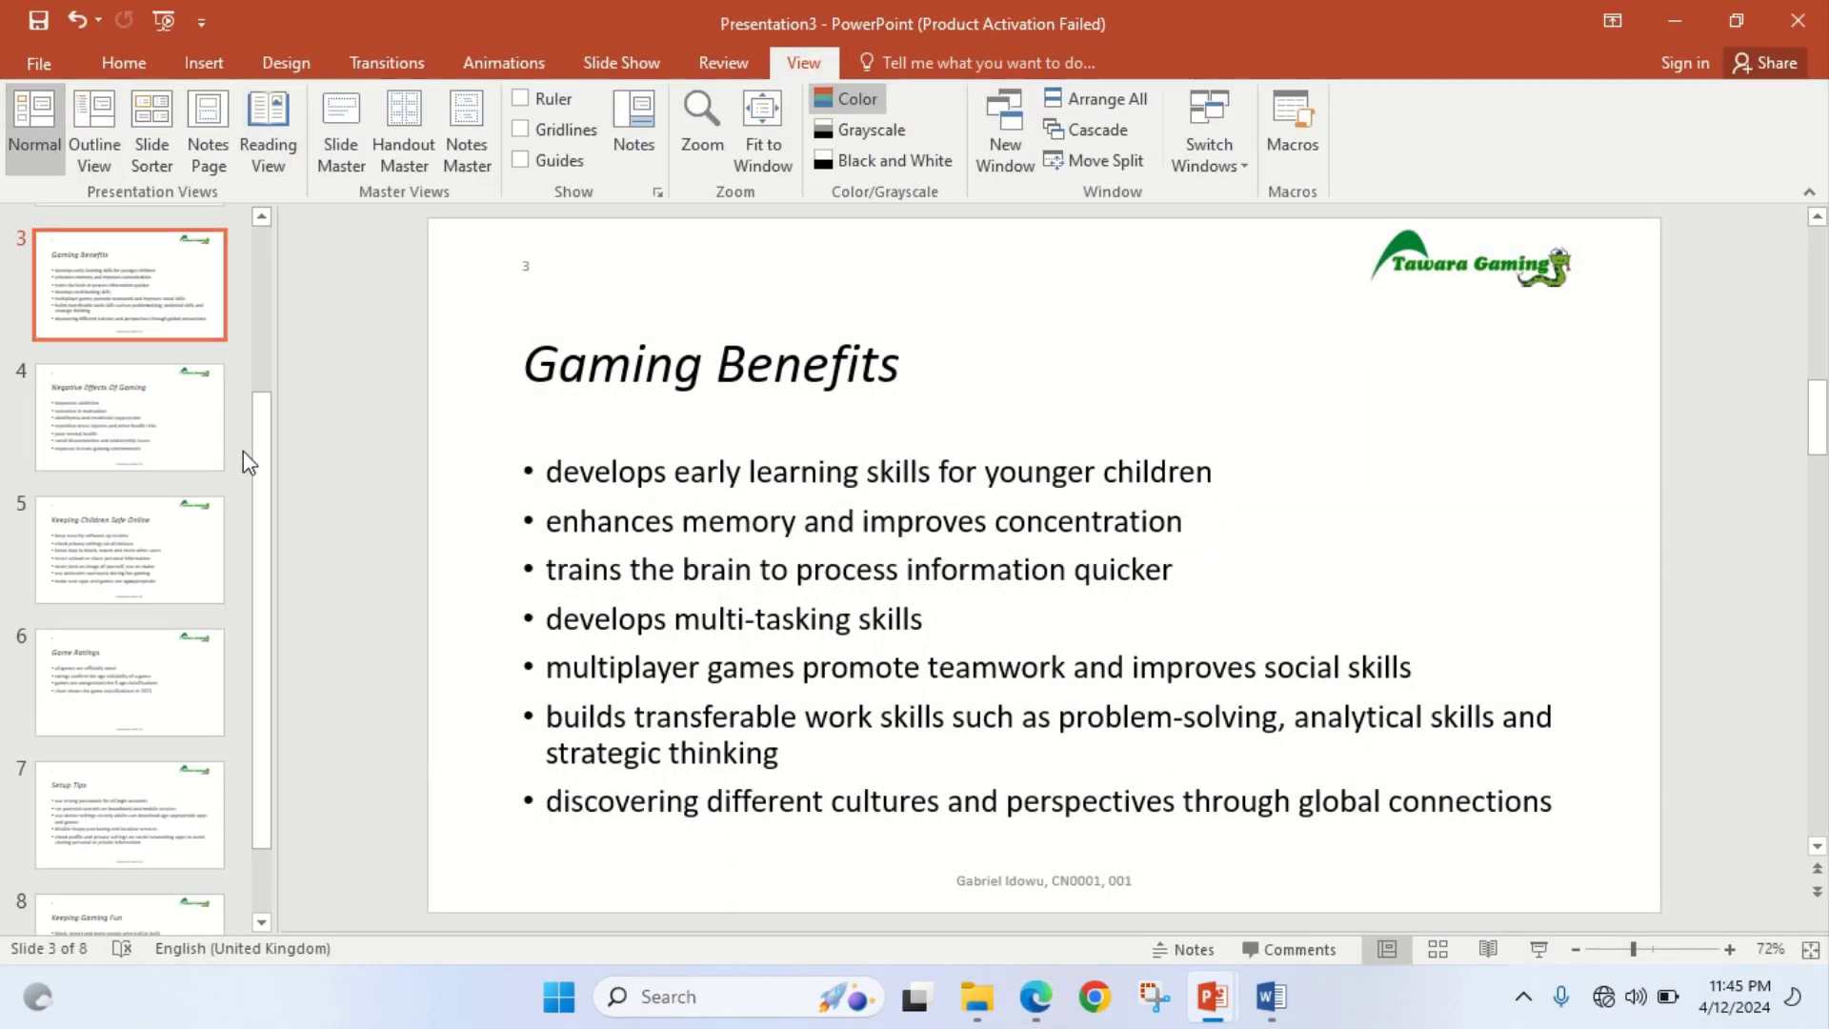
Apply the Title Slide layout to slide 1, Online Gaming Safety
left_click_drag(256, 457, 260, 232)
left_click(191, 276)
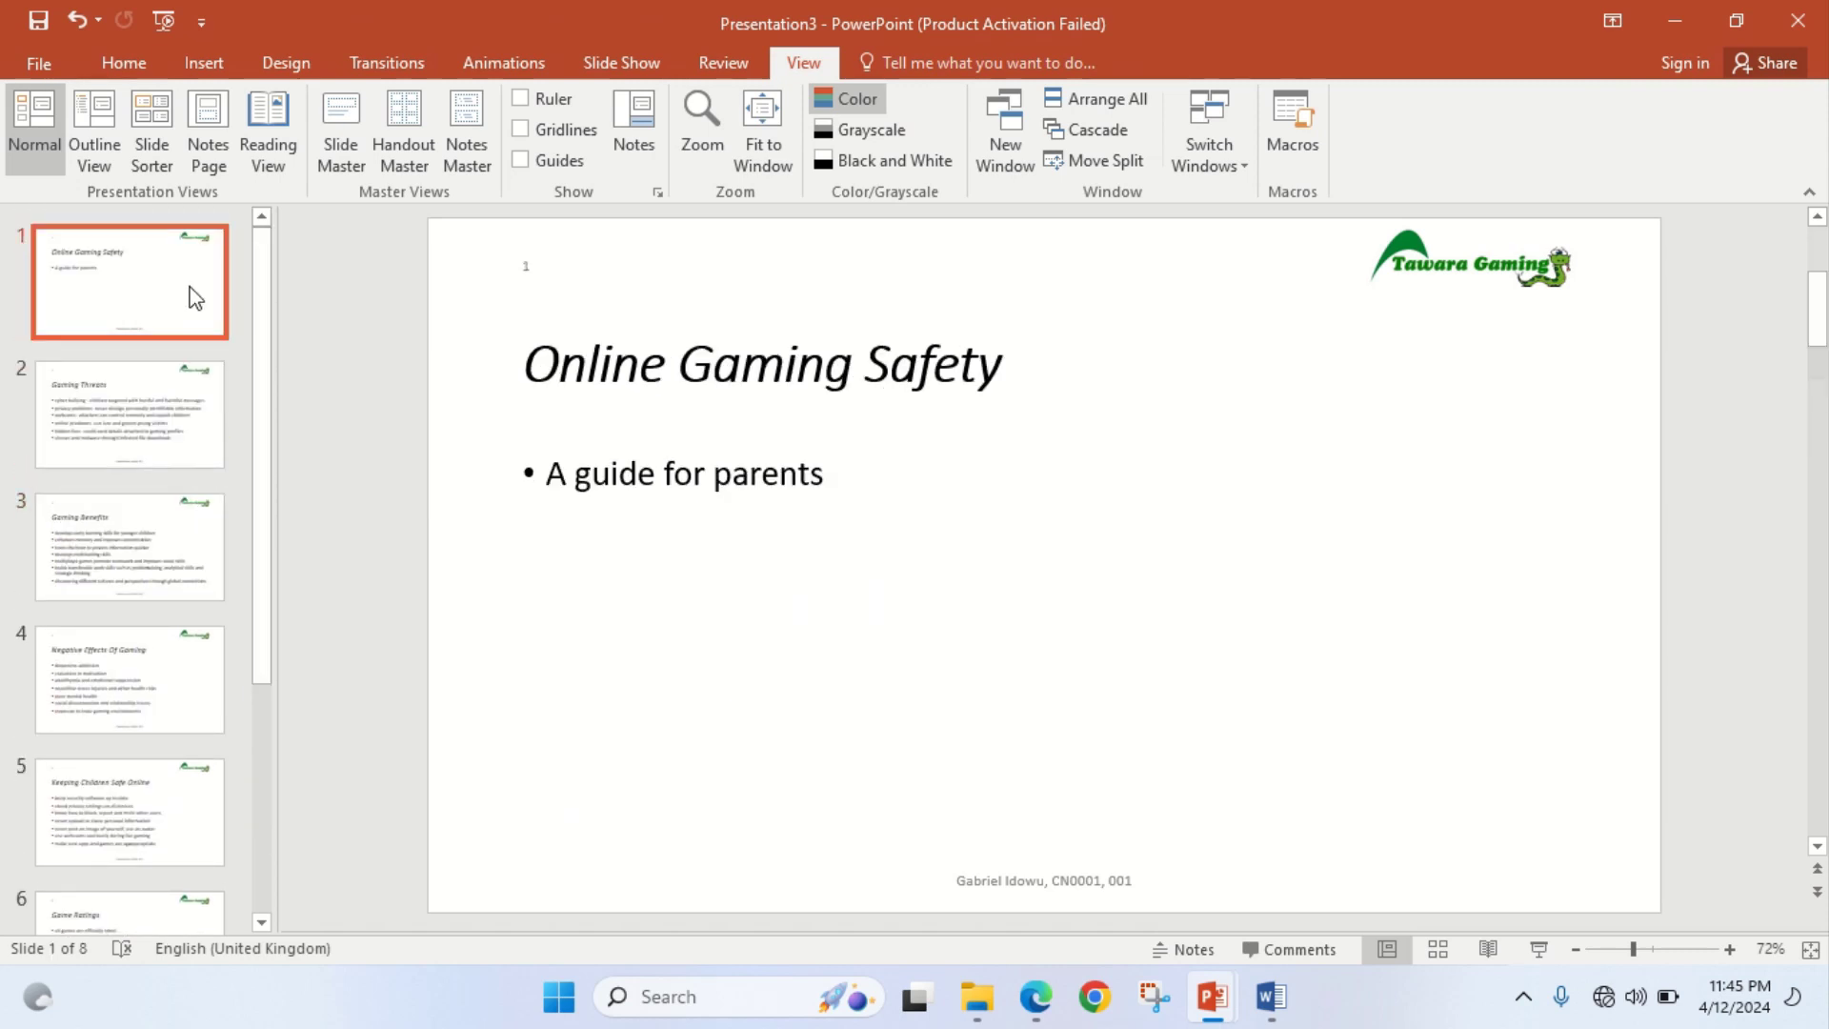
left_click(121, 59)
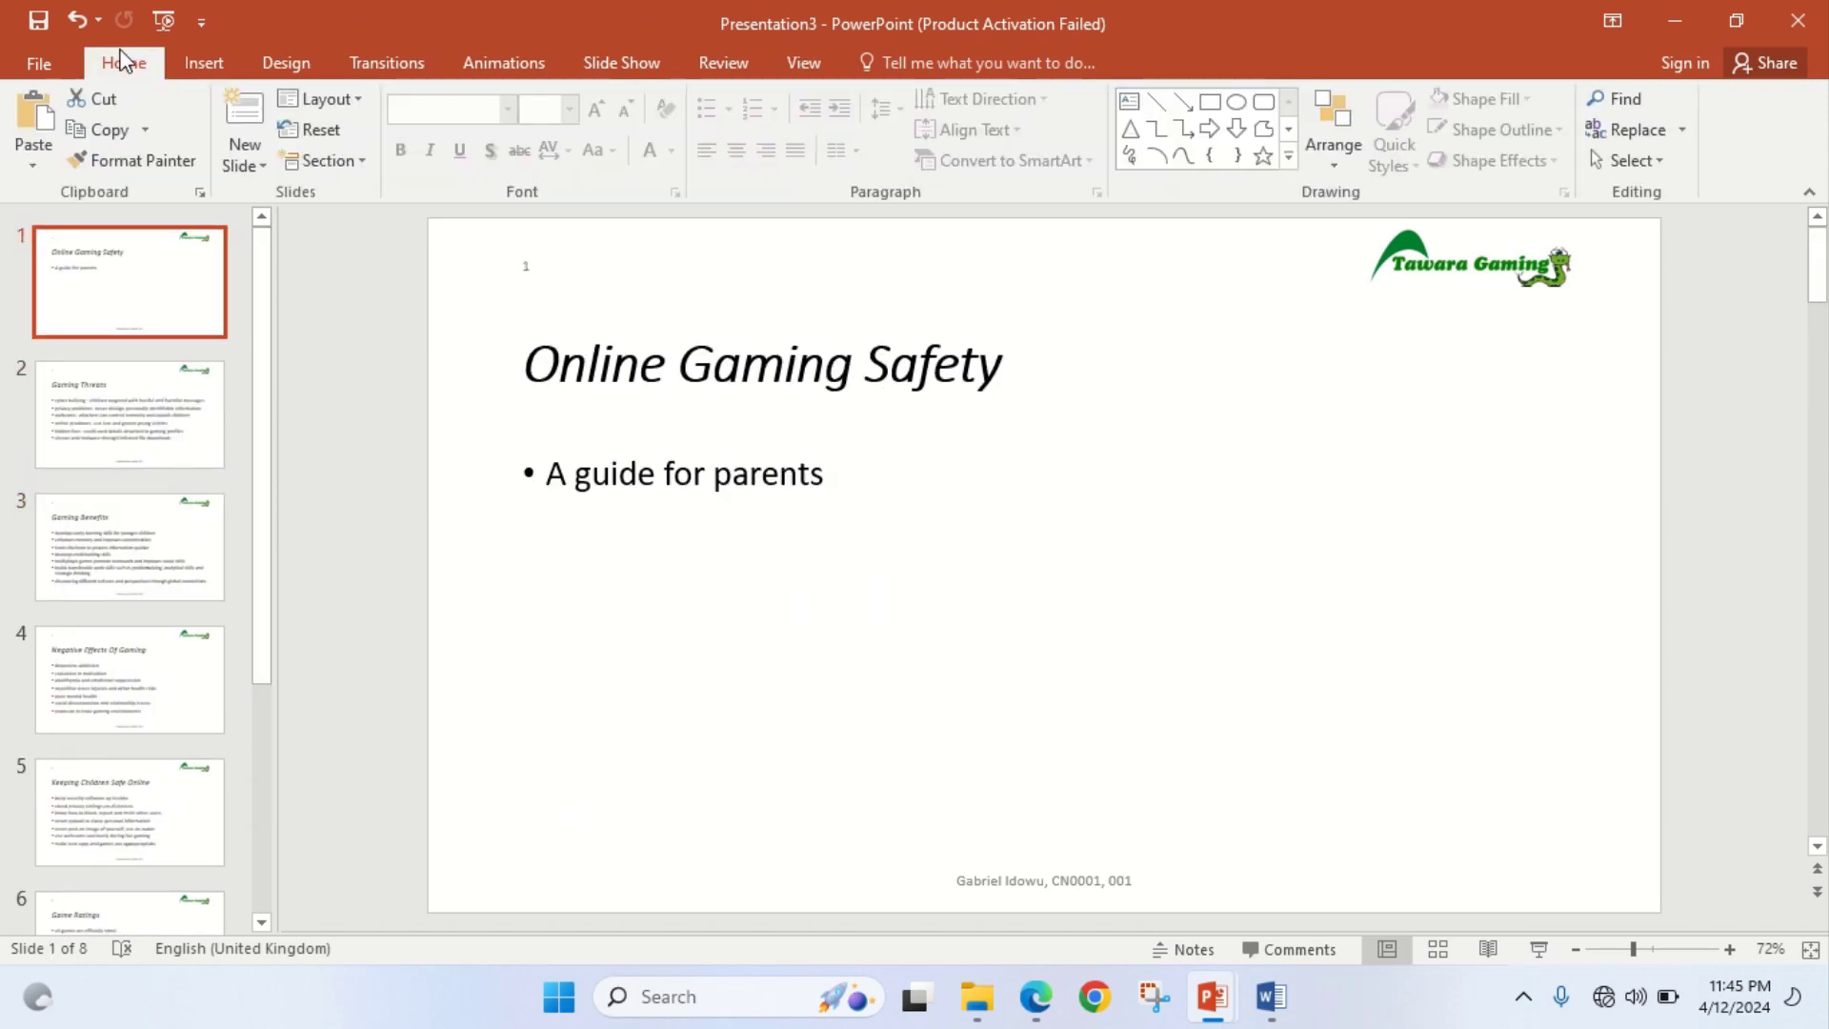
left_click(349, 101)
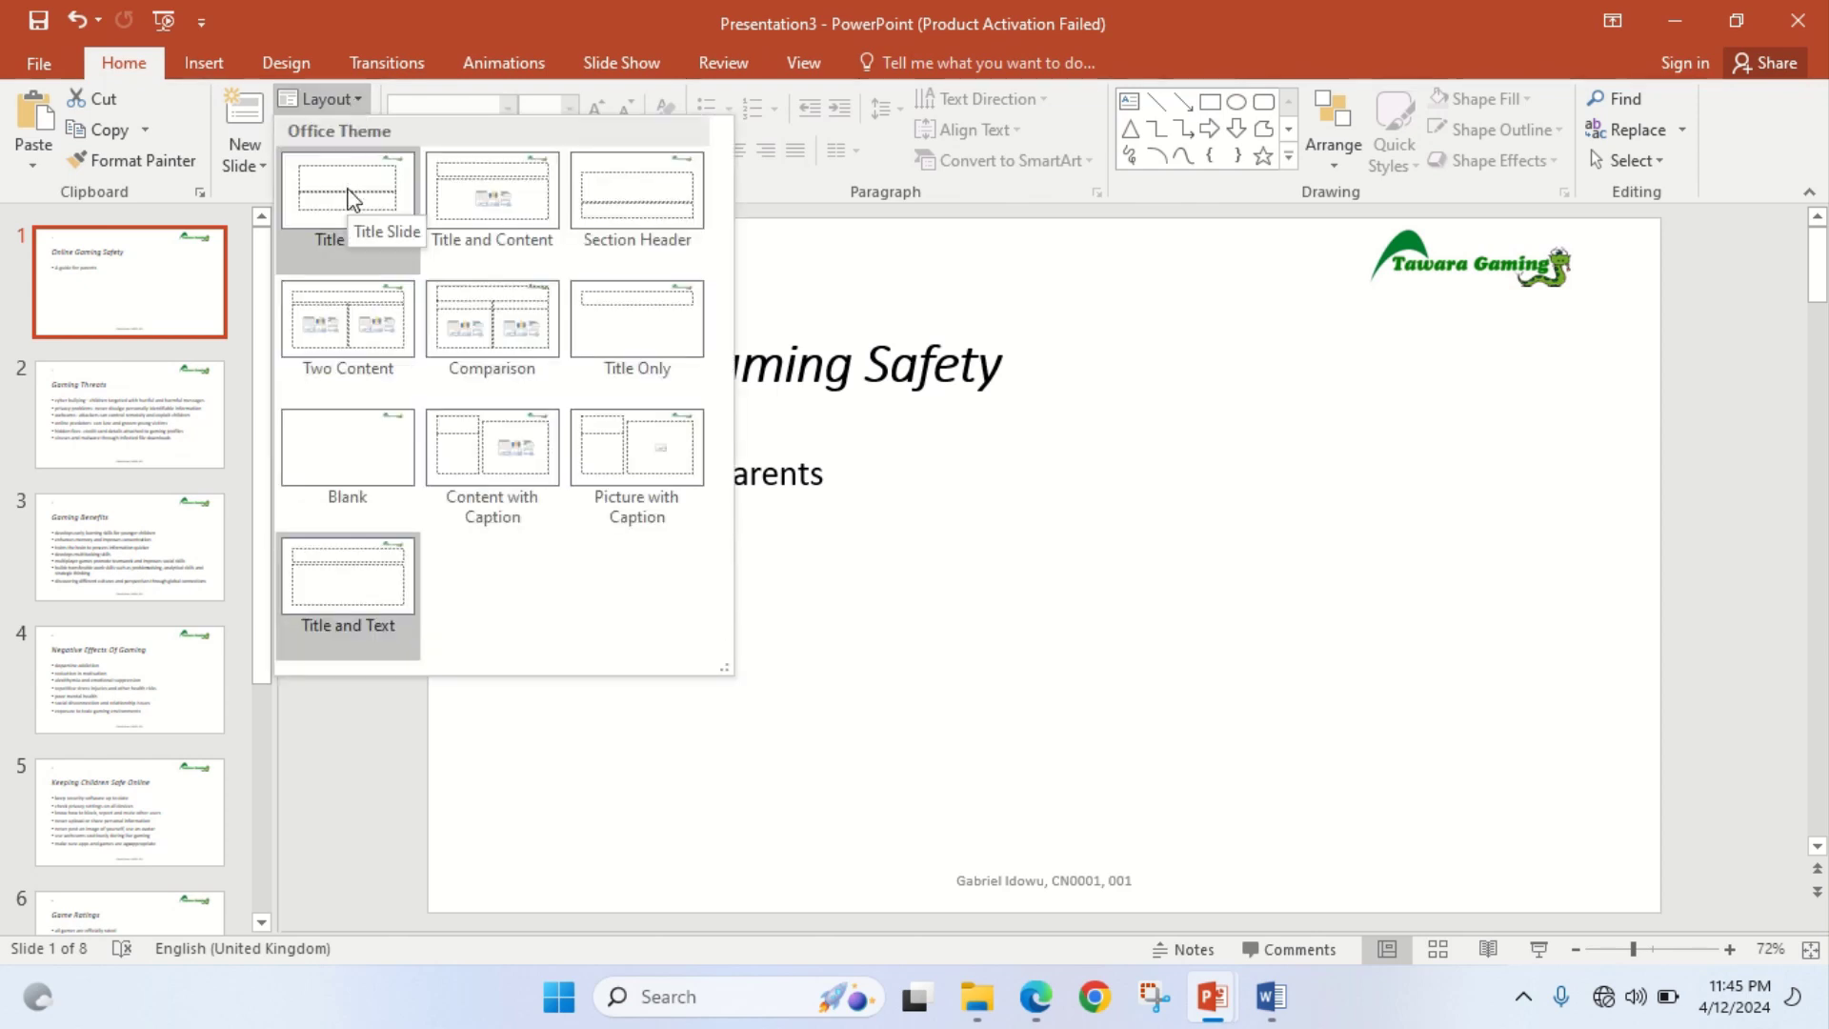
left_click(348, 197)
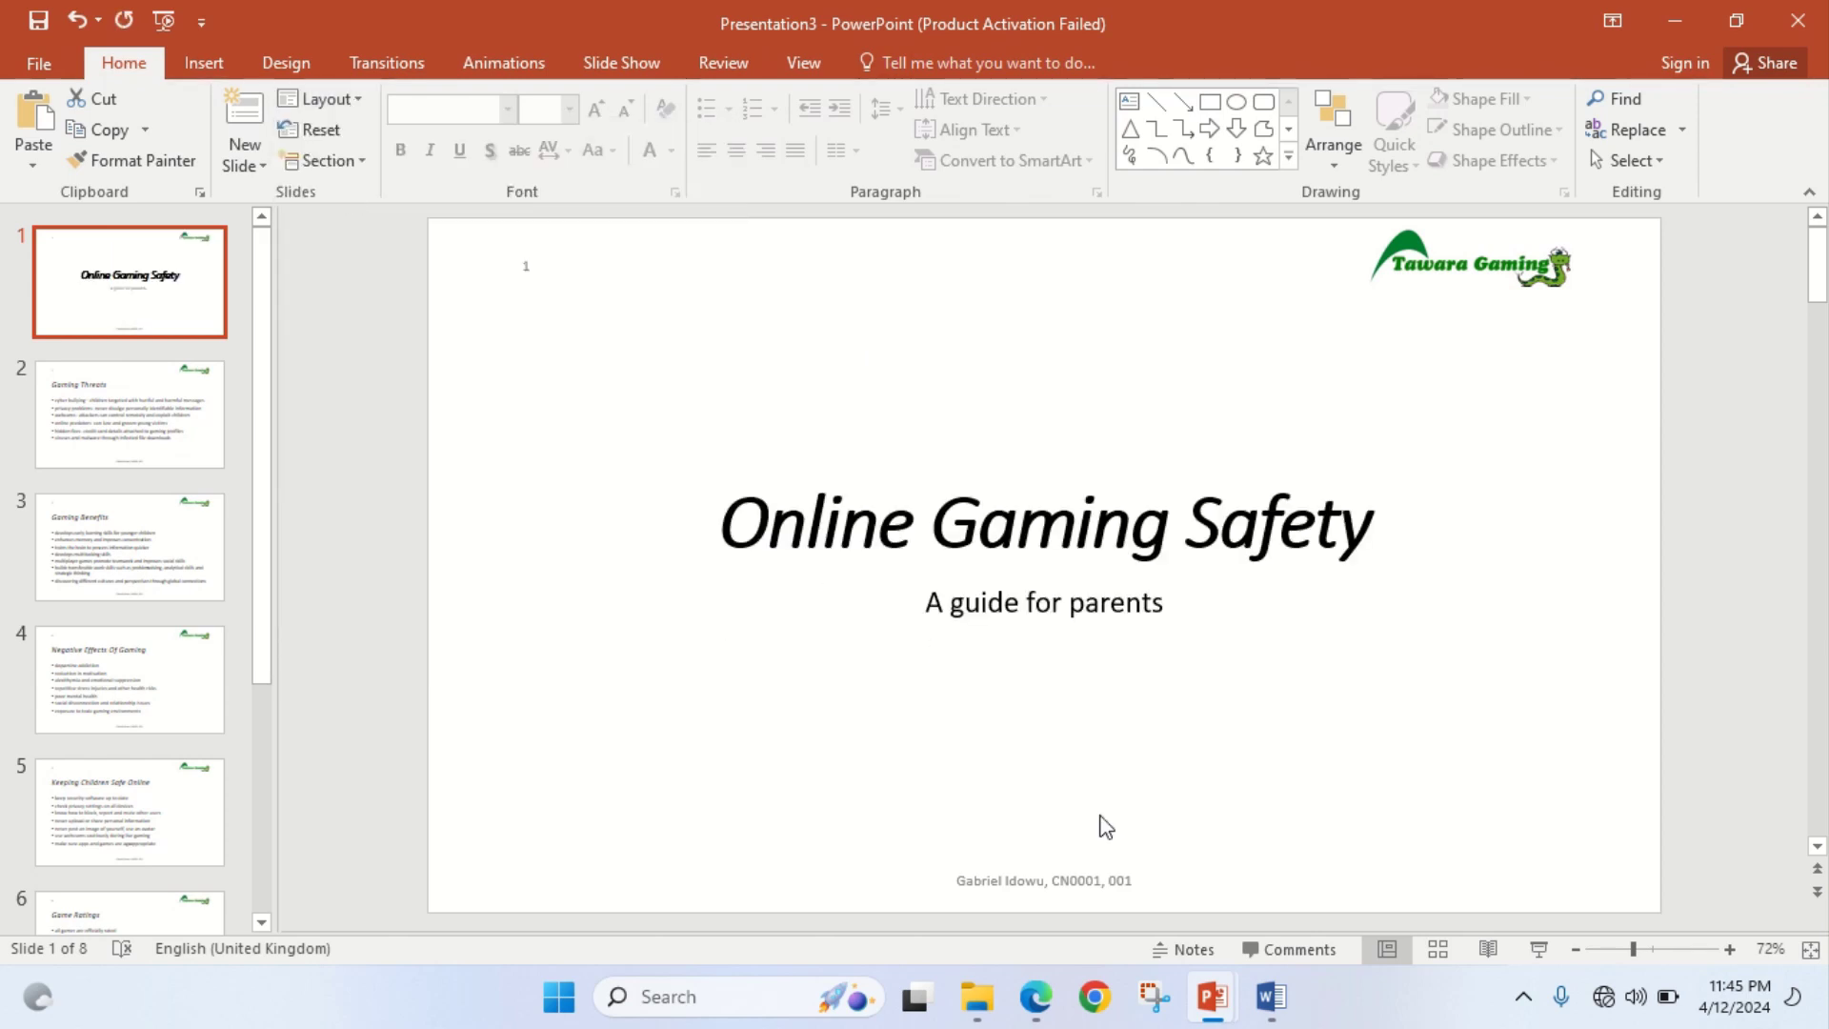
left_click(1037, 1012)
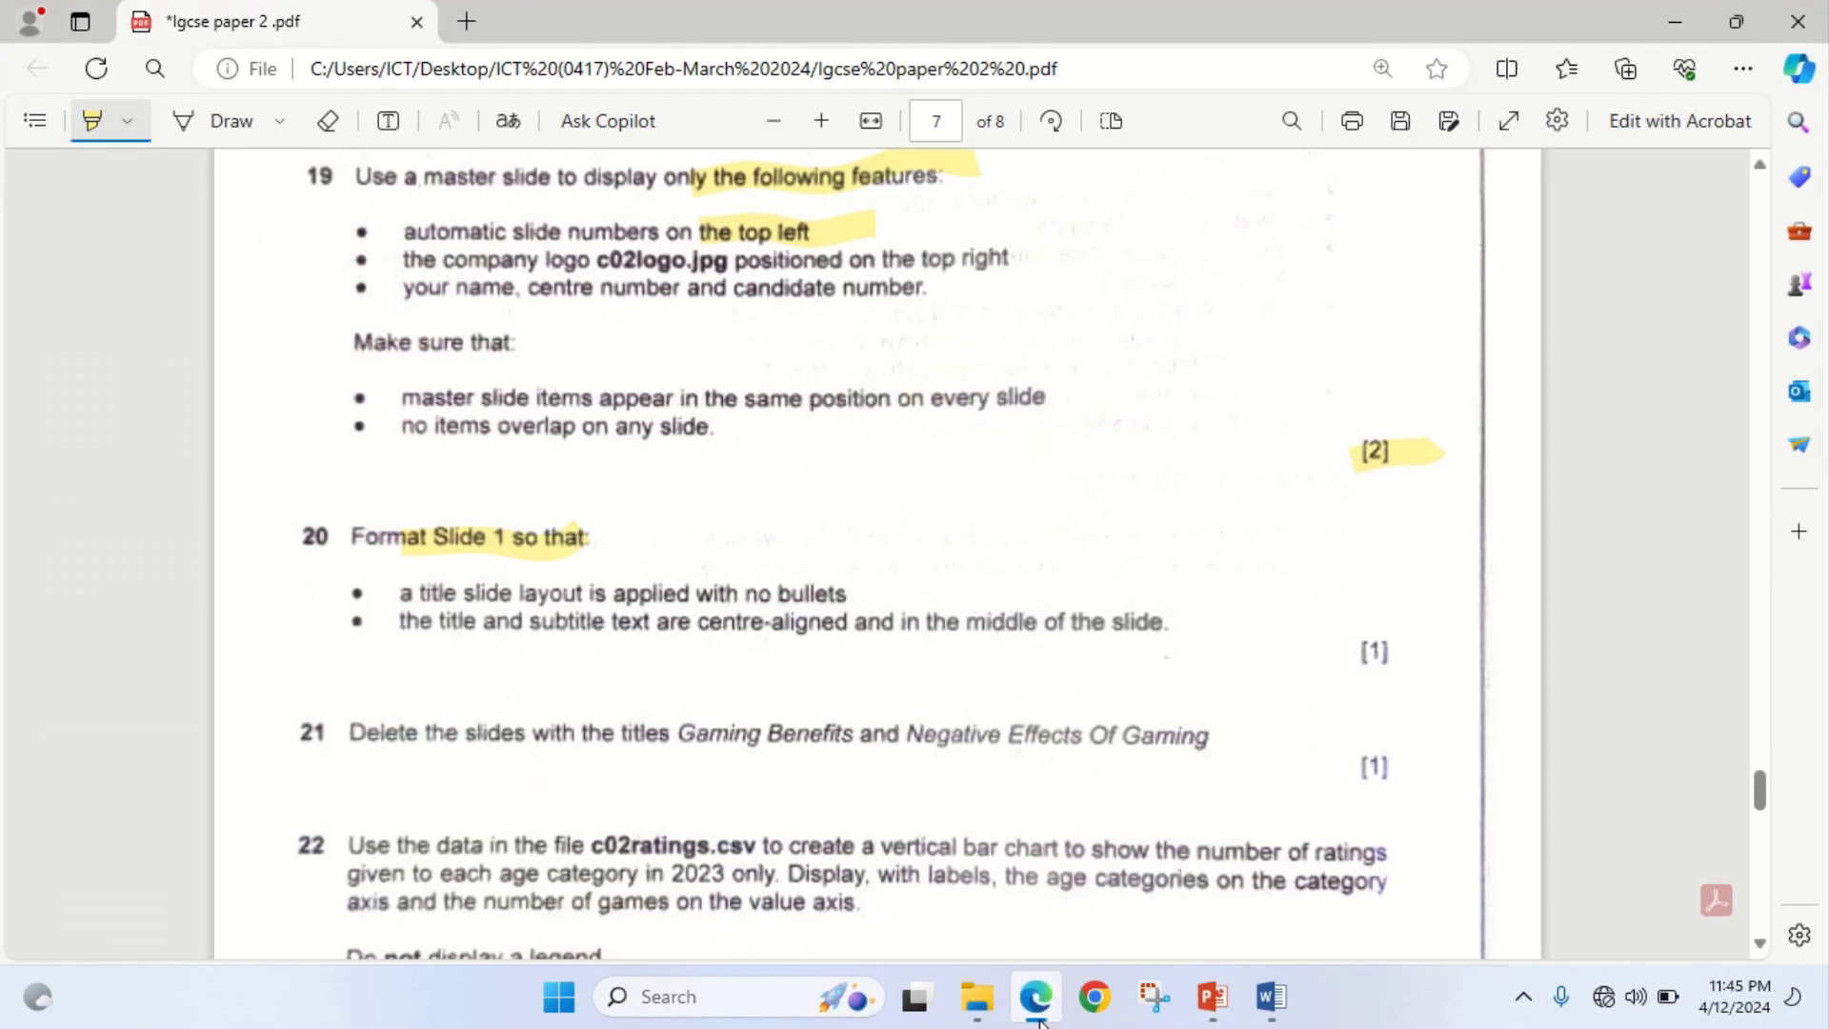
Highlight the slide titles 'Gaming Benefits' and 'Negative Effects Of Gaming' in question 21
left_click(1038, 1012)
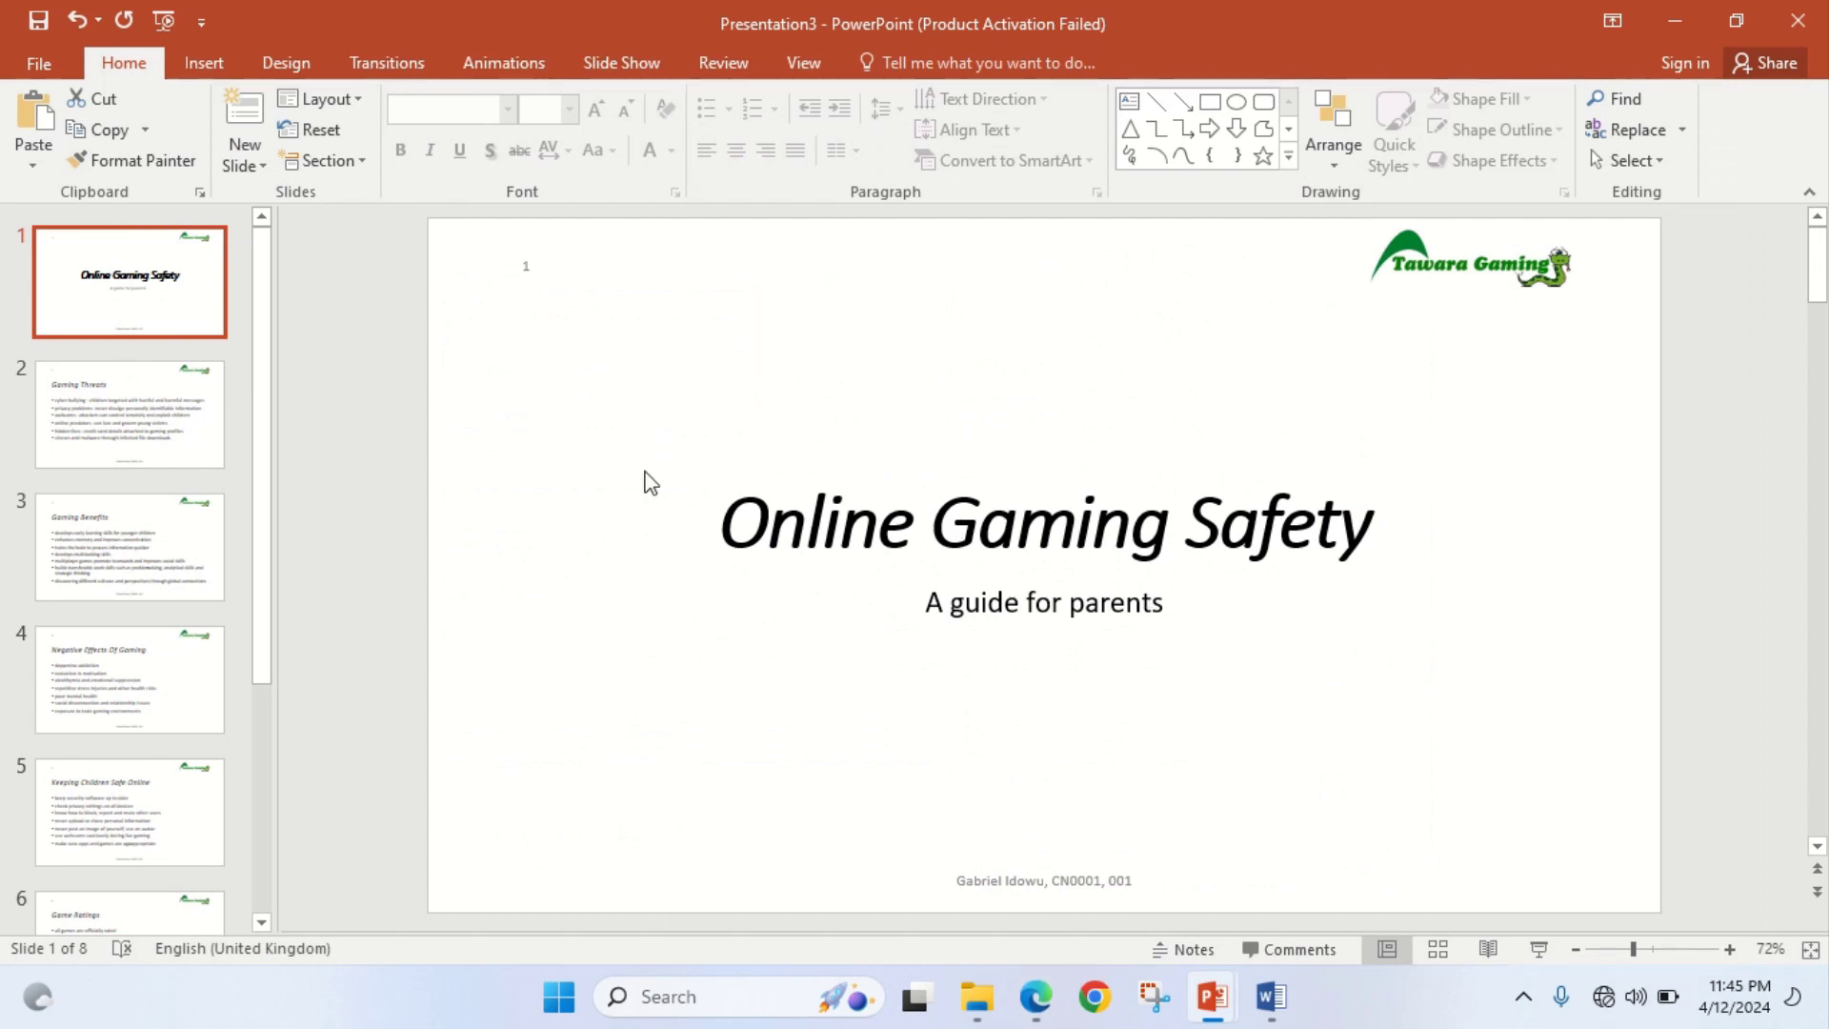
left_click(1043, 1008)
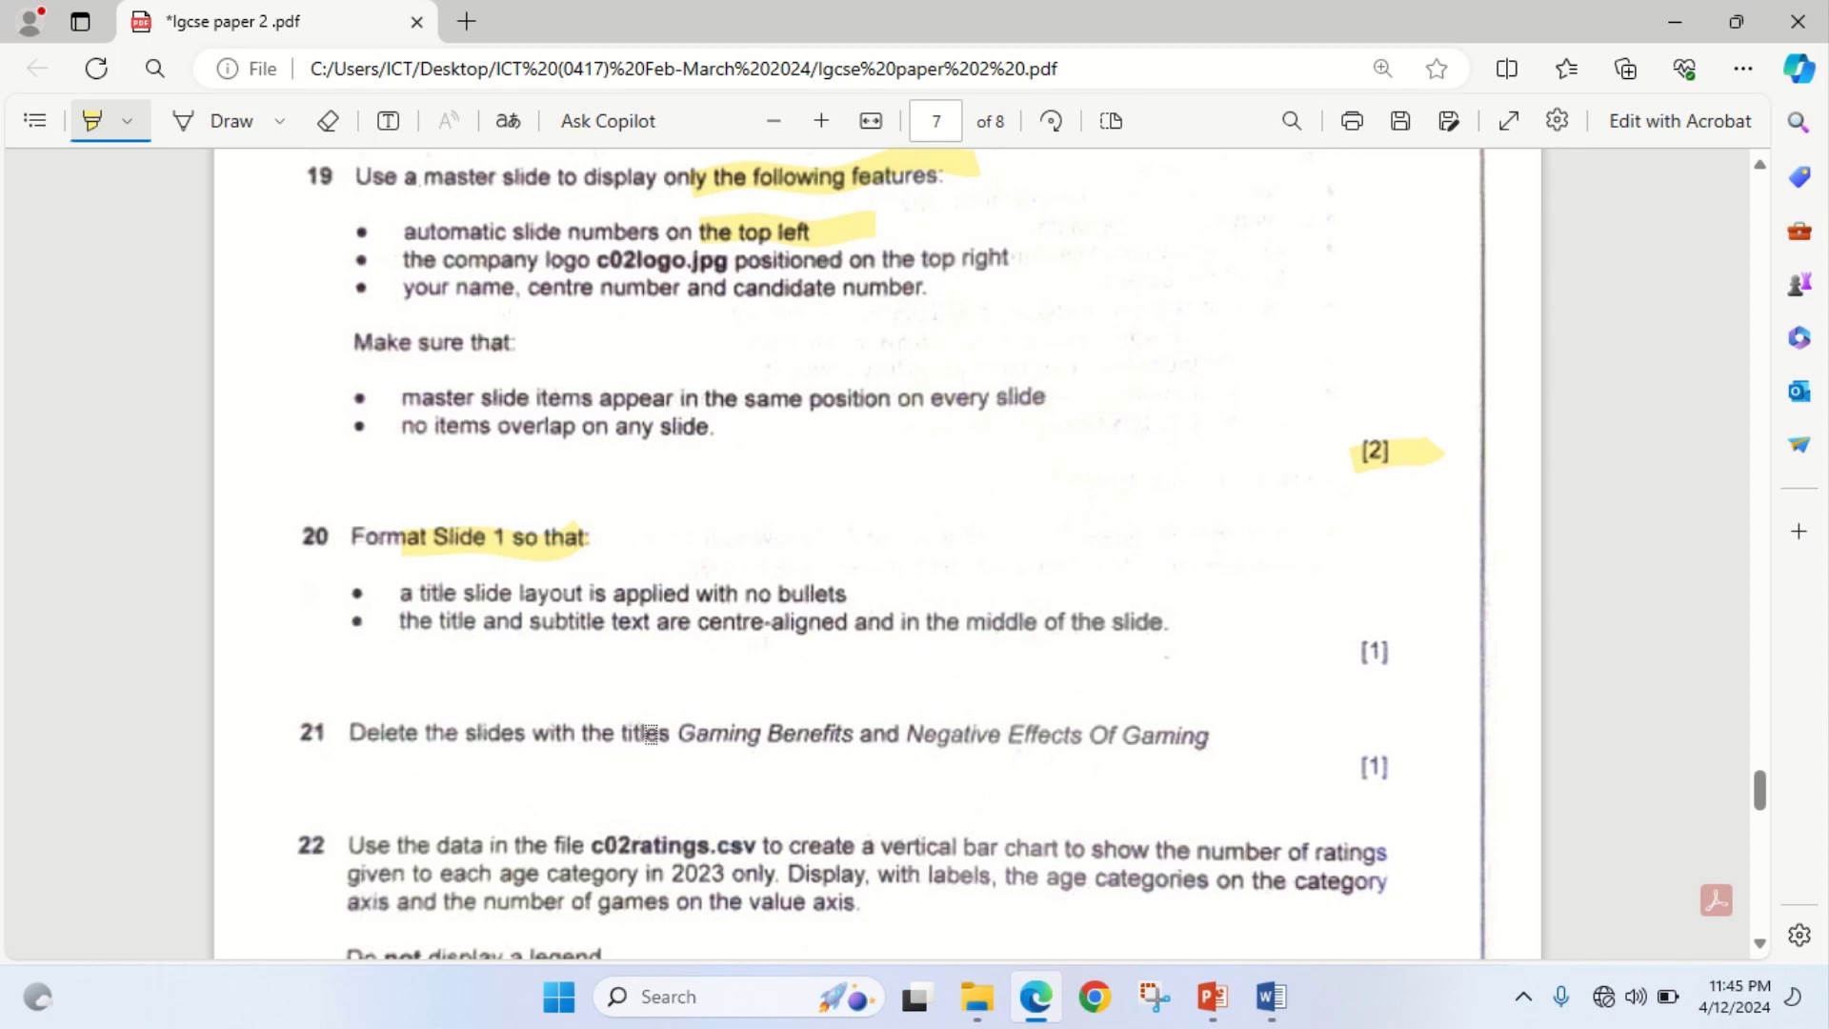
left_click_drag(680, 735, 1195, 732)
left_click(1039, 1016)
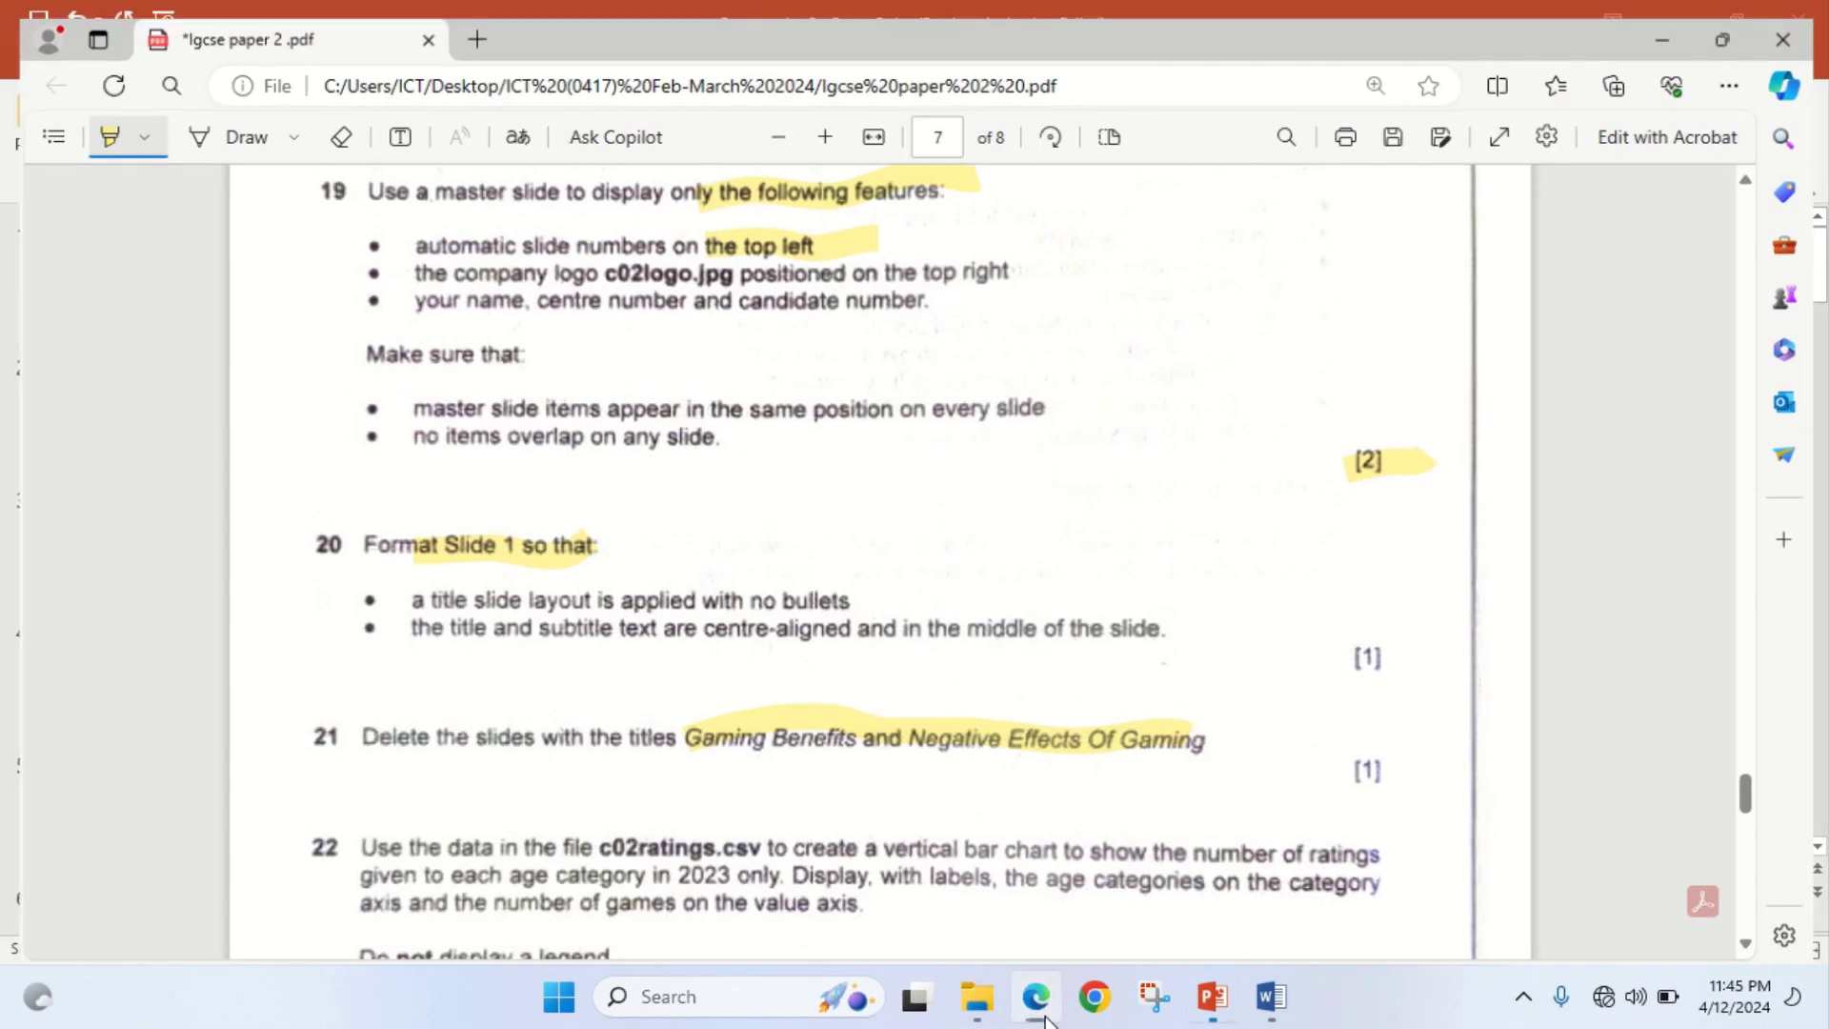
Delete slide 3, Gaming Benefits, leaving a seven-slide deck
left_click(118, 398)
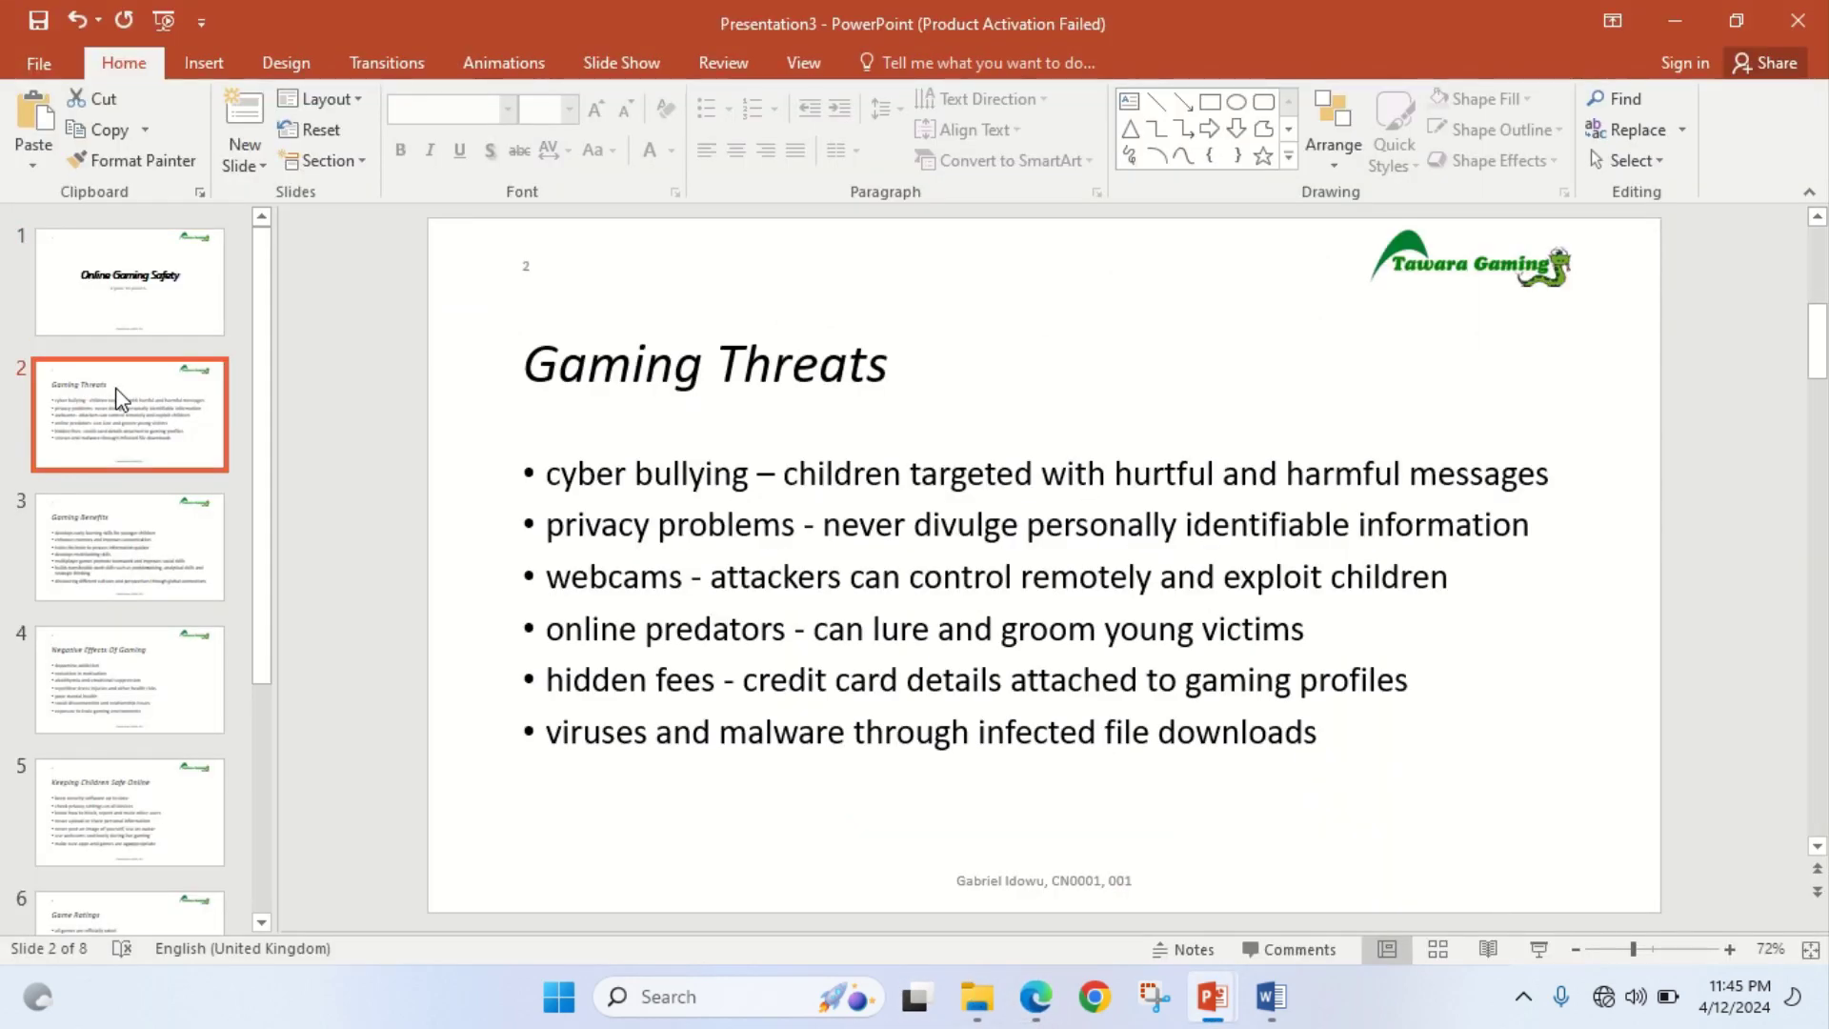
key("Down")
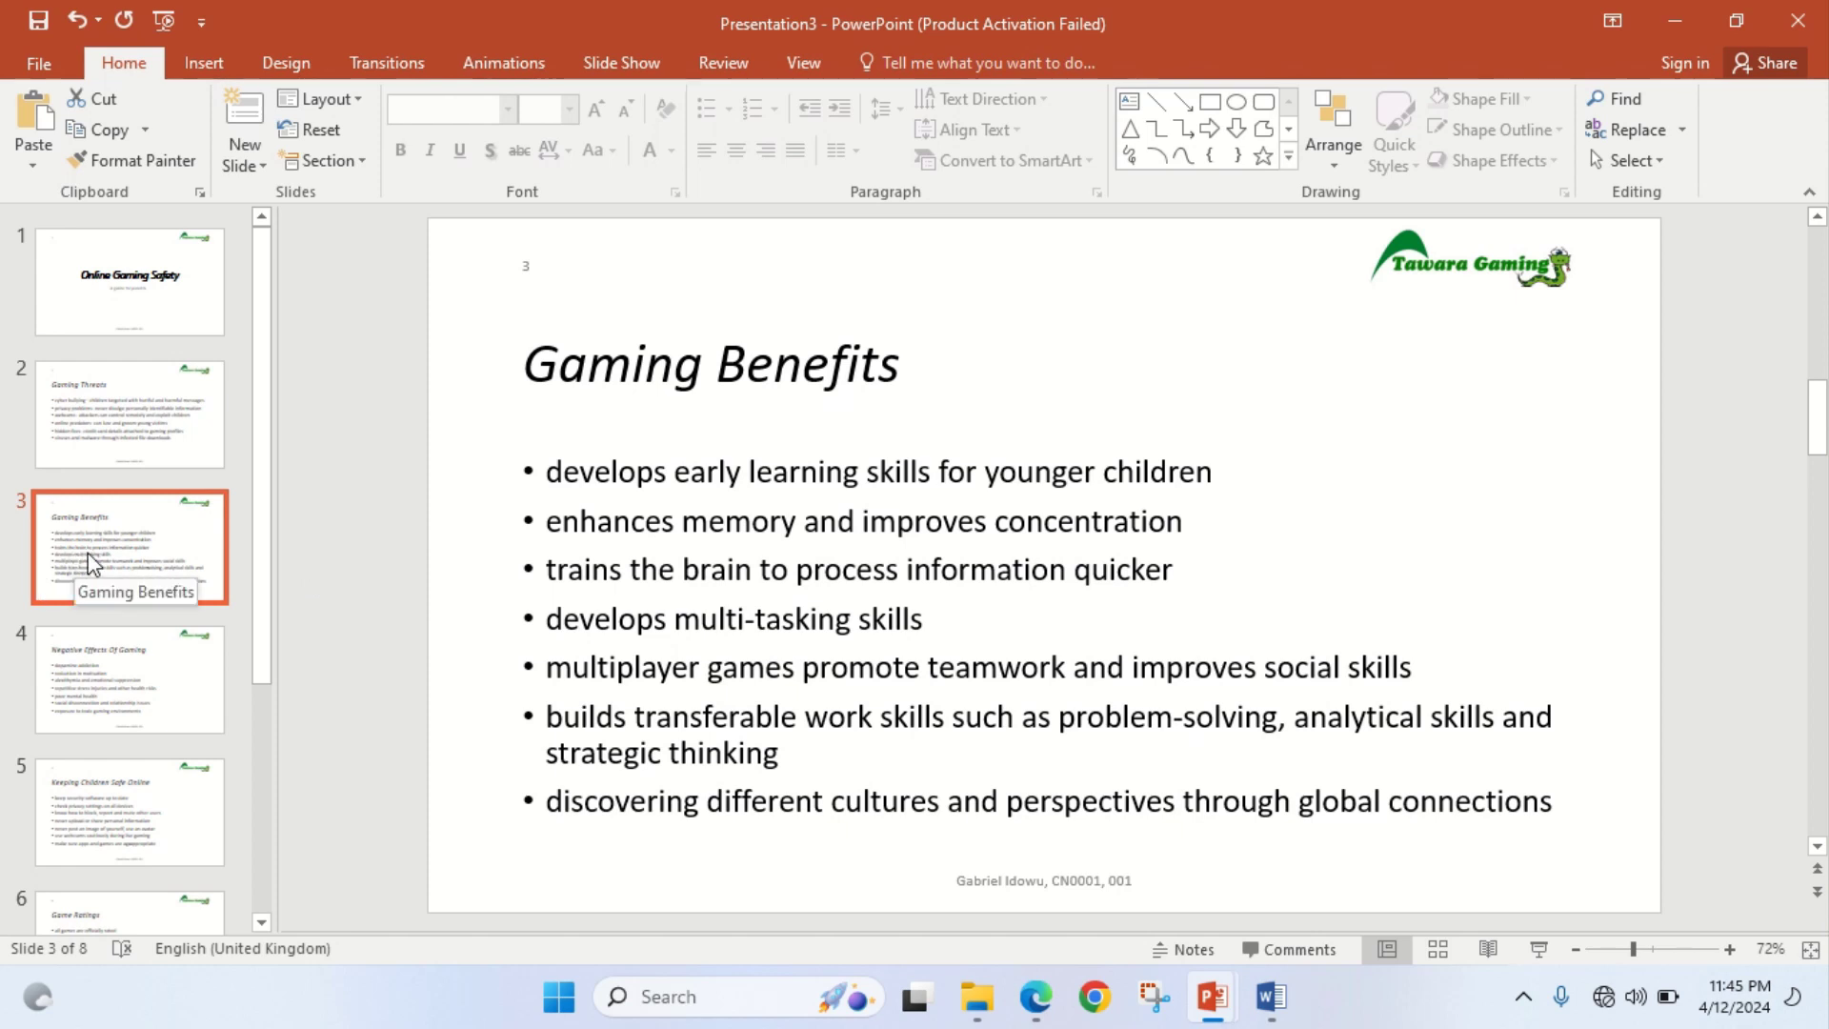
key("Delete")
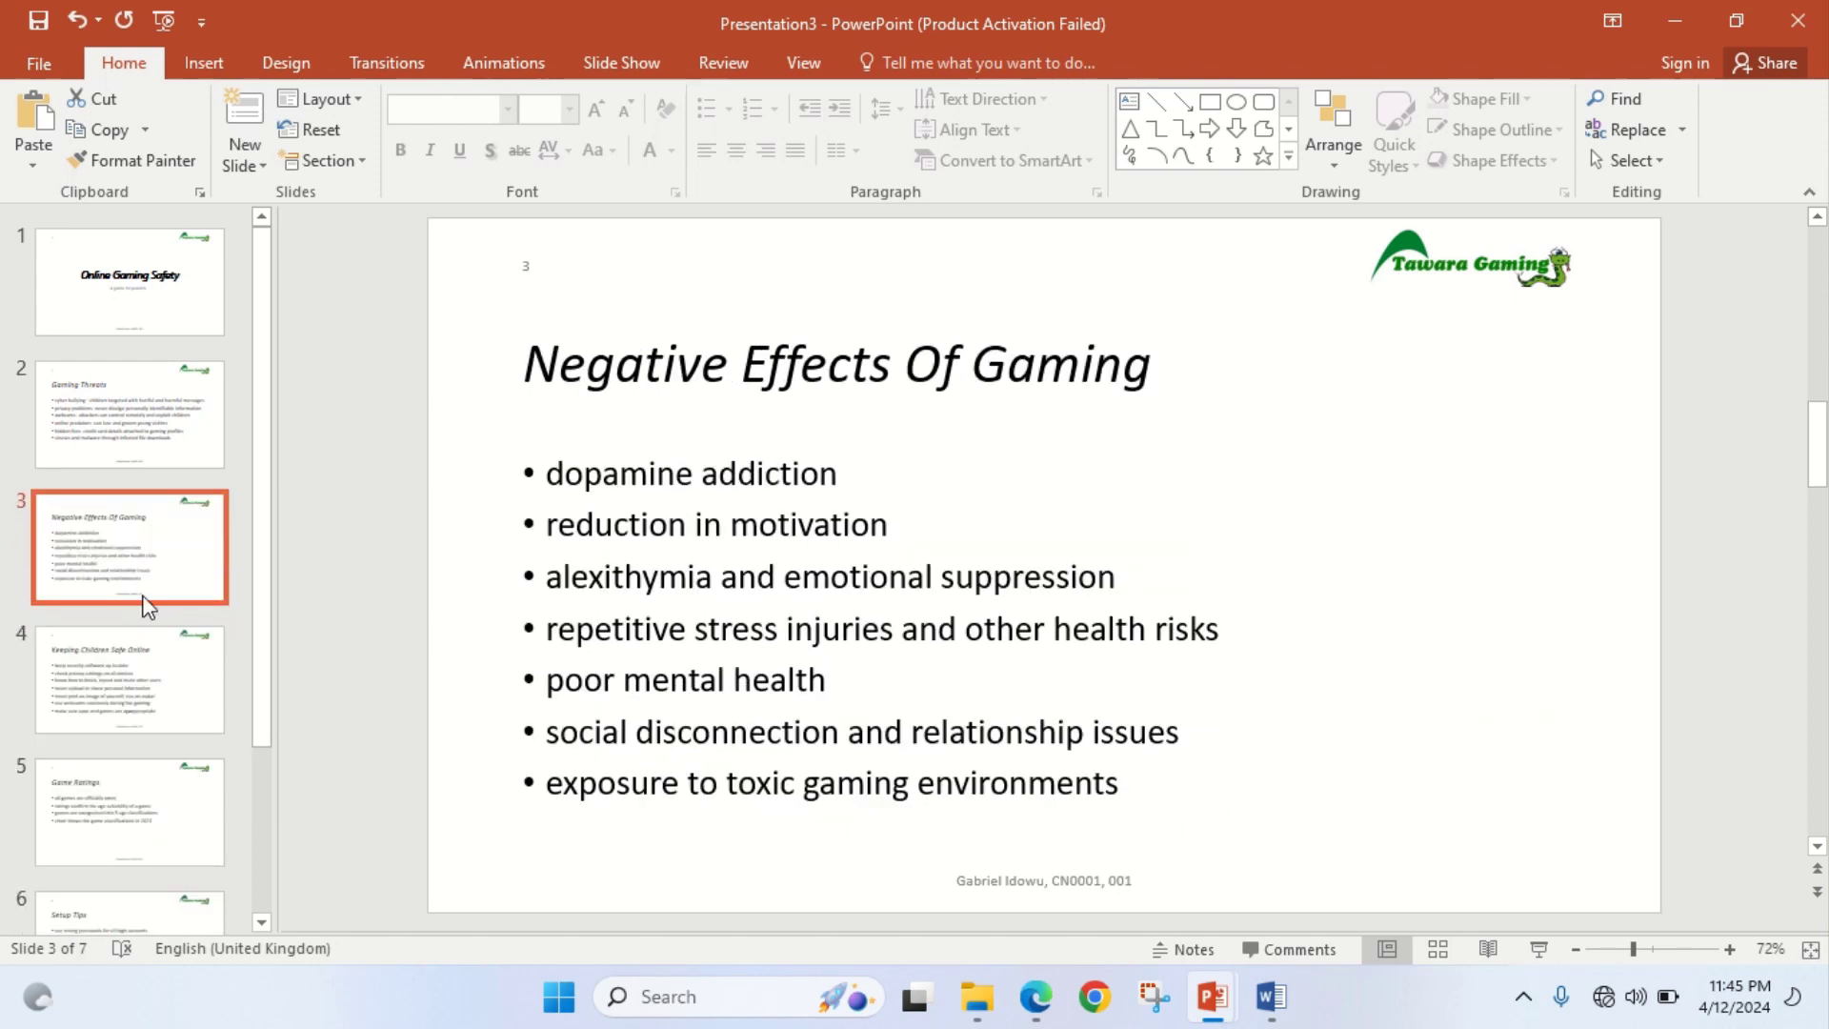
left_click(172, 707)
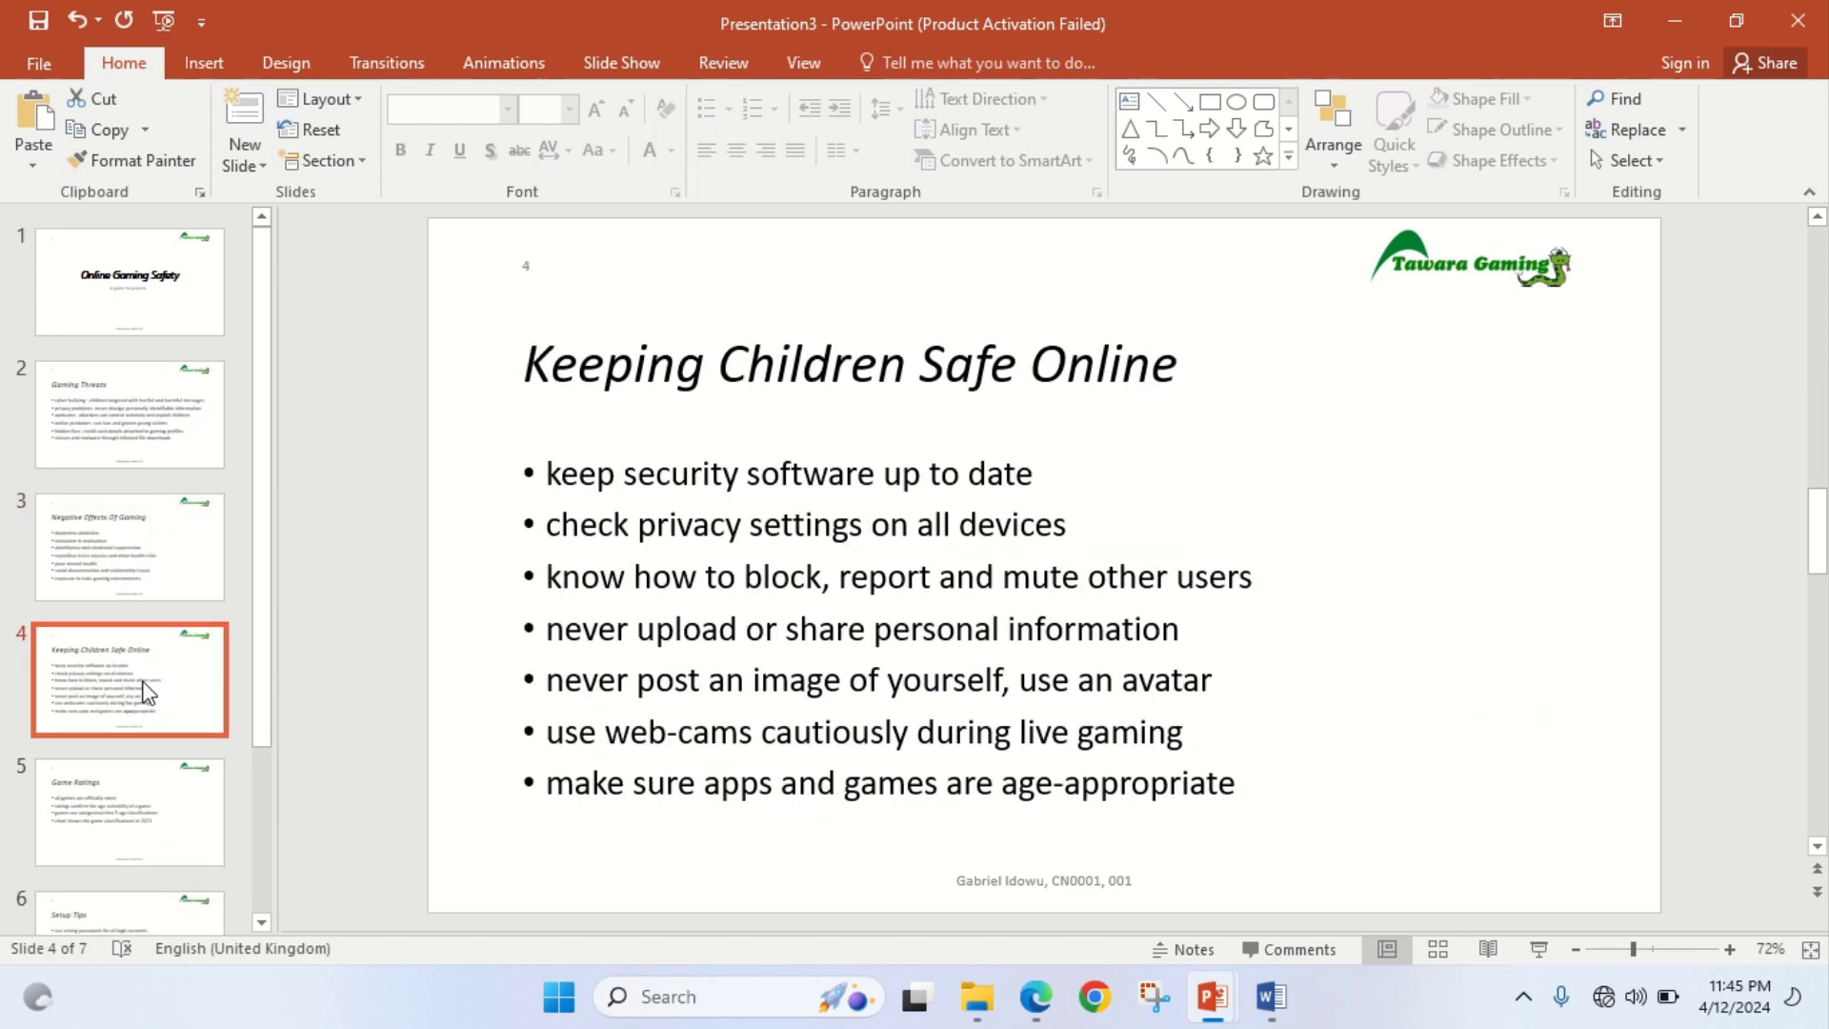
Select the Negative Effects Of Gaming slide and bring up its slide actions menu
left_click(1037, 997)
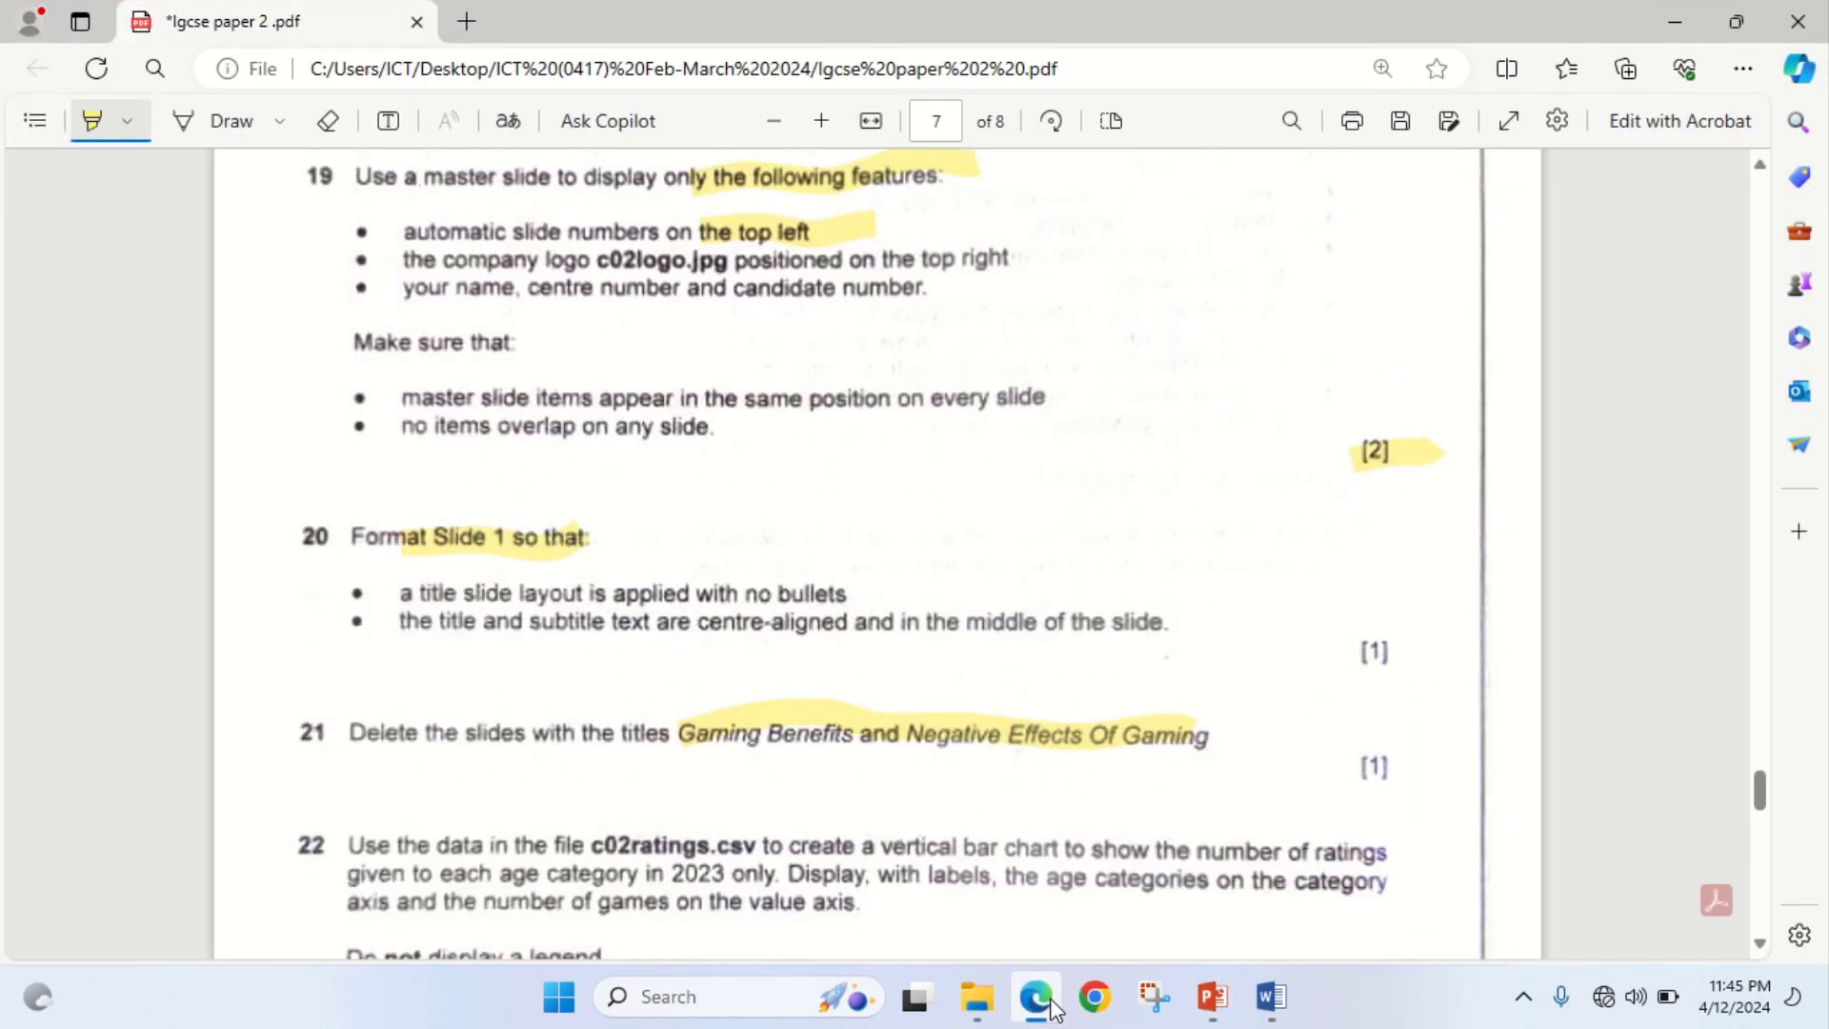
left_click(1051, 1007)
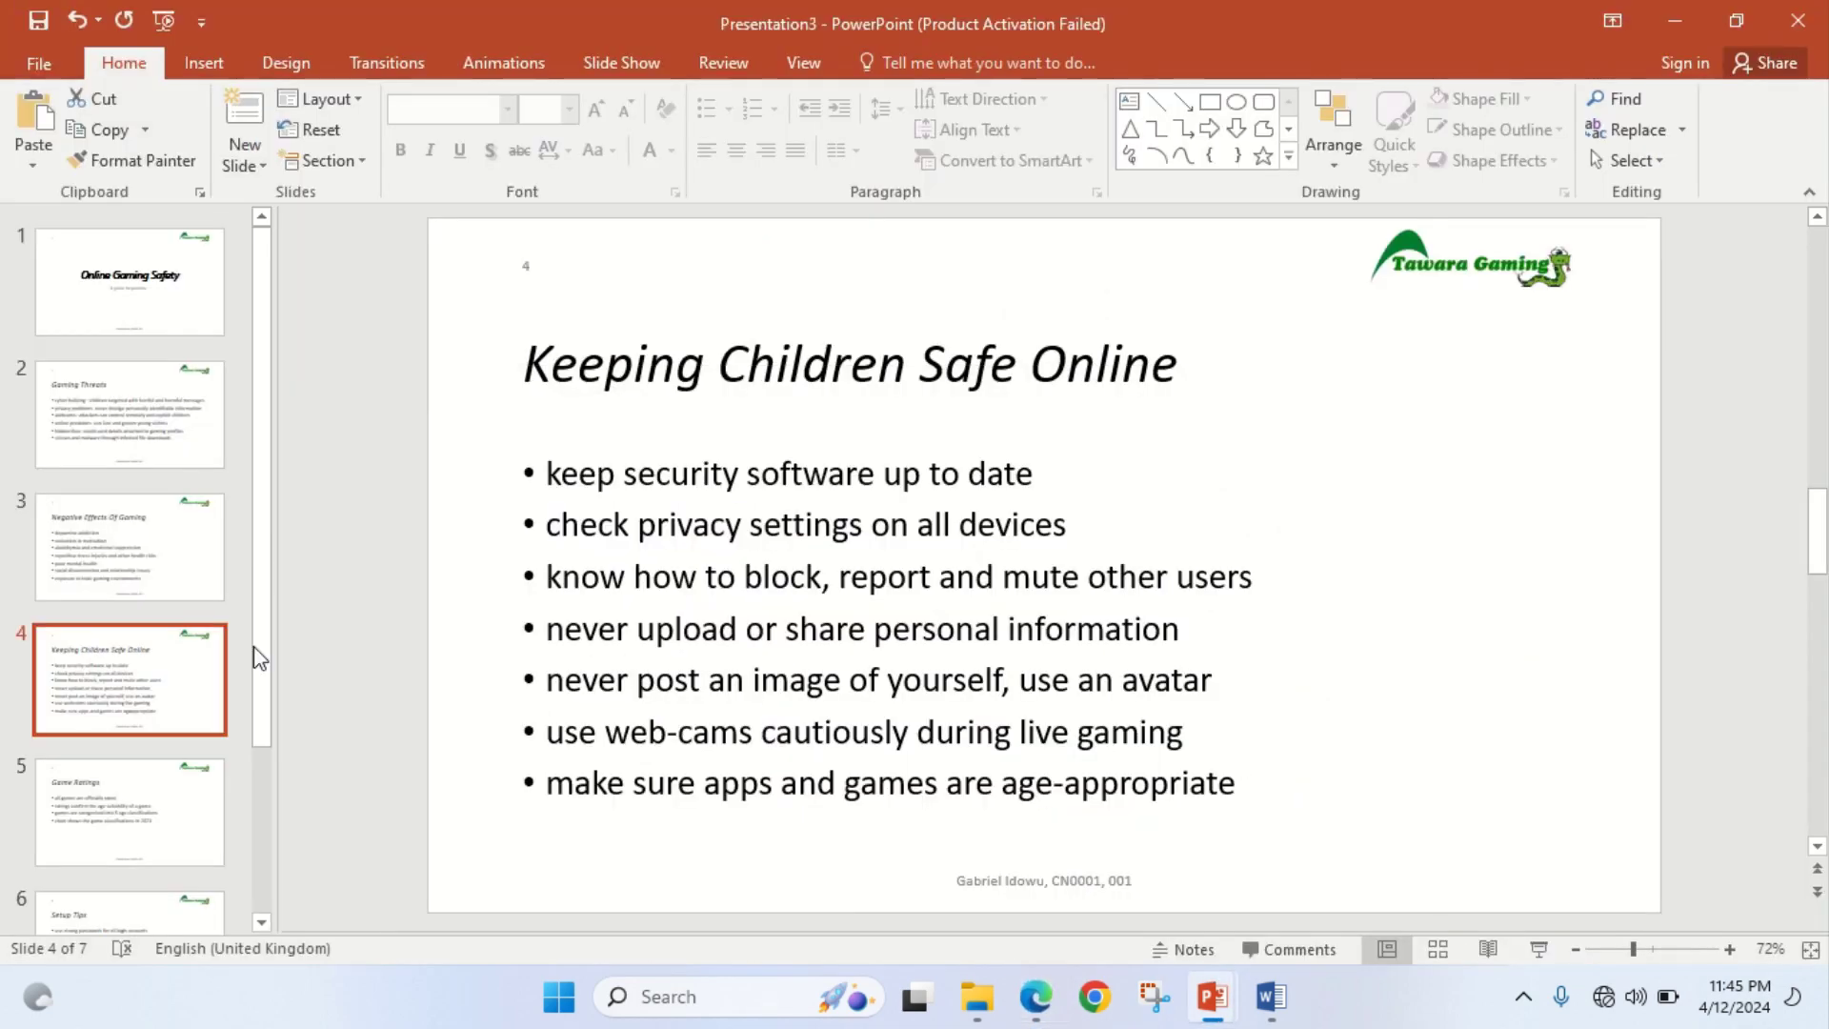
left_click(116, 548)
key("Down")
key("Up")
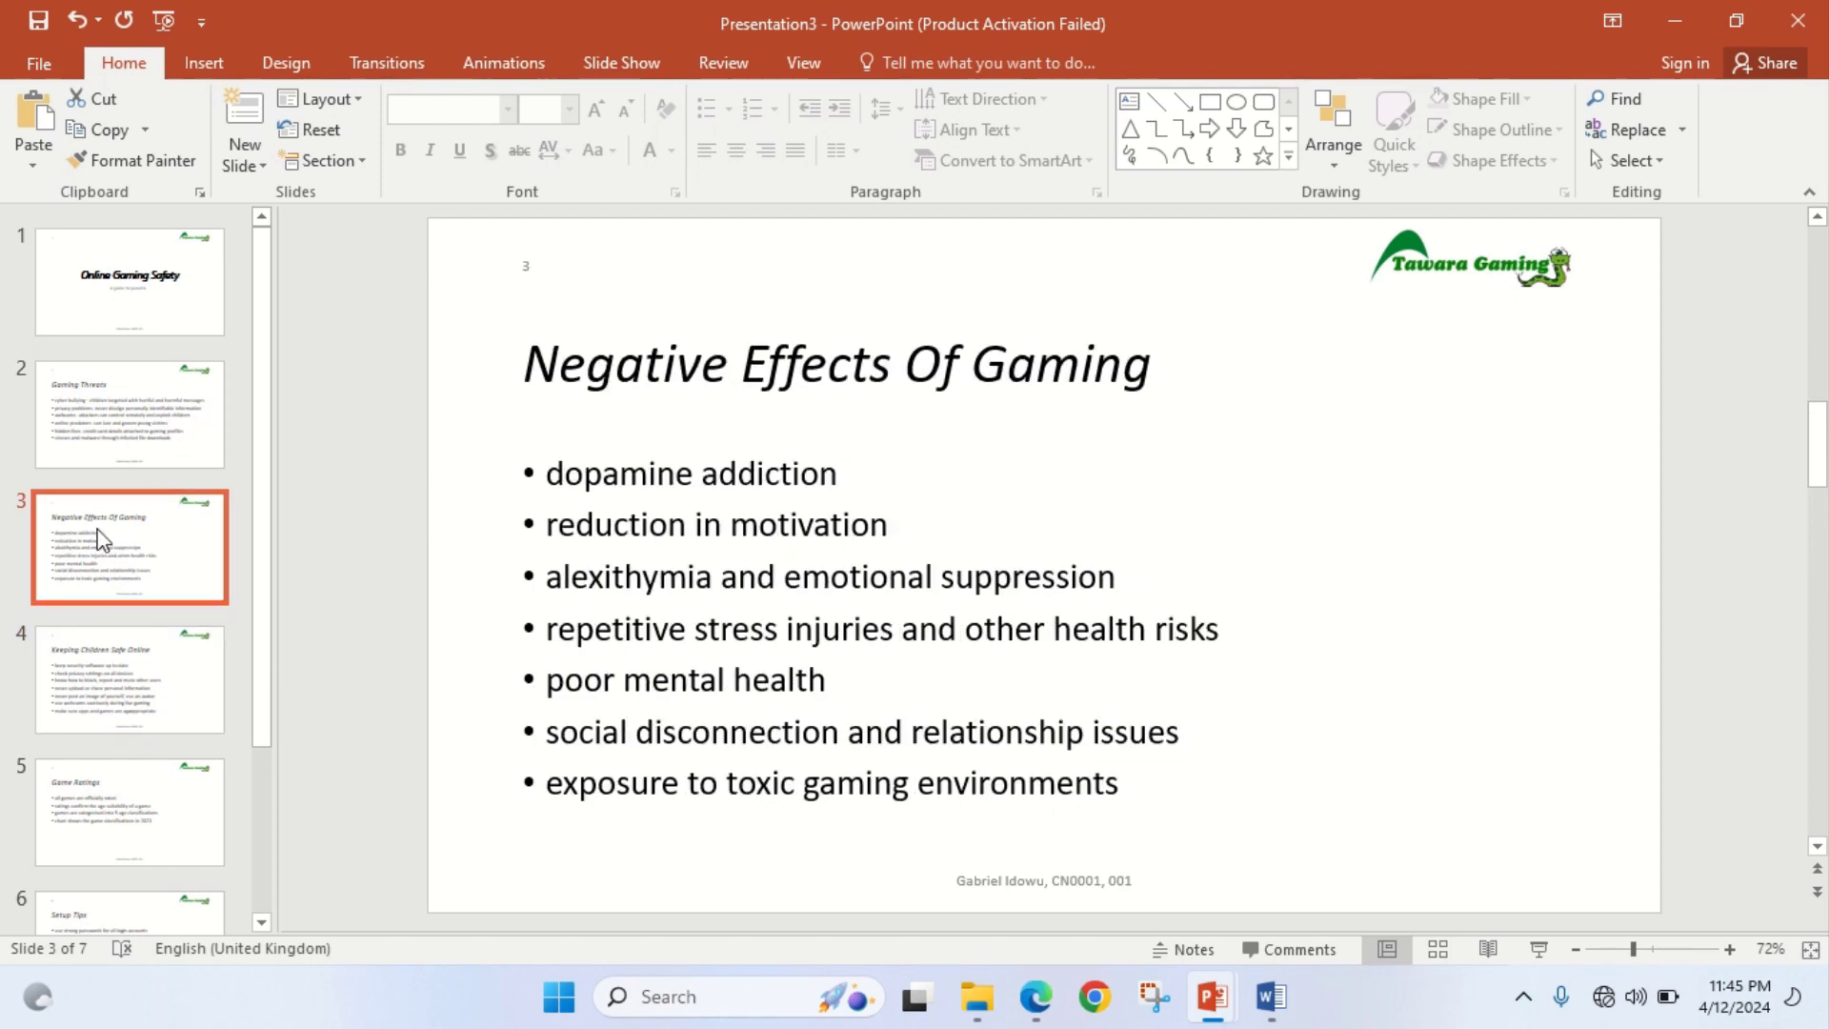
right_click(103, 540)
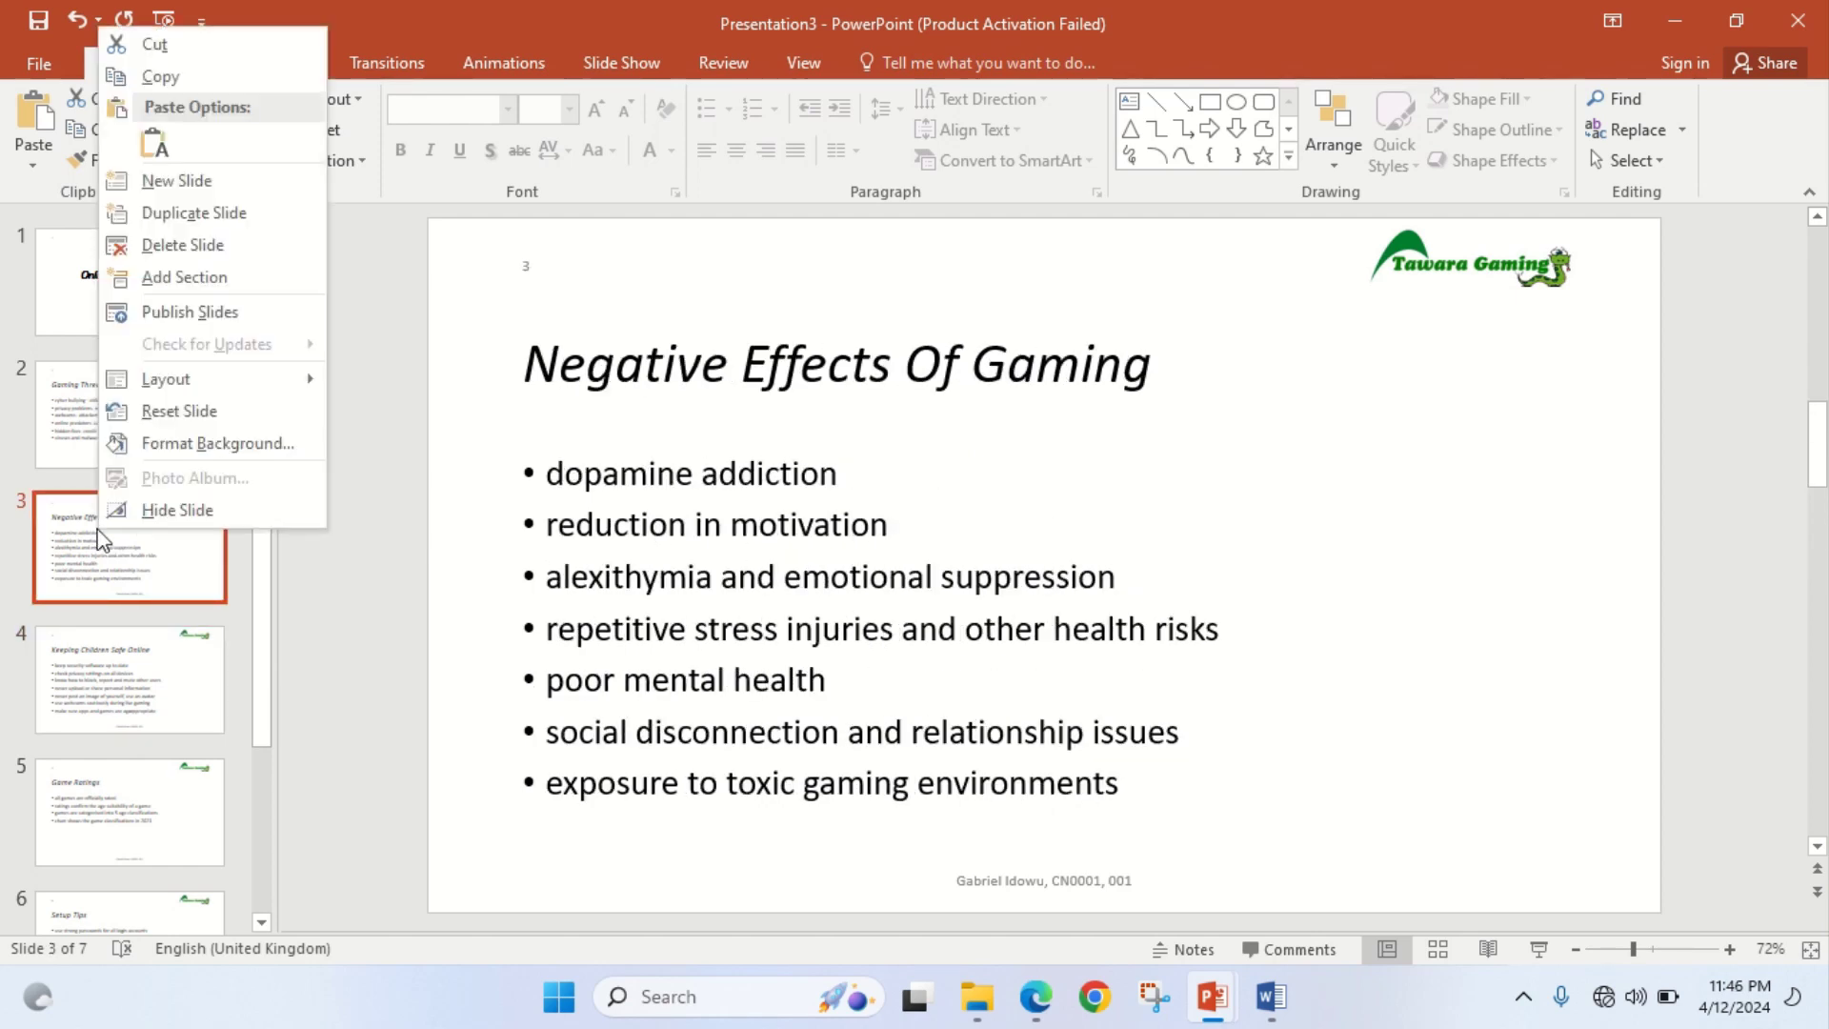
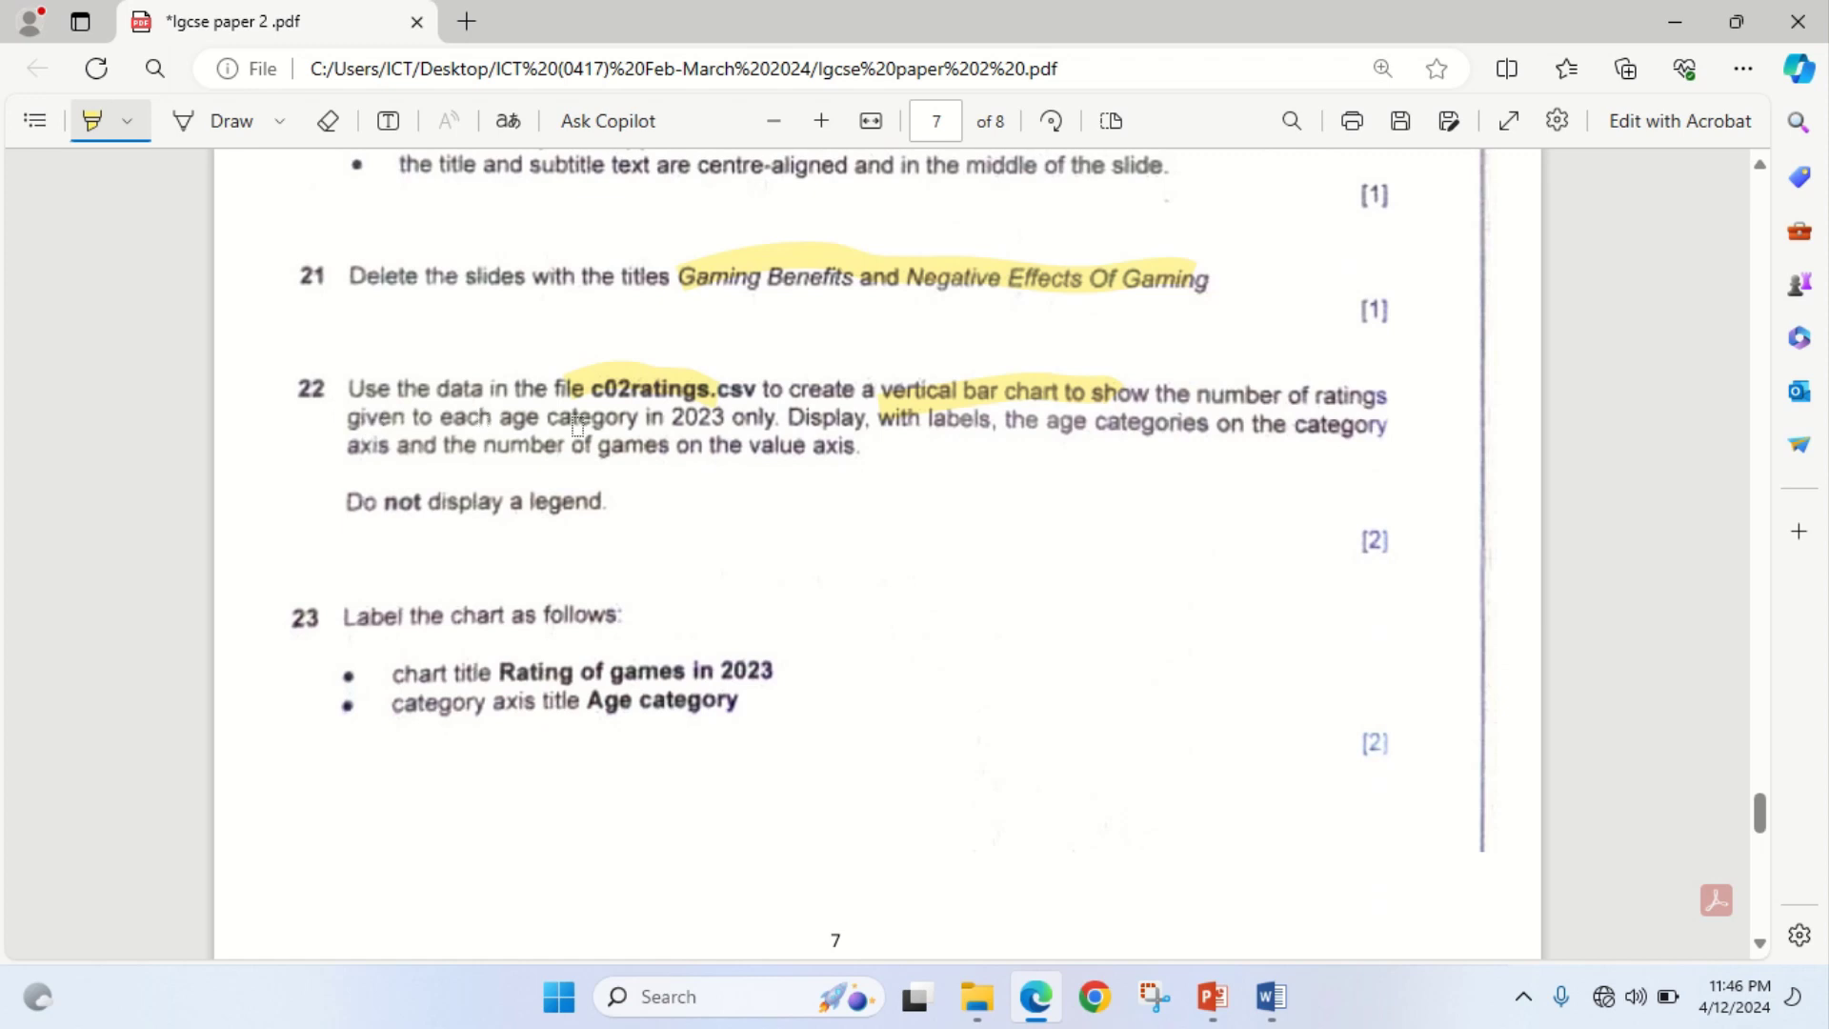
Highlight question 22's 2023-only, with-labels, number-of-games value axis and 'Do not display a legend' phrases in yellow
left_click_drag(579, 429, 770, 433)
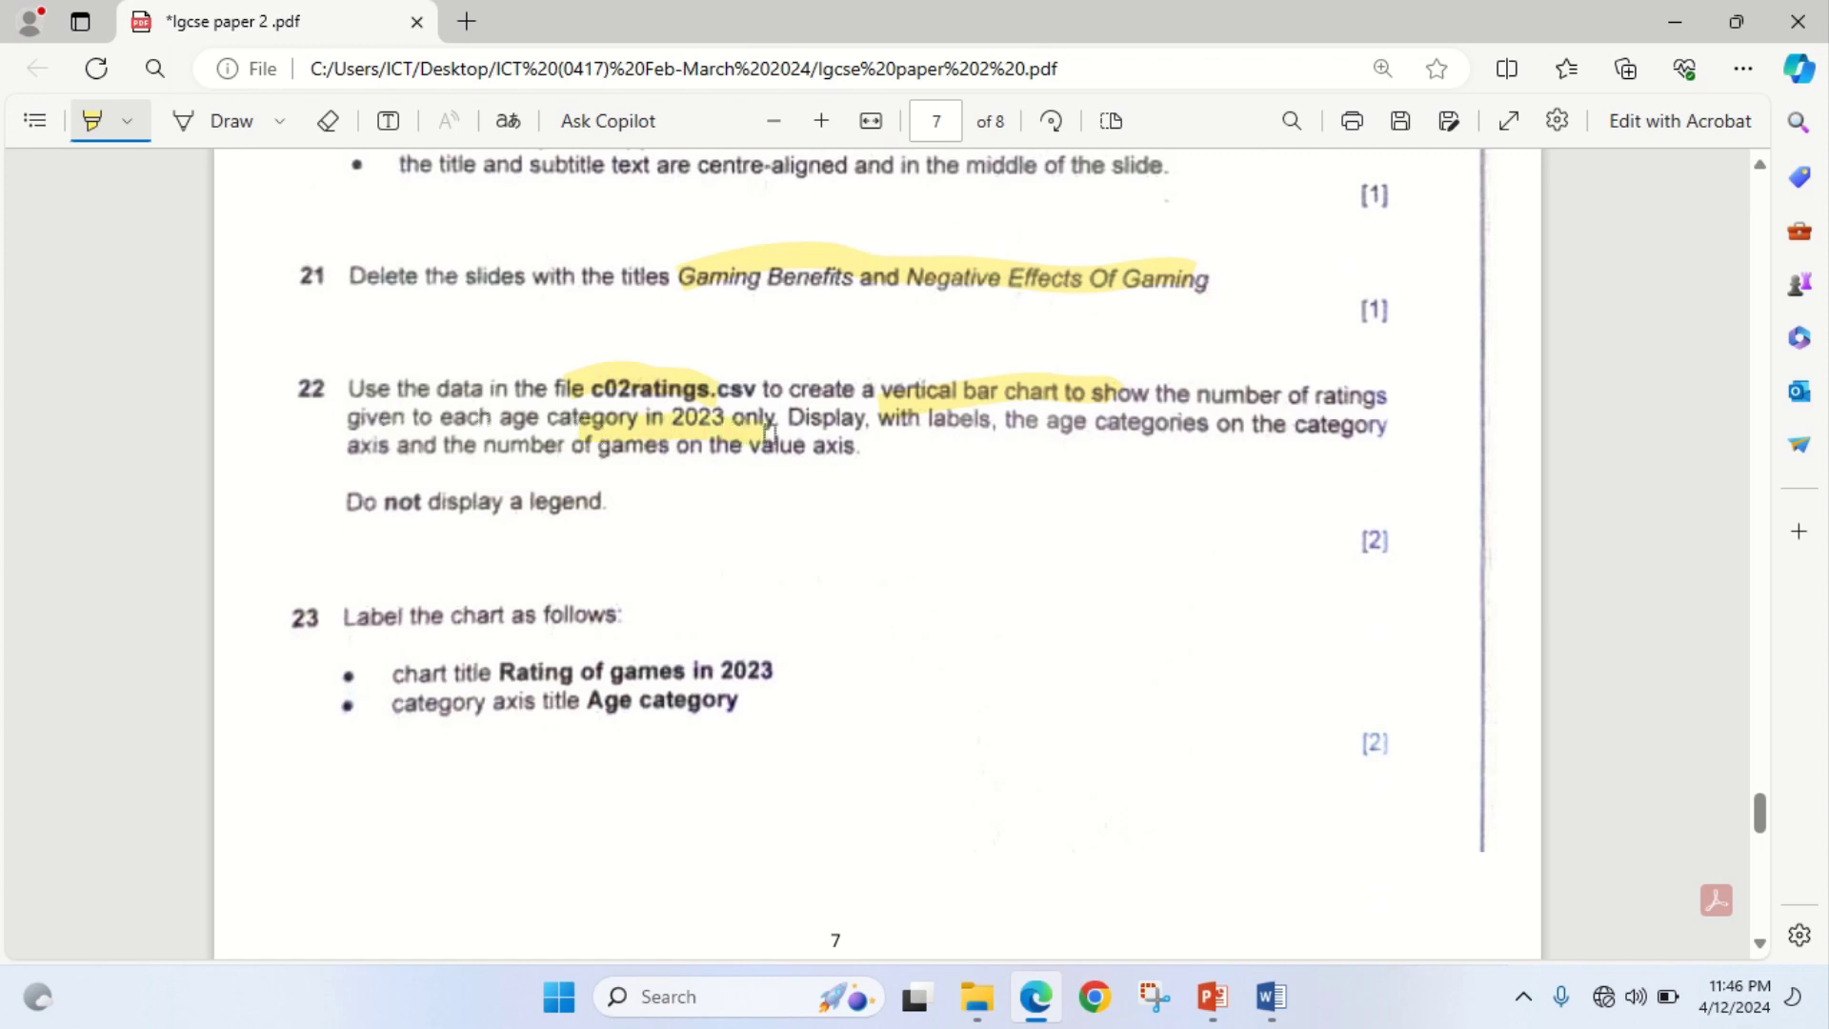
left_click_drag(876, 426, 1352, 434)
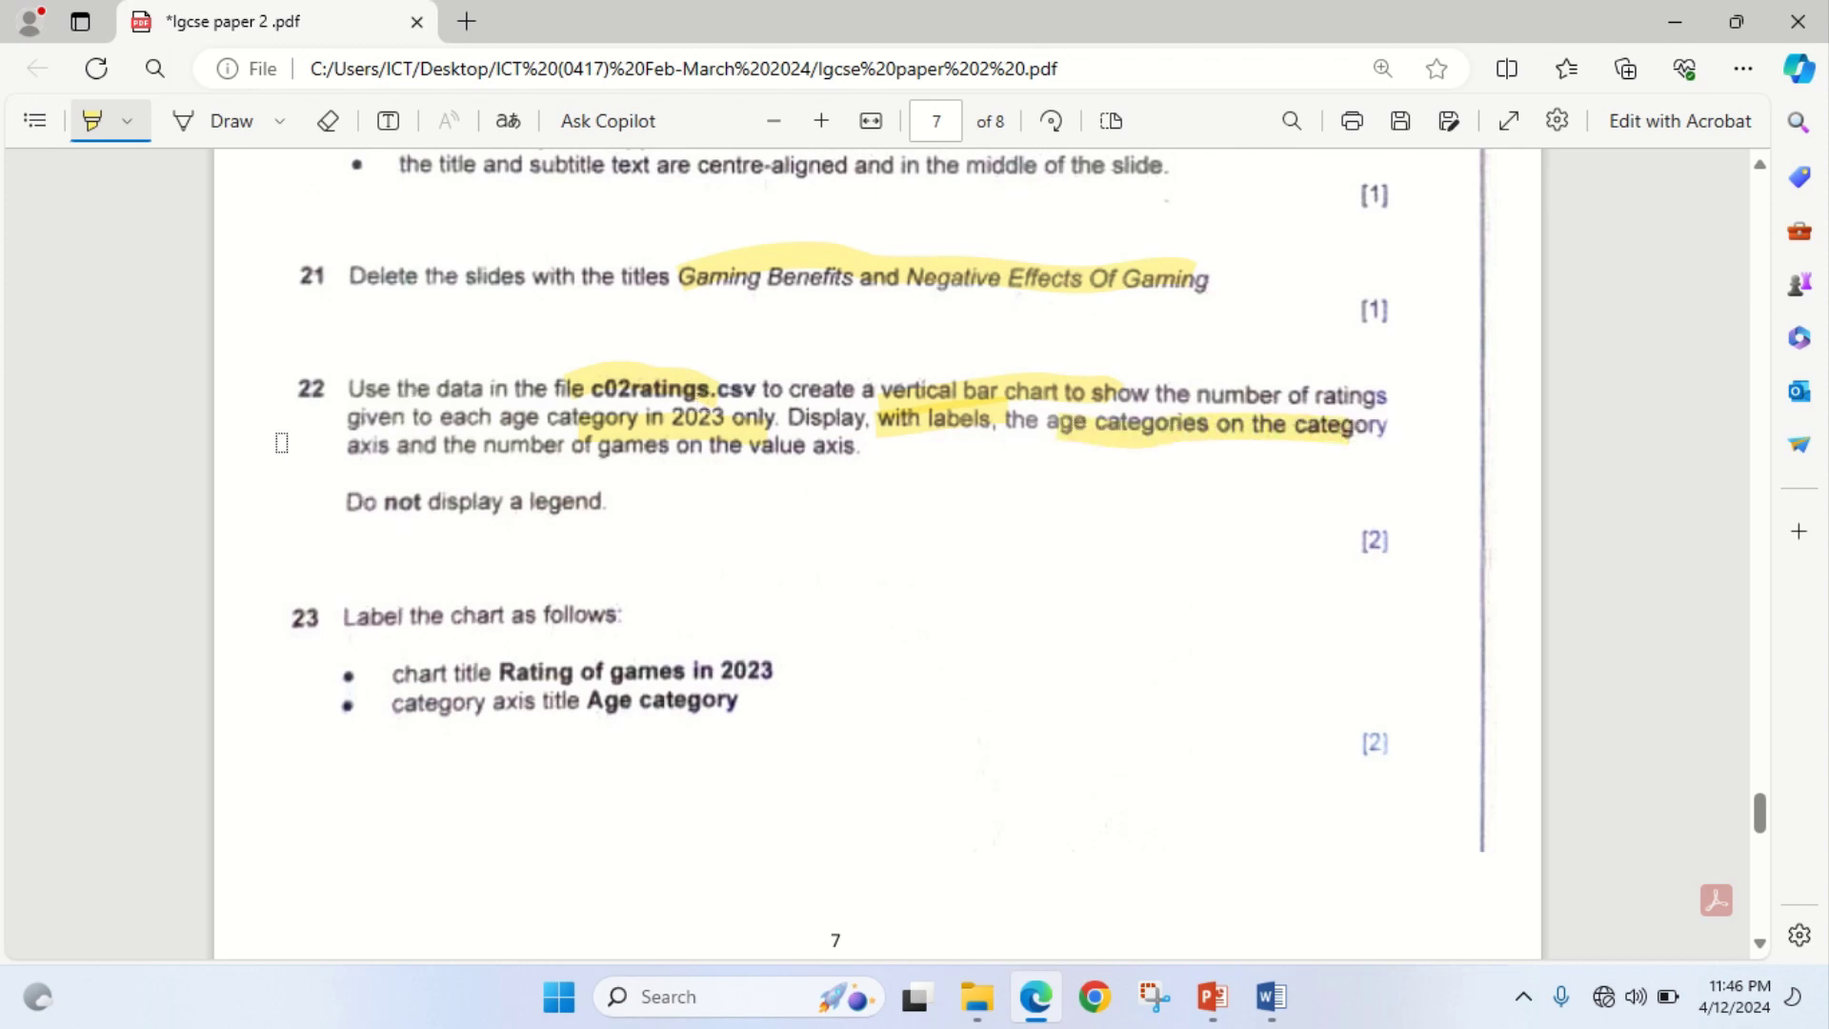
left_click_drag(488, 454, 869, 455)
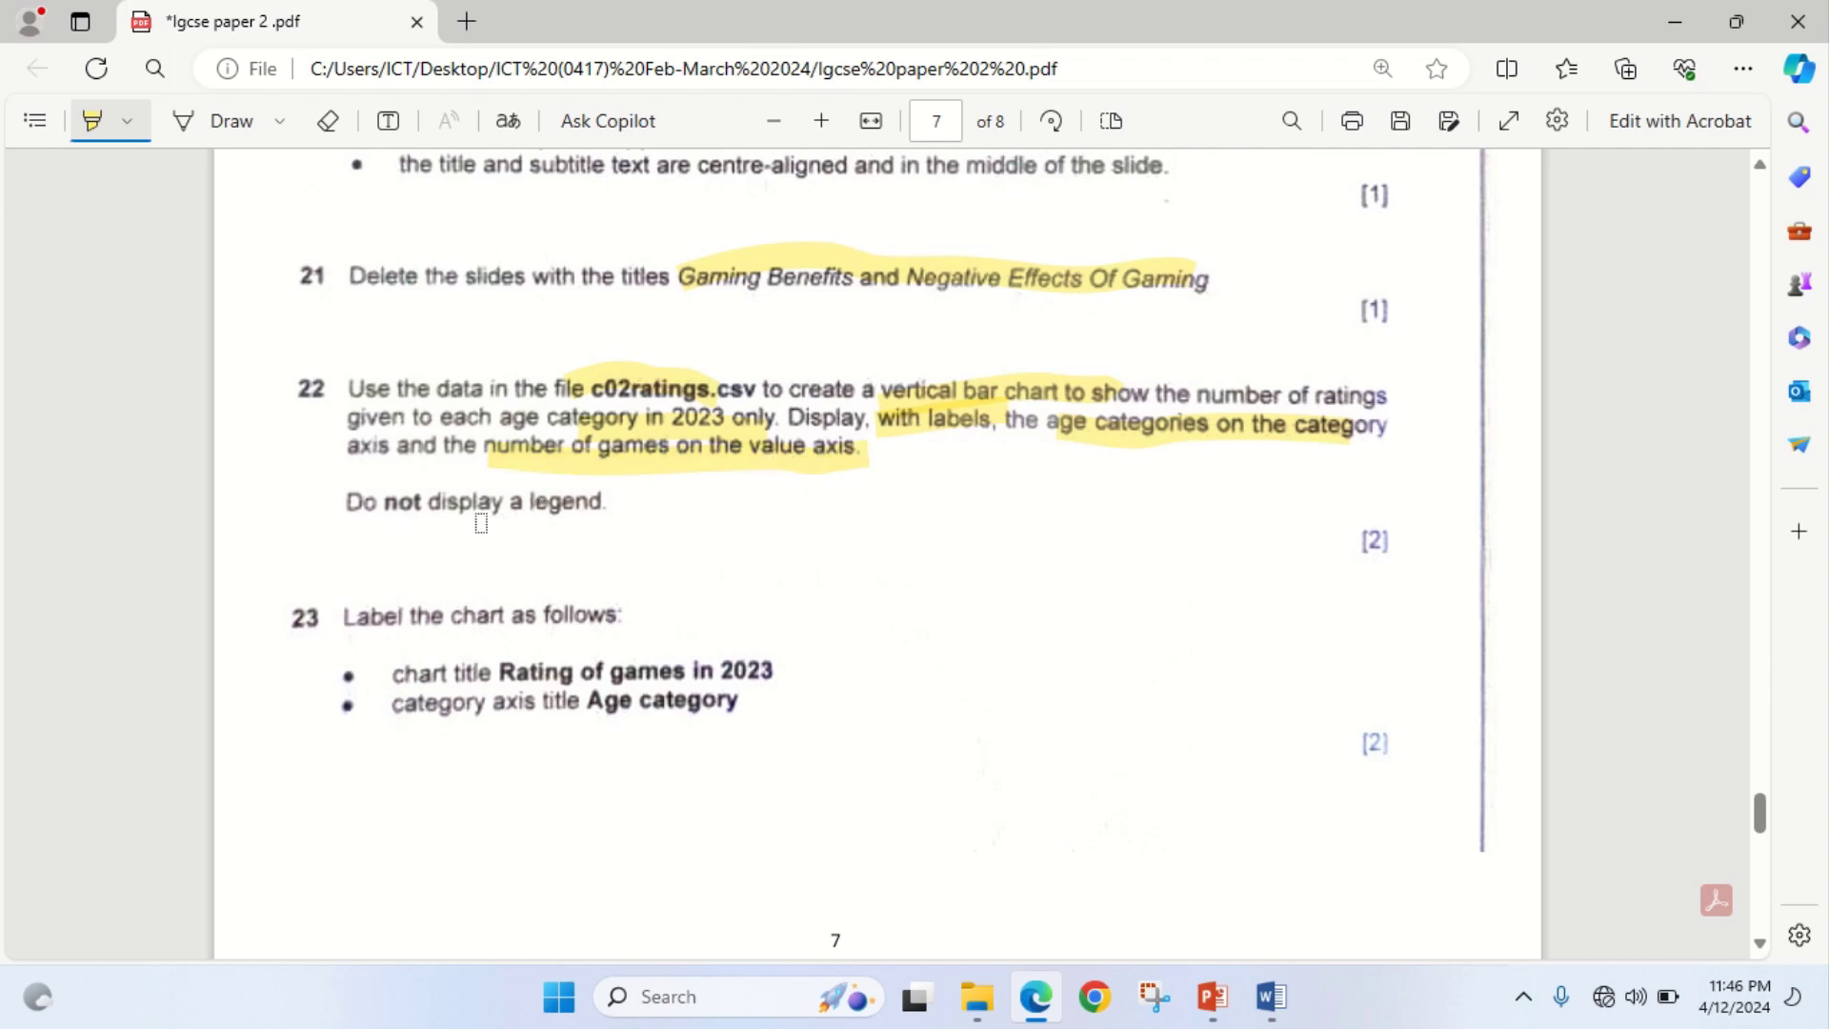
left_click_drag(345, 502, 611, 513)
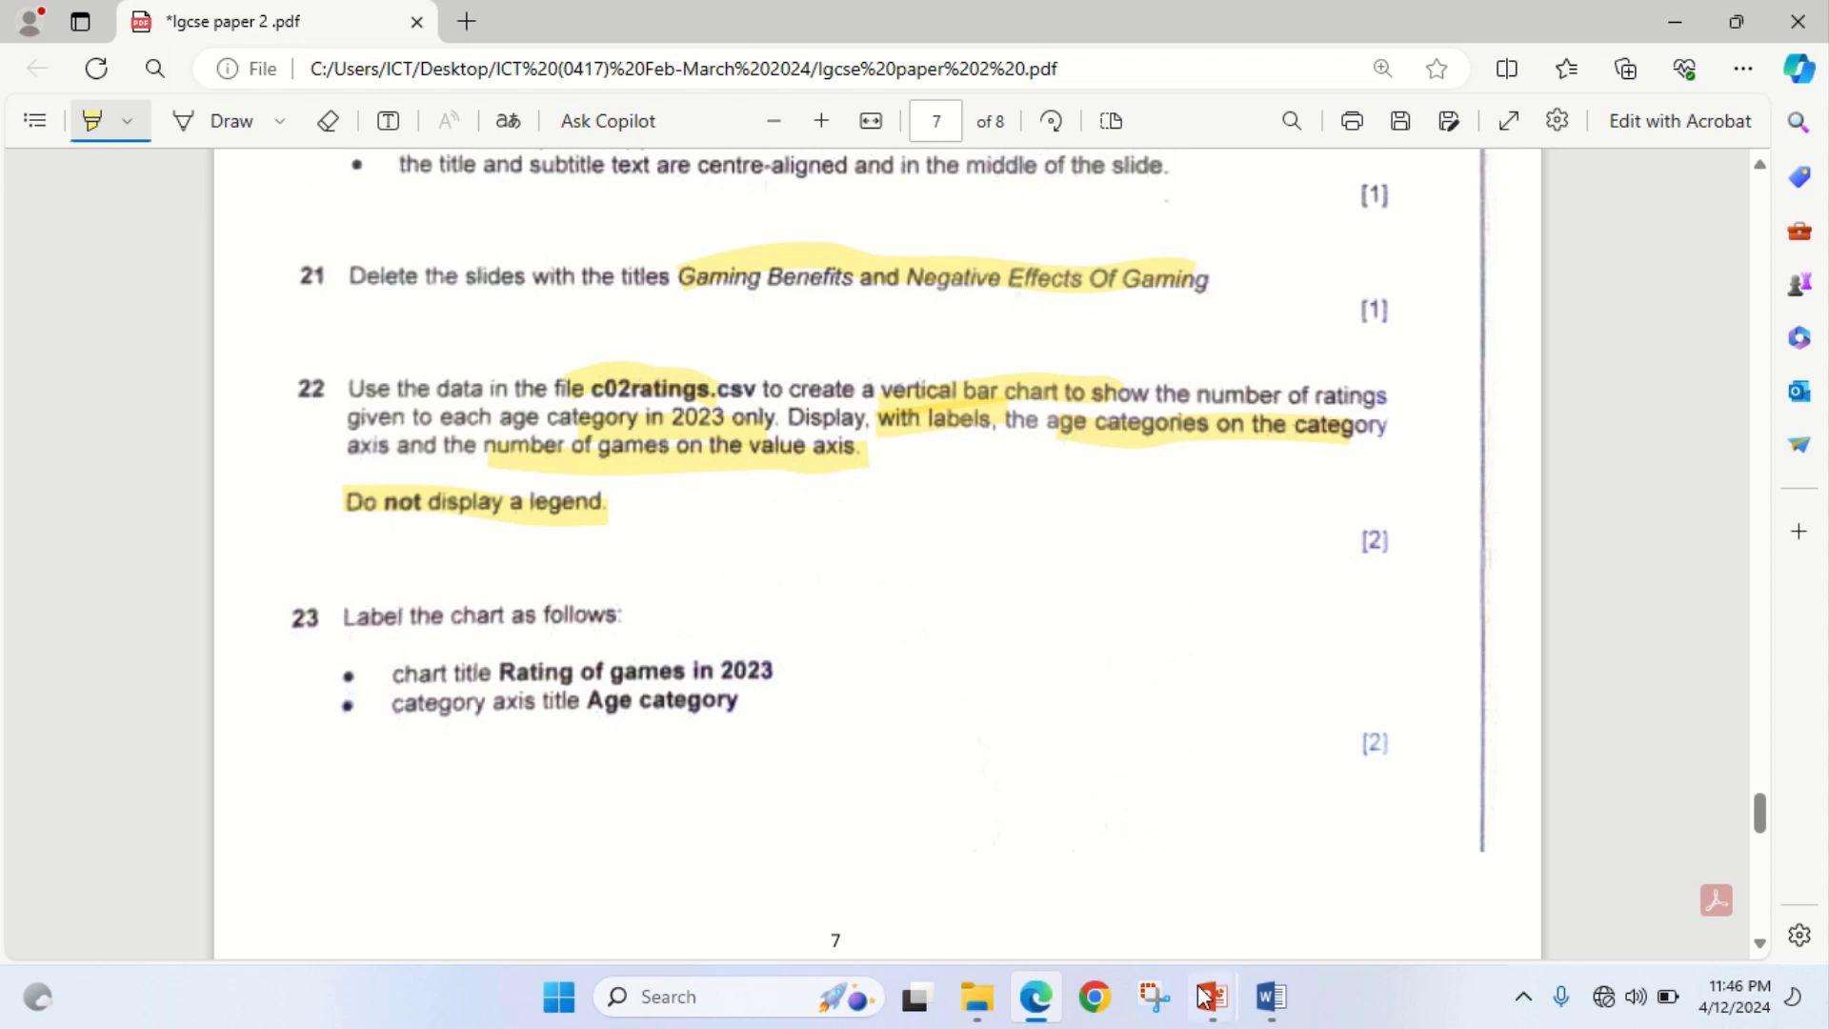
Minimise the exam paper and open c02ratings.csv from the Paper2 folder in Excel
left_click(993, 1005)
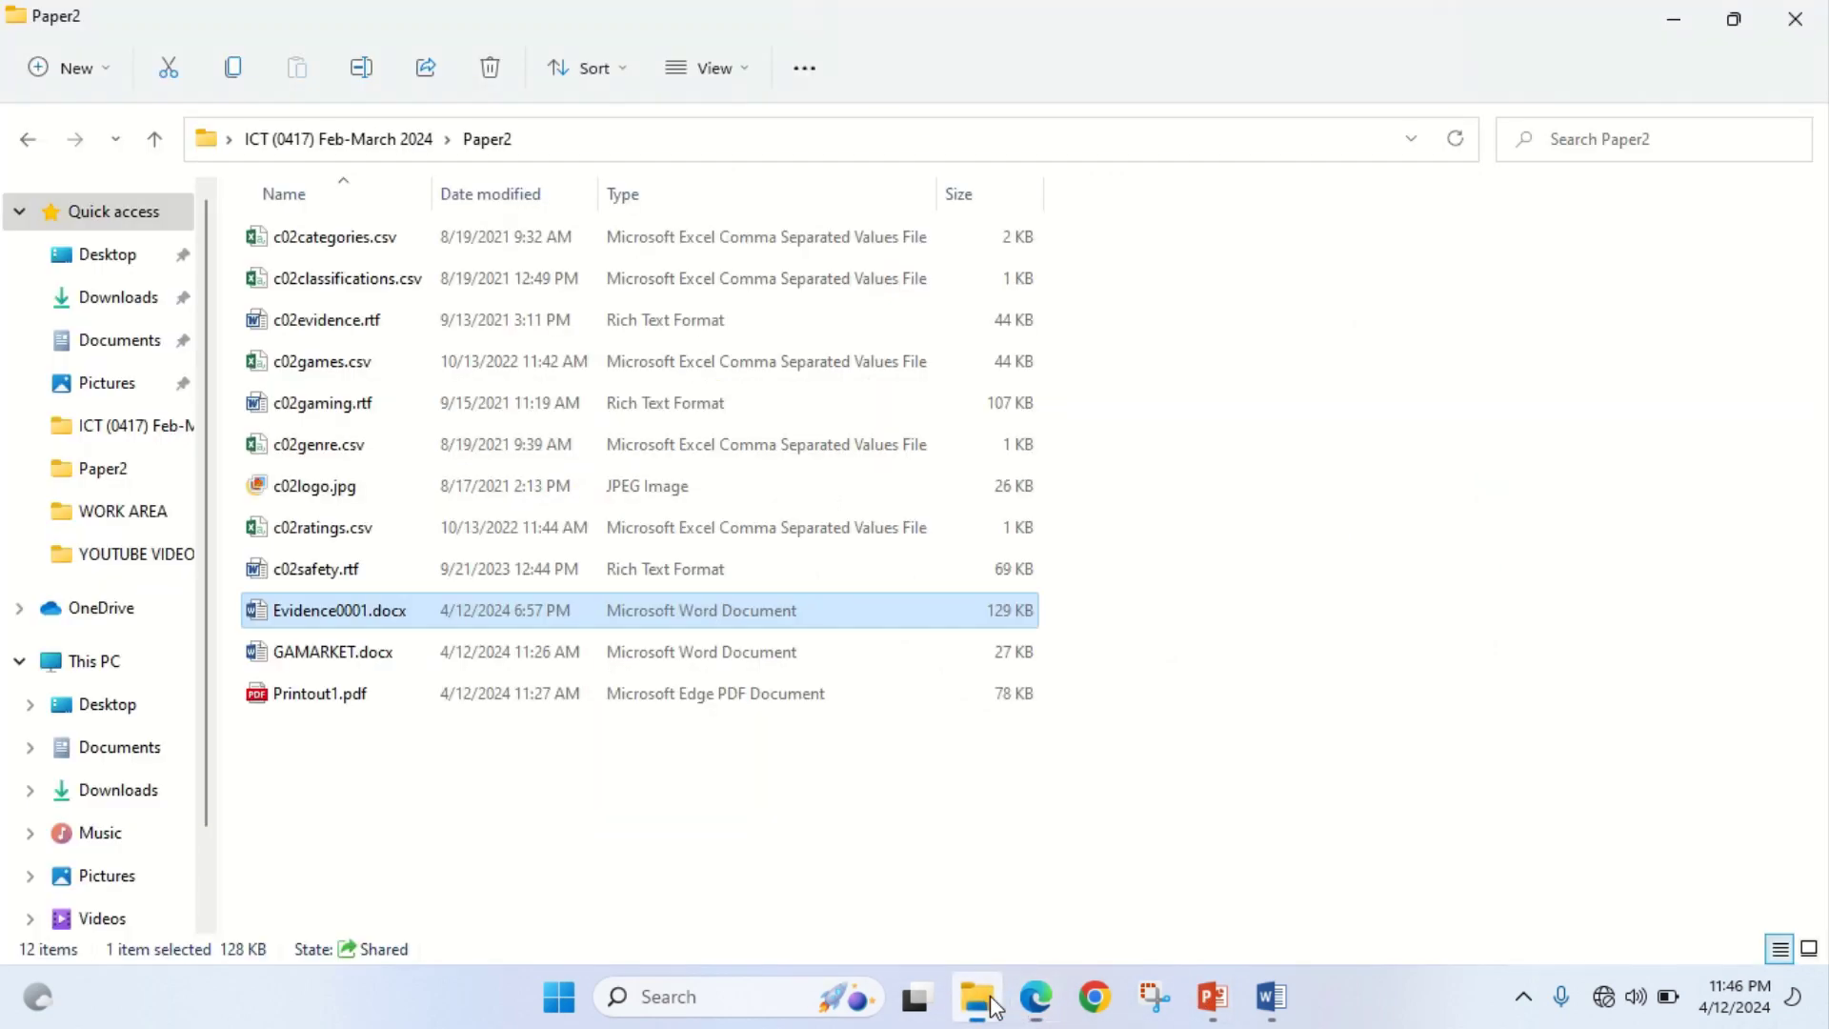
left_click(1041, 1001)
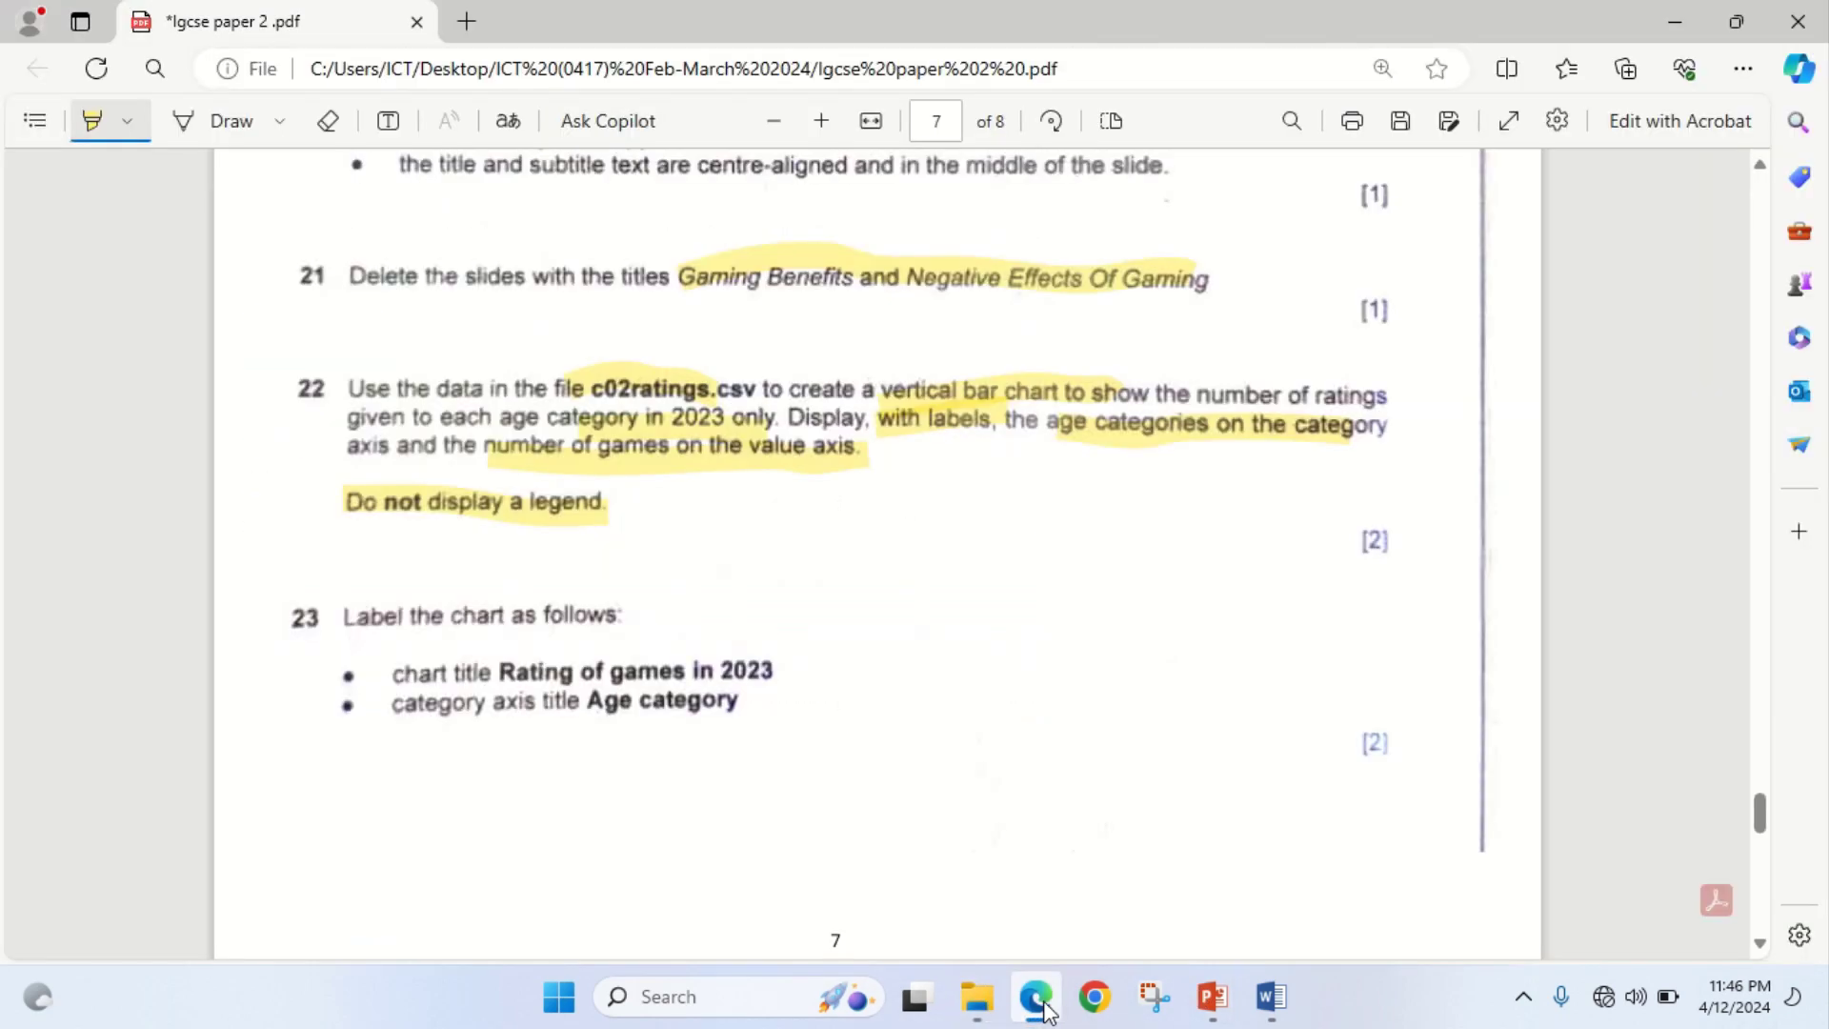
left_click(1038, 1000)
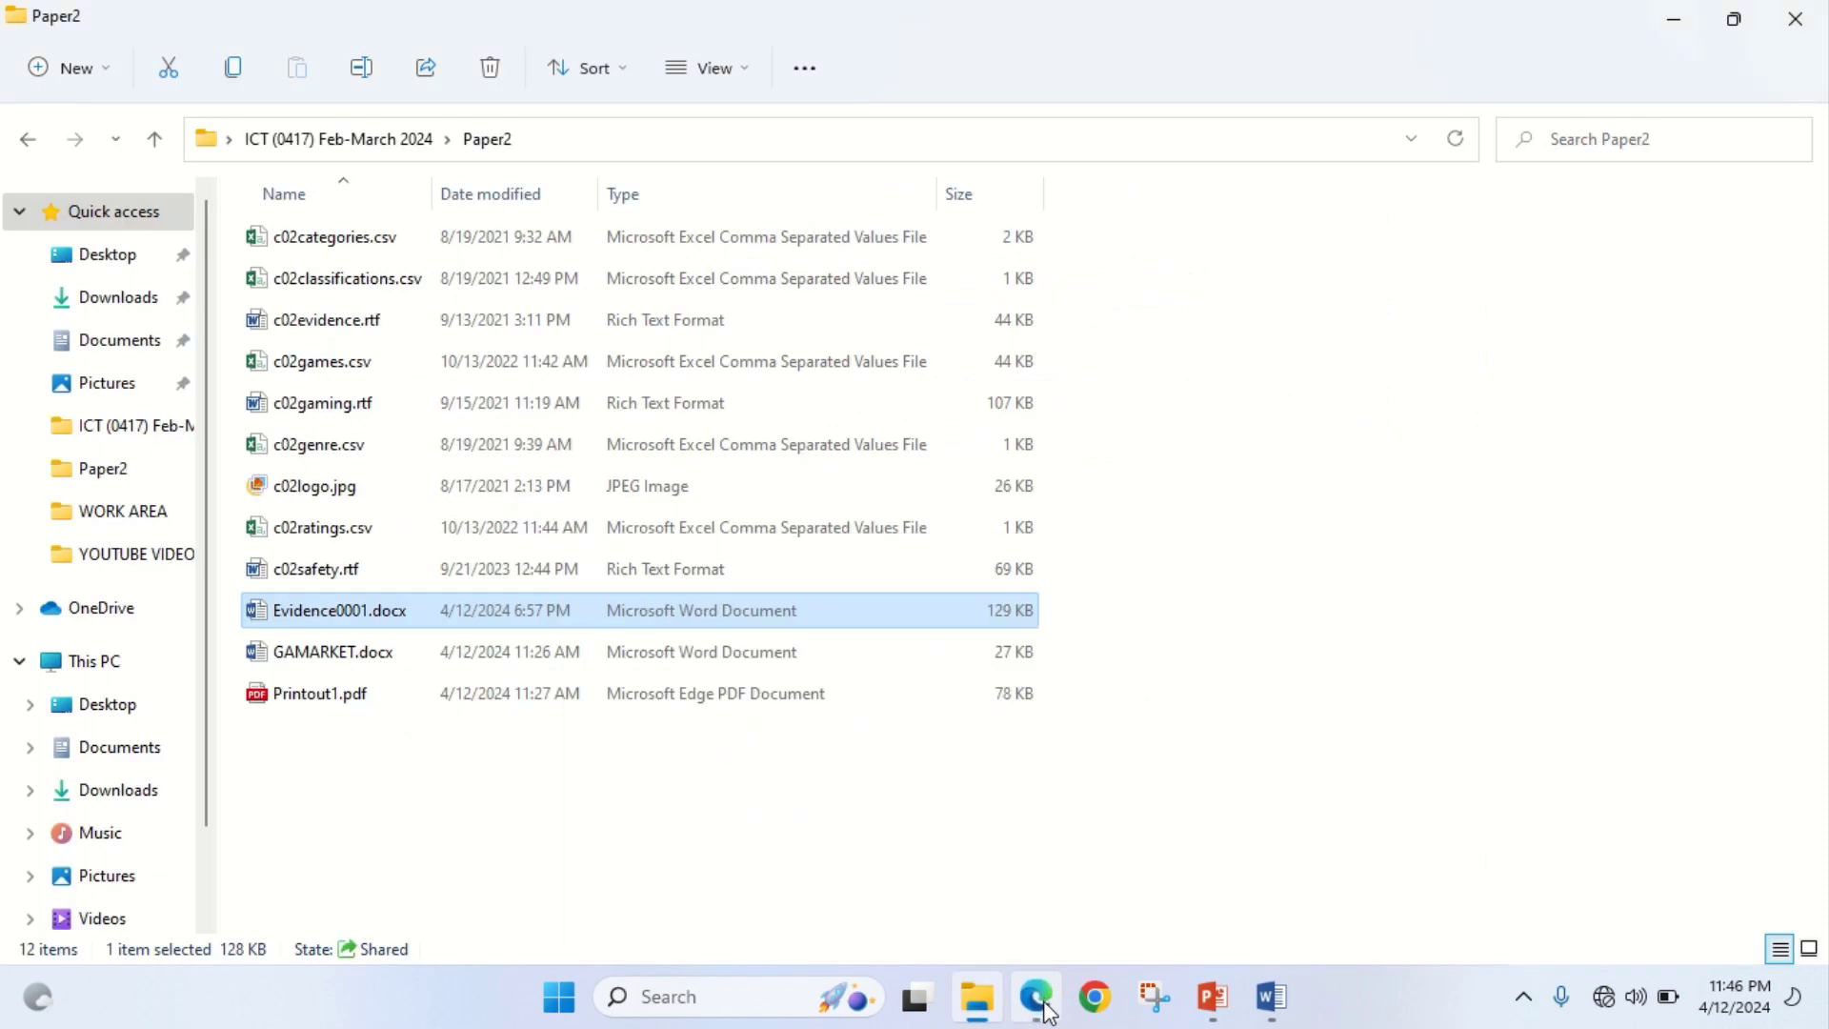
double_click(334, 531)
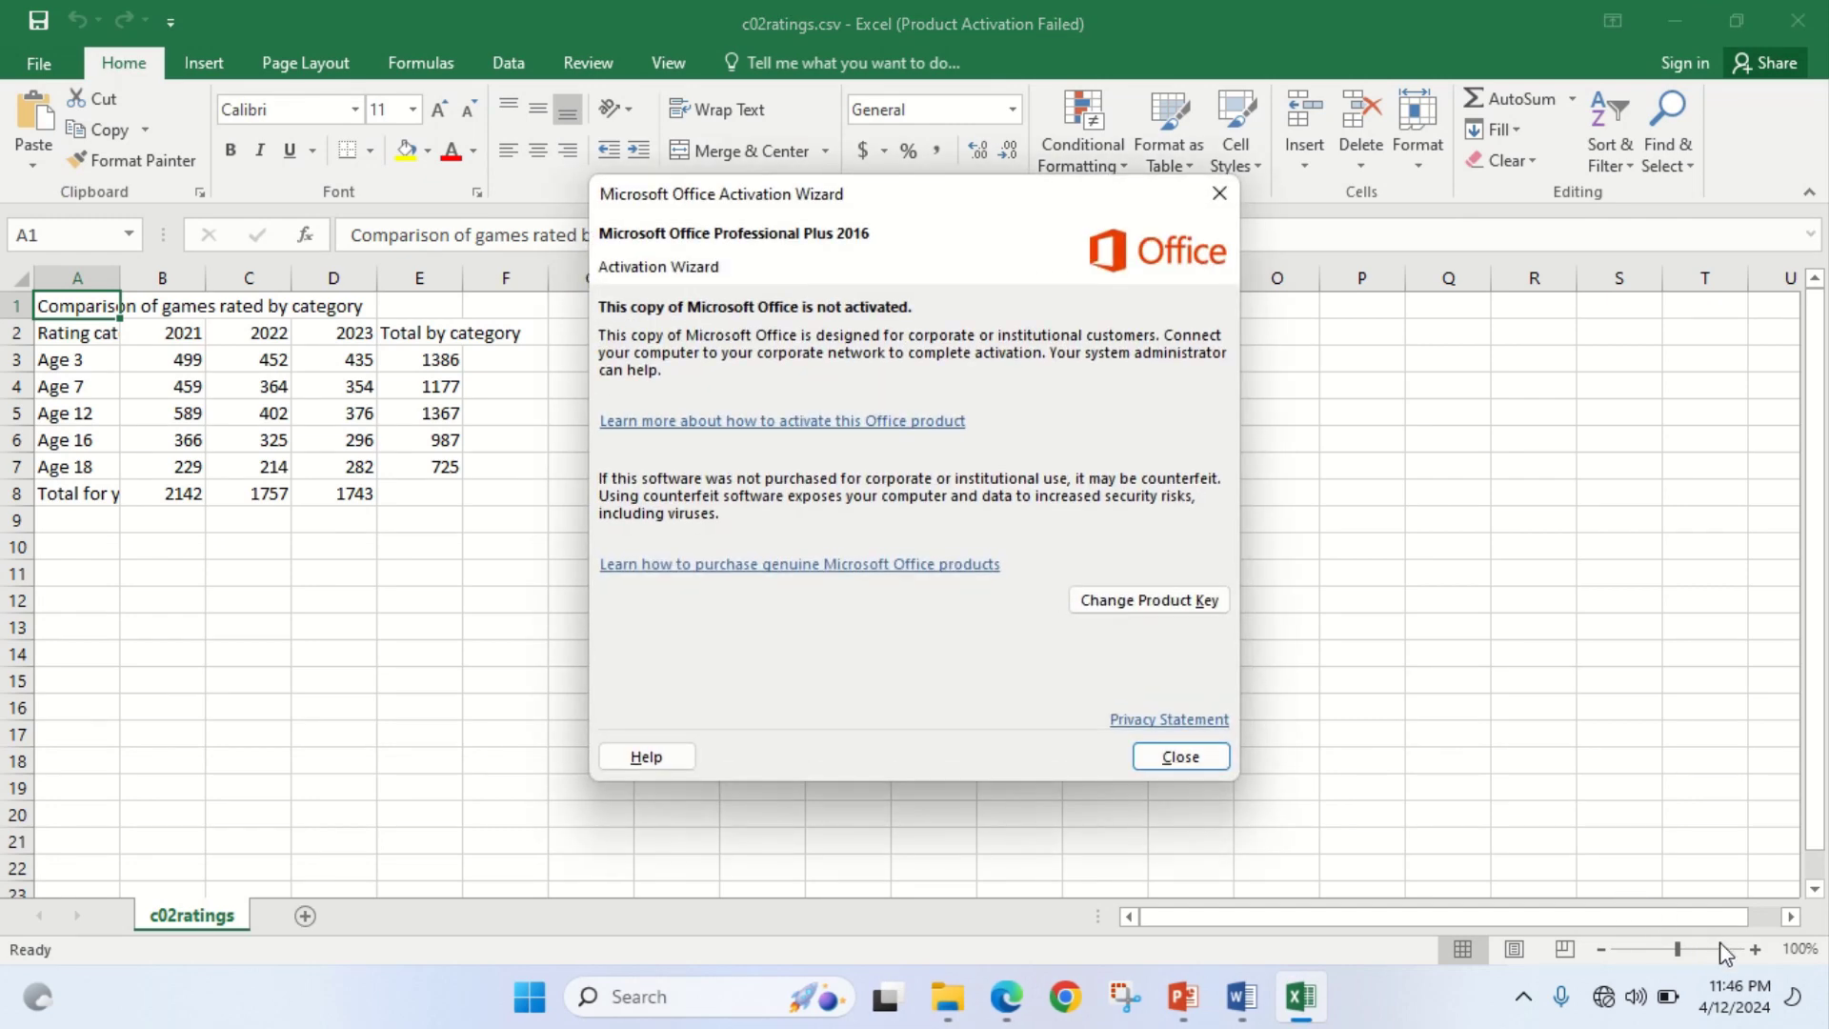
Close the Office activation notice and zoom the worksheet to 150%
left_click(1191, 749)
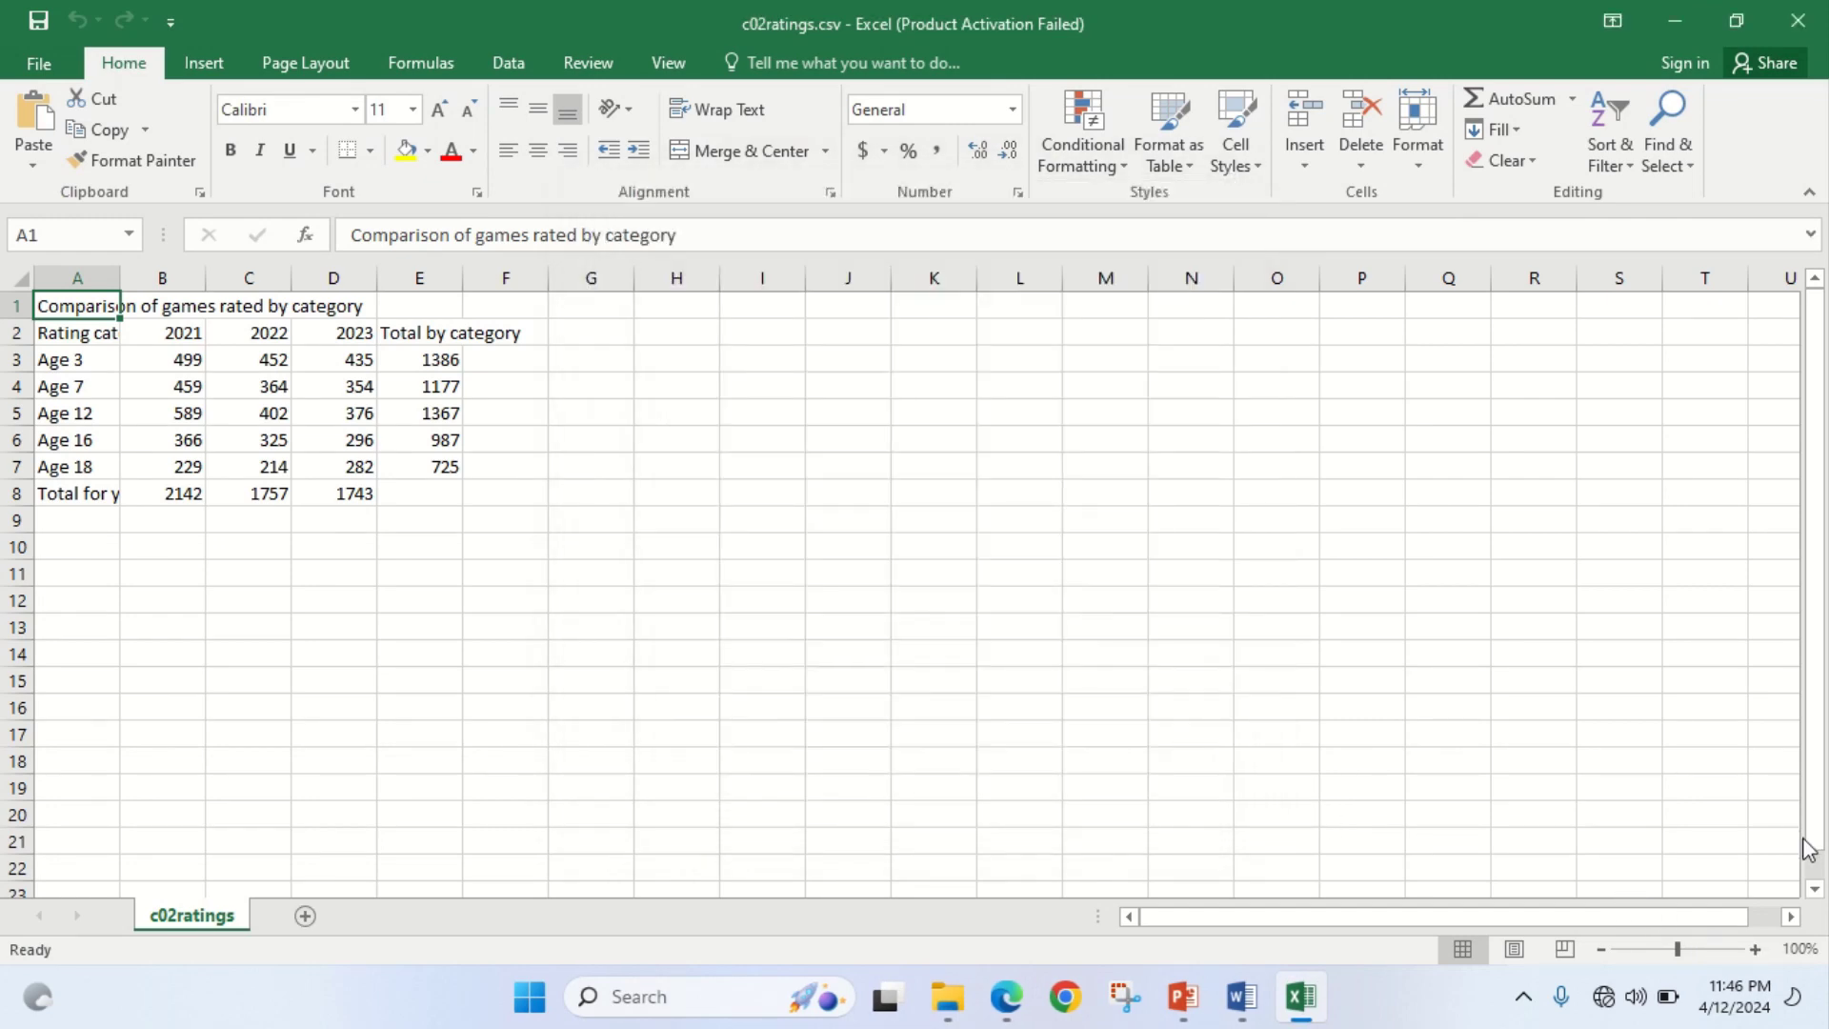
left_click(1756, 949)
left_click(1756, 949)
left_click(1756, 949)
left_click(1755, 948)
left_click(1756, 949)
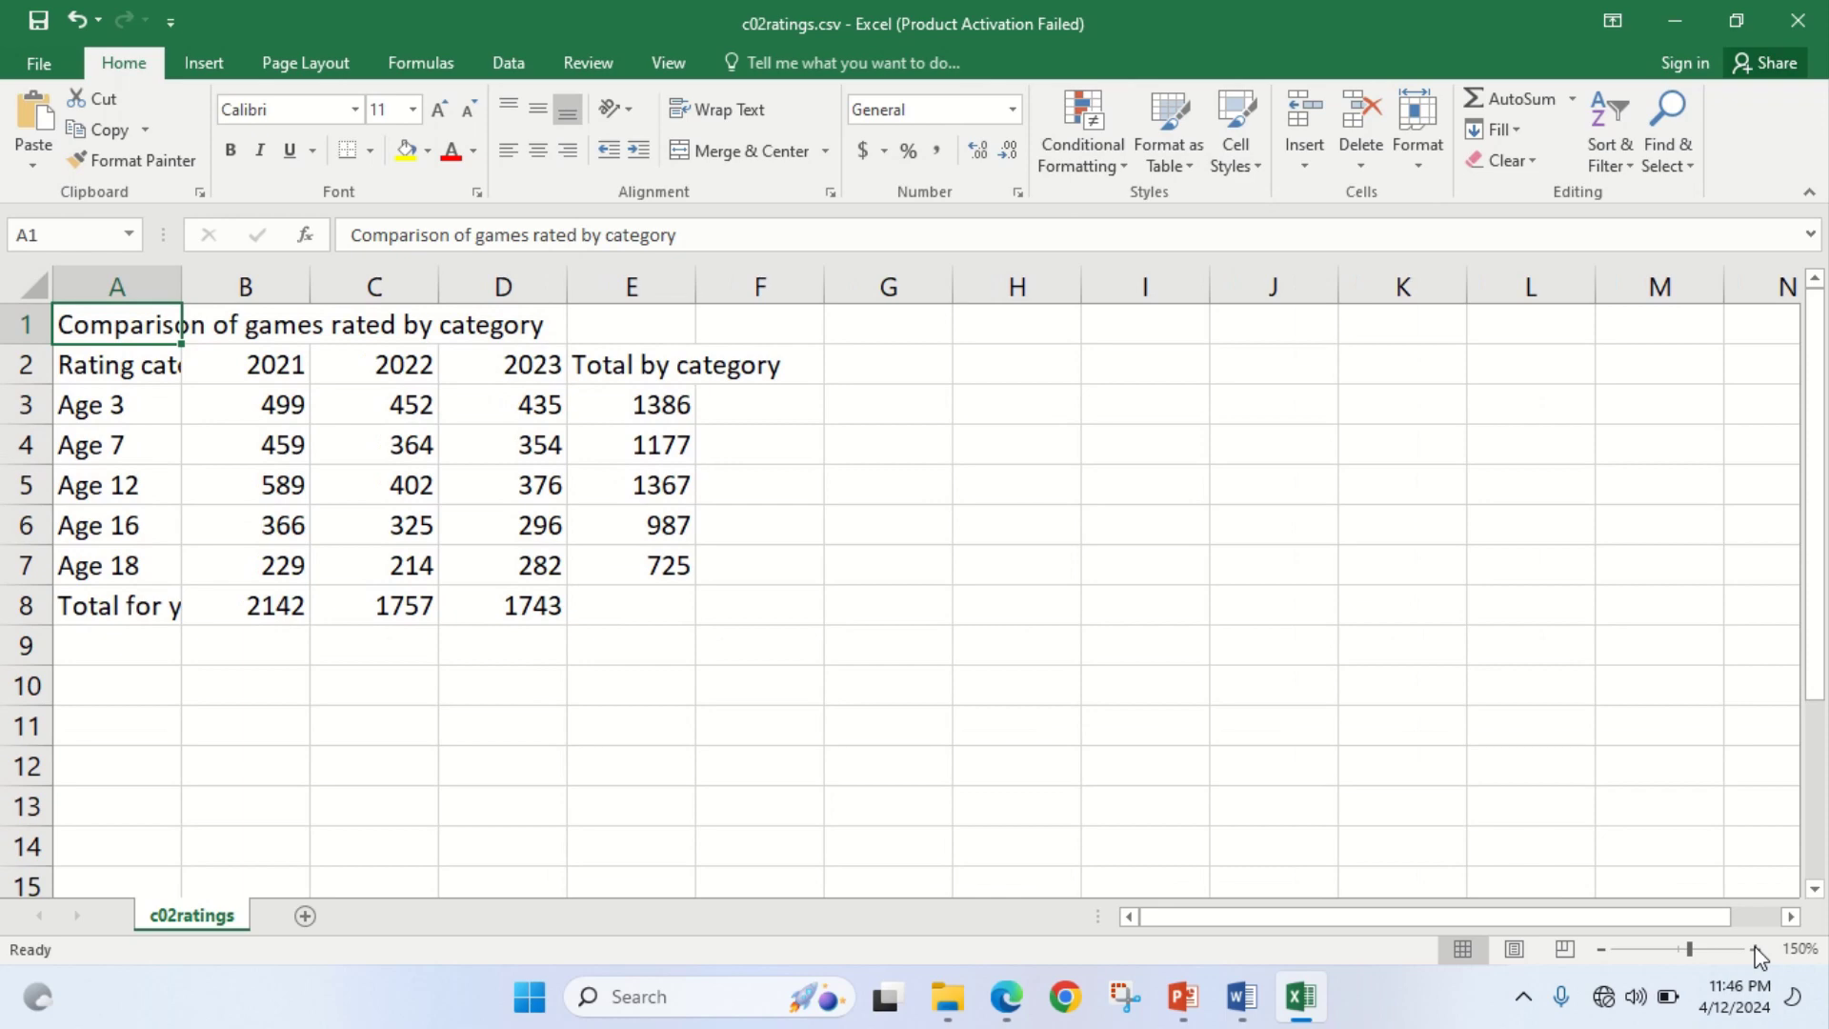
AutoFit column A so 'Rating categories' and 'Total for year' show in full
left_click(999, 1013)
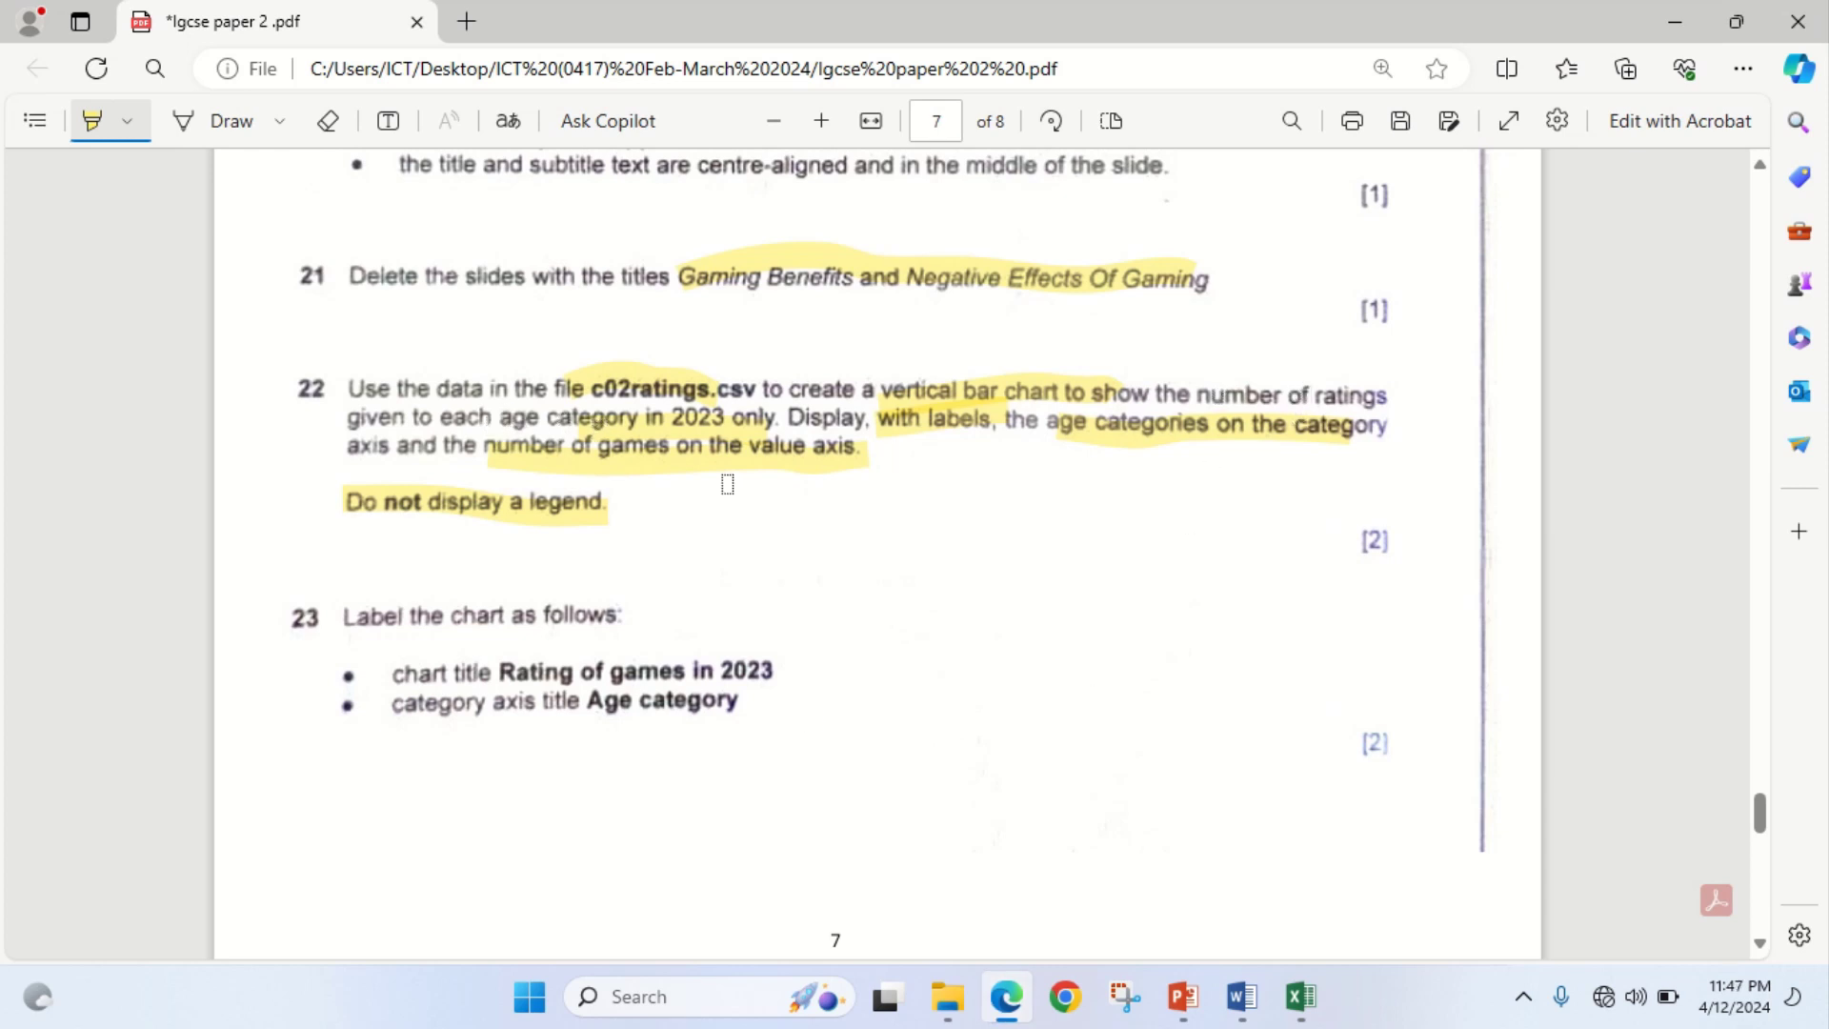
left_click(1006, 996)
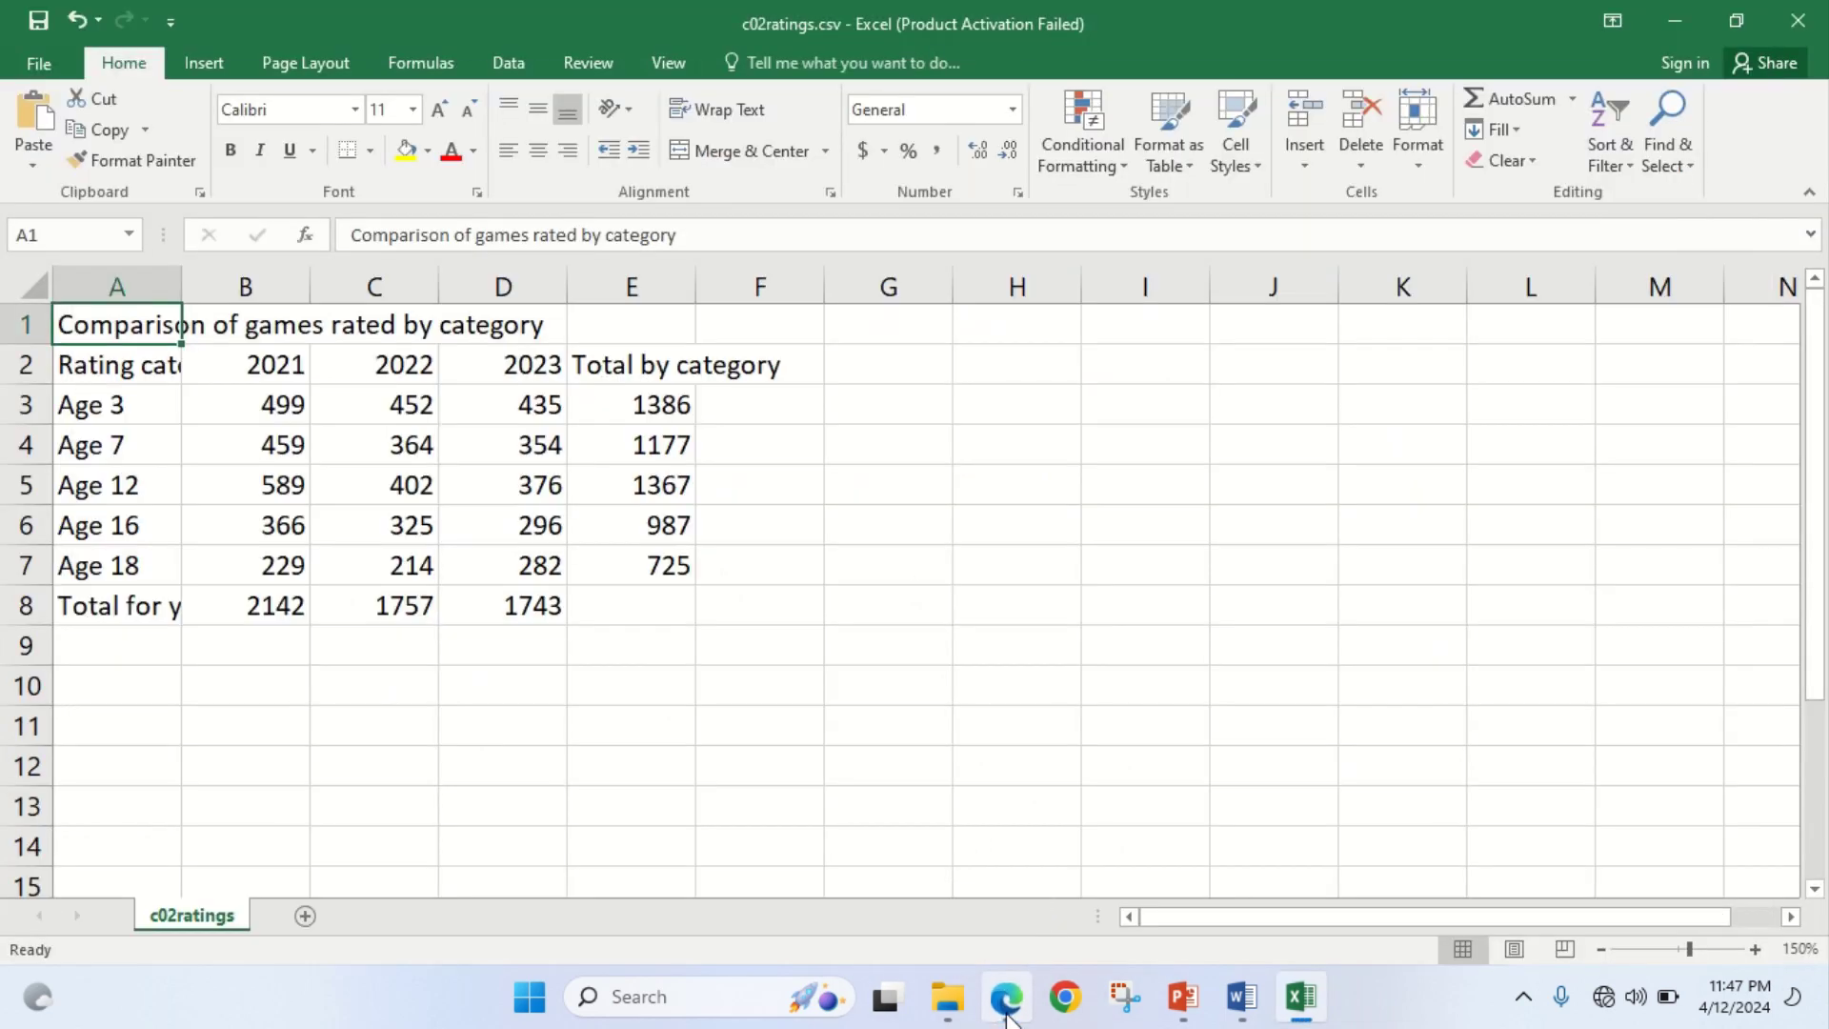
double_click(183, 283)
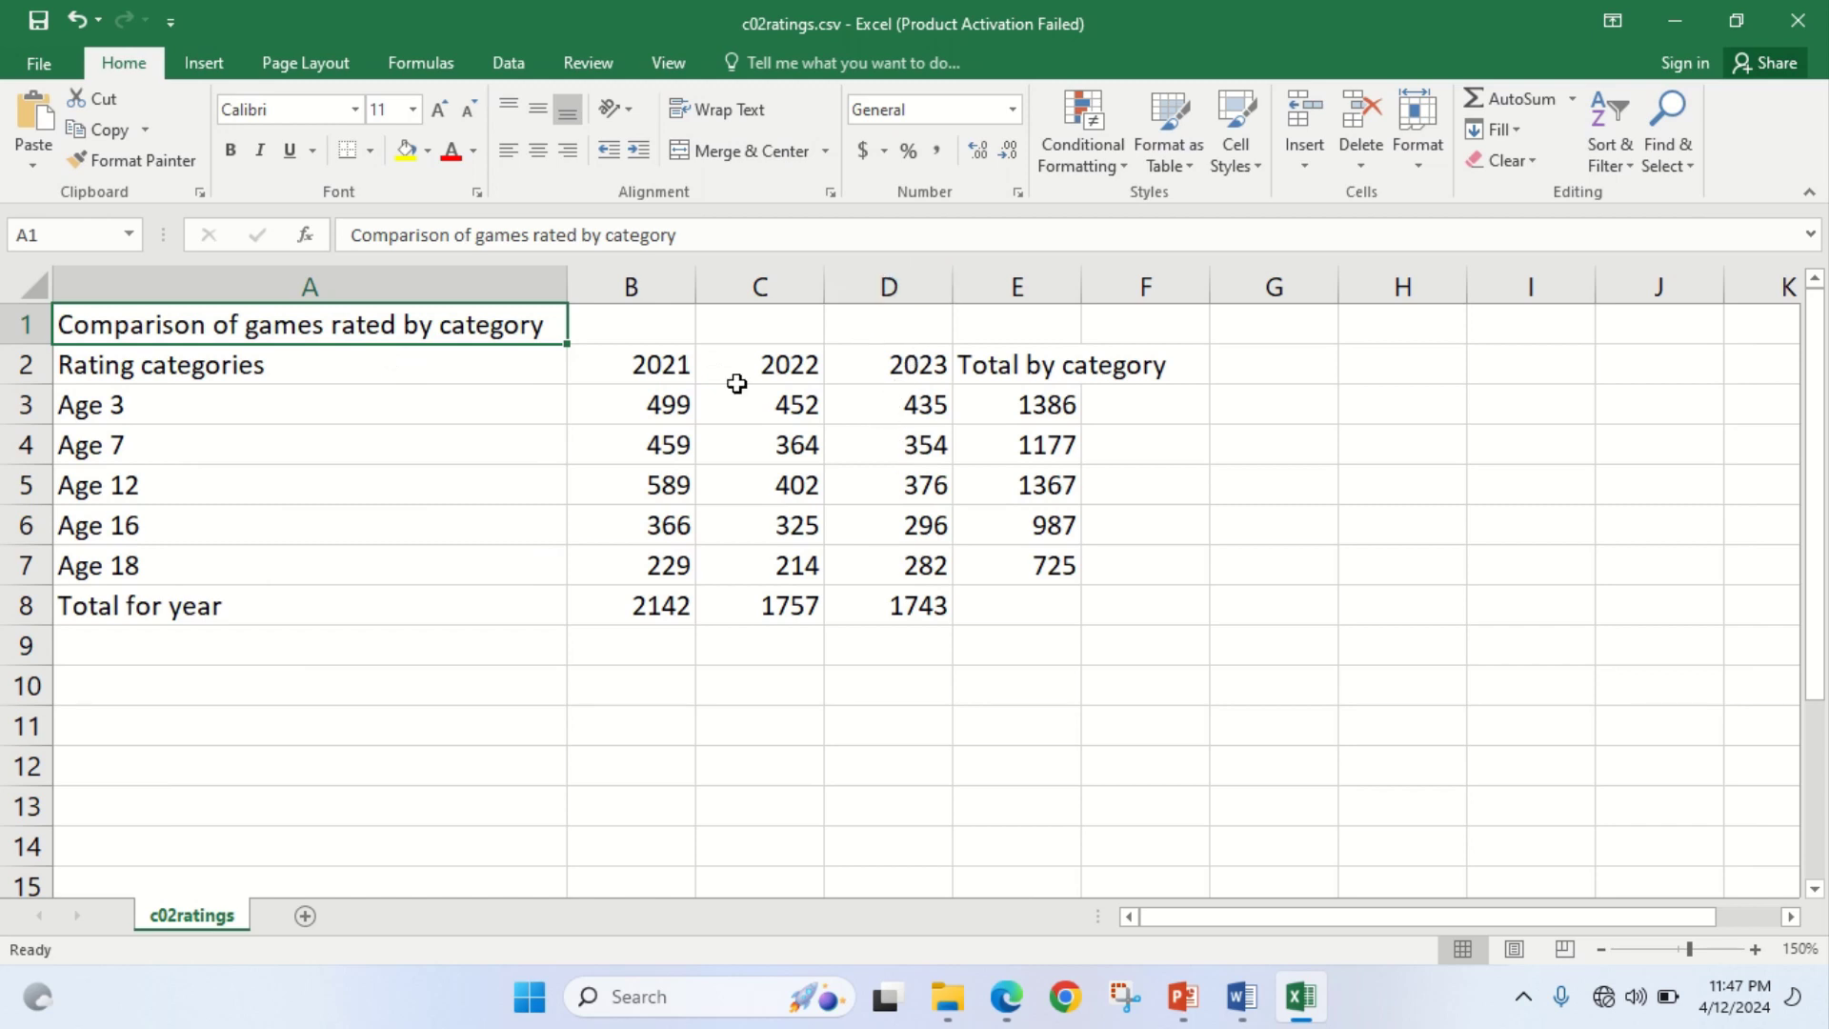
Select the age categories in A2:A7 plus the 2023 figures in D2:D7 using Ctrl
left_click_drag(276, 358, 264, 583)
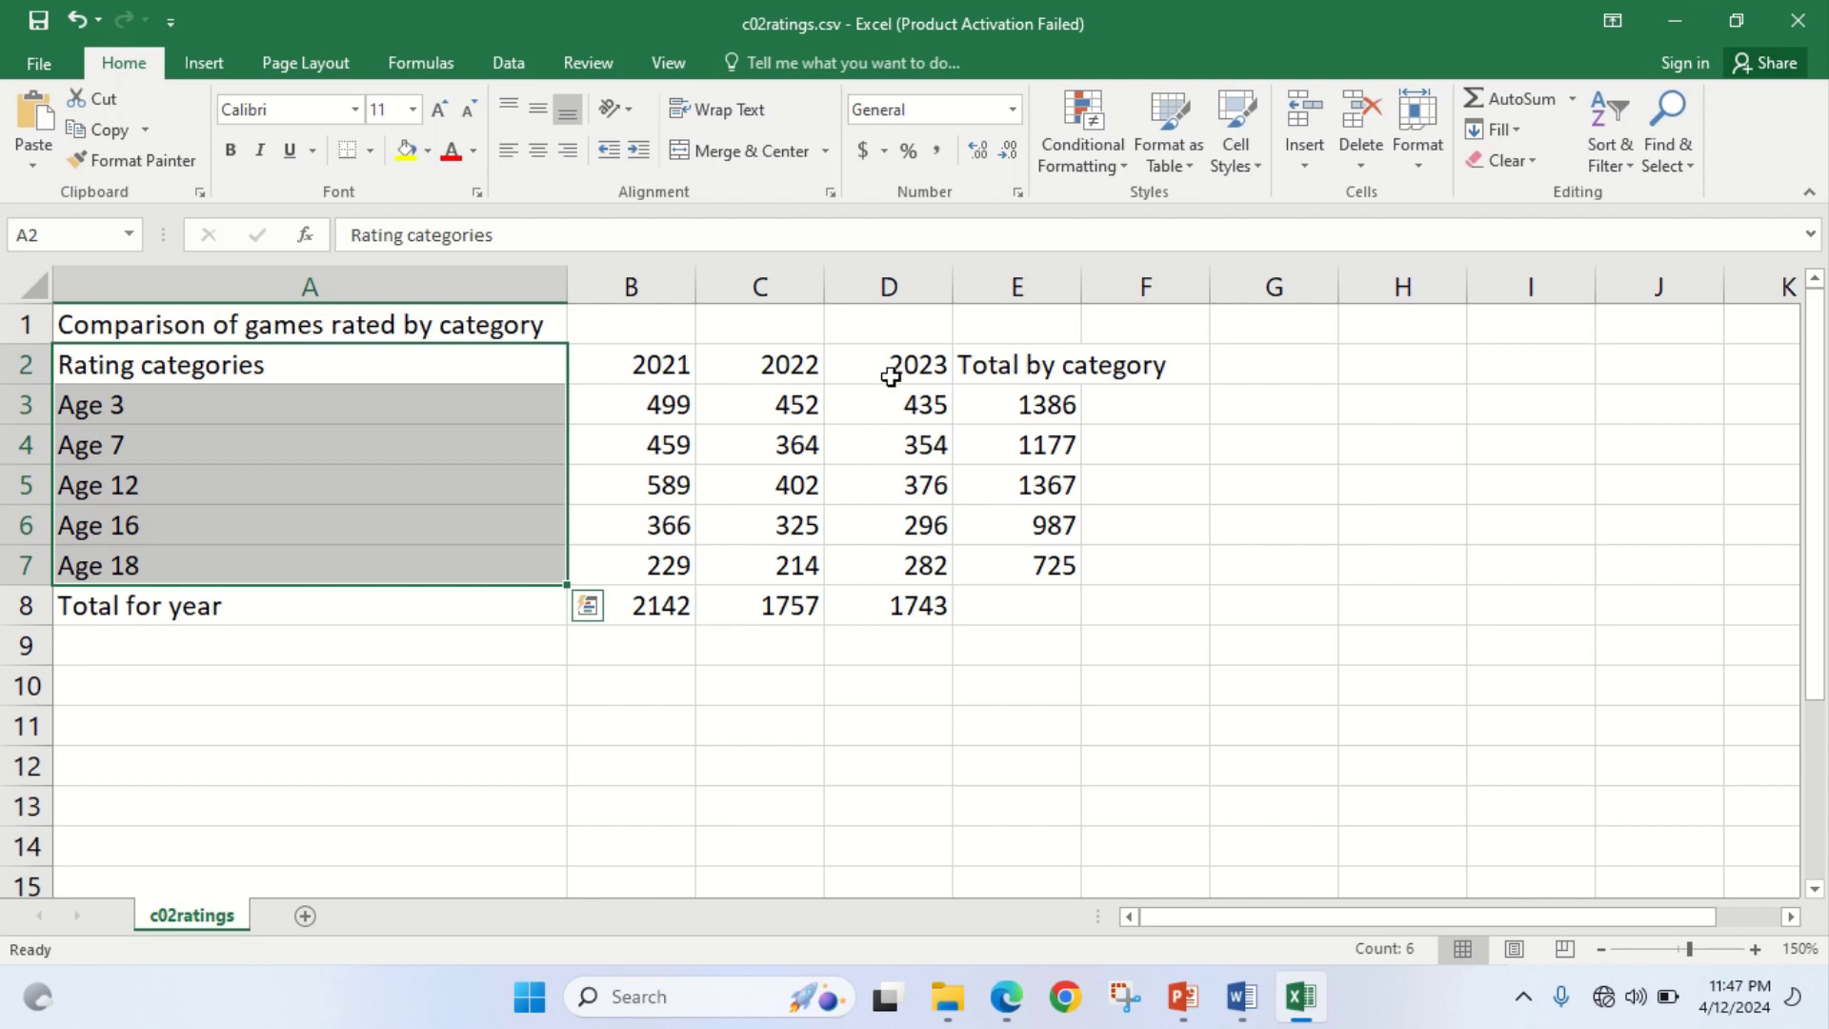
left_click_drag(893, 372, 895, 578, "ctrl")
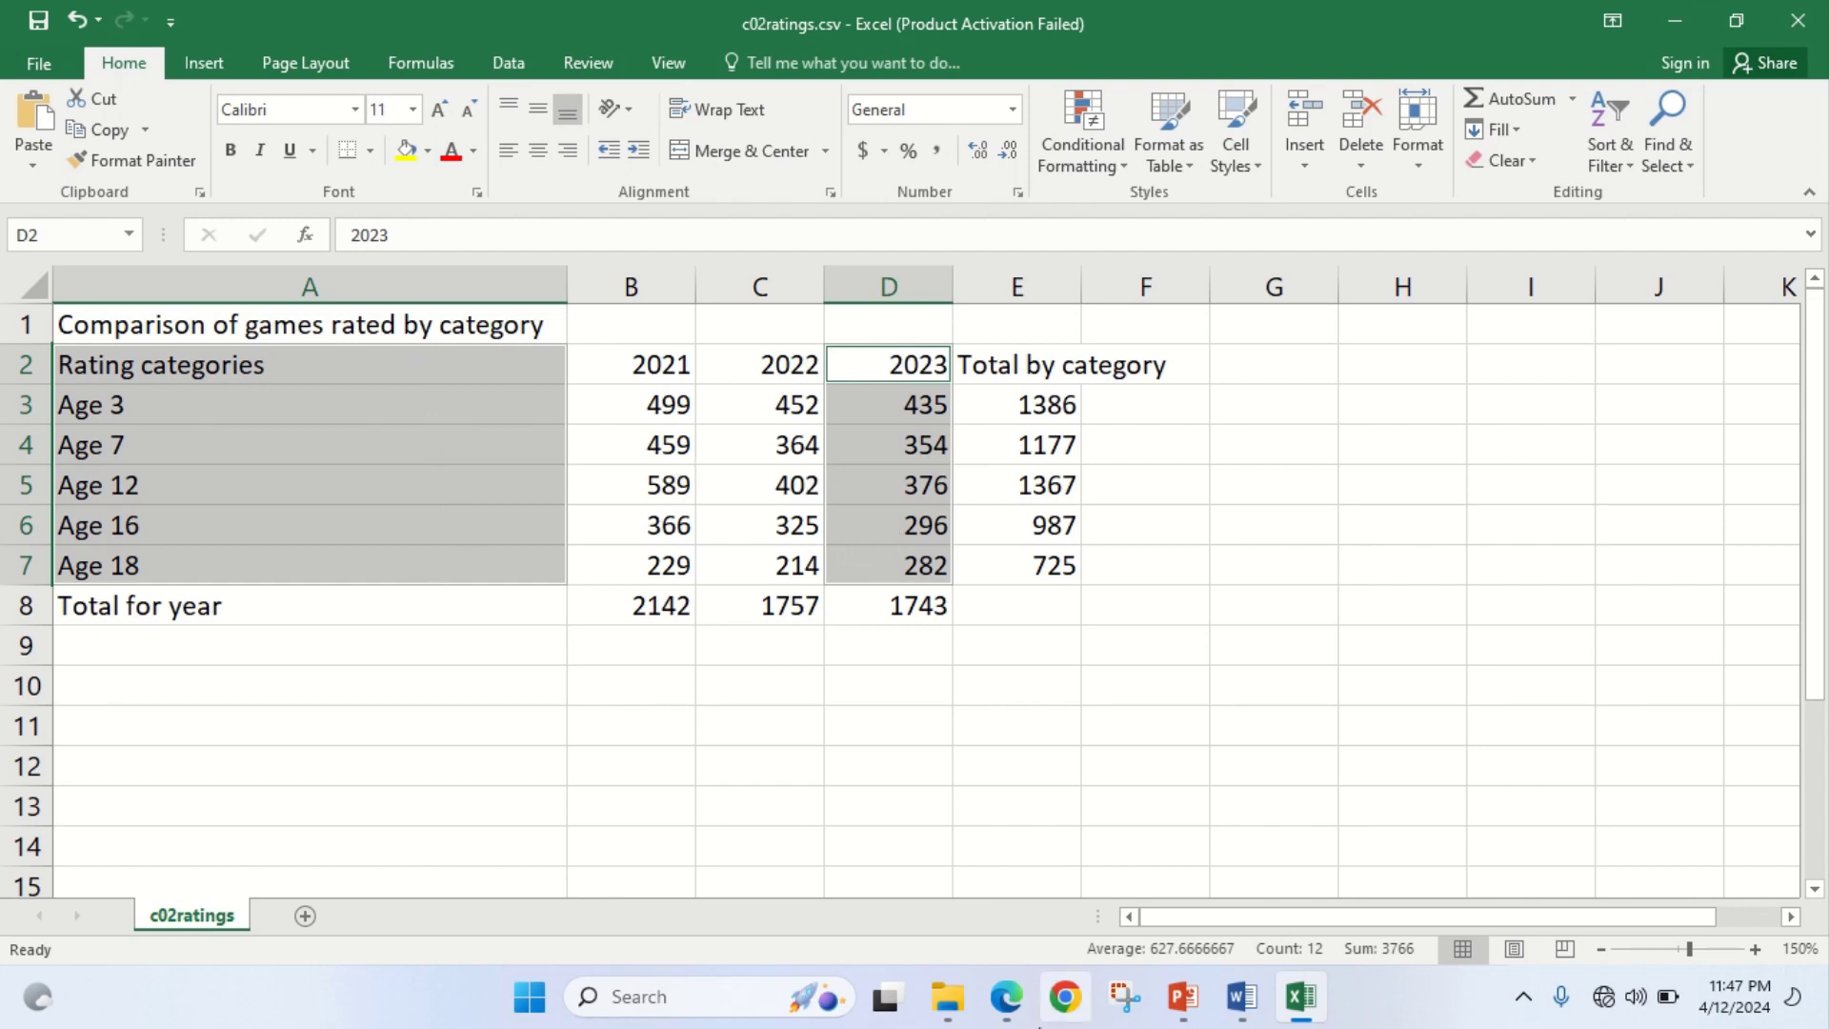
left_click(1015, 1000)
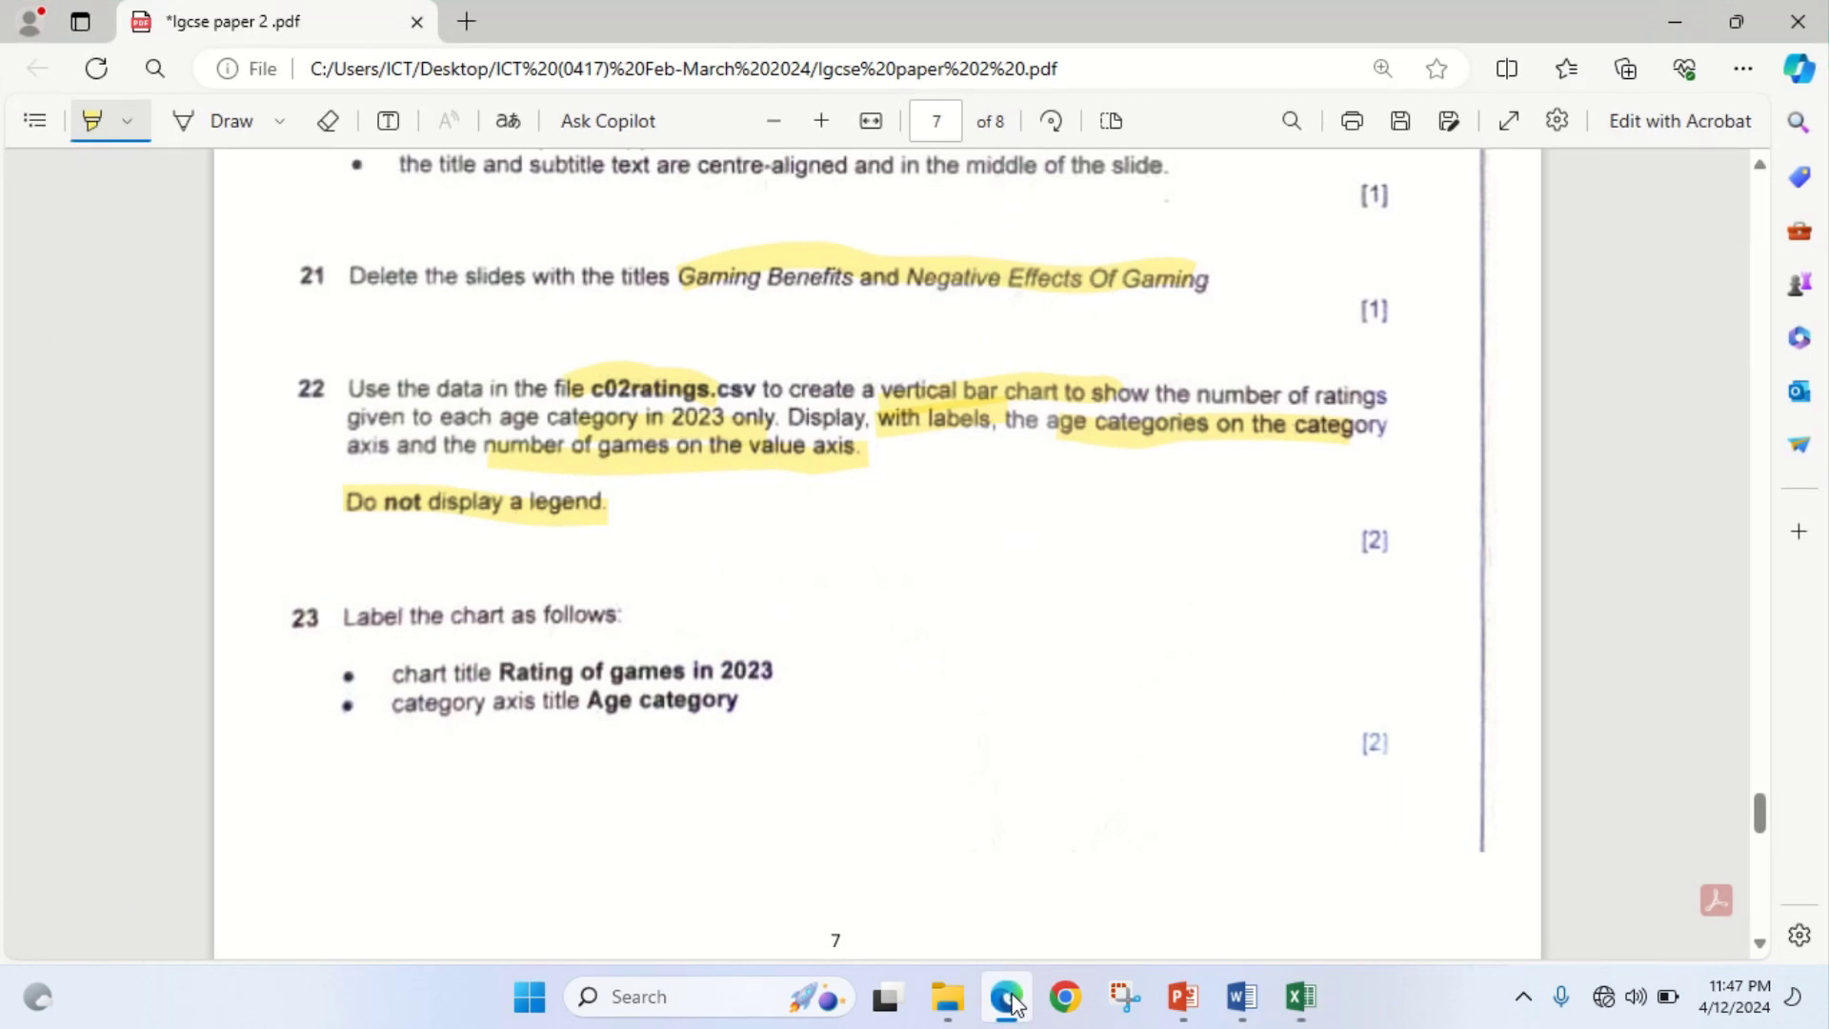
left_click(1011, 999)
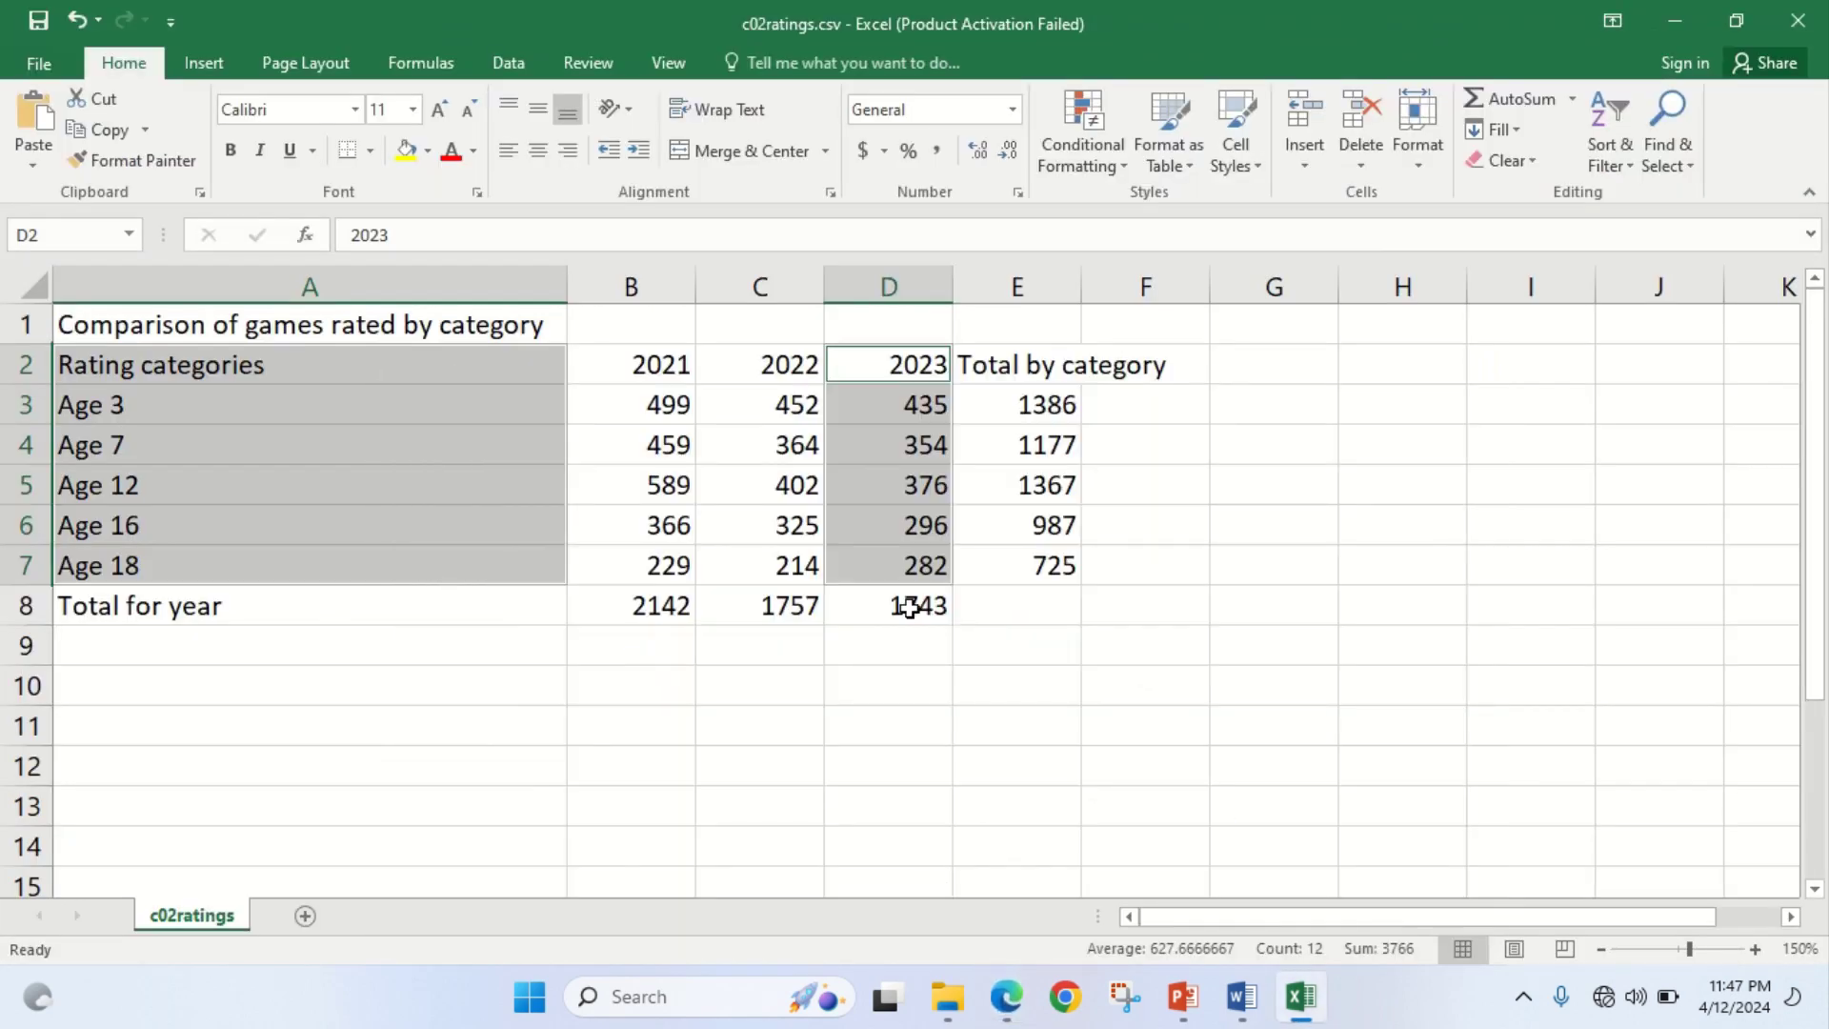
Insert a Clustered Column chart from Recommended Charts for the selected 2023 data
left_click(197, 61)
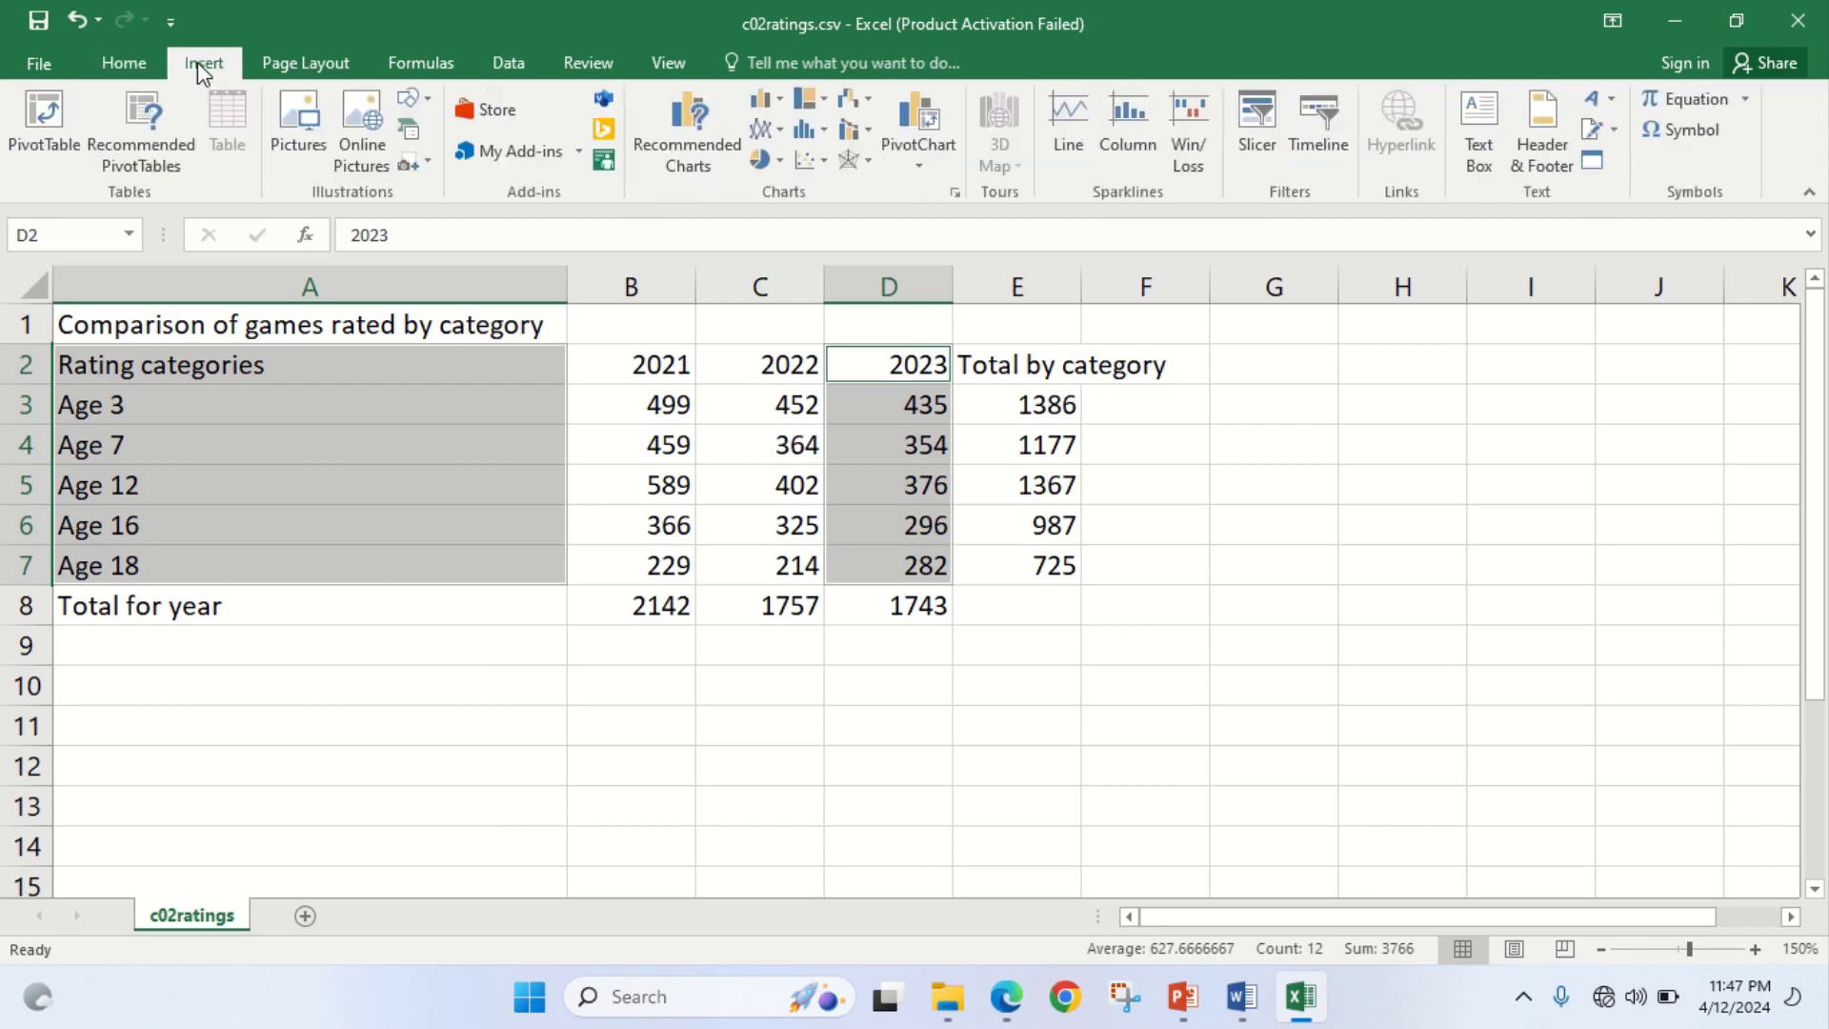
left_click(685, 126)
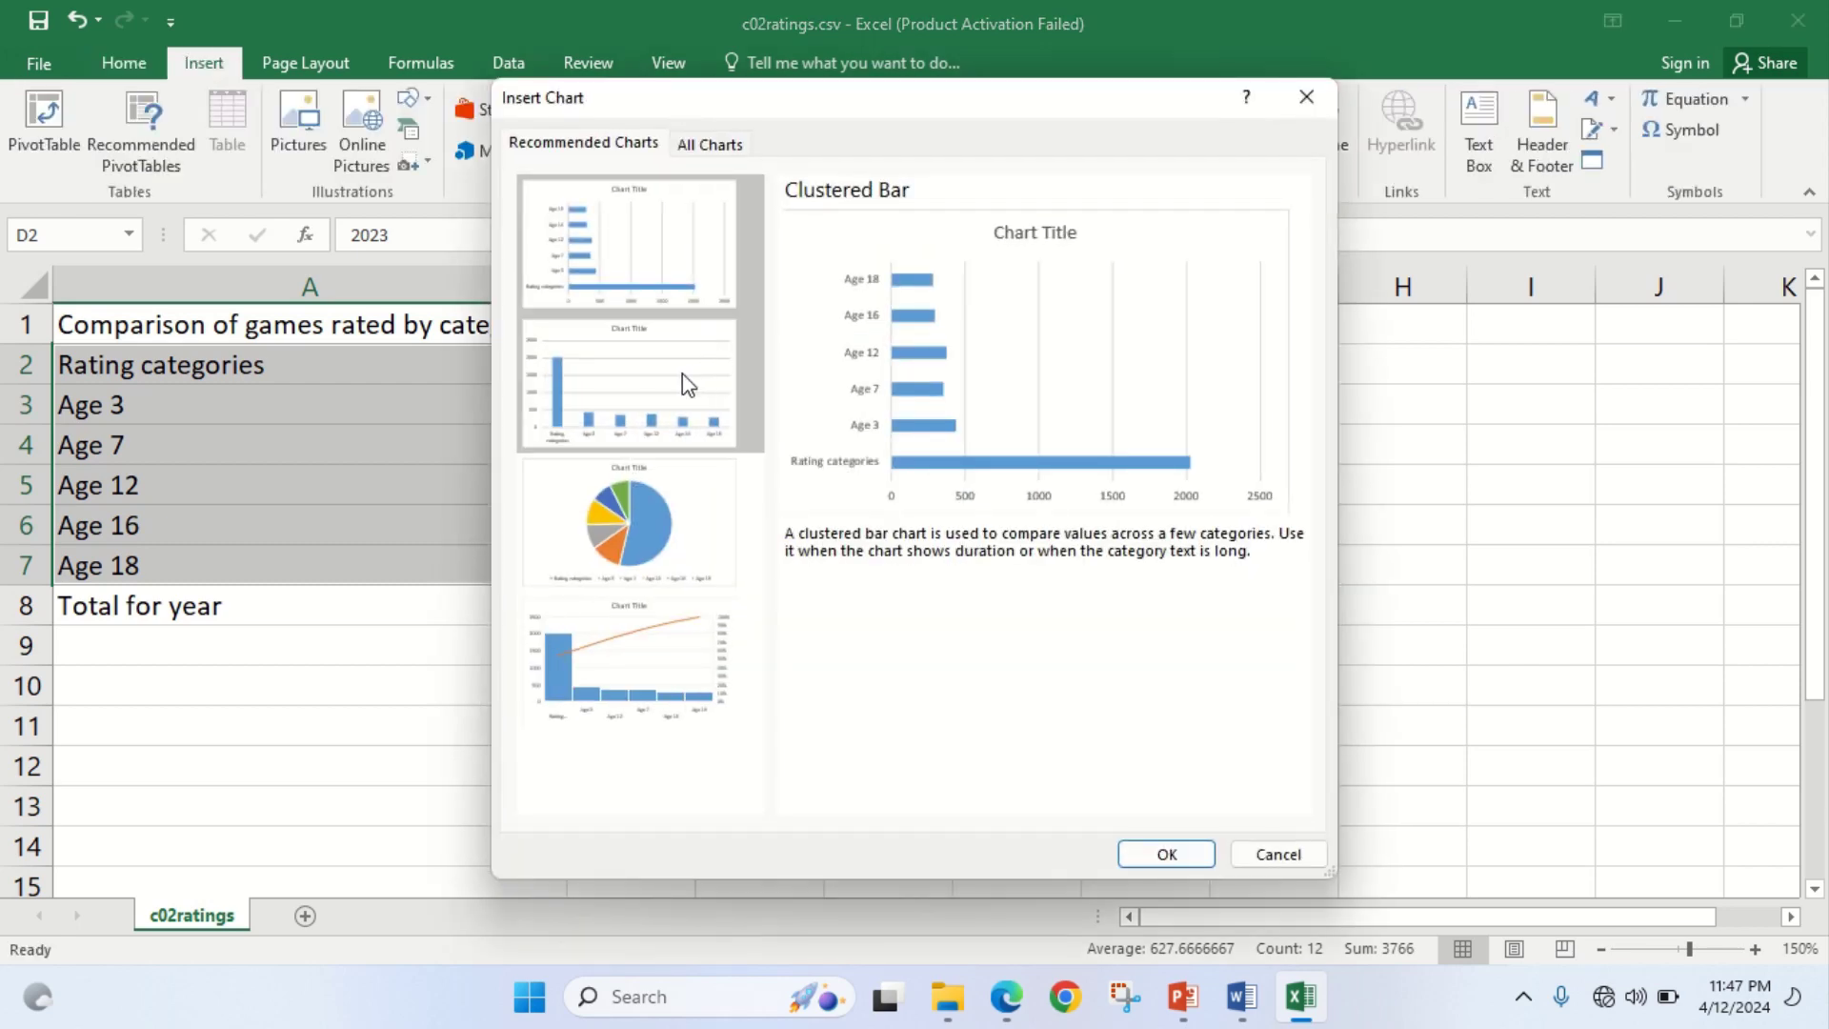
left_click(682, 373)
left_click(1164, 854)
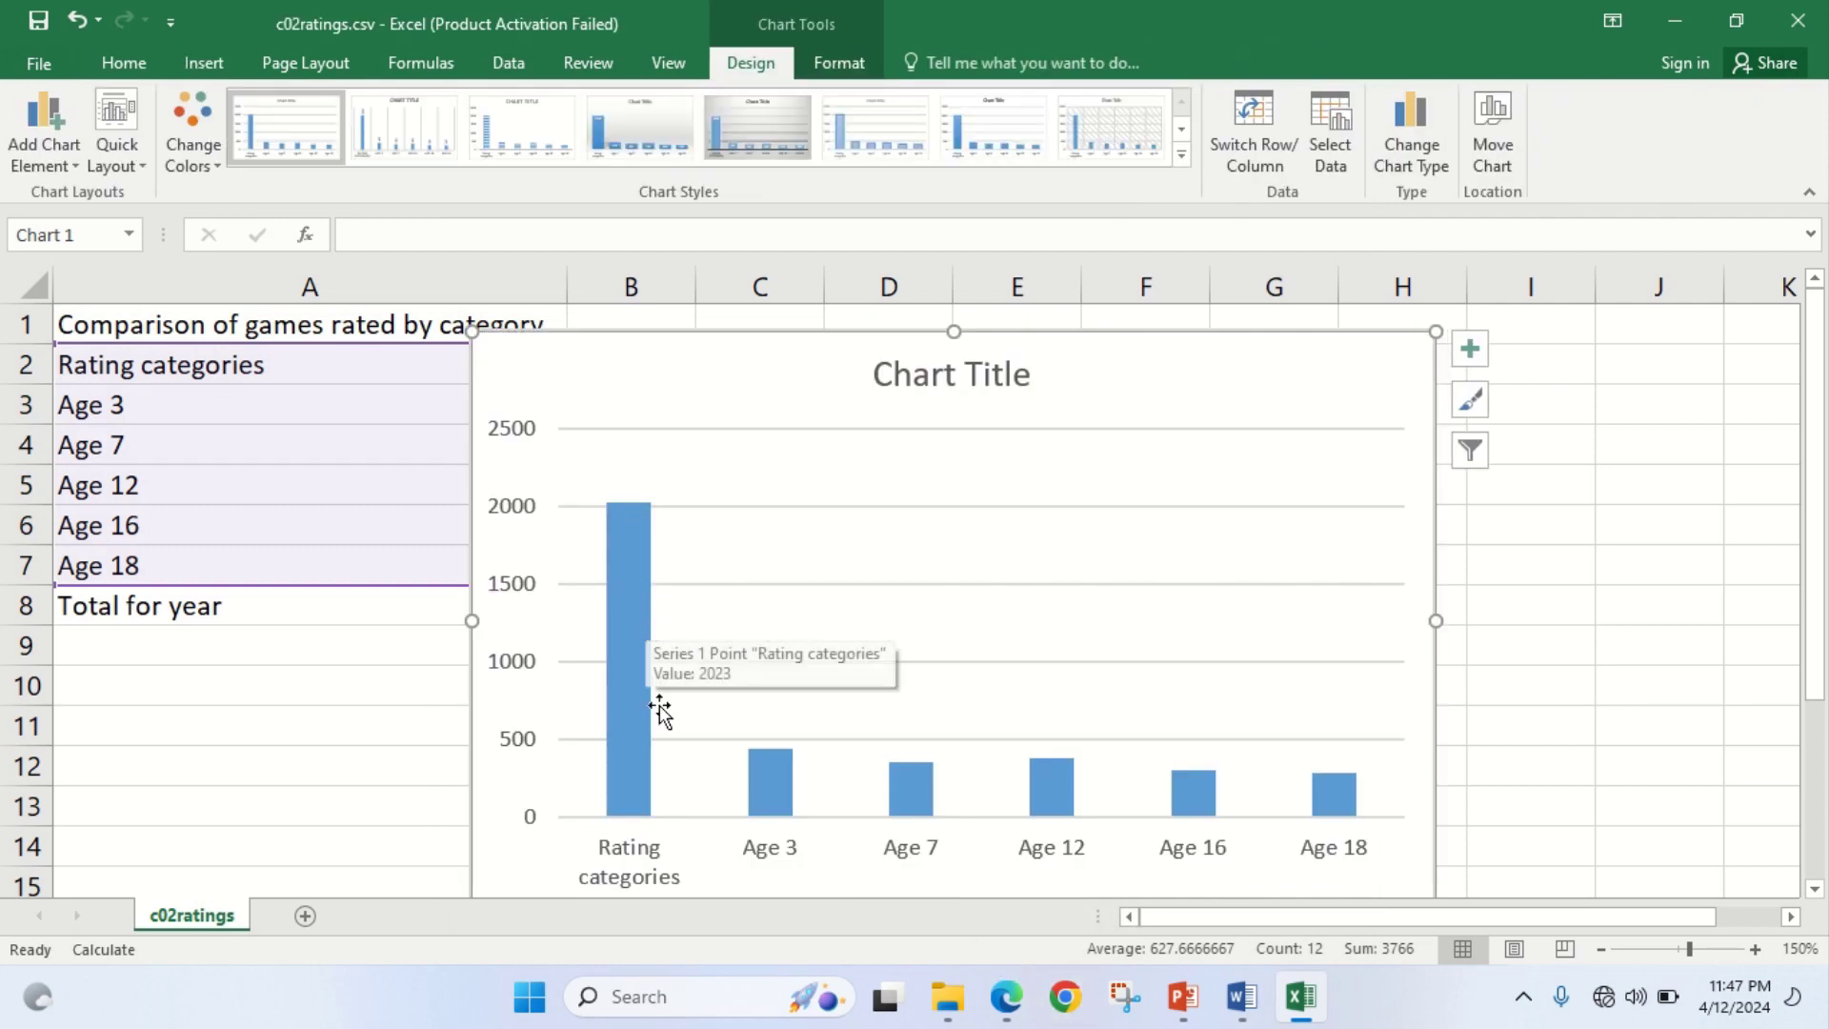
Try deleting the chart's data series, then undo to restore the bars
mouse_move(644, 677)
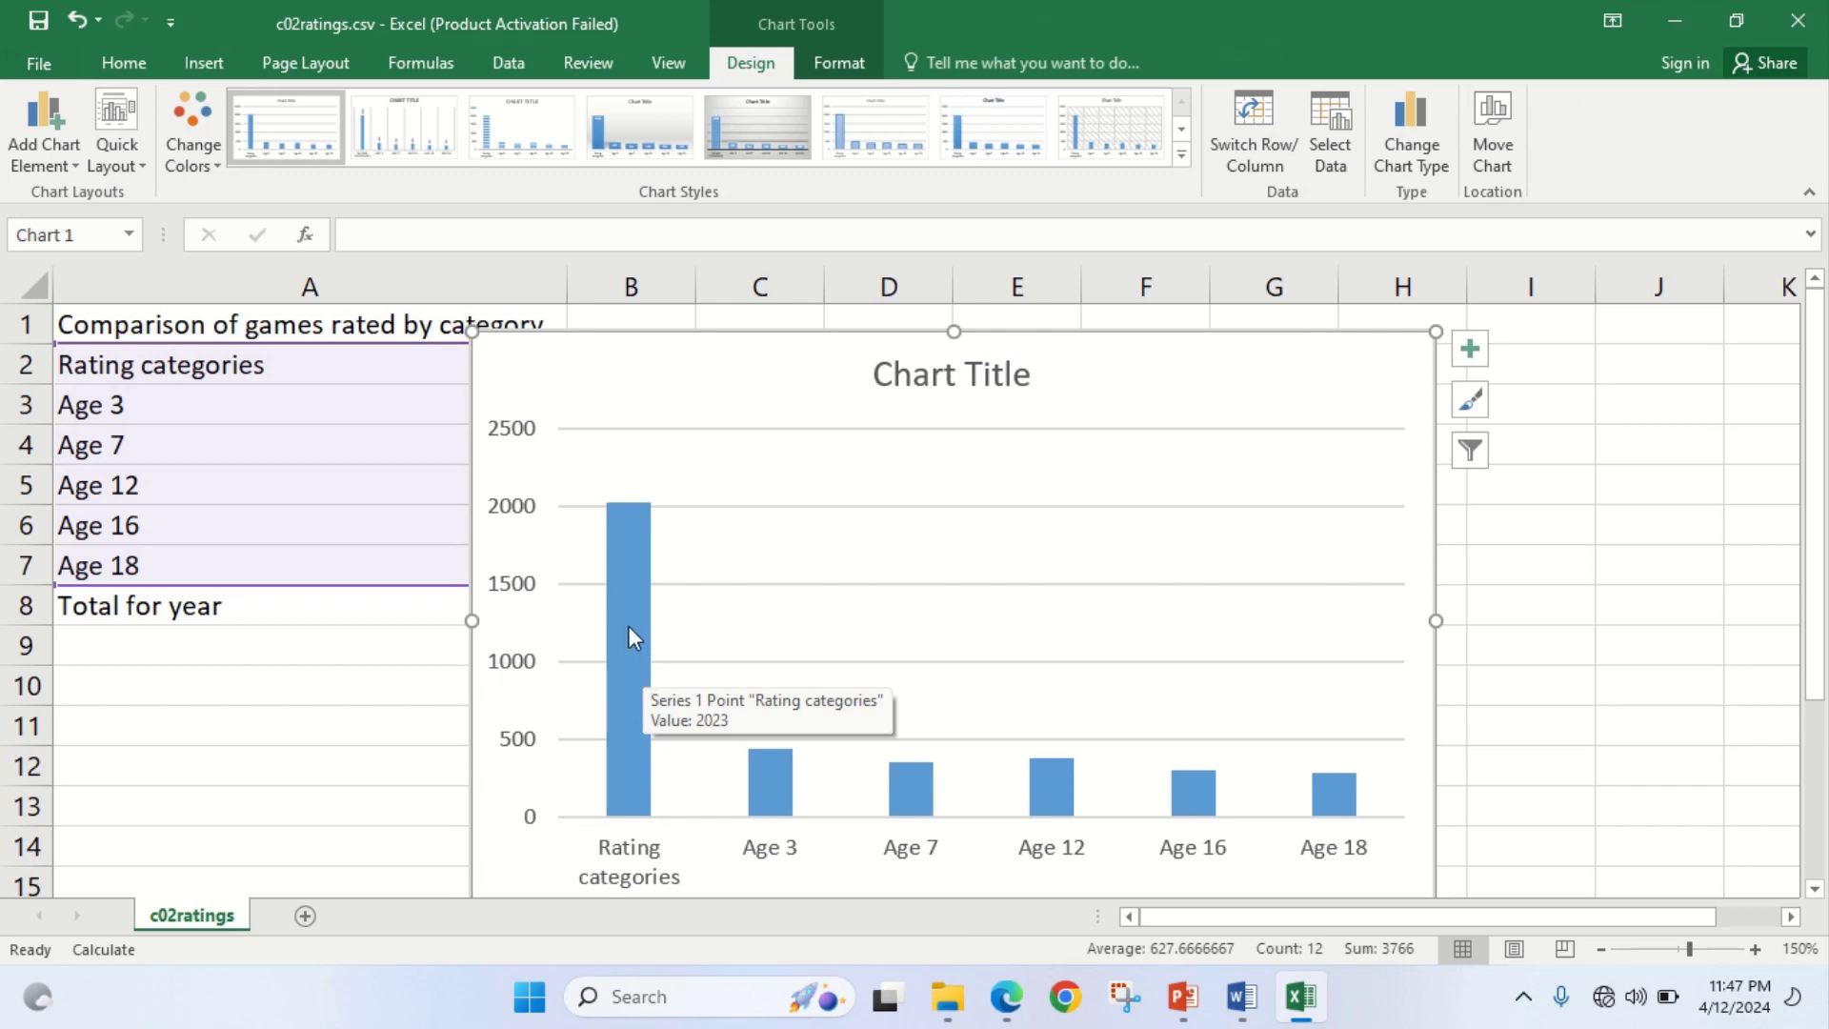
left_click(629, 626)
left_click(741, 604)
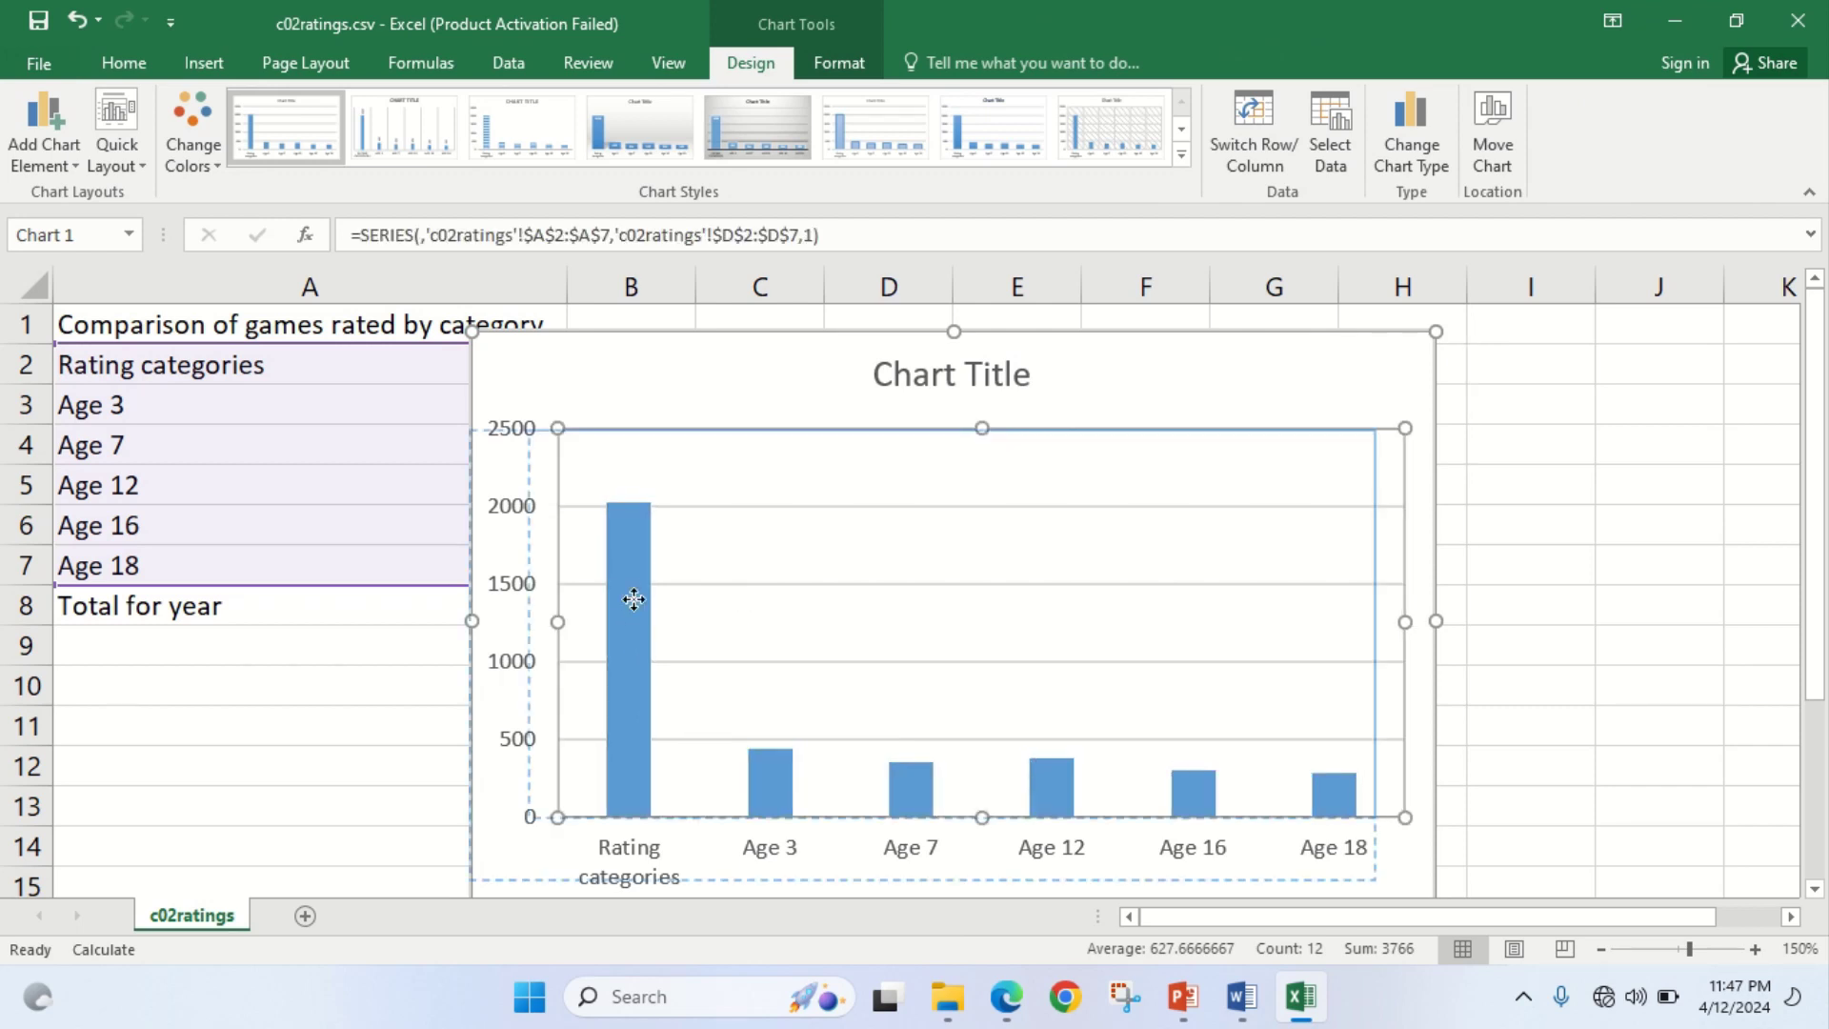
left_click(628, 599)
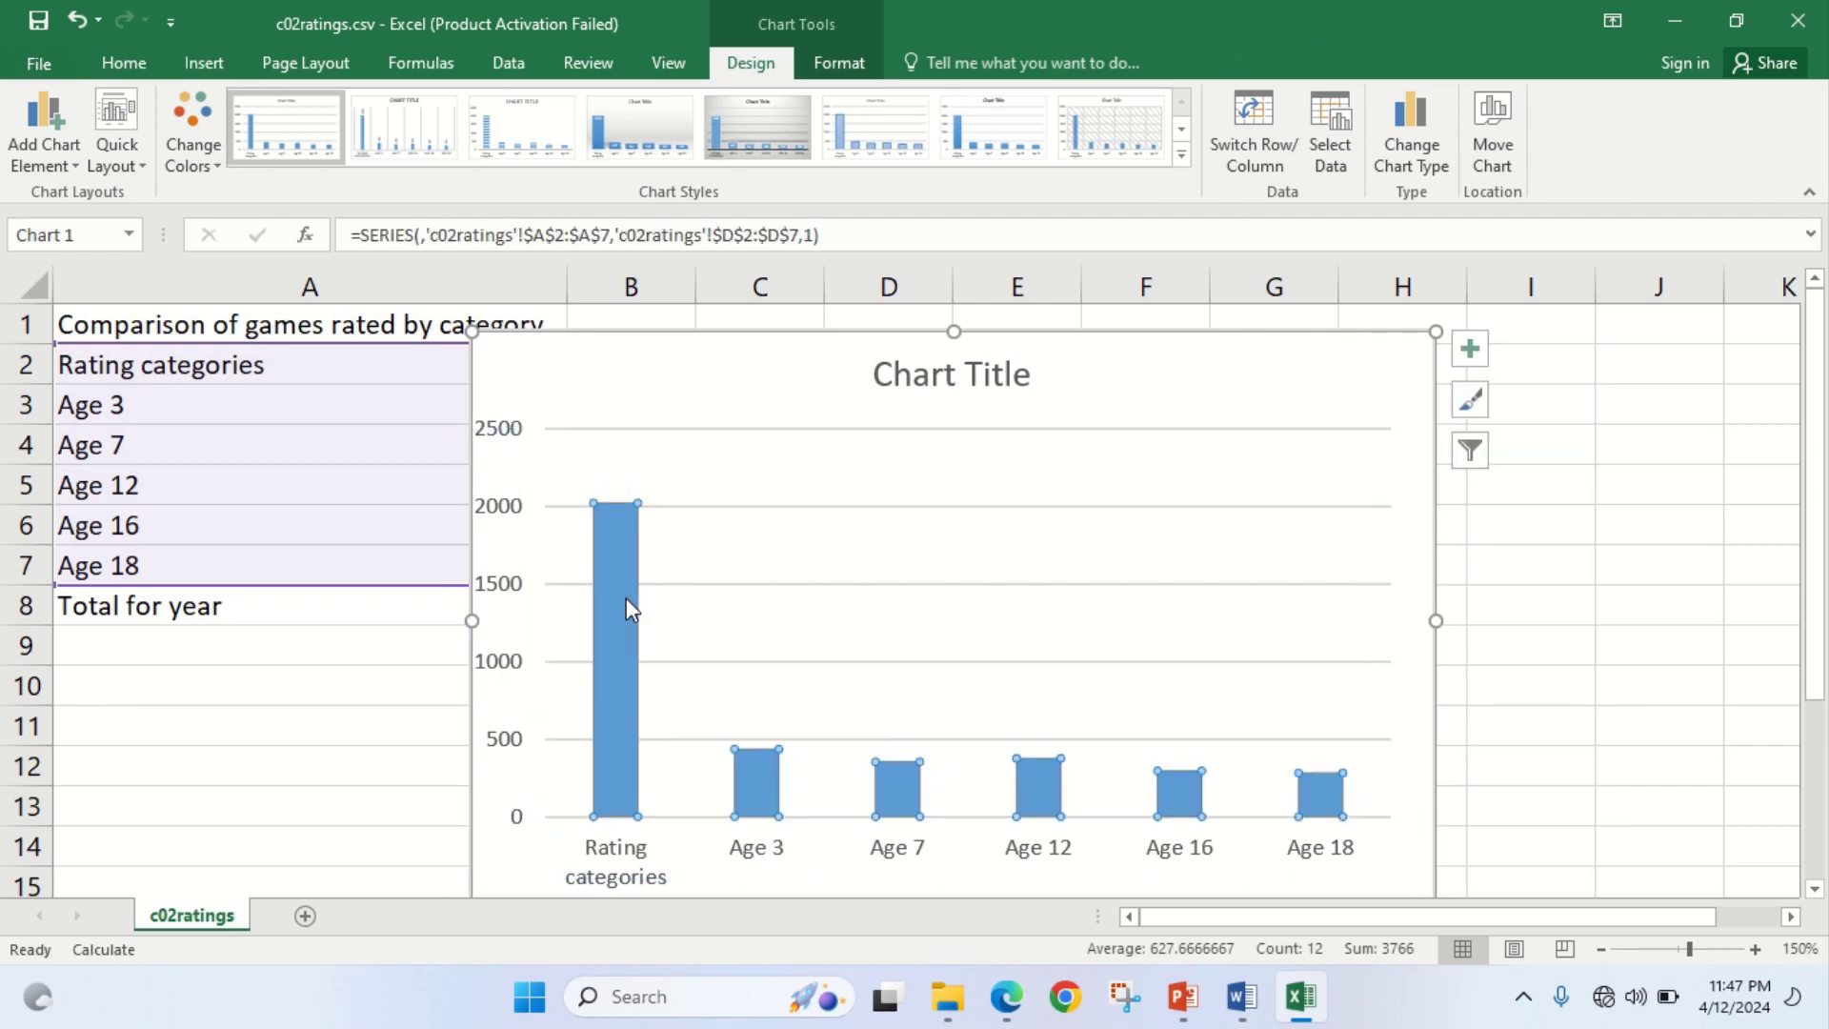
key("Delete")
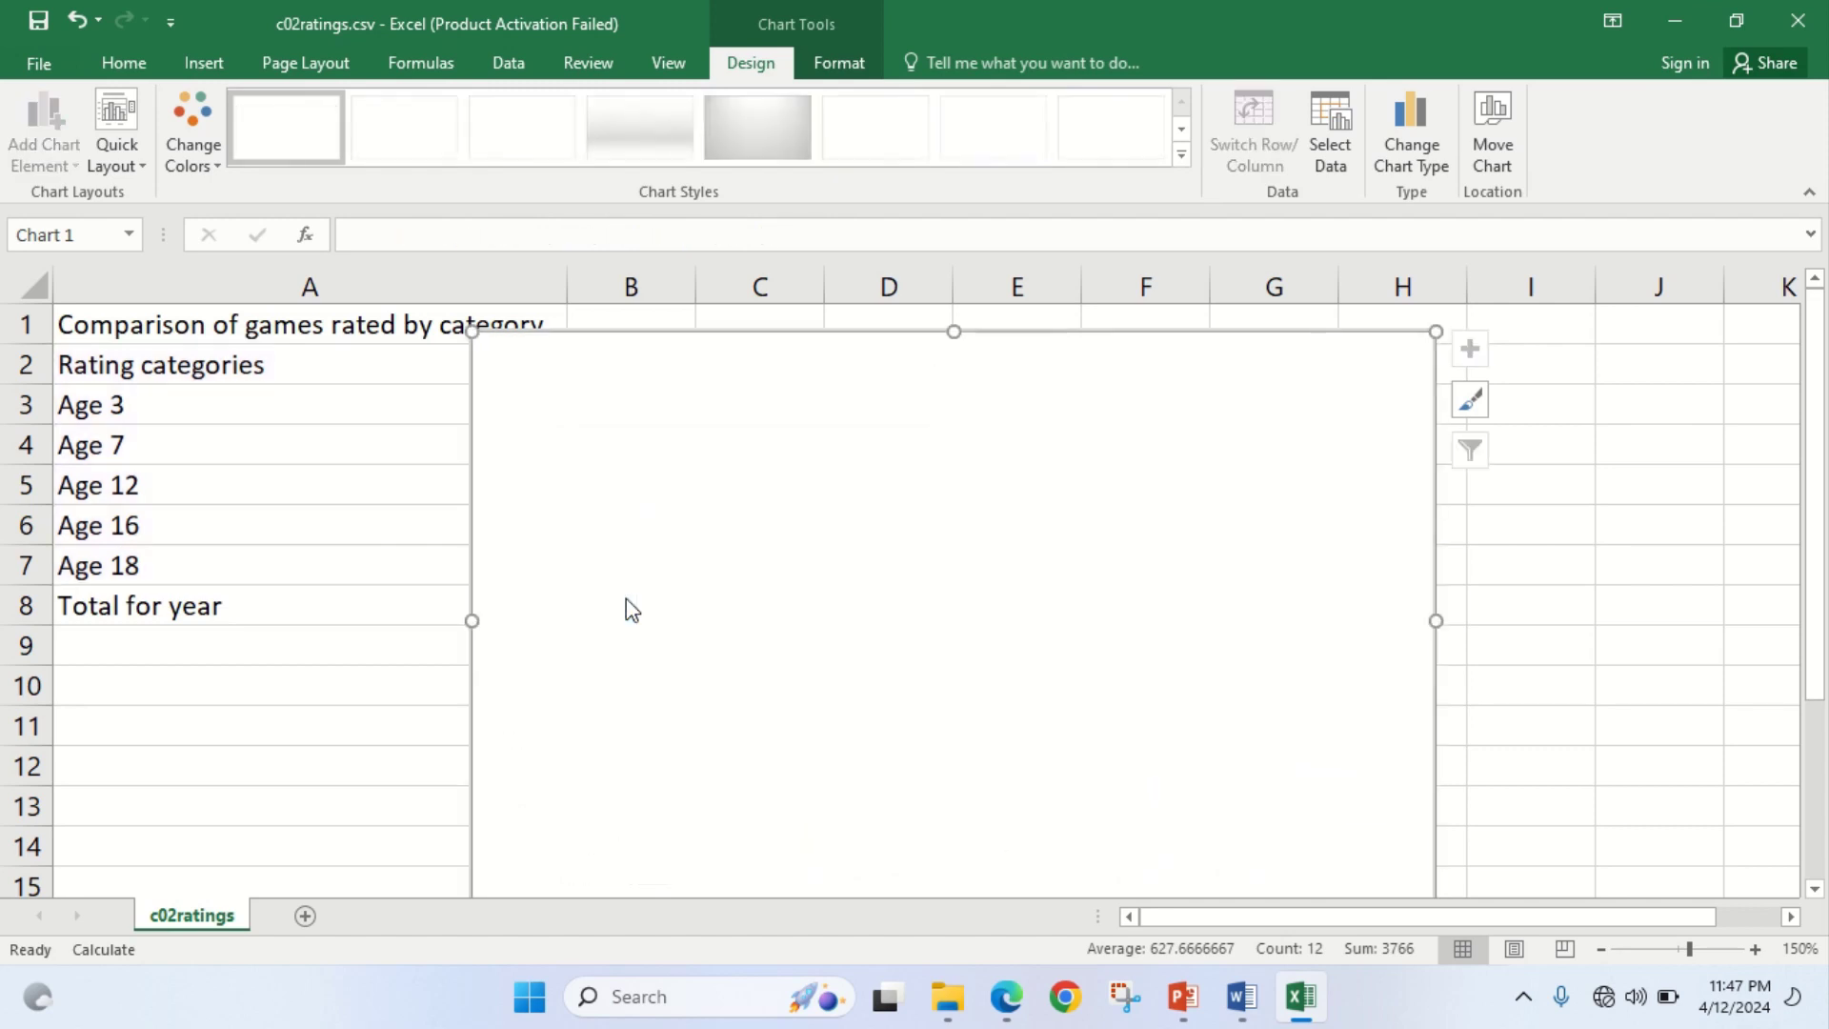
key("ctrl+z")
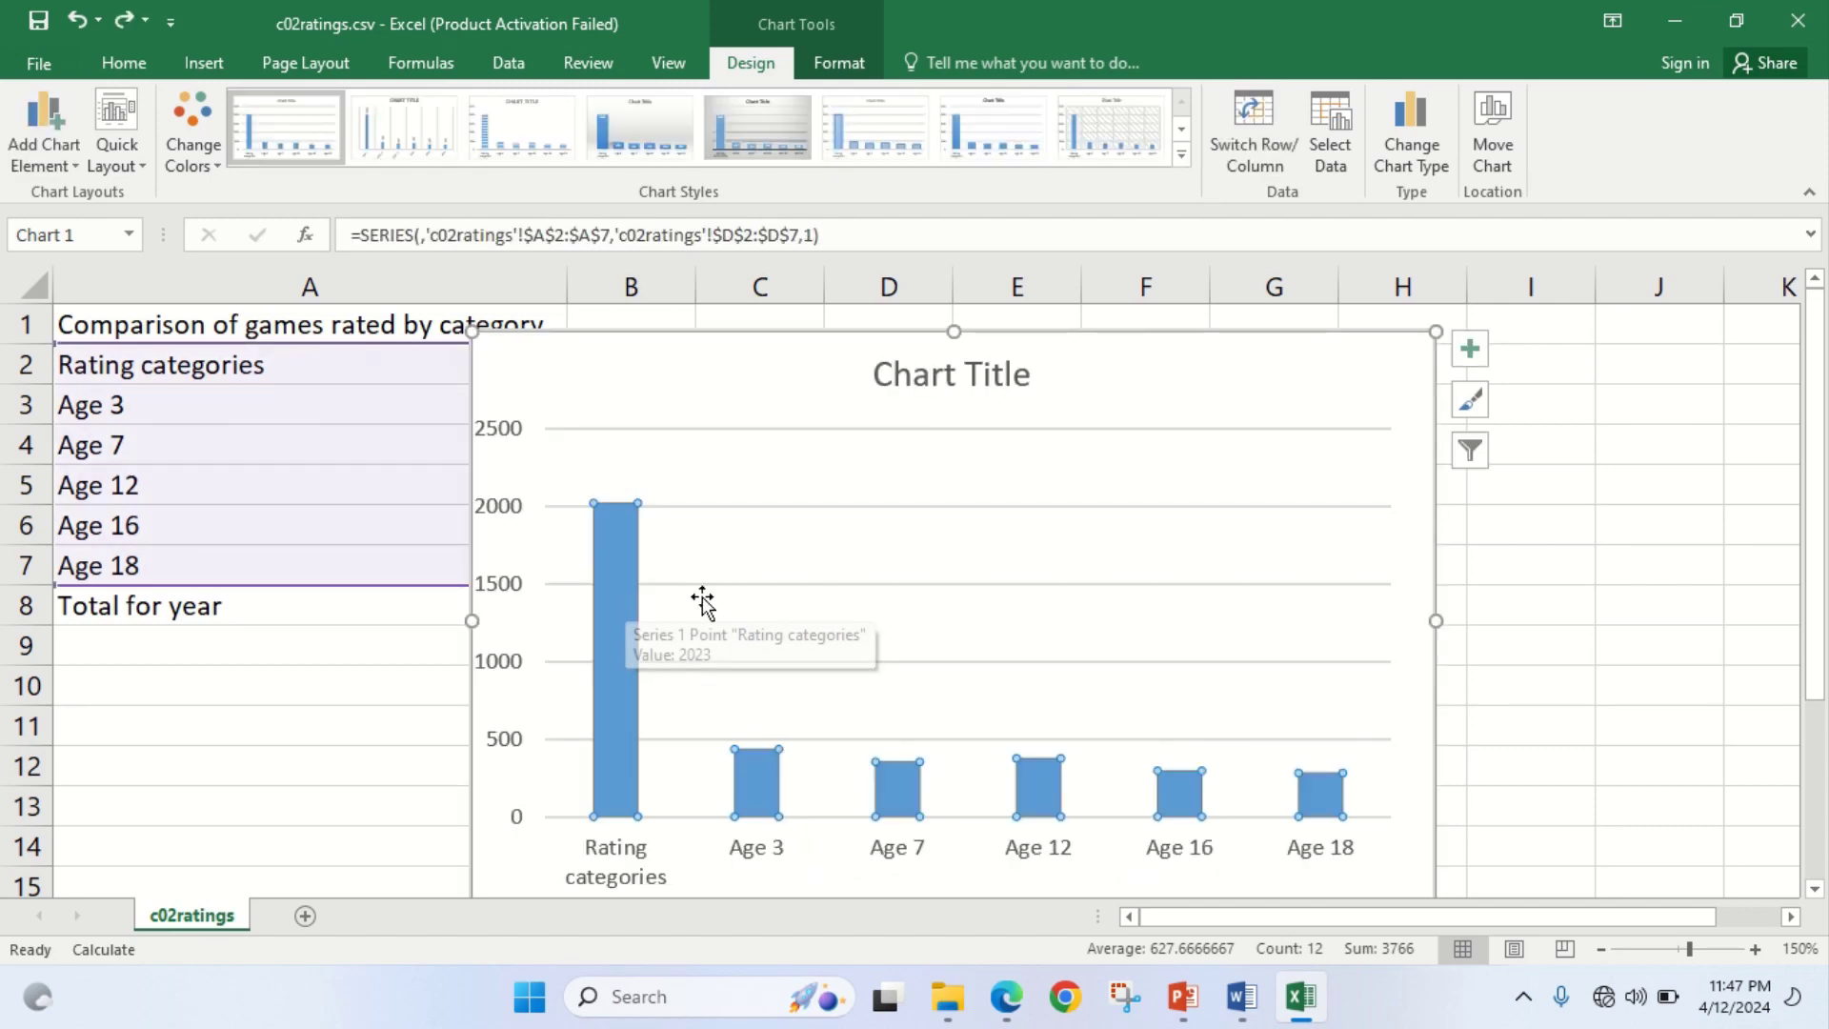
Try deleting just the Rating categories bar, undoing the deletion each time
left_click(702, 600)
left_click(613, 562)
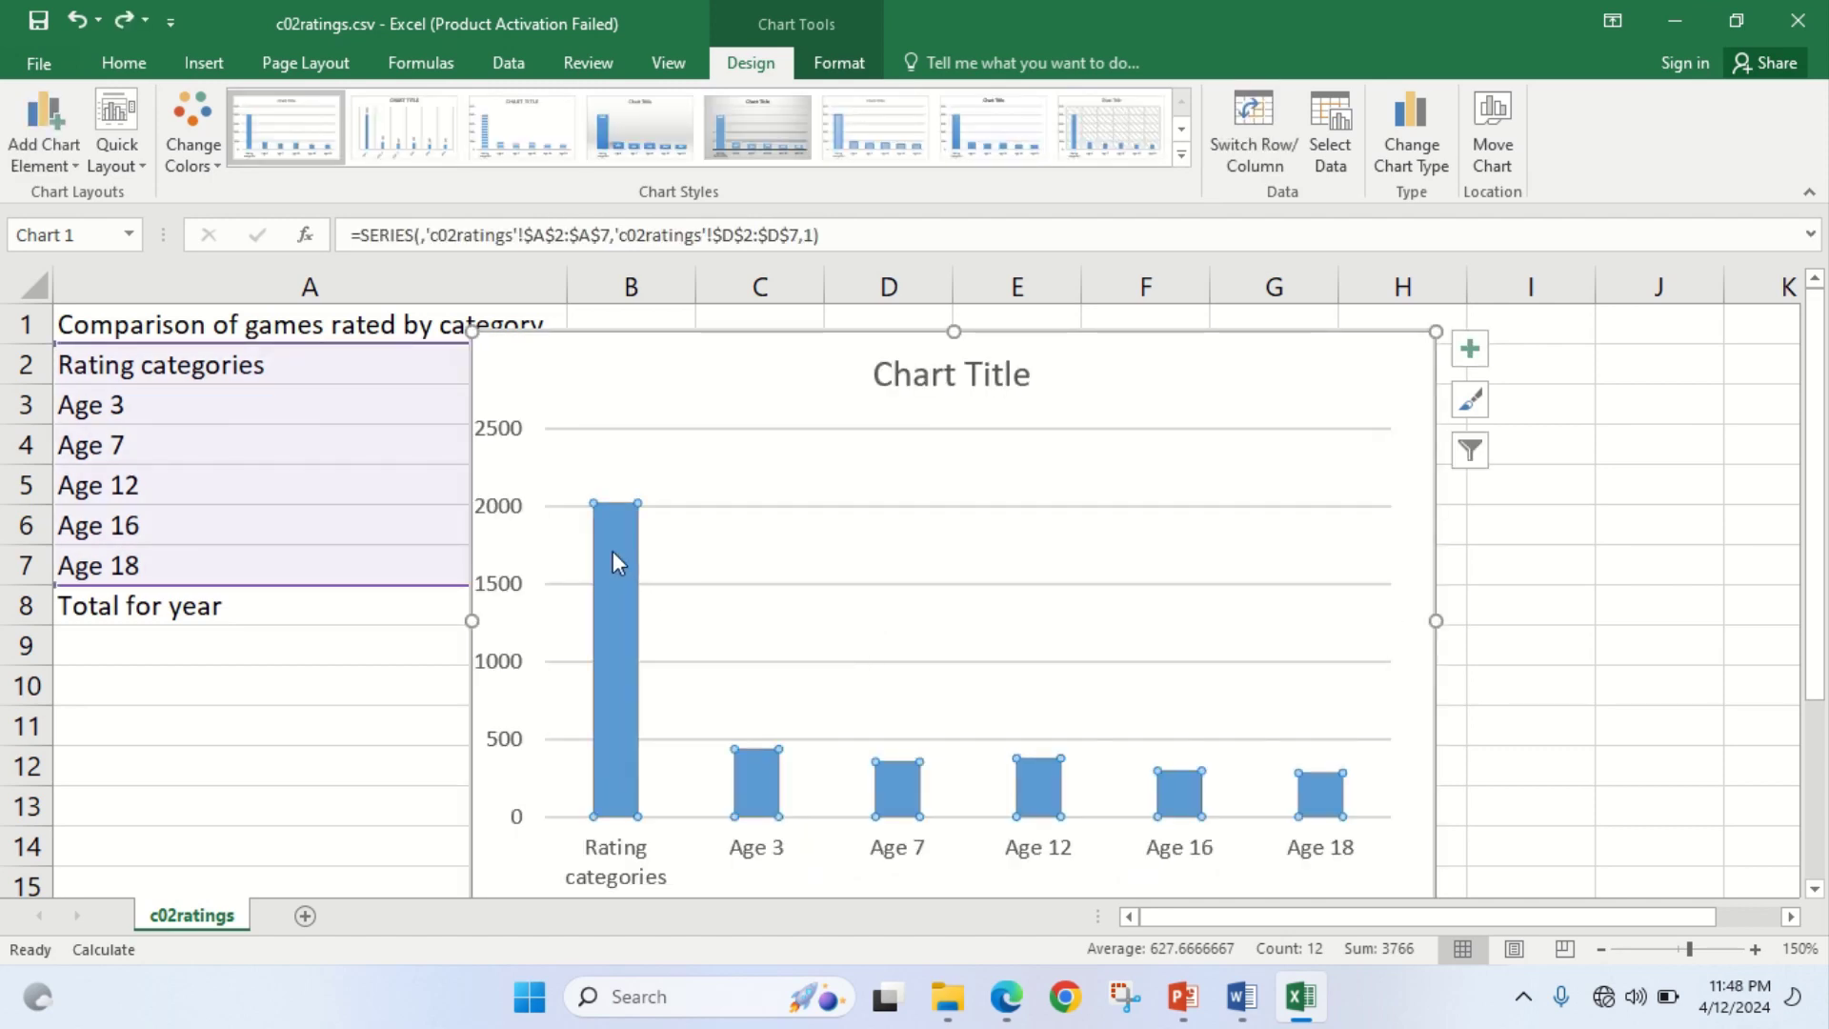
left_click(613, 552)
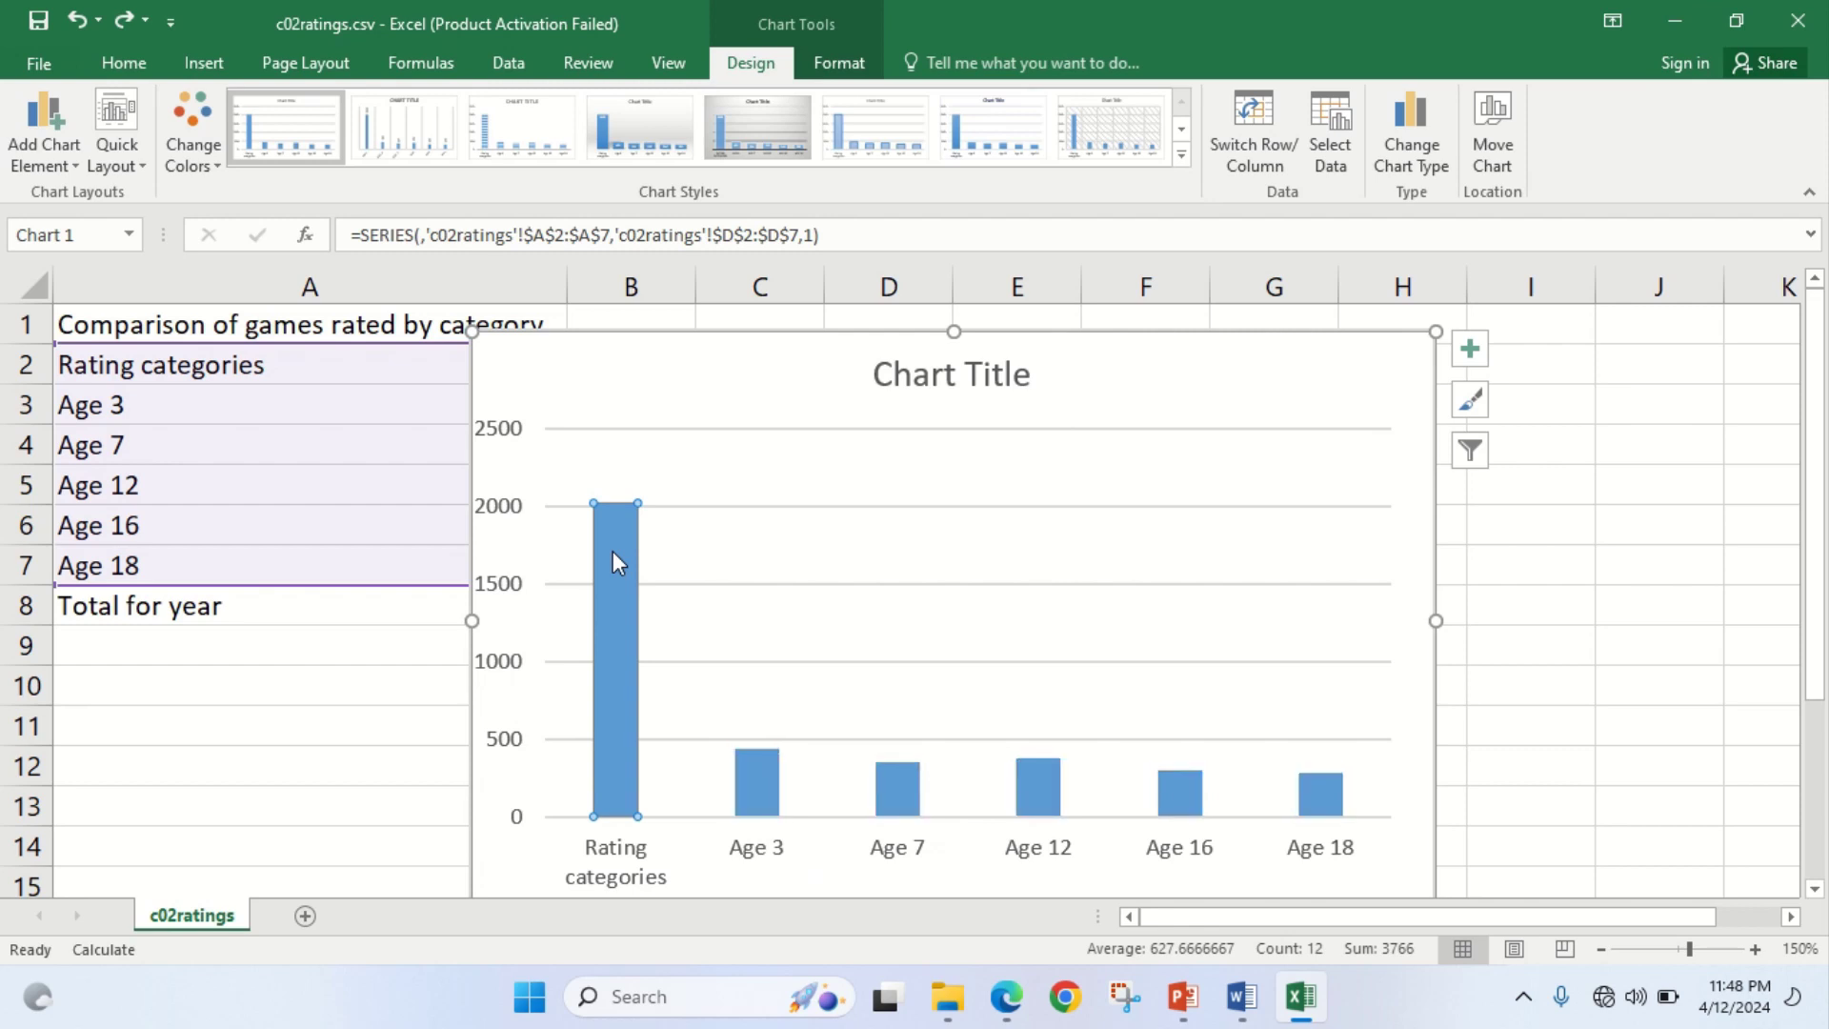
key("Delete")
key("ctrl+z")
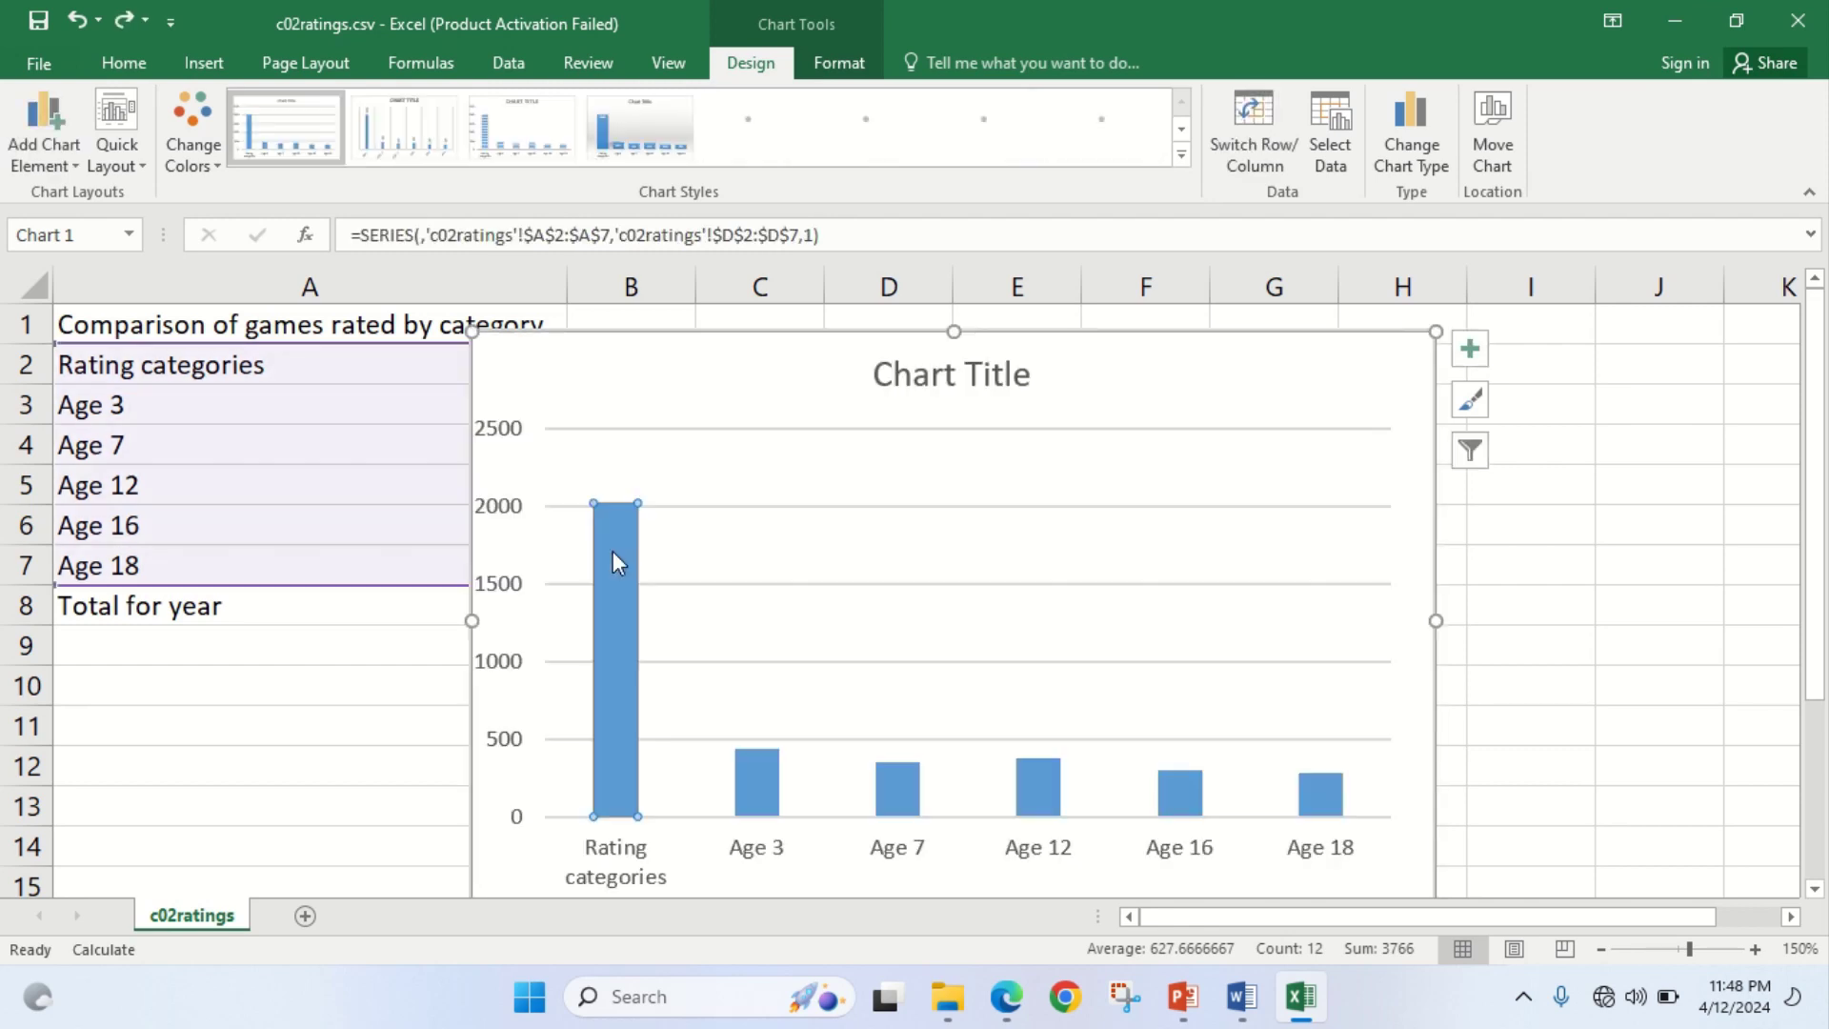
key("Delete")
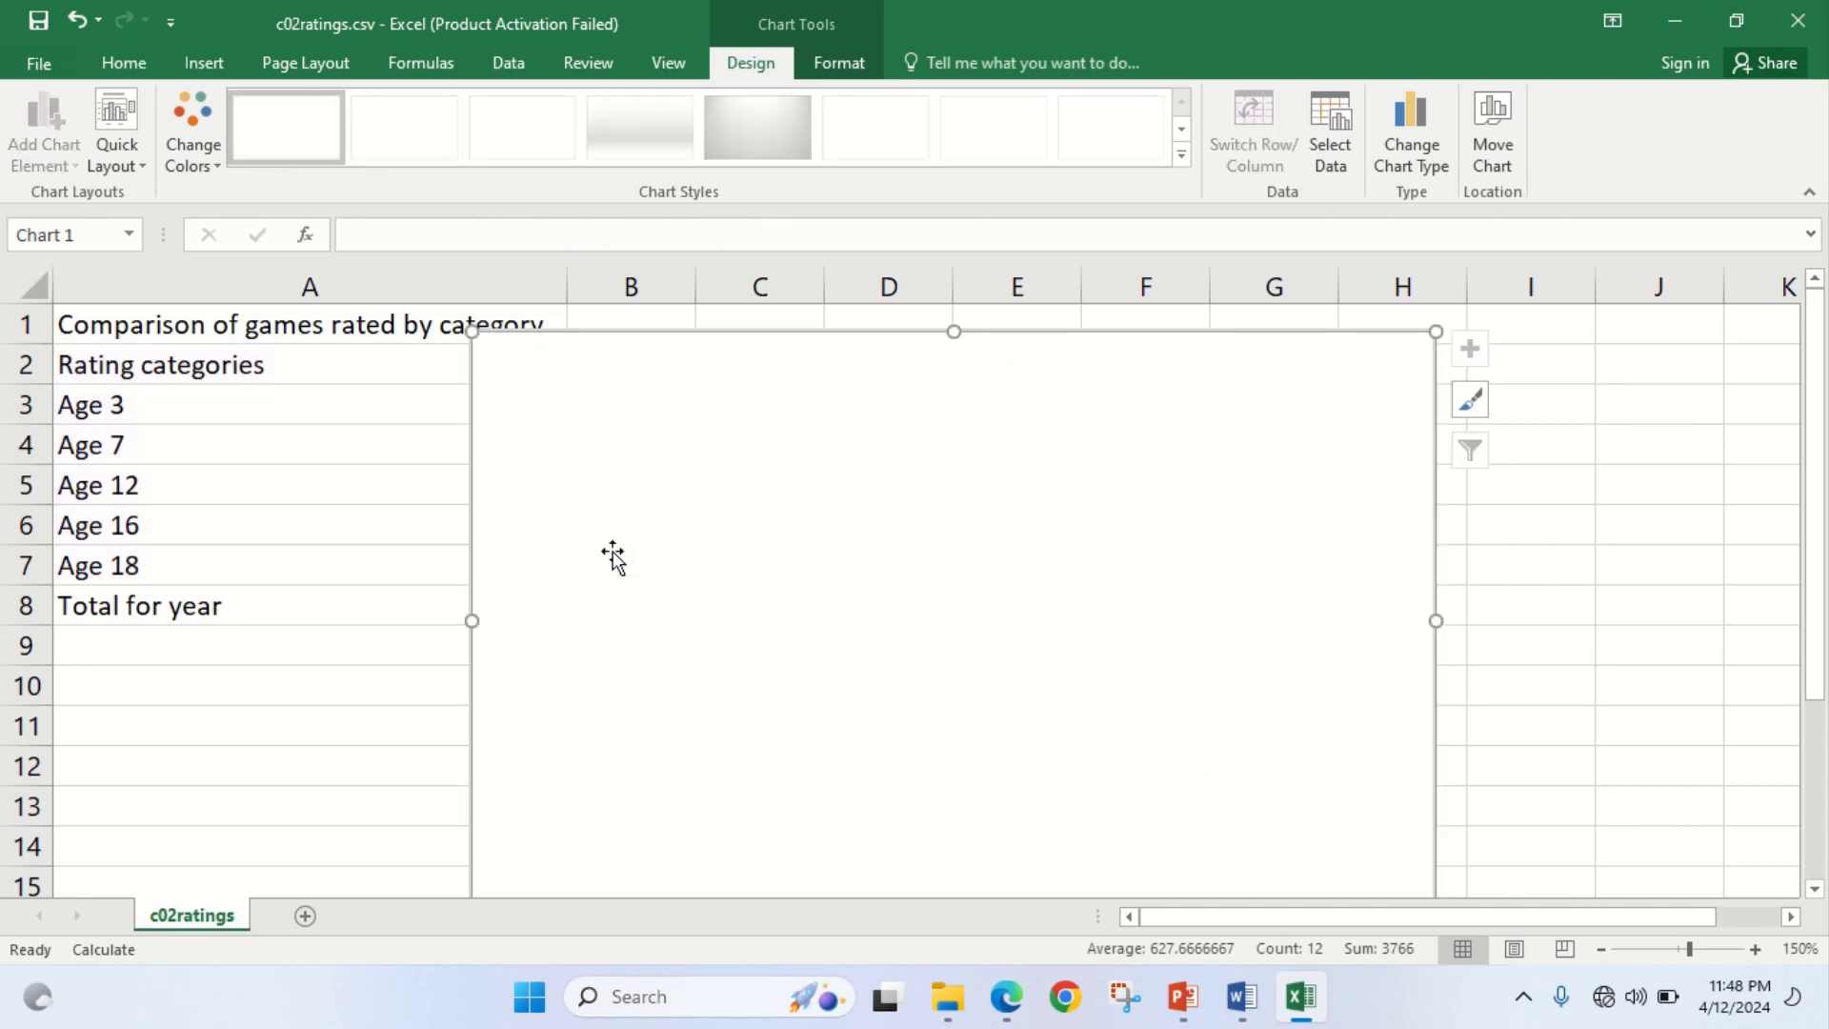
key("ctrl+z")
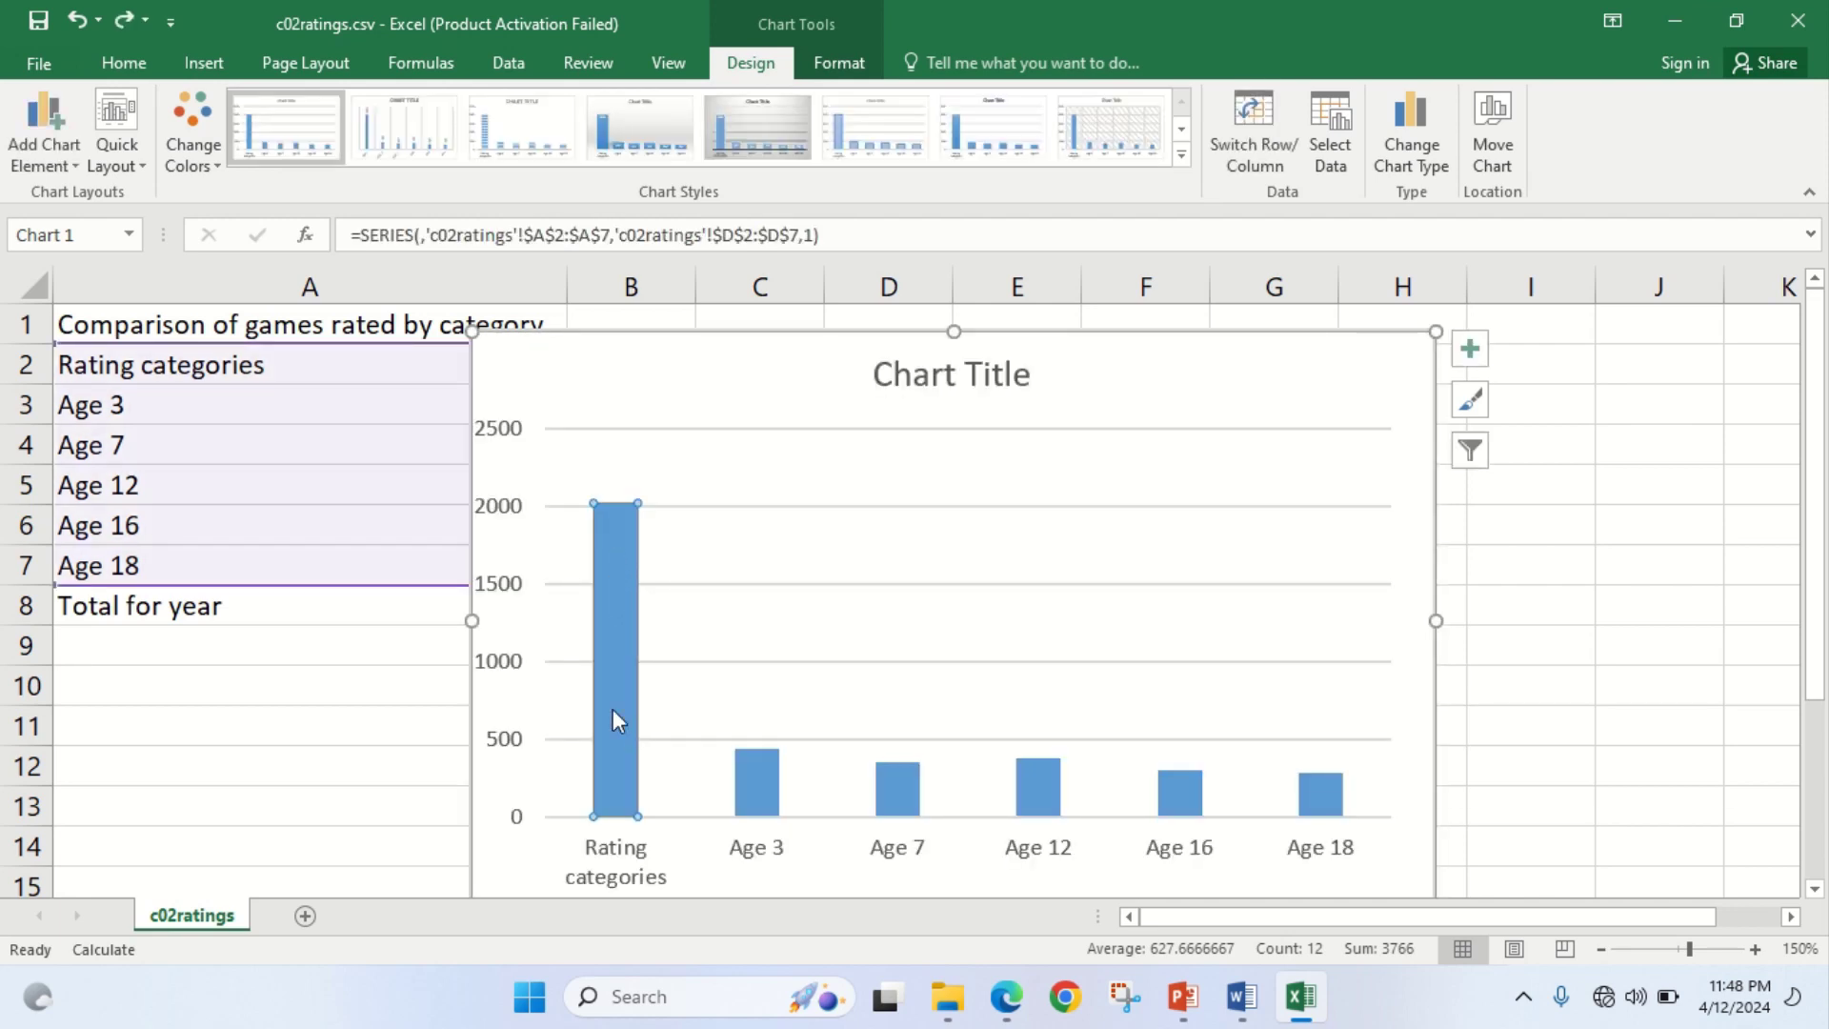
Untick 'Rating categories' under Horizontal Axis Labels in Select Data Source and confirm
right_click(610, 701)
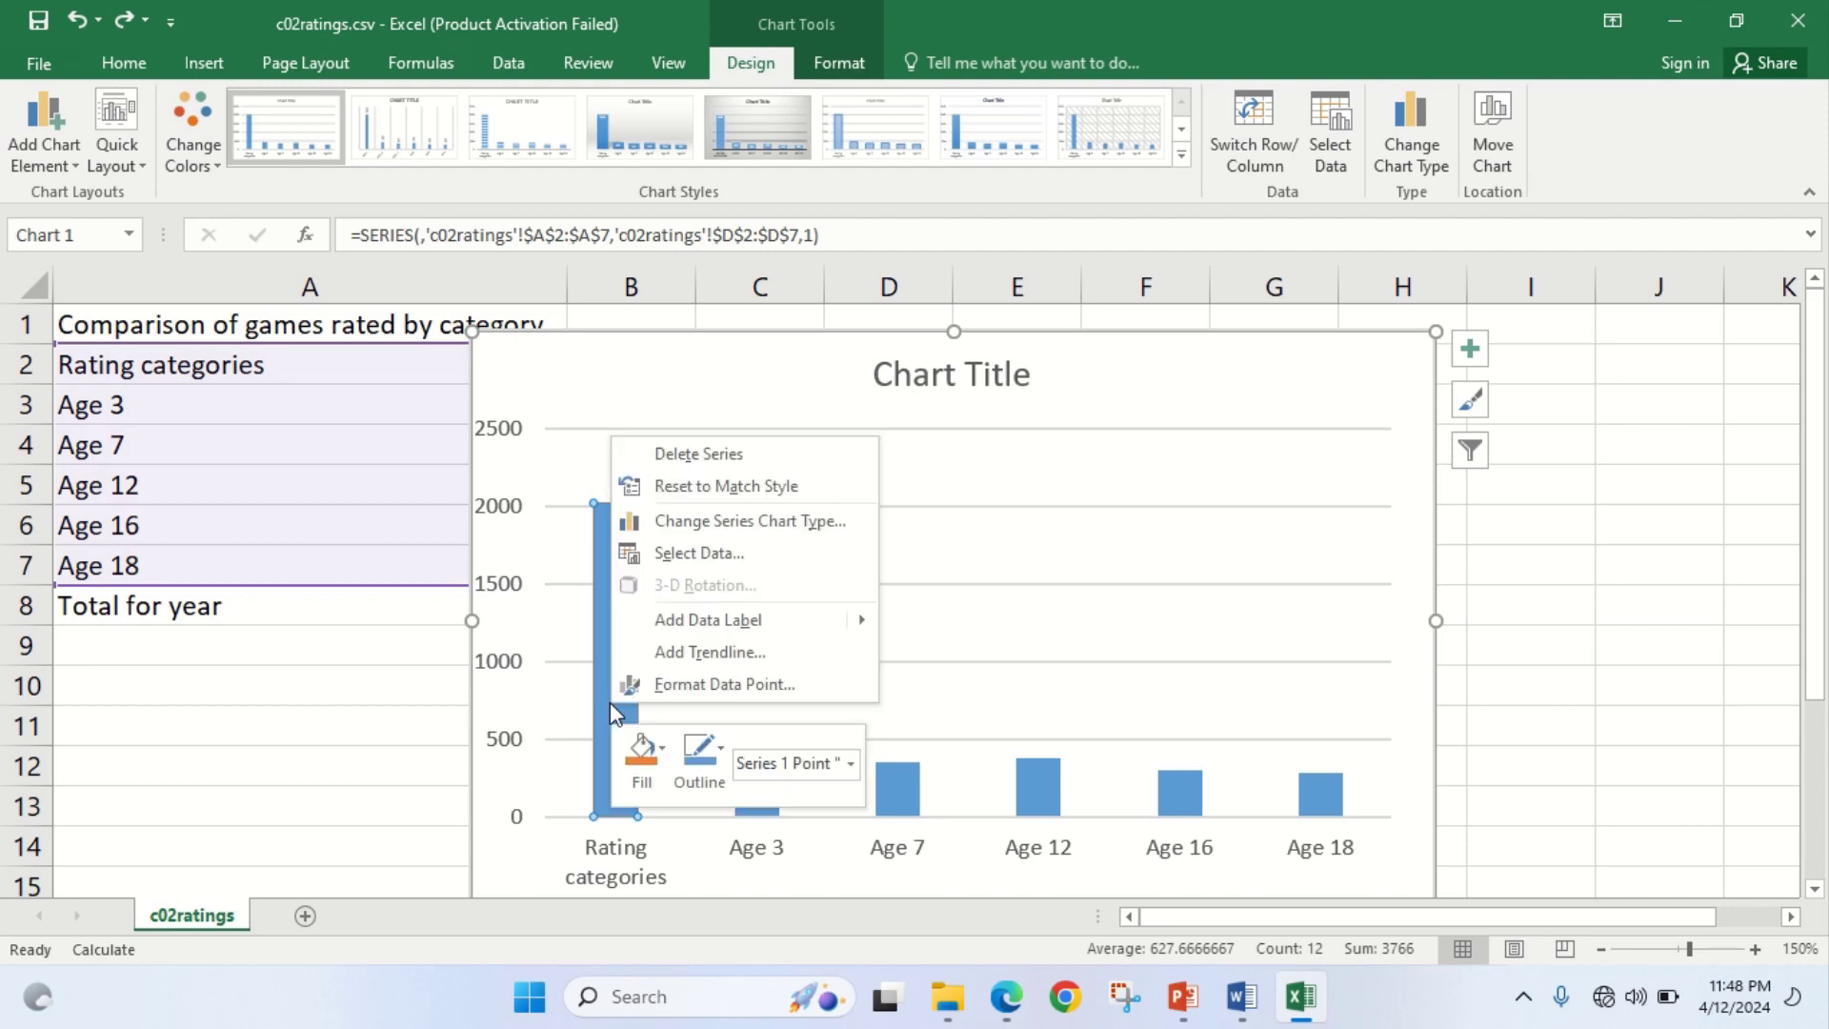
left_click(678, 560)
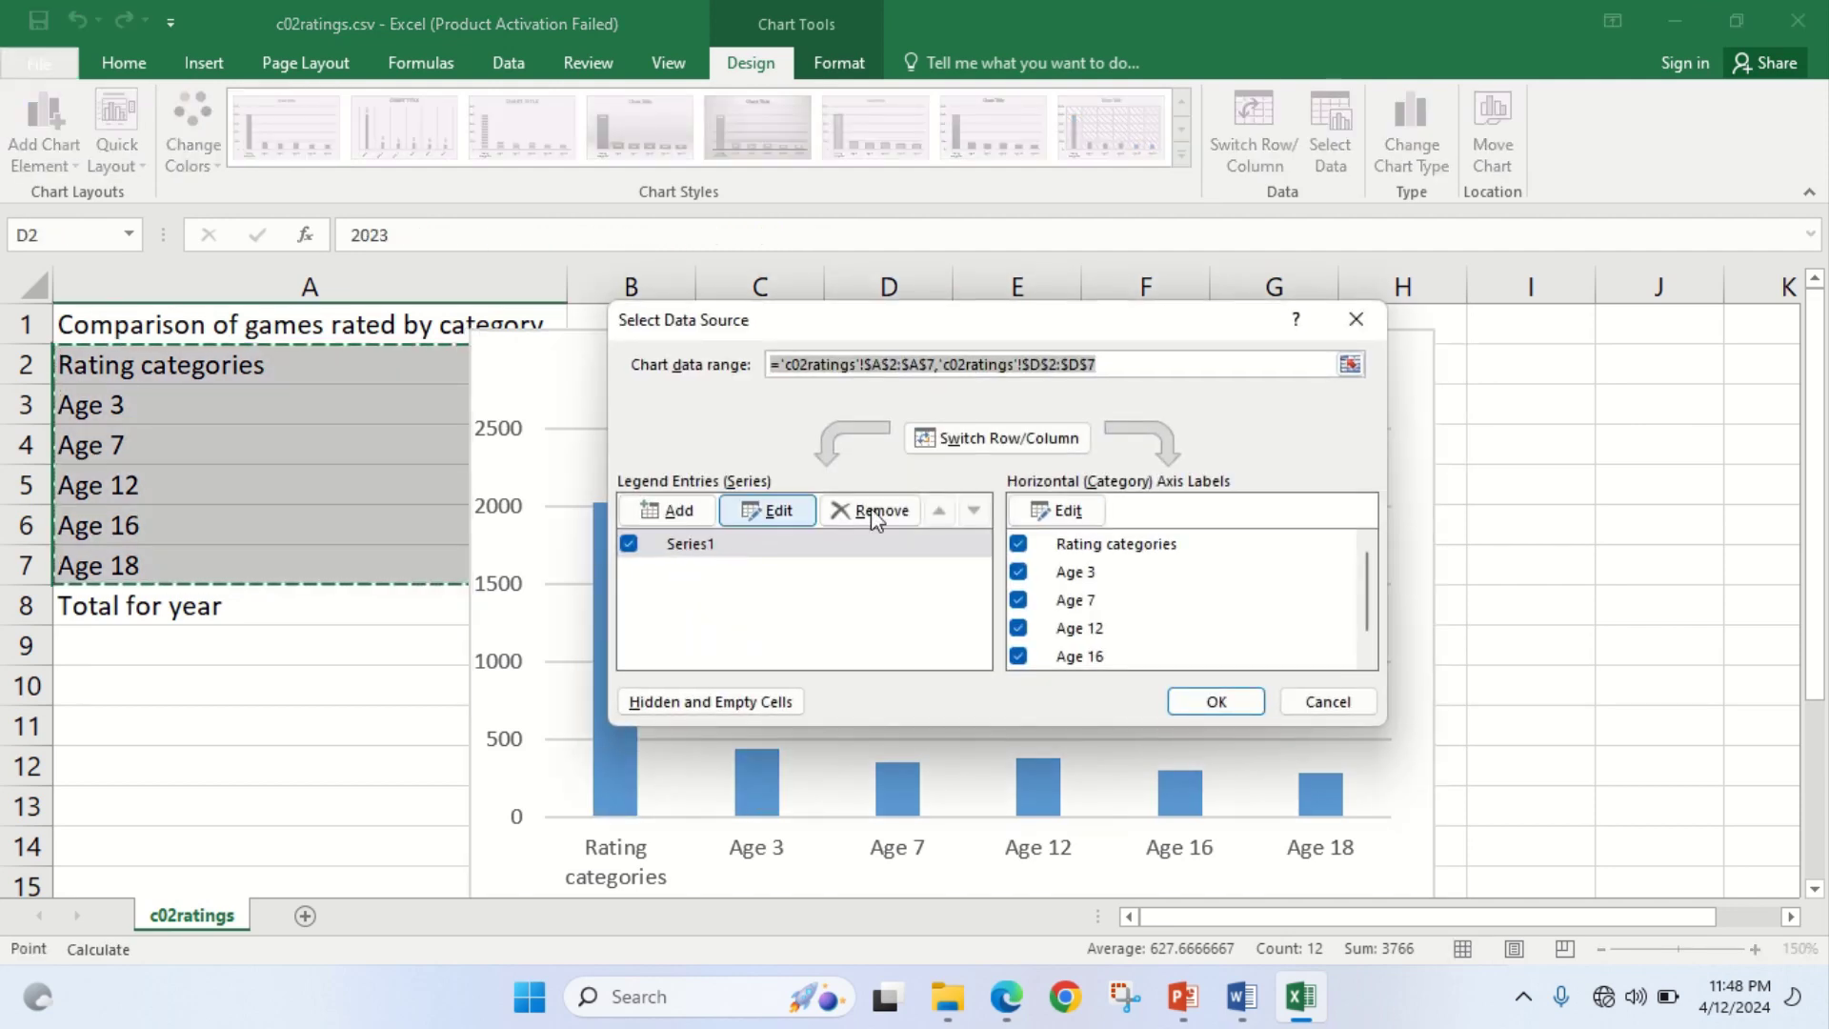
left_click(1016, 548)
left_click(1207, 702)
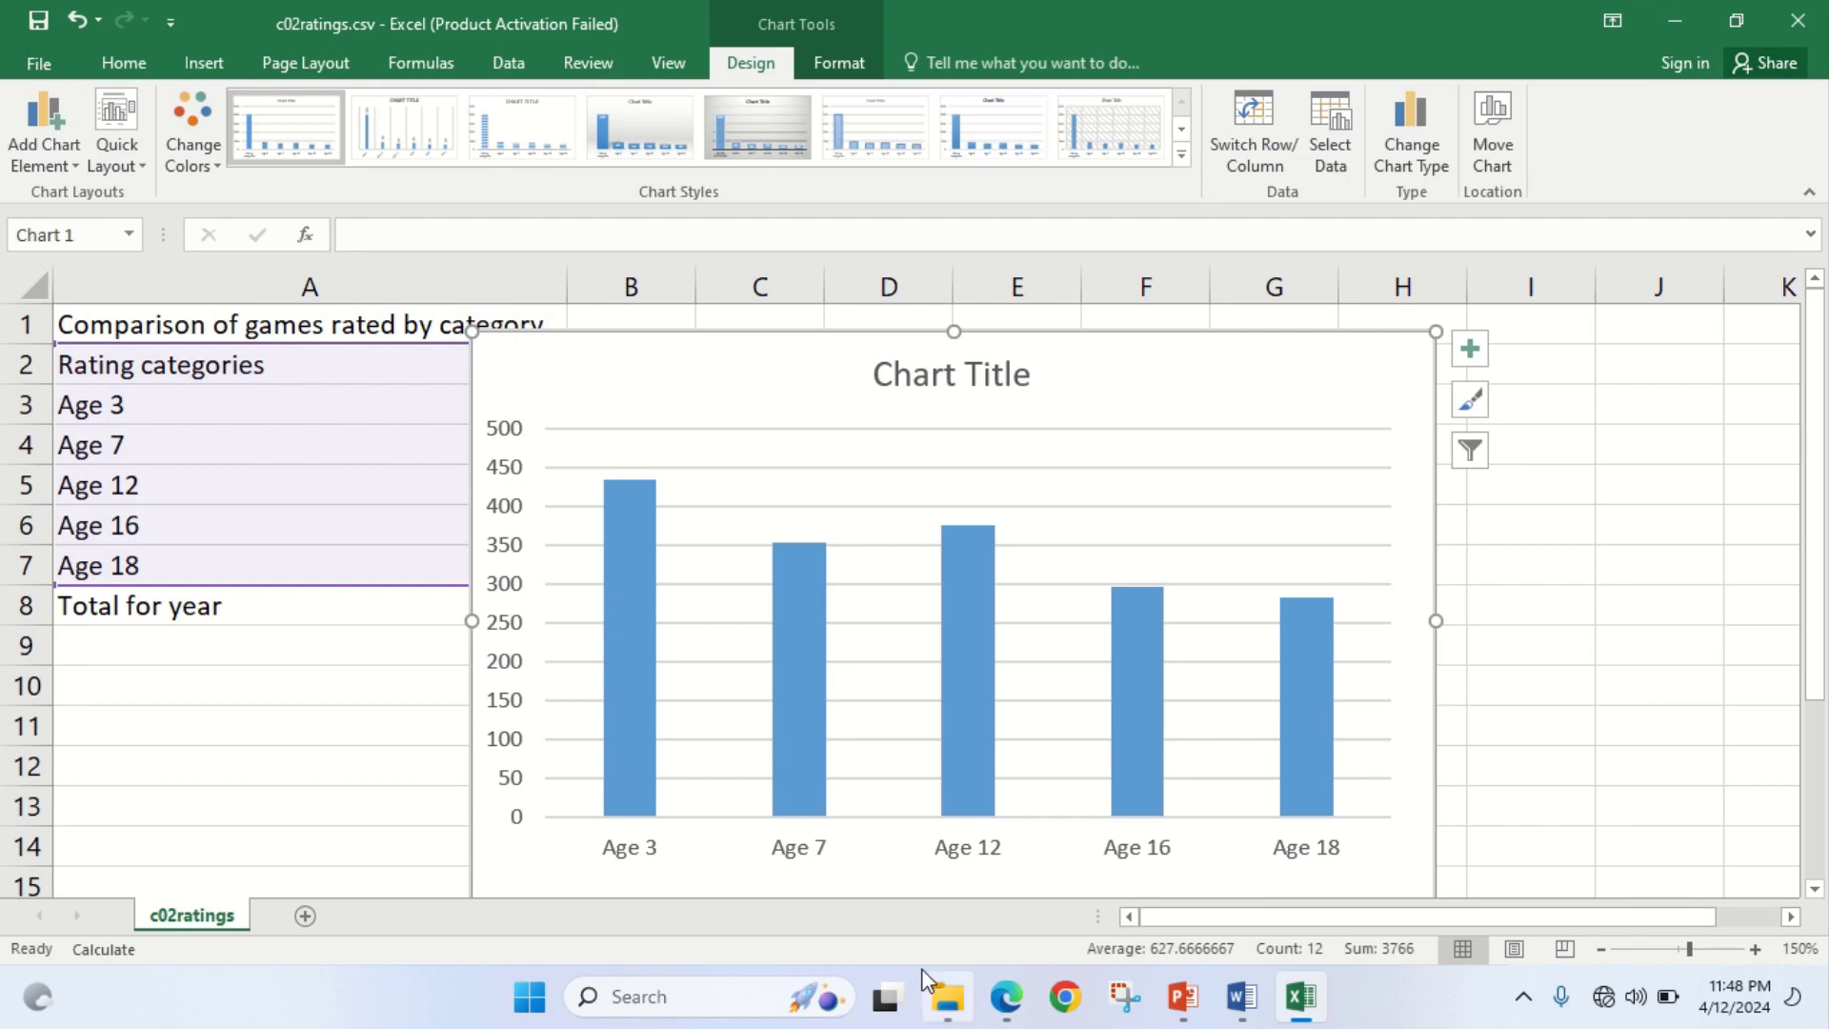
left_click(1005, 1010)
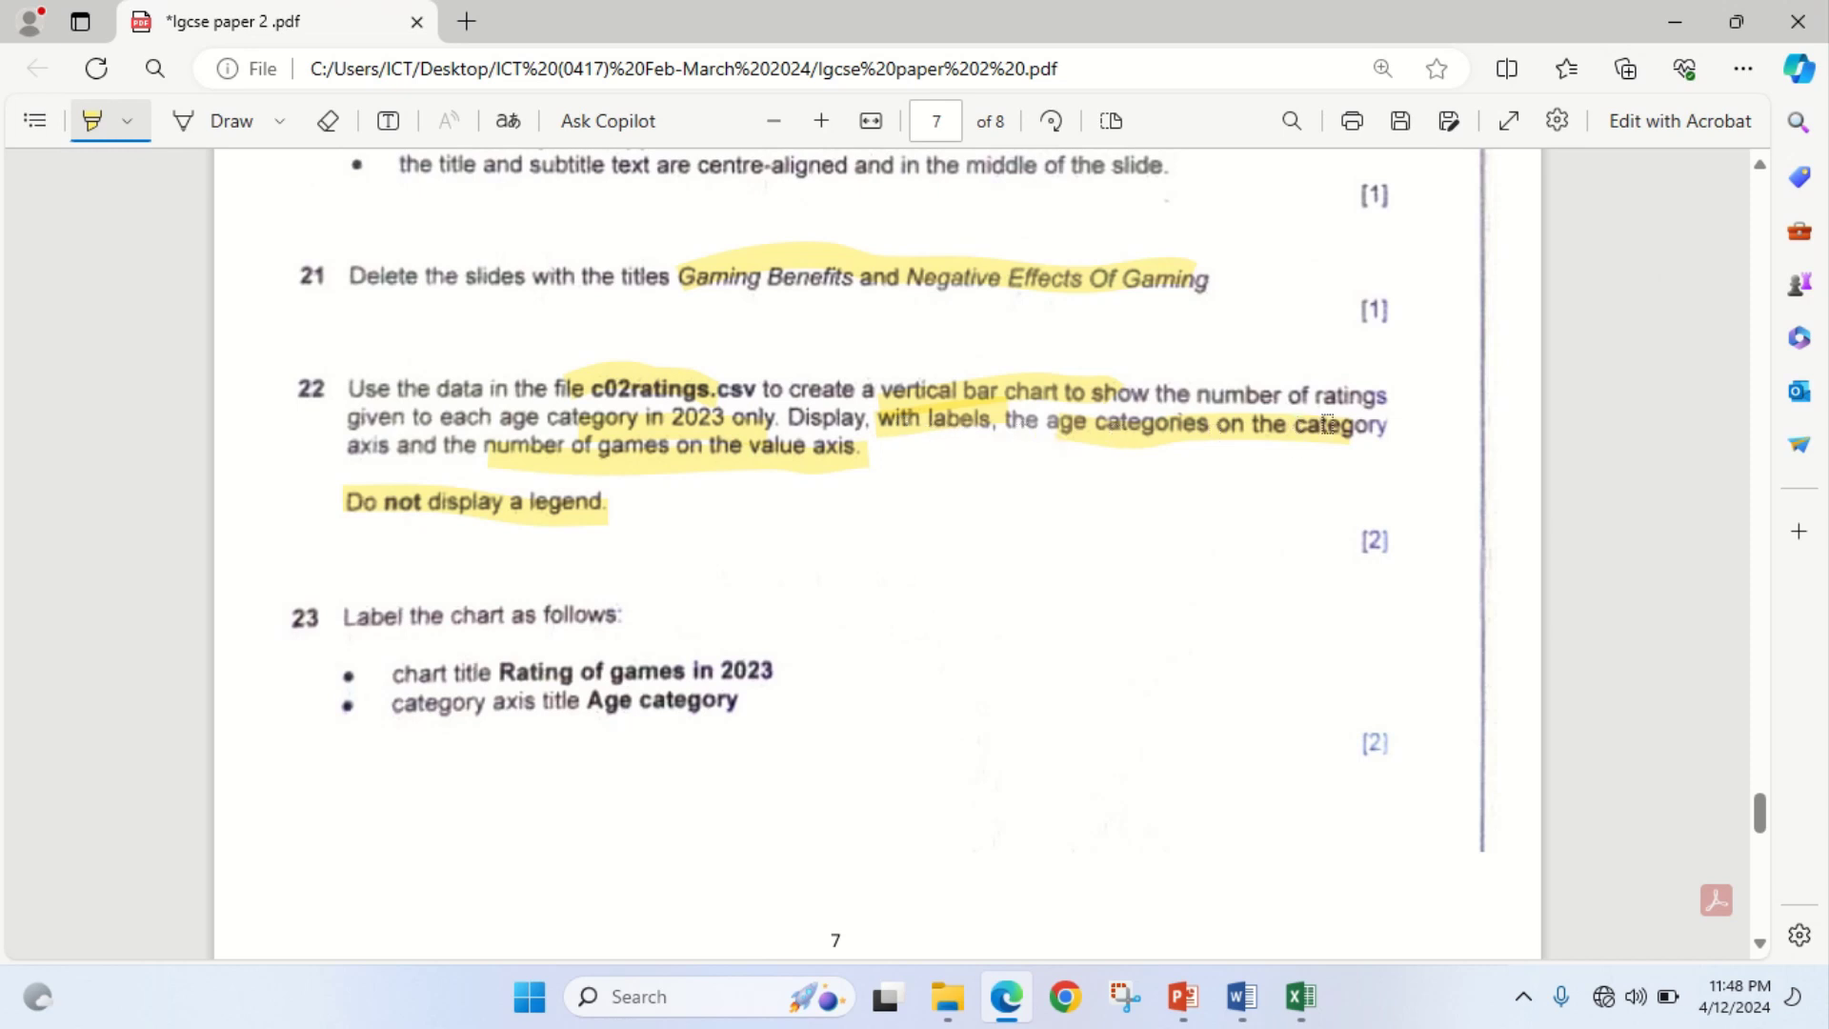
left_click(1008, 1012)
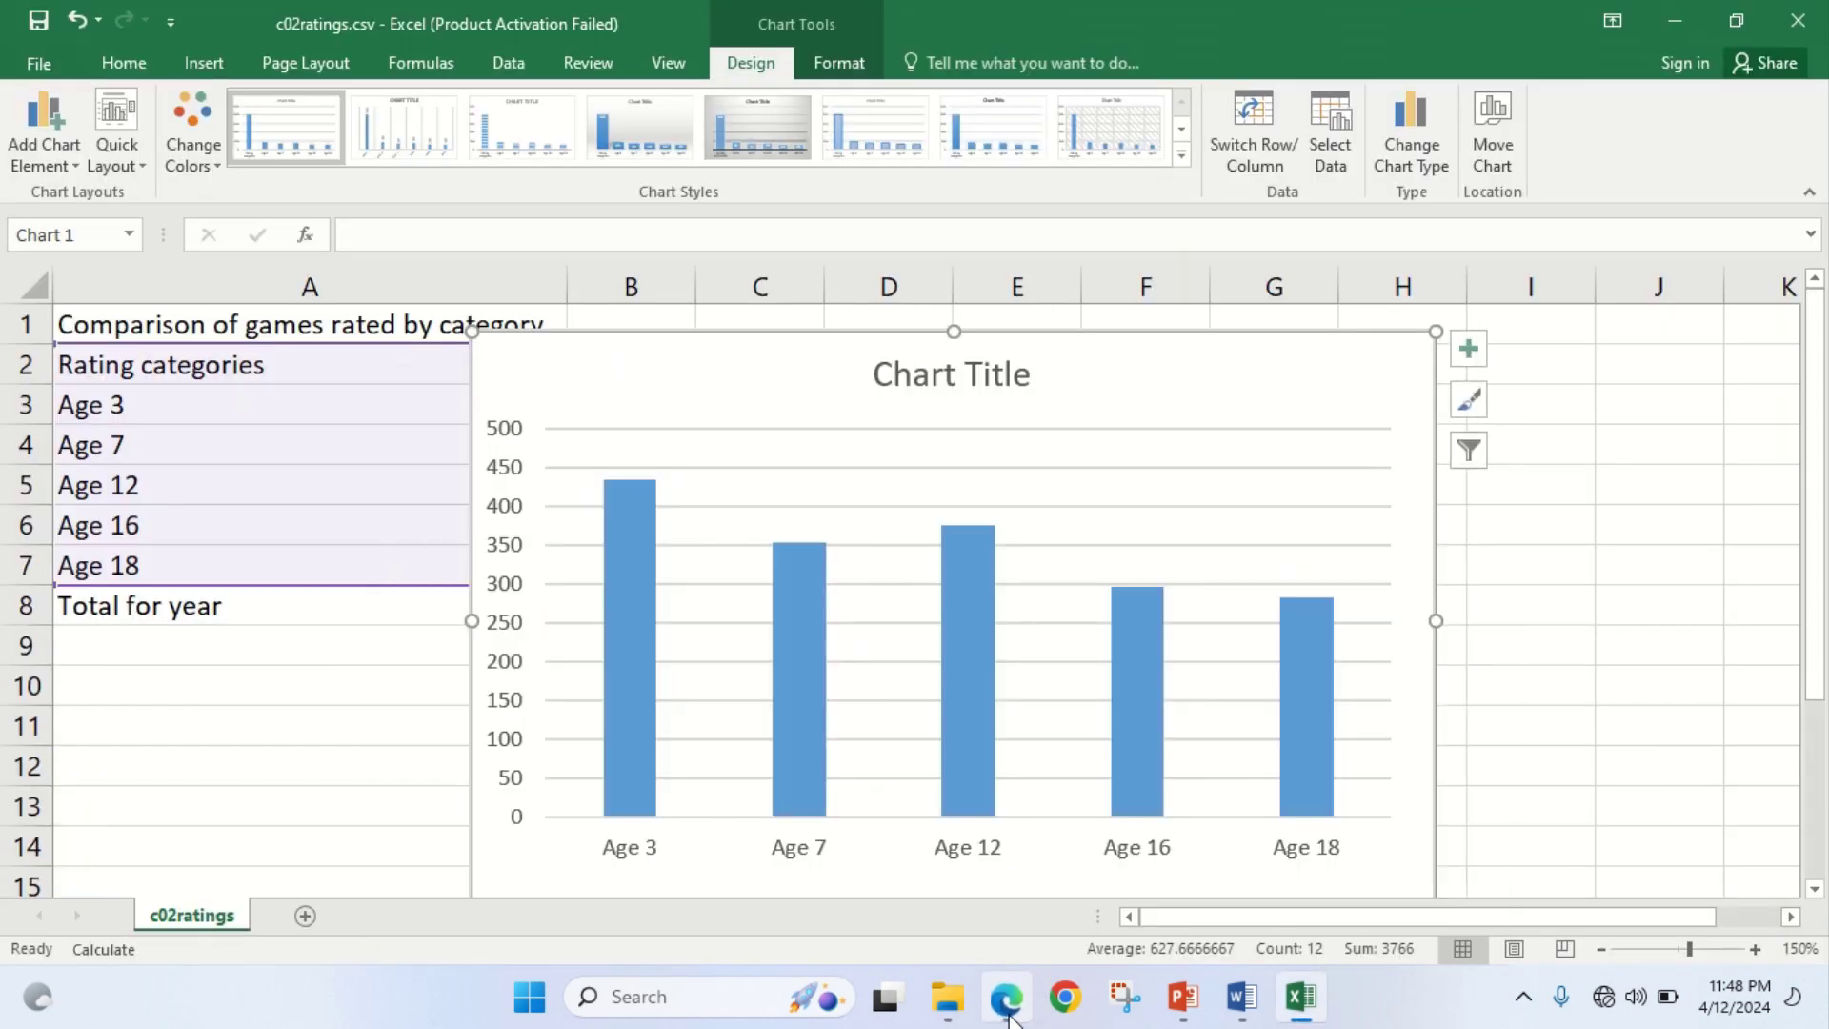
Add axis titles and name the horizontal axis 'Age Categories'
left_click(1468, 354)
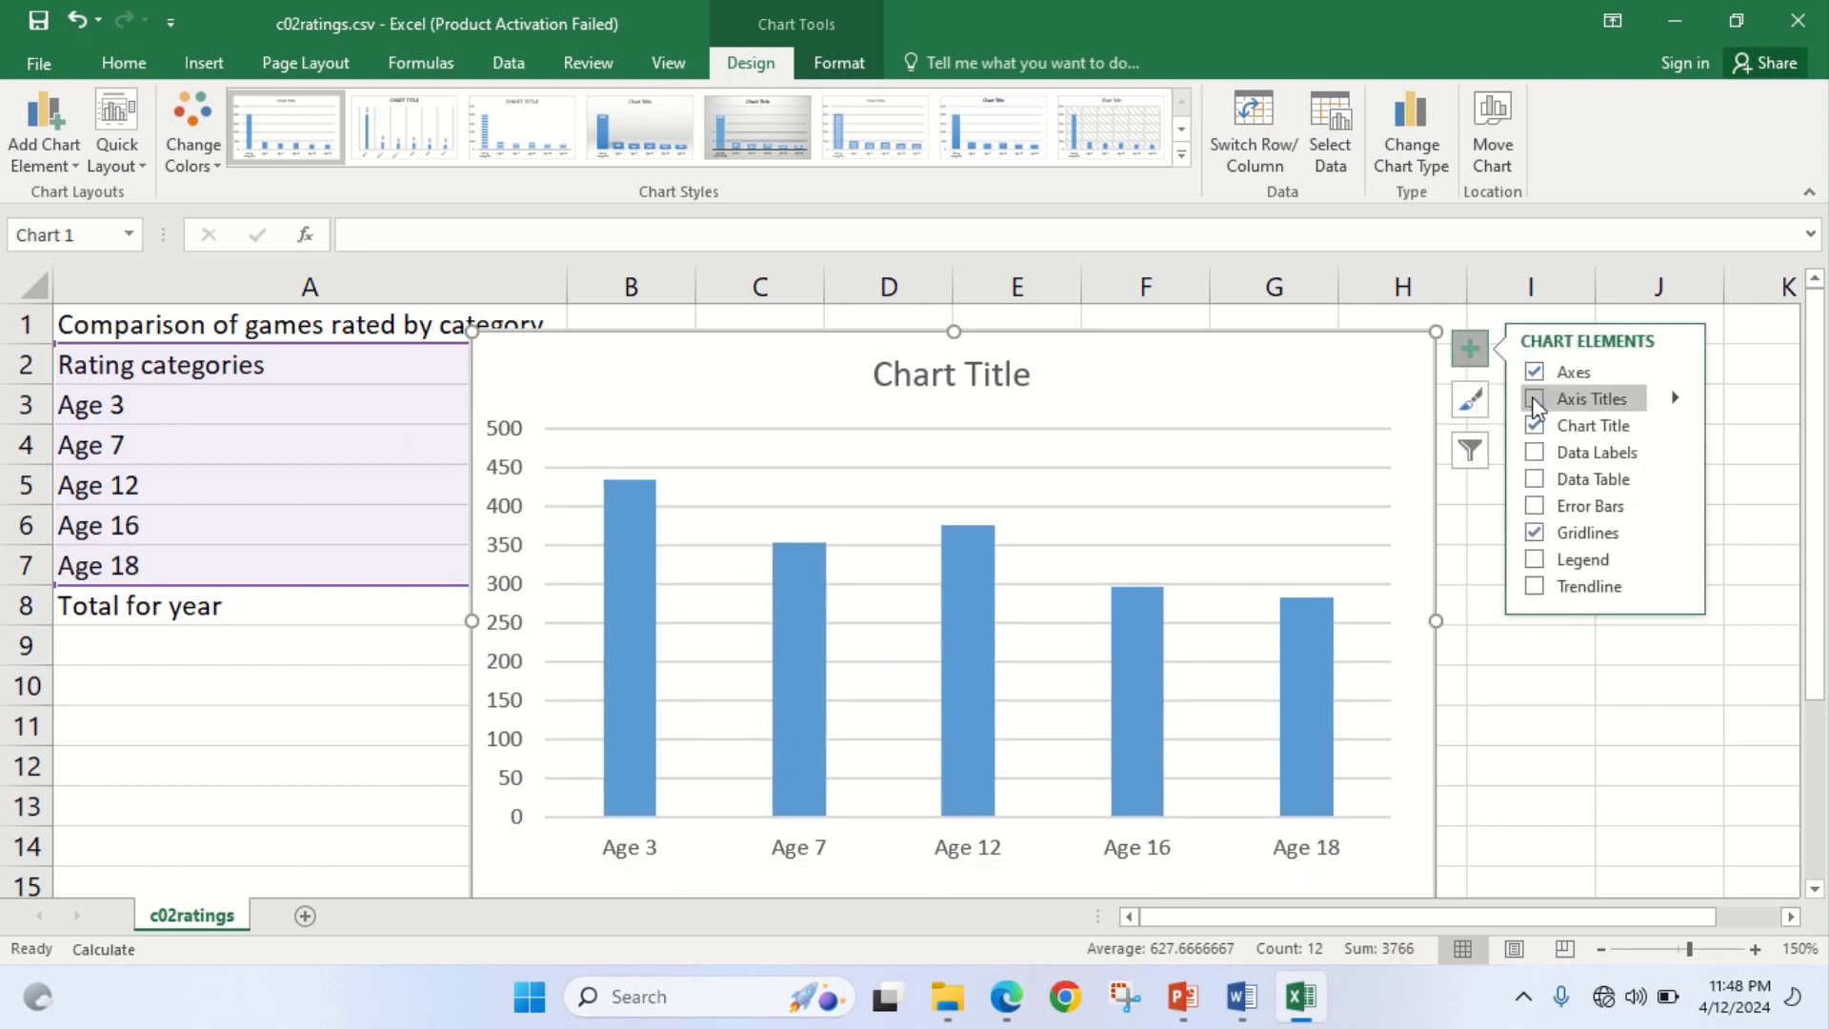
left_click(1536, 400)
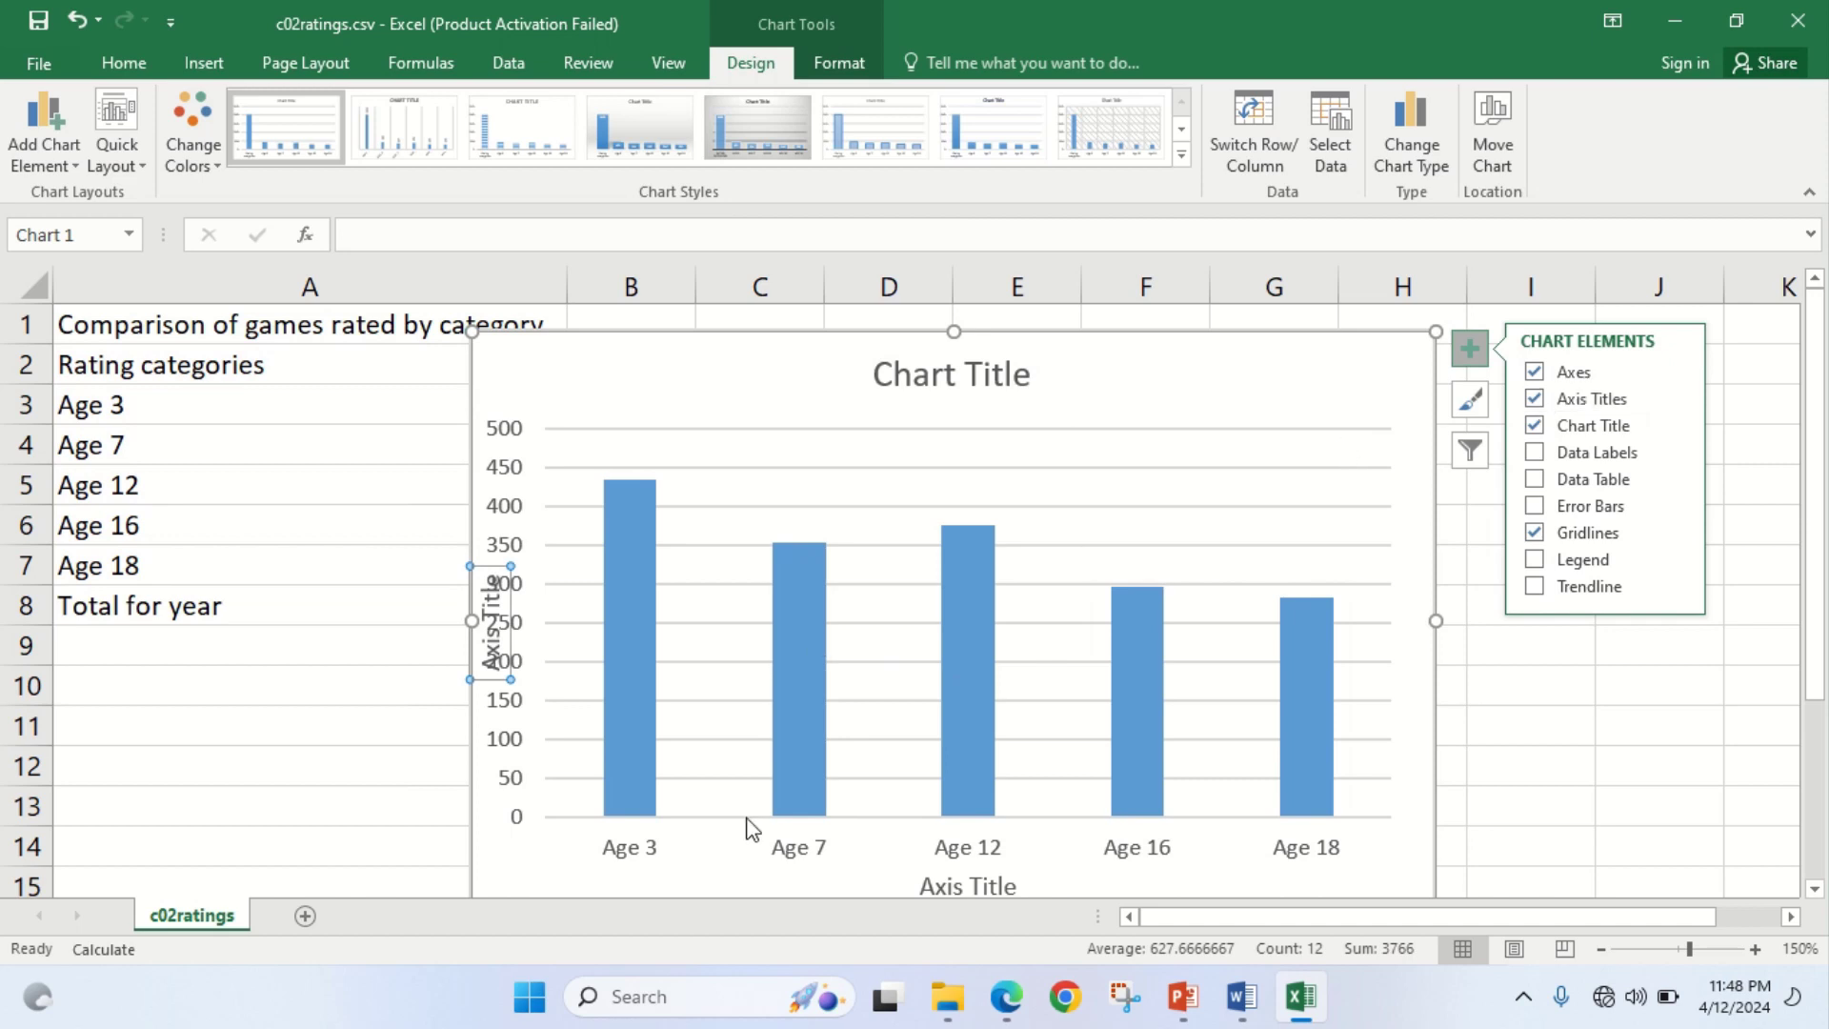
left_click_drag(1817, 615, 1821, 681)
left_click(999, 809)
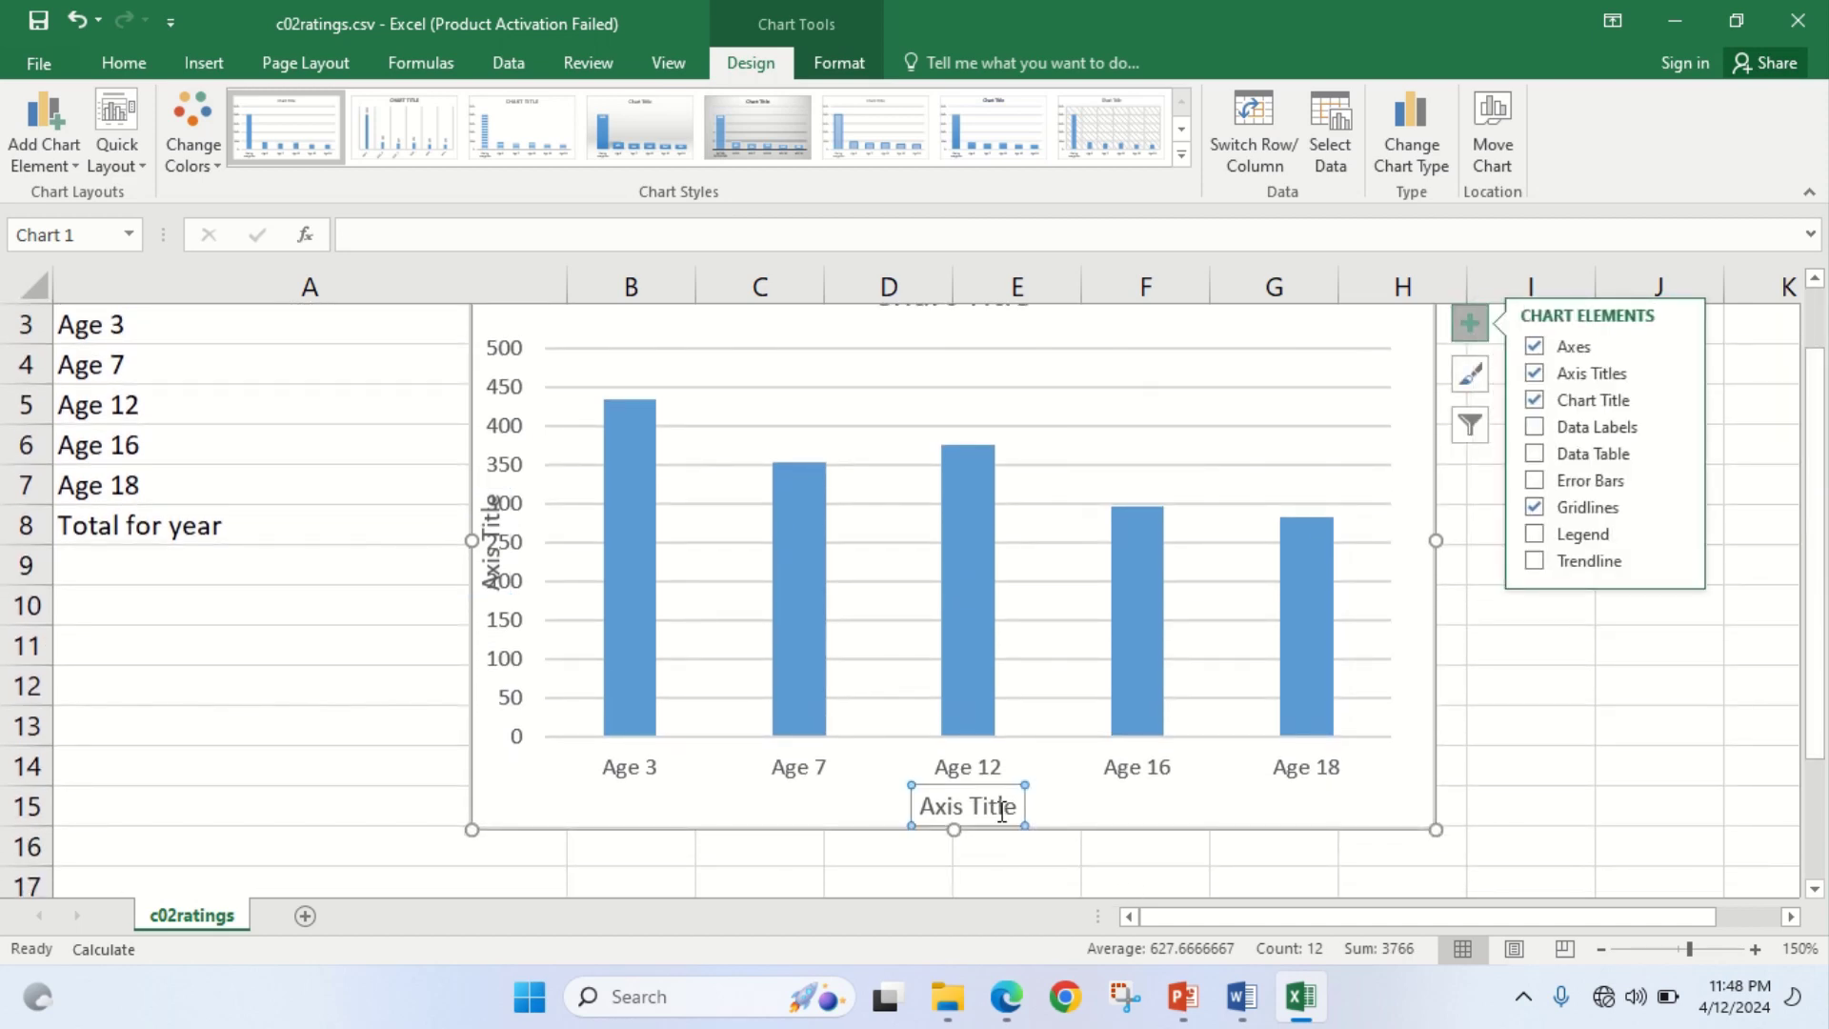
left_click(1002, 810)
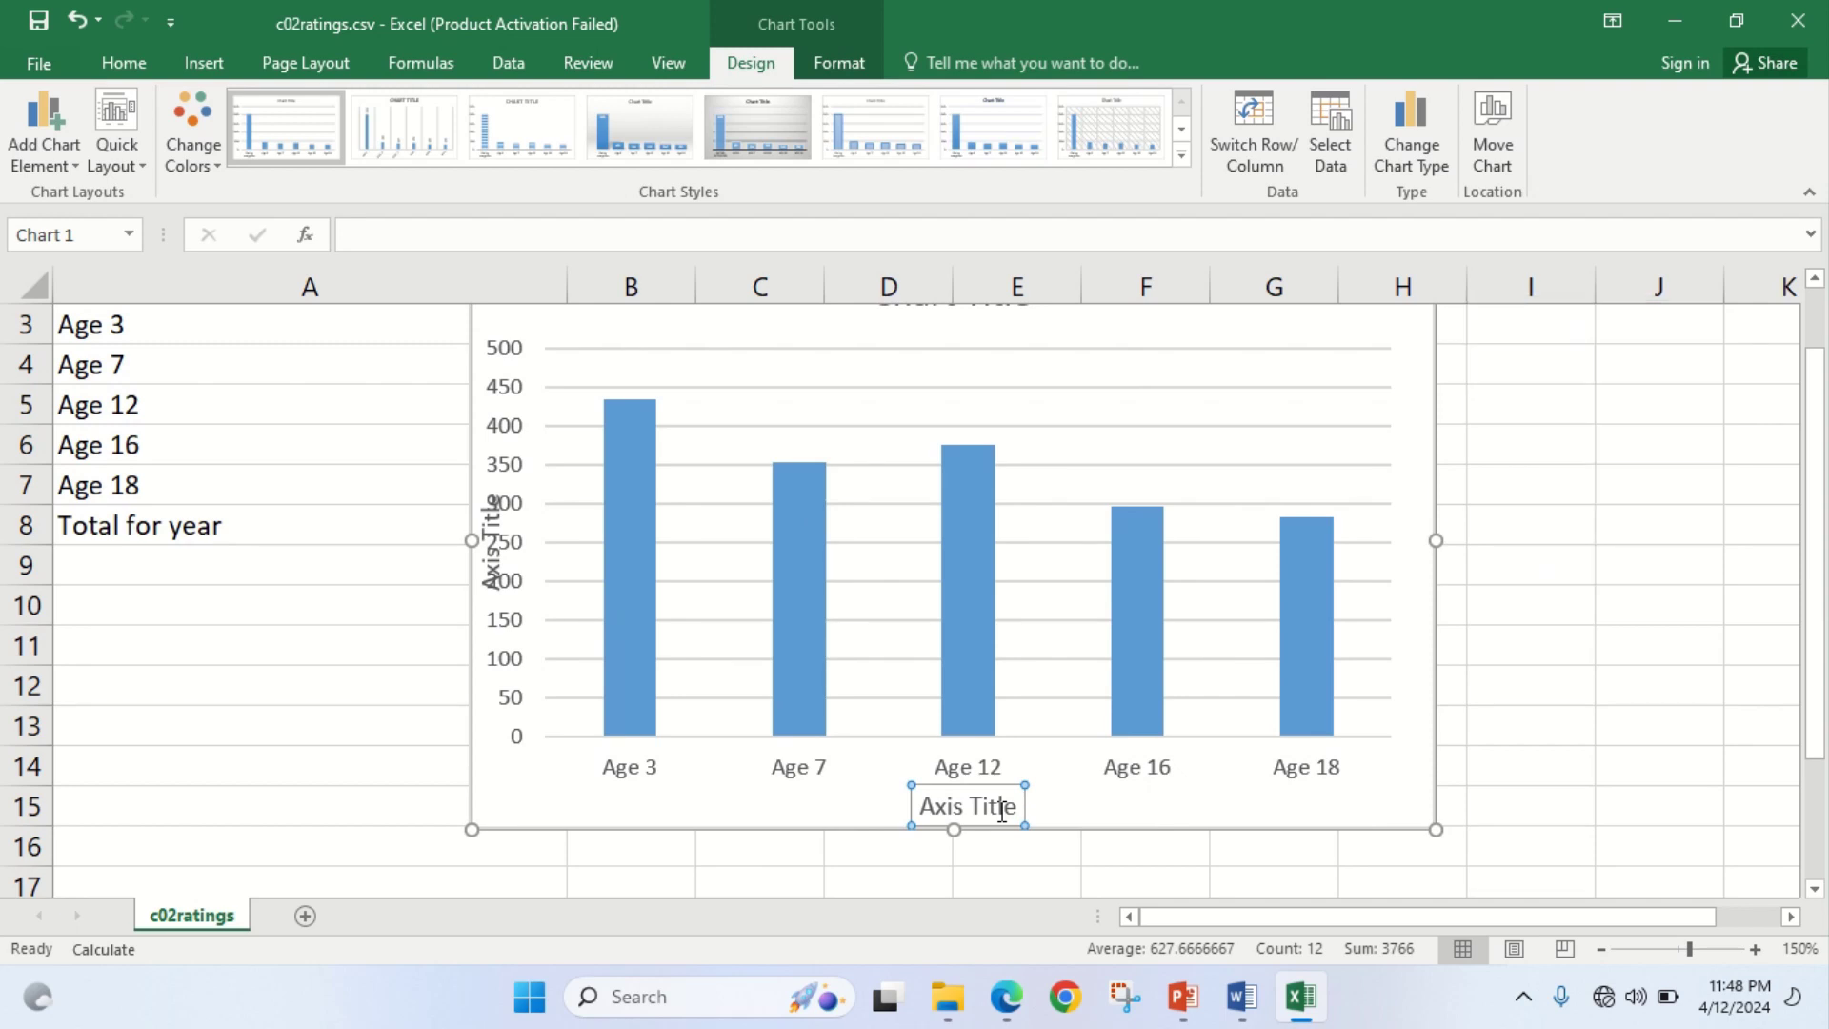
triple_click(1001, 810)
type("Ag")
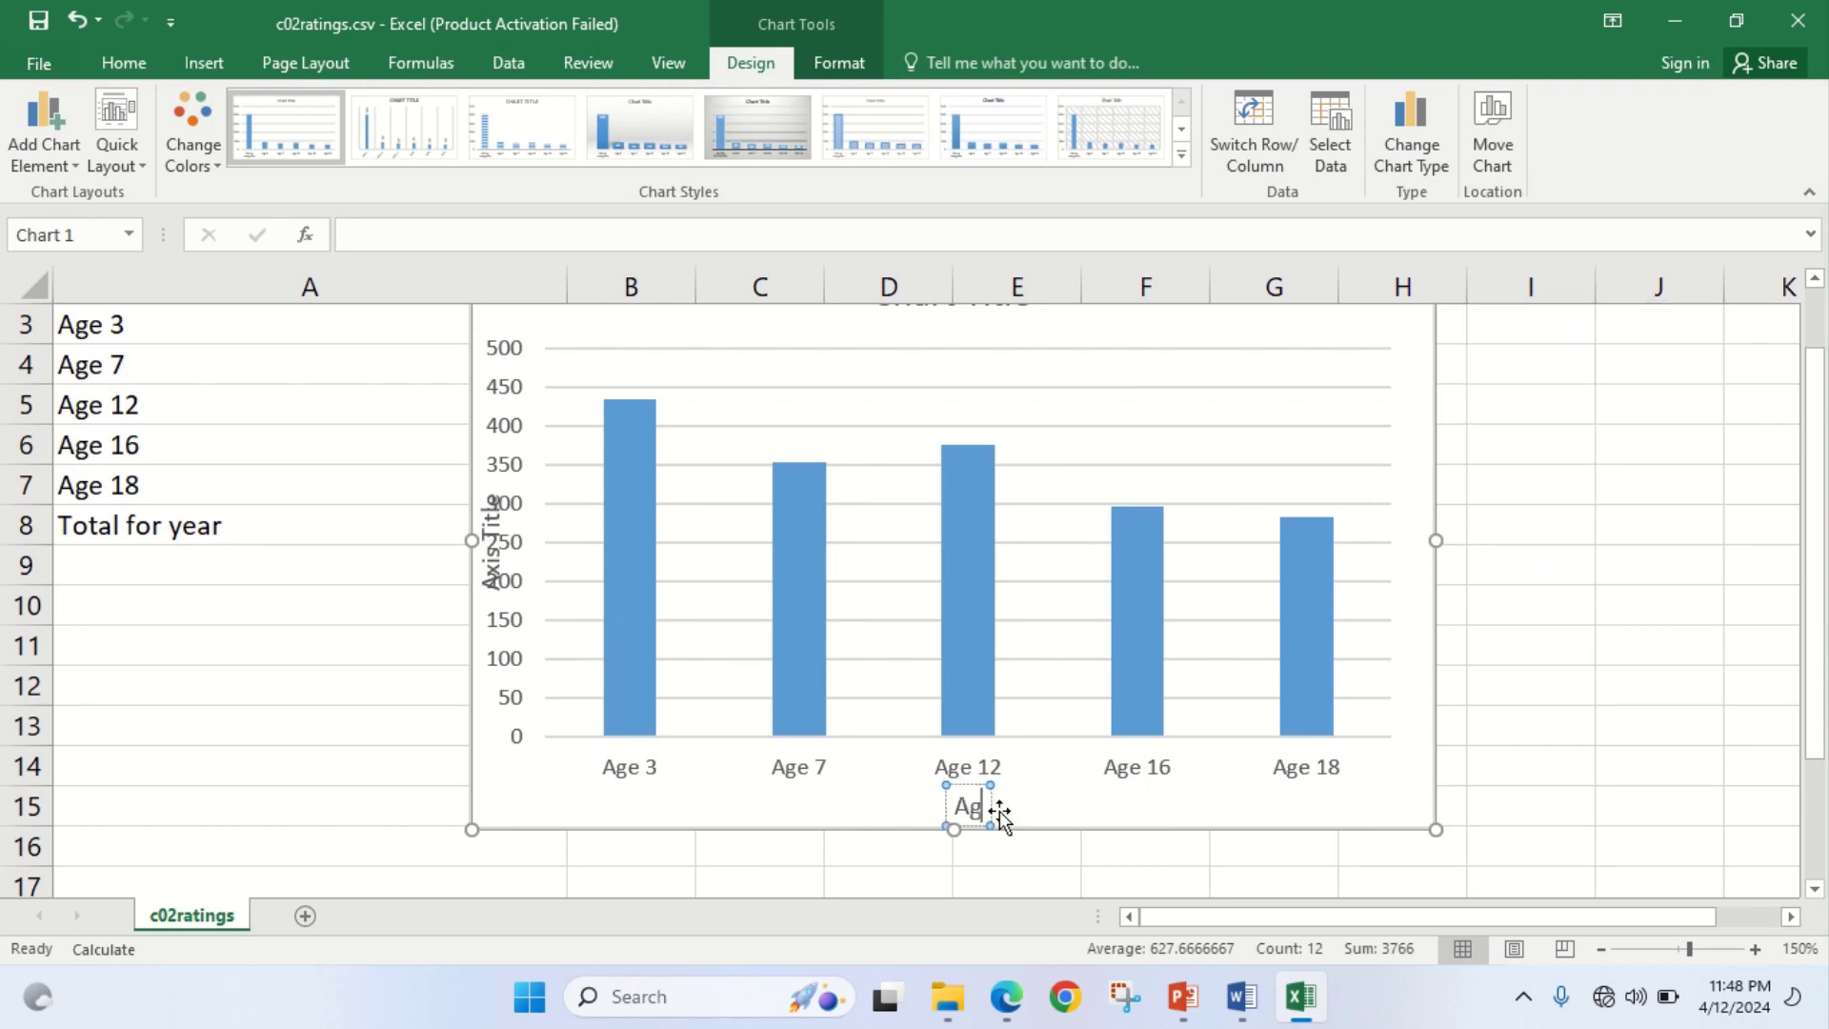
type("e Categories")
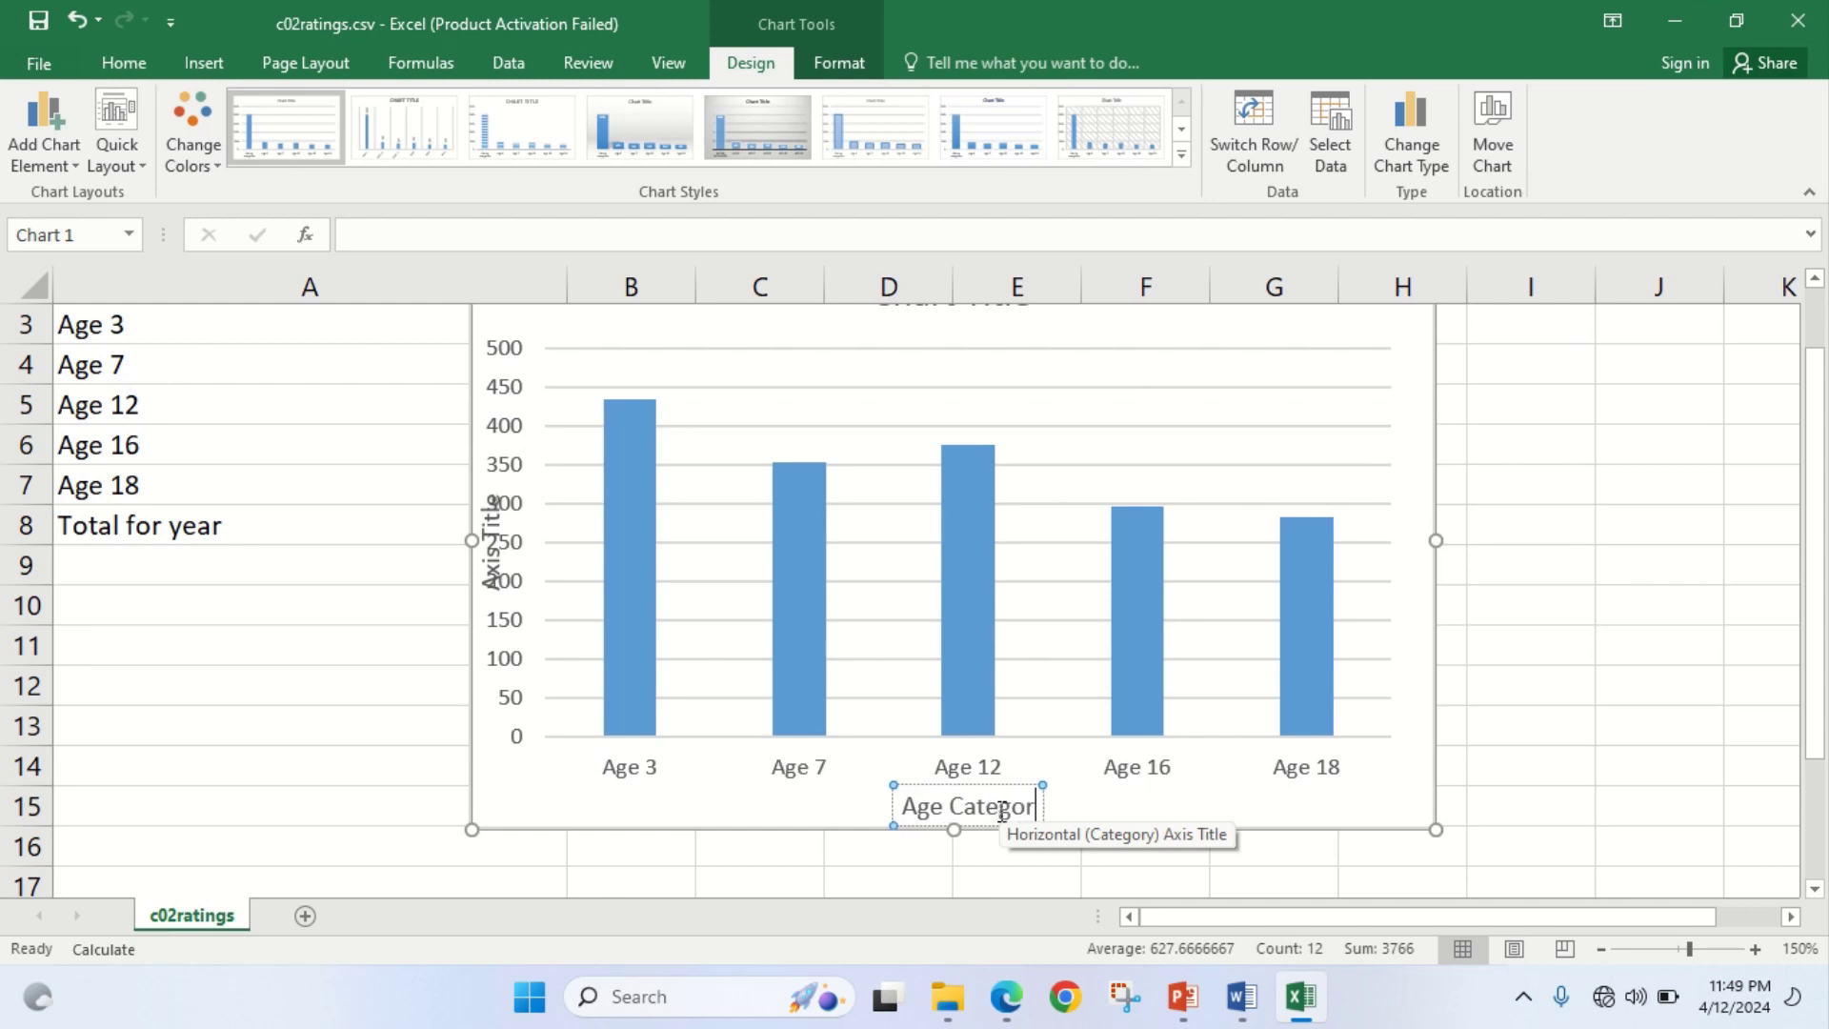
After checking the question wording, title the vertical axis 'Number of Games'
left_click(1007, 1010)
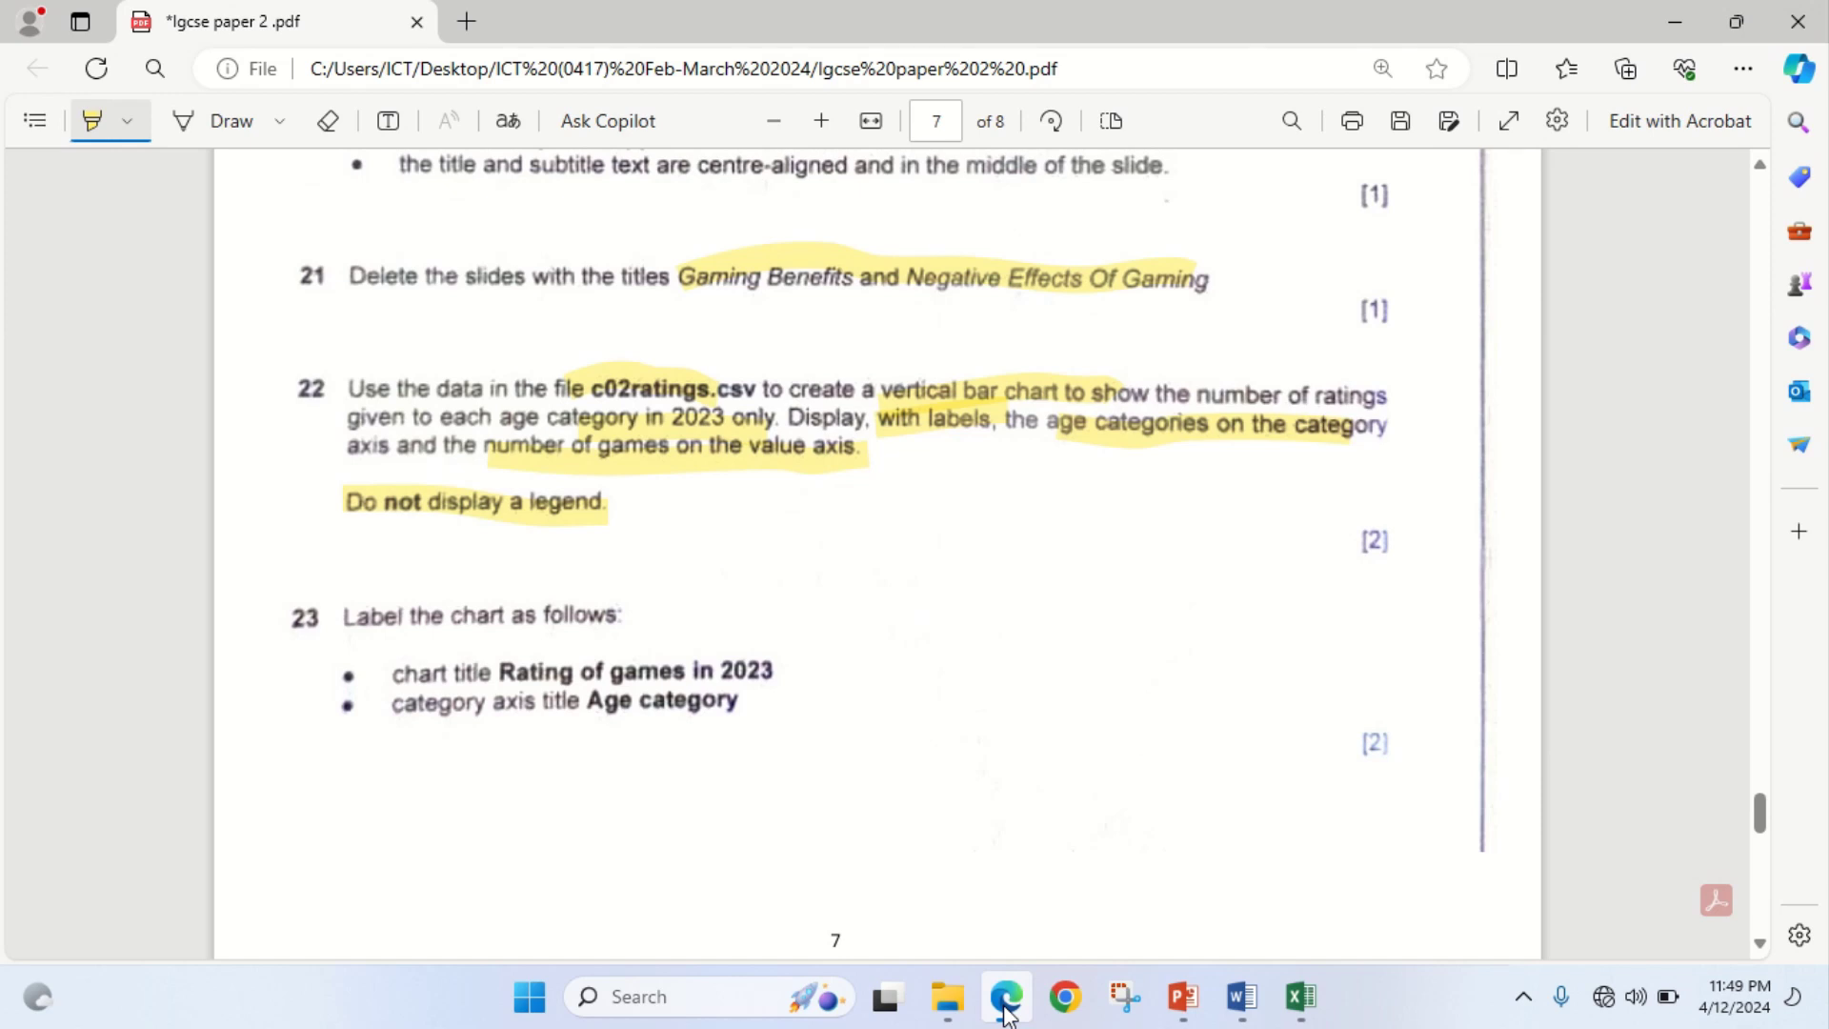
left_click(1007, 1010)
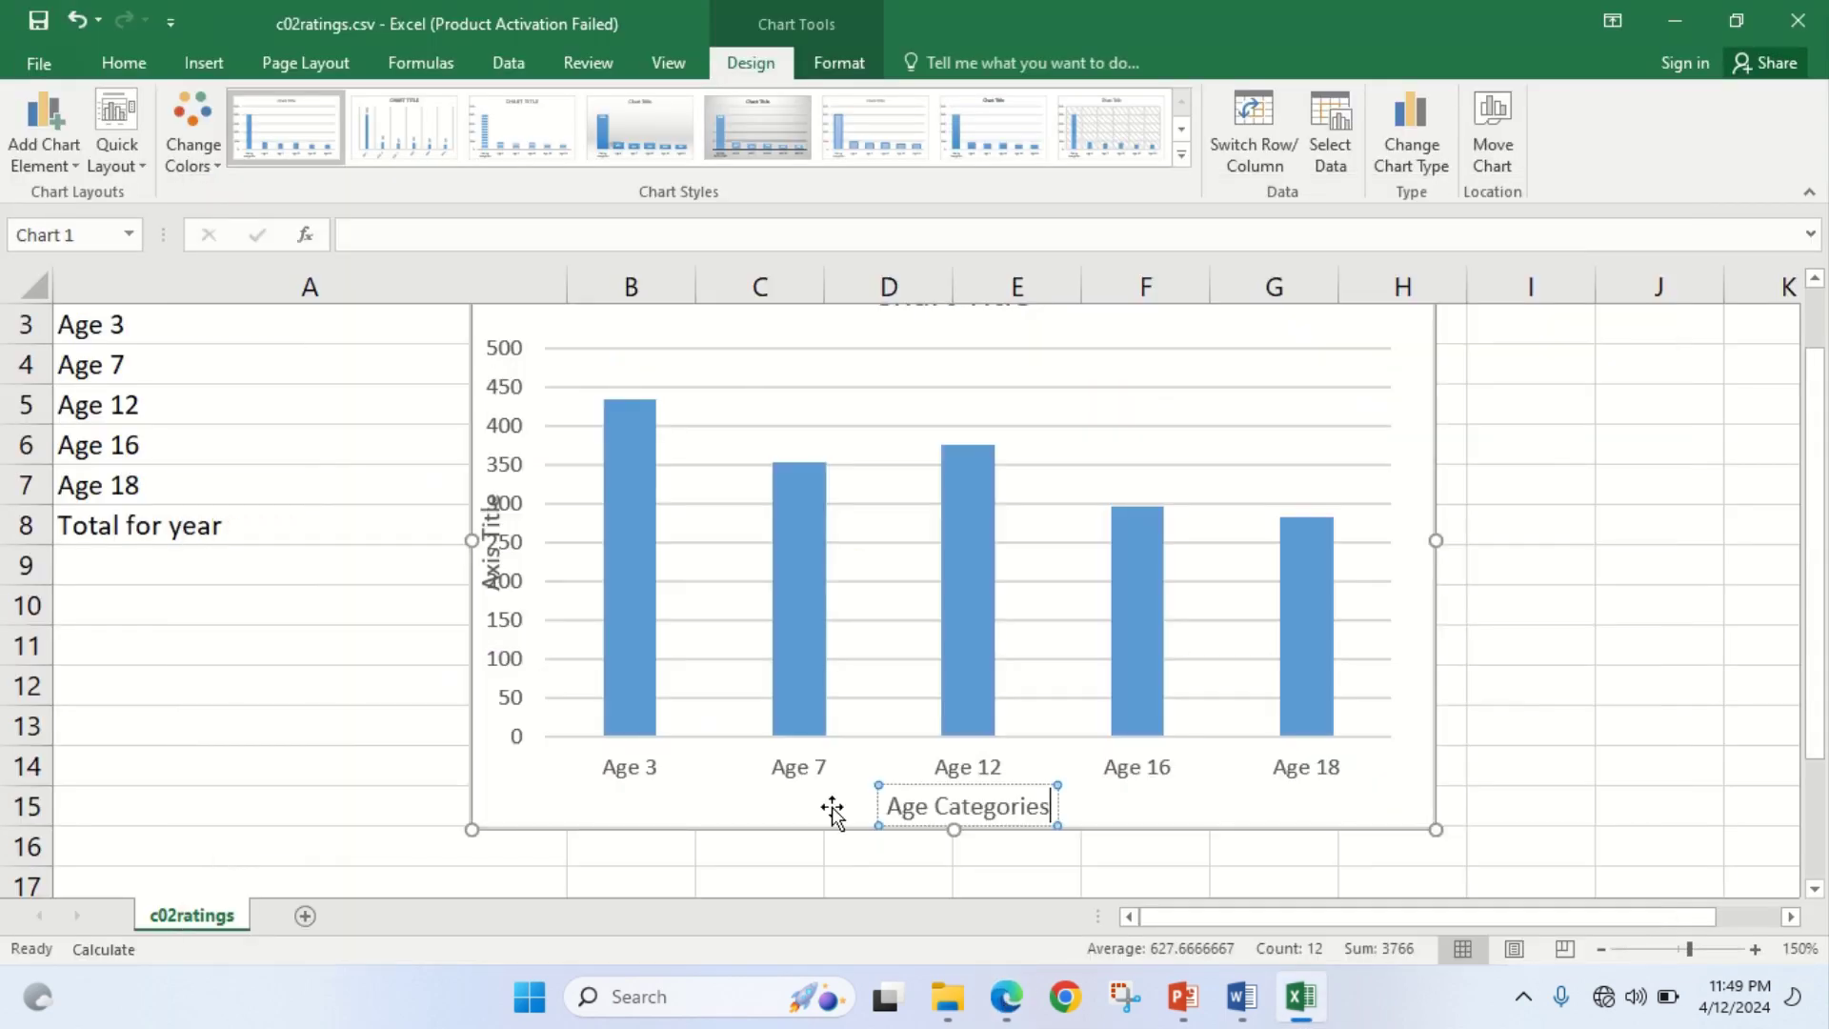
left_click(488, 557)
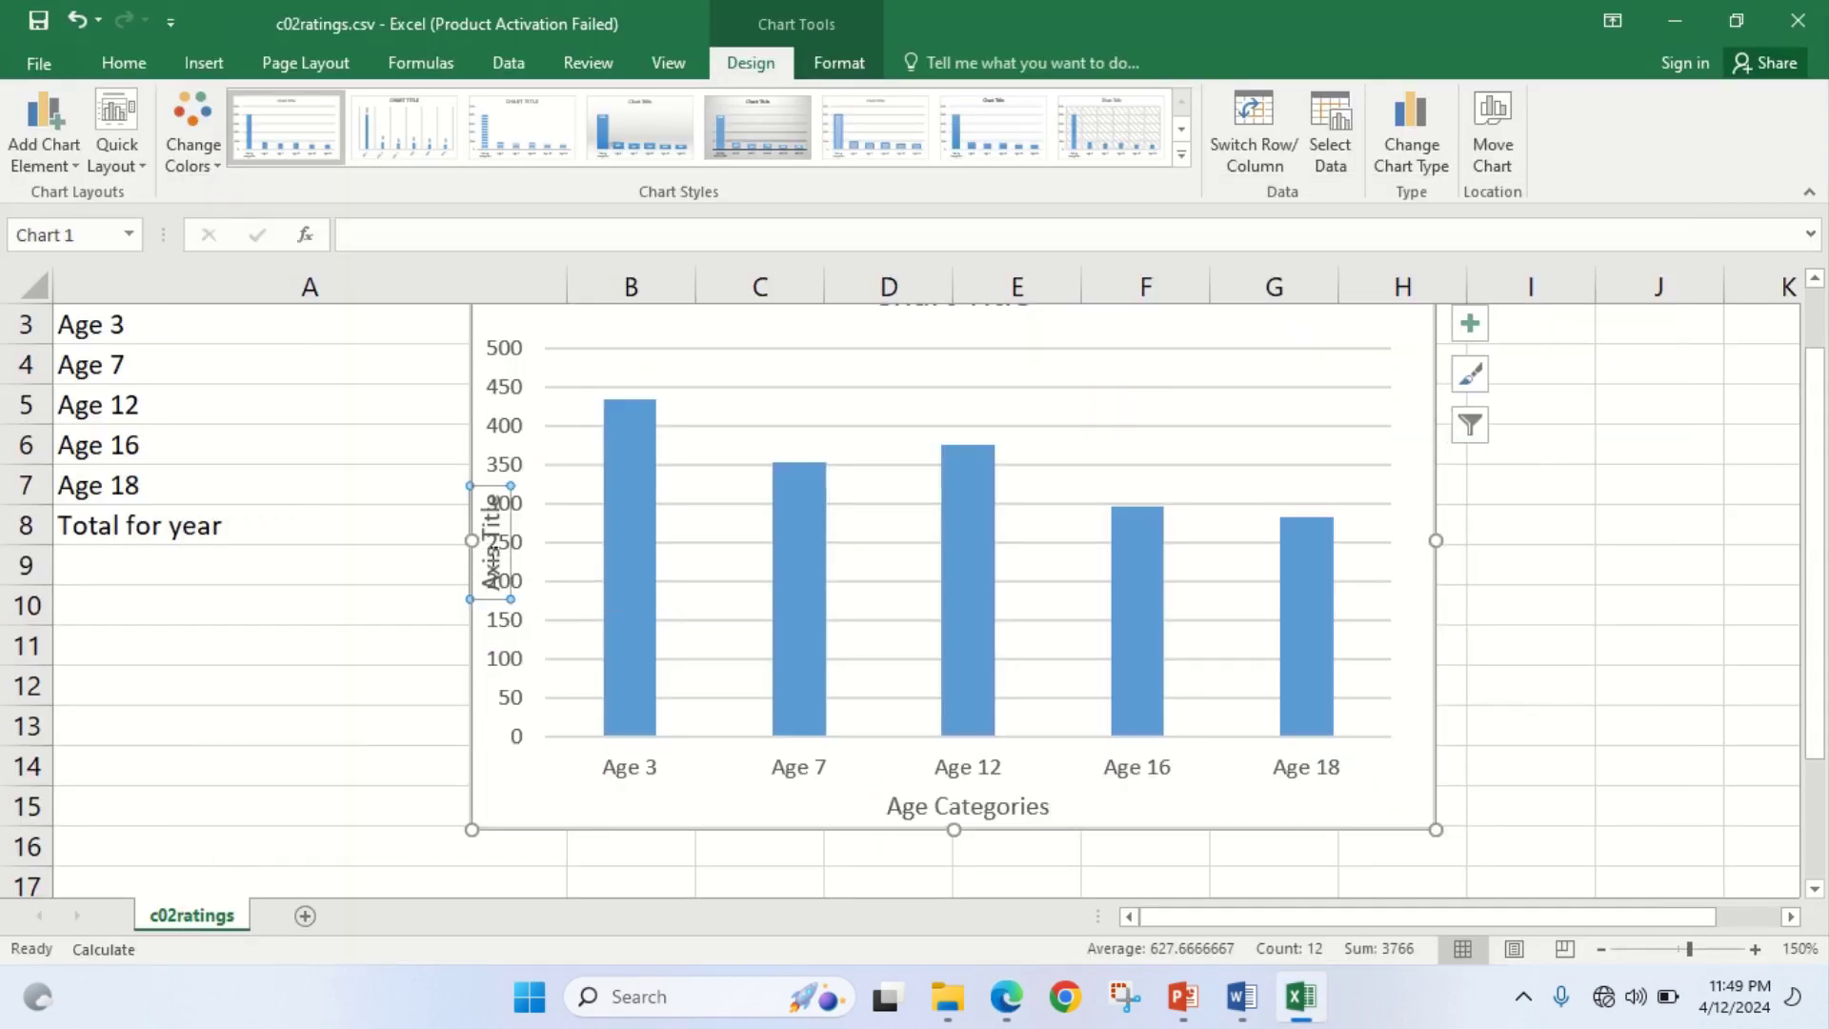
triple_click(493, 568)
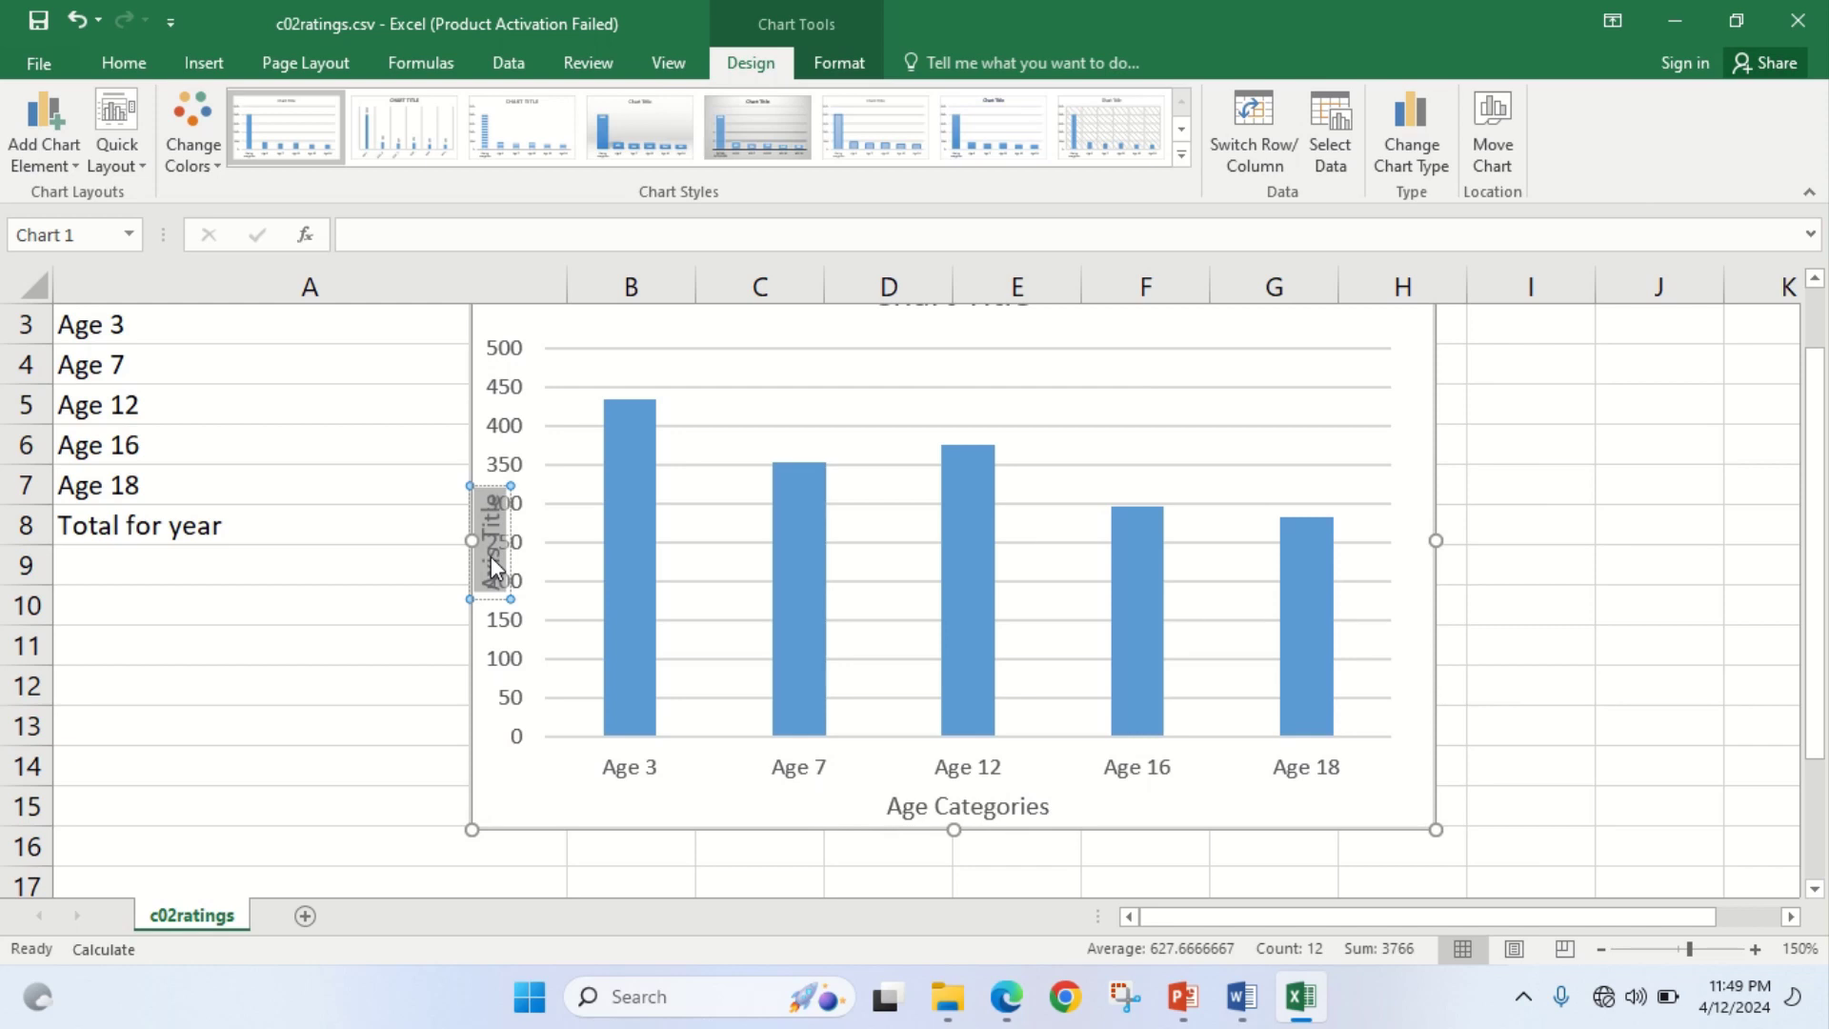
type("Number of")
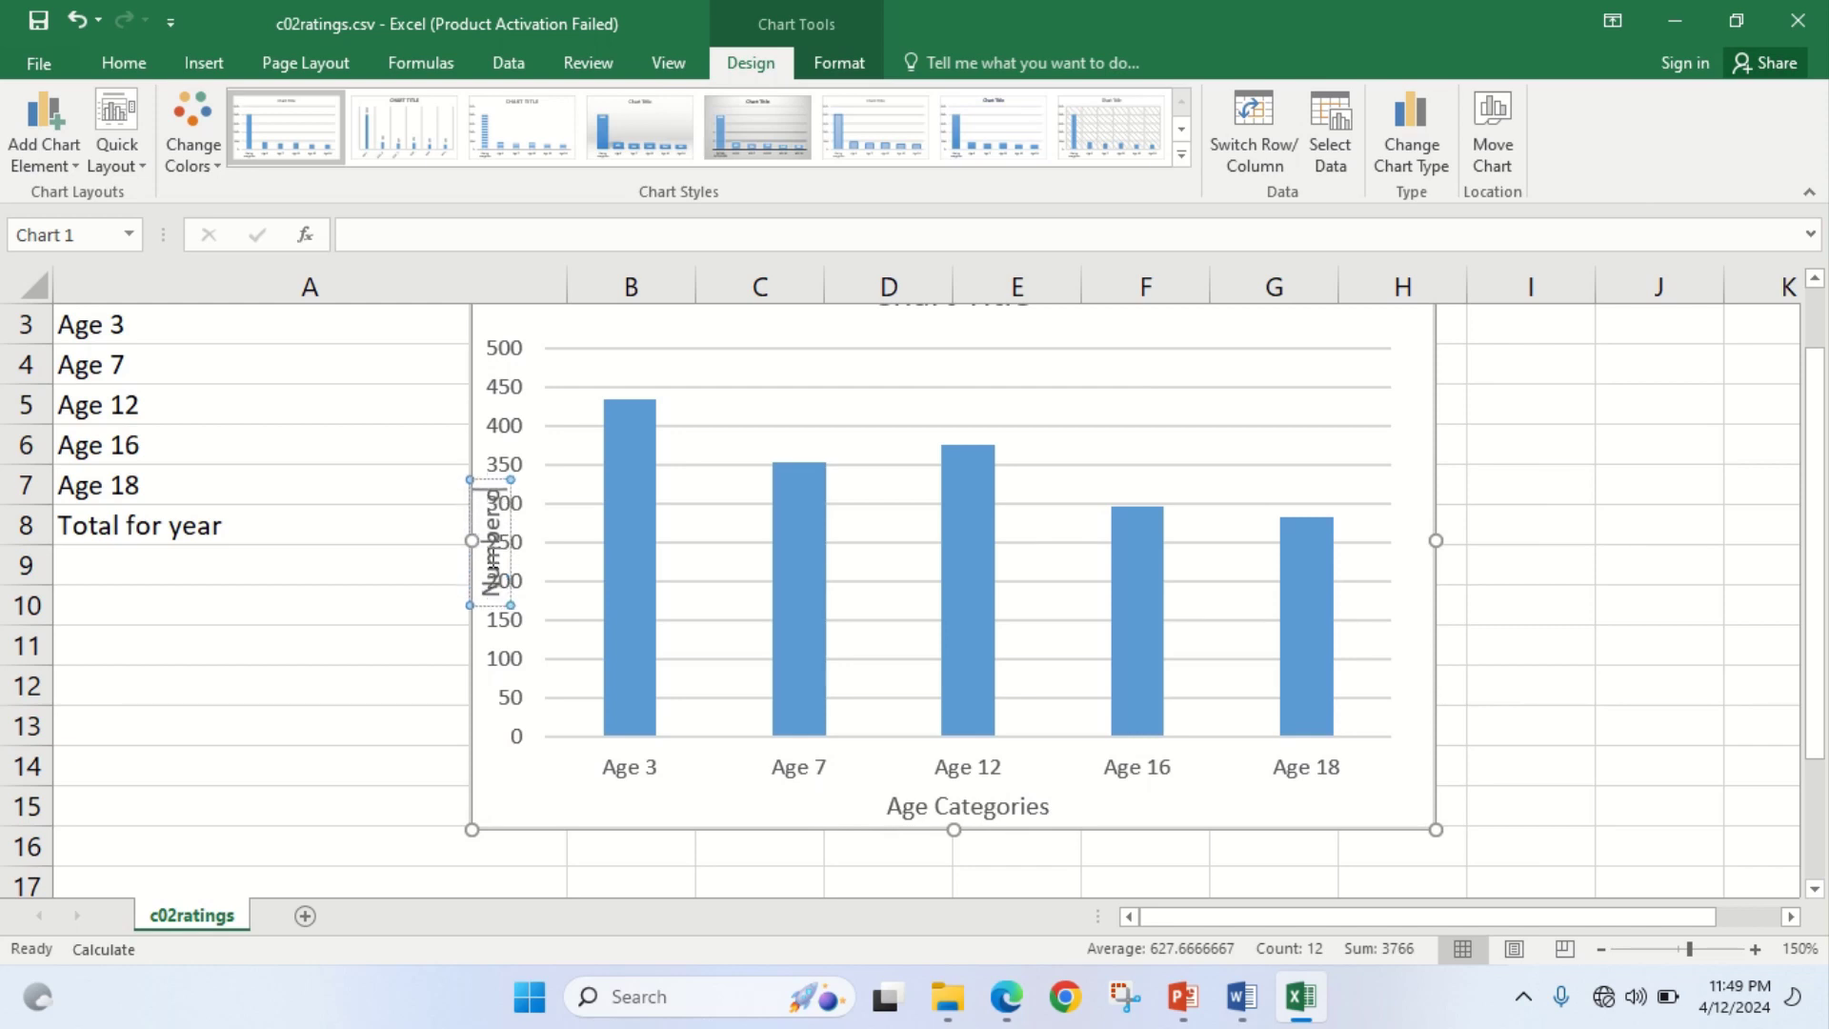
type(" Games")
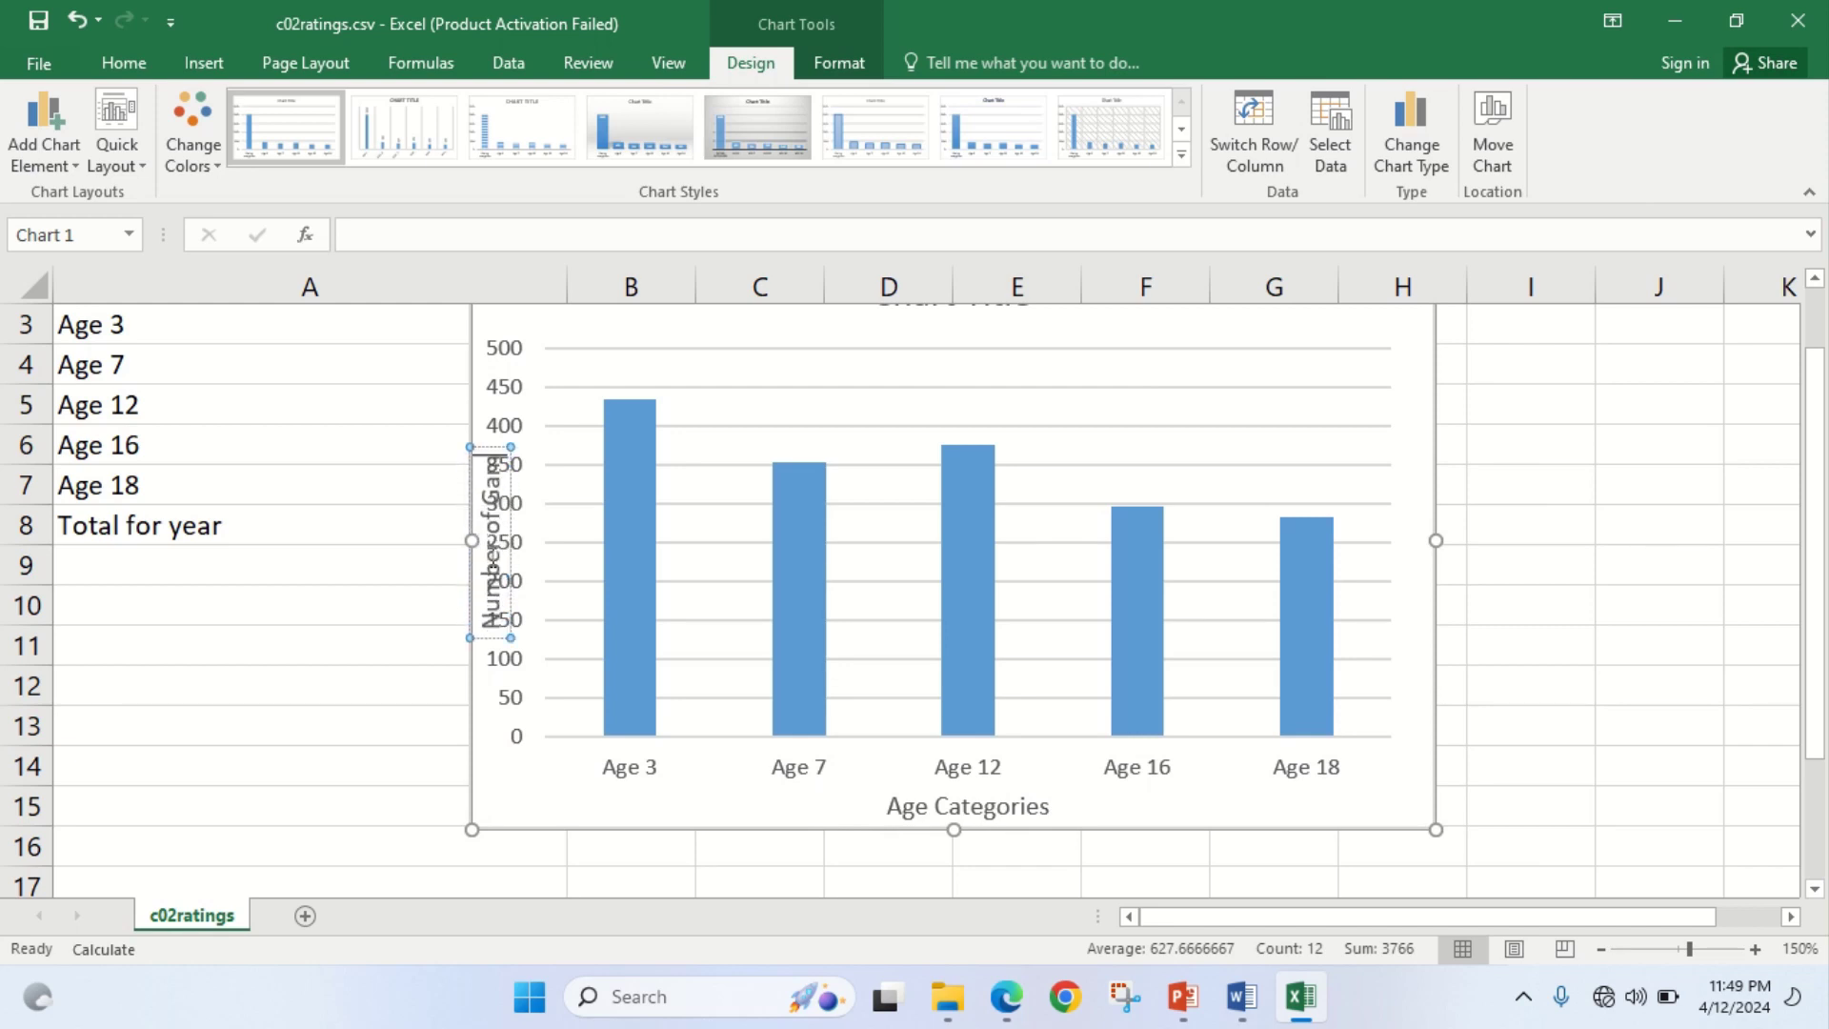
left_click(429, 553)
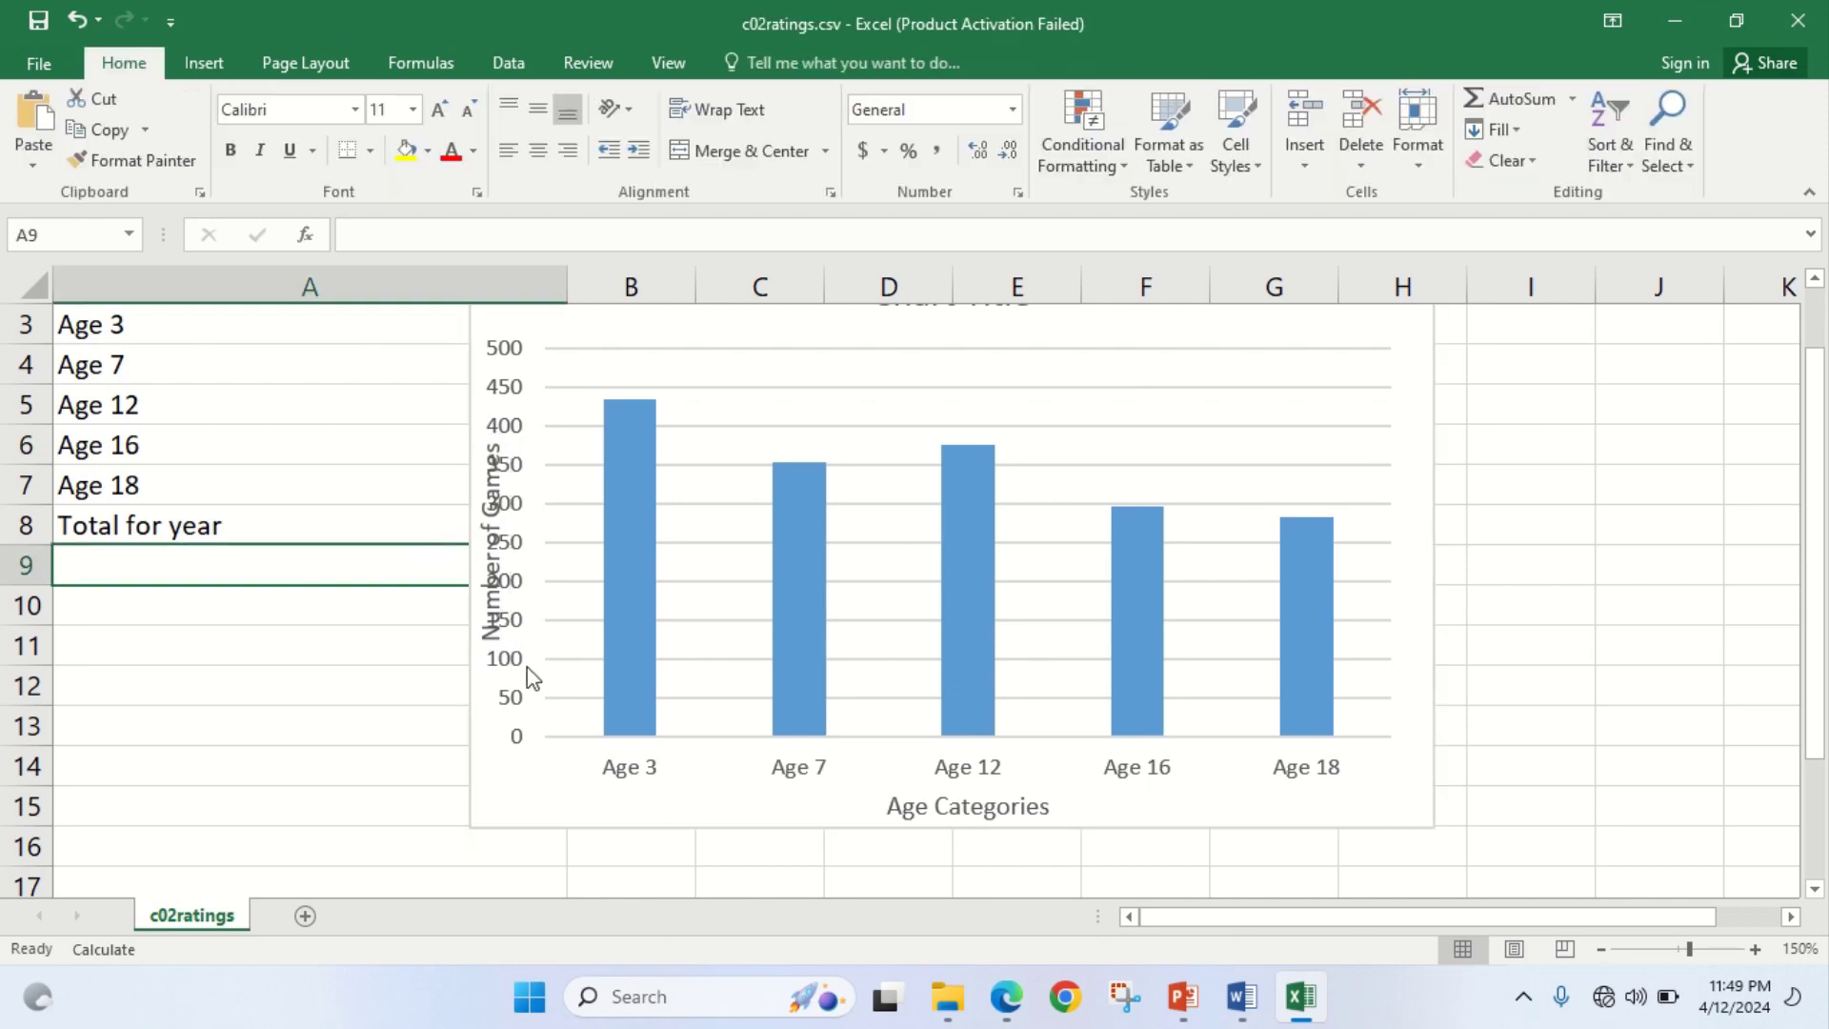
Widen the chart leftward so the 'Number of Games' title fits, then recheck the exam paper
left_click(483, 619)
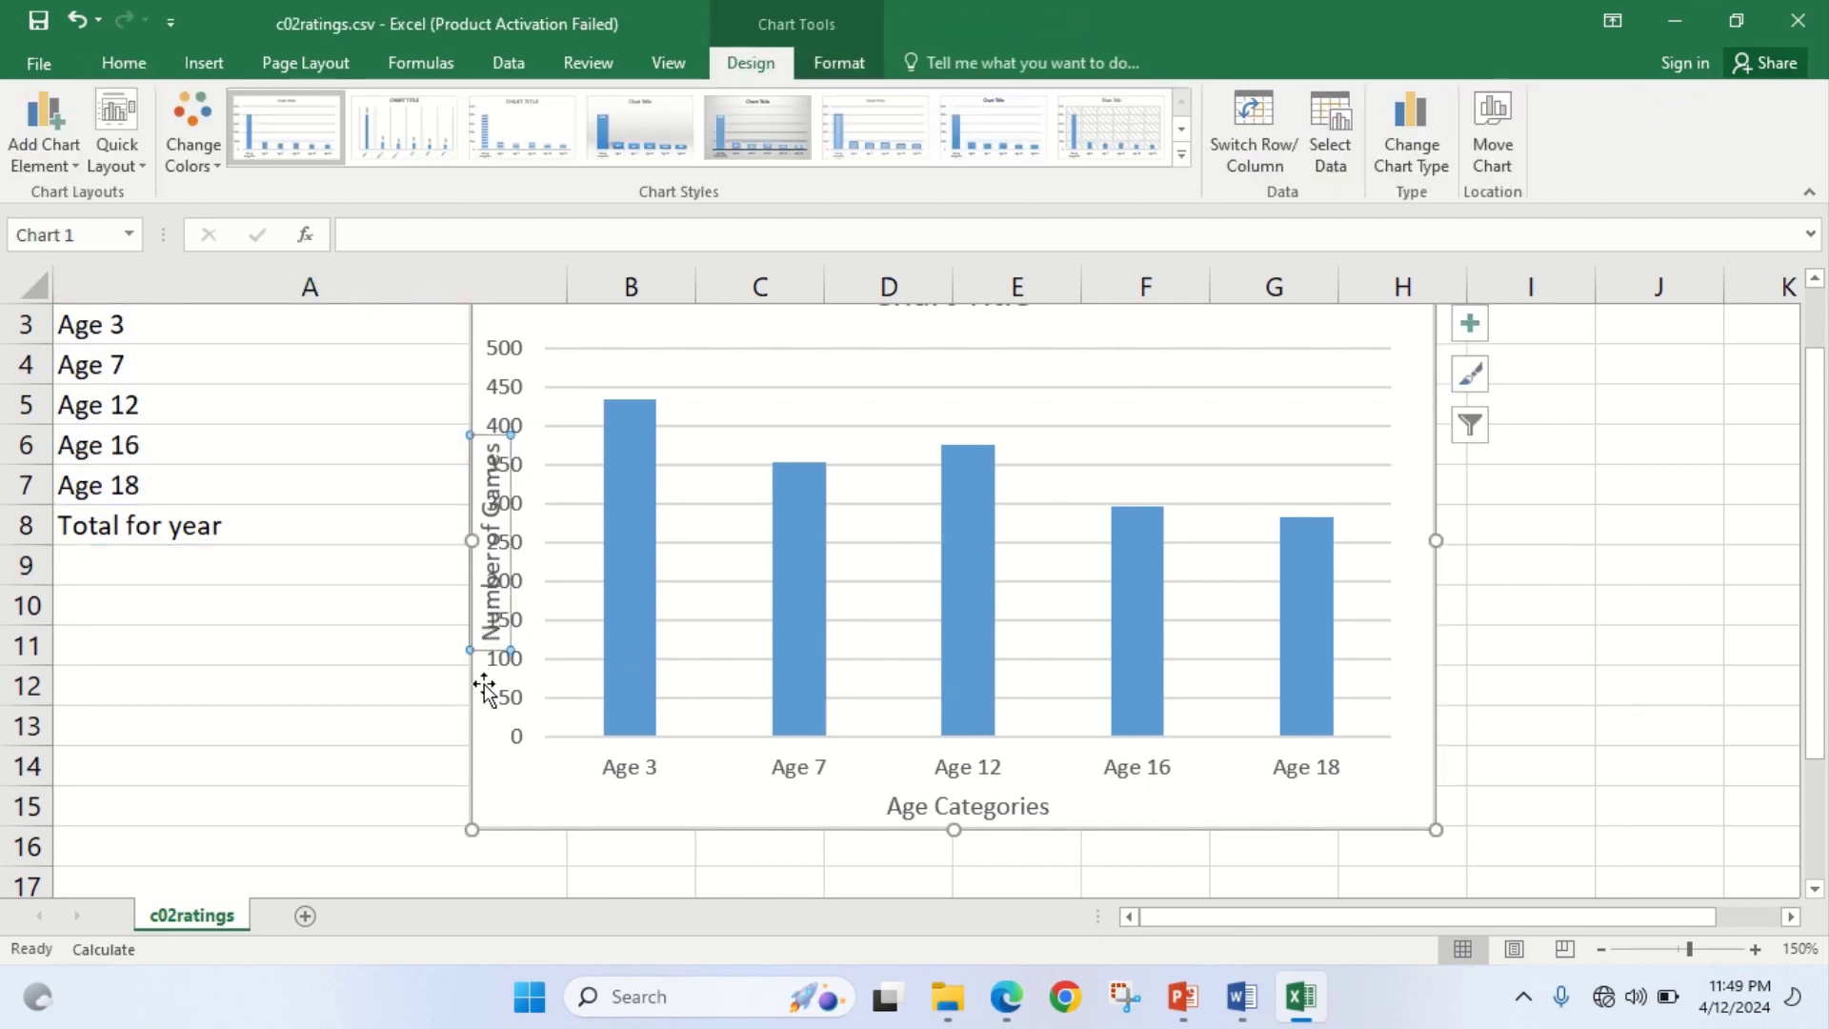
left_click_drag(467, 539, 444, 544)
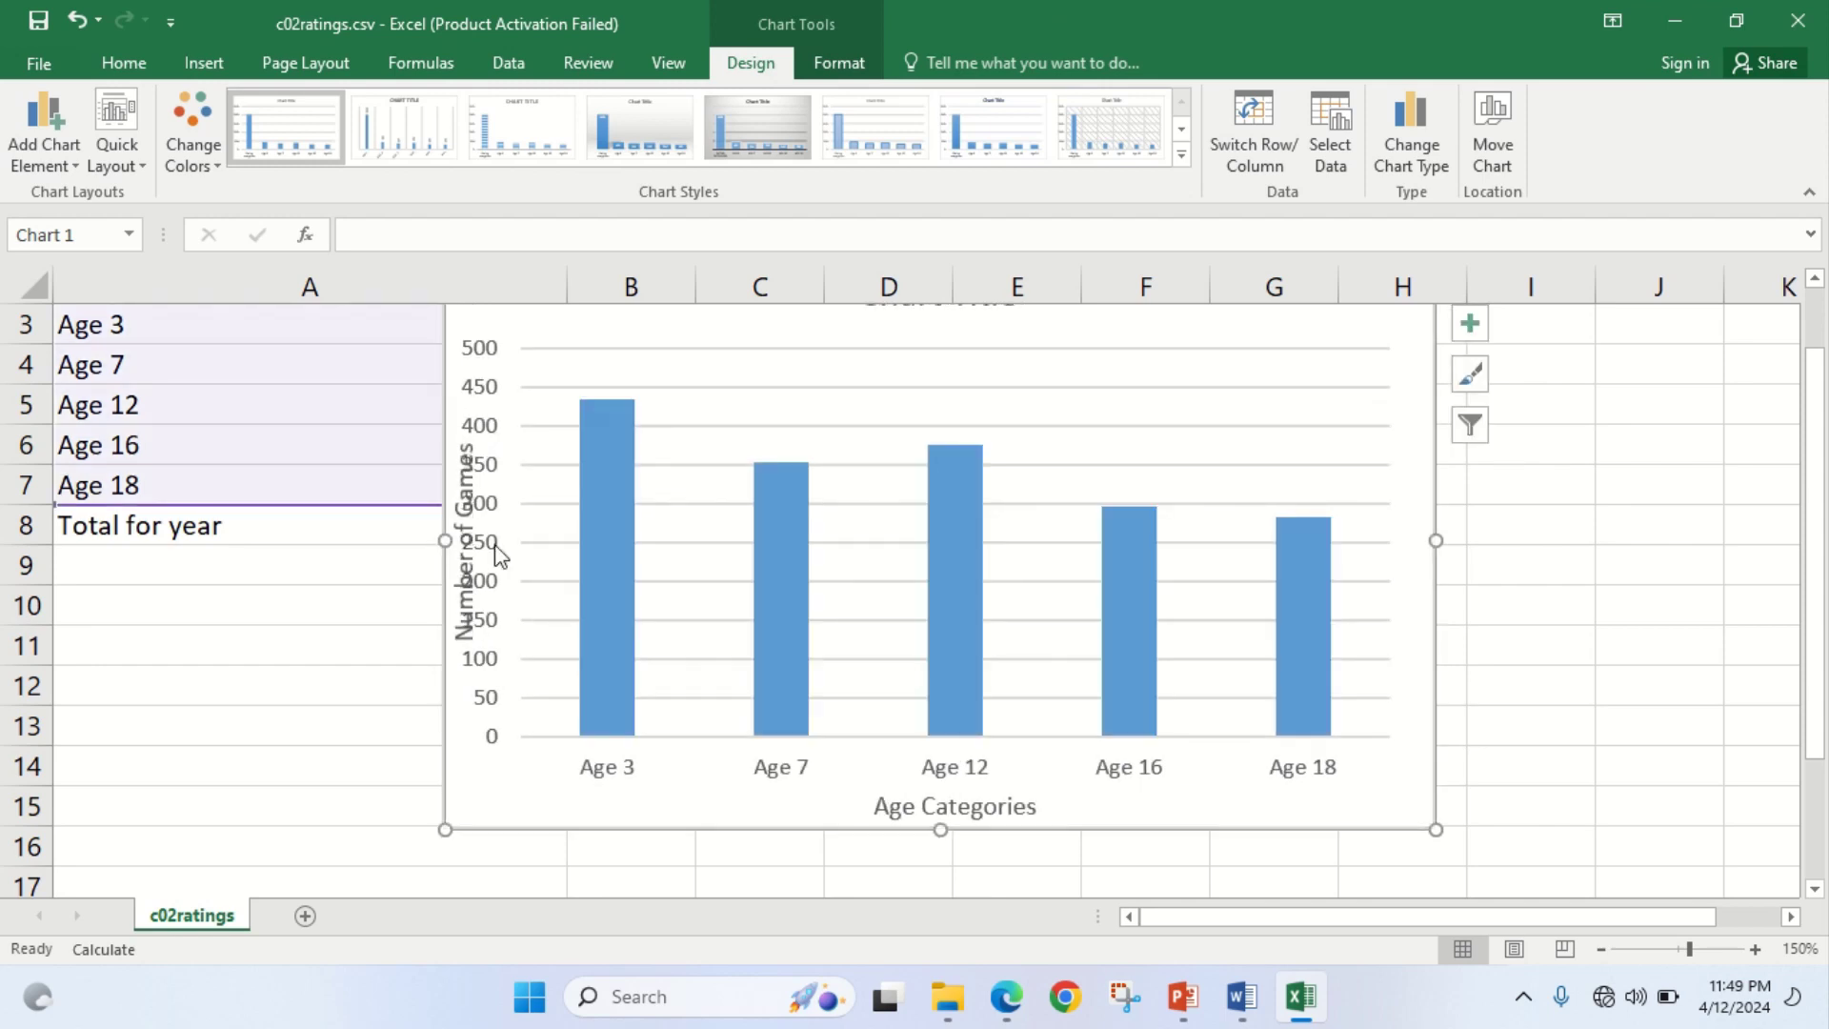
left_click(496, 553)
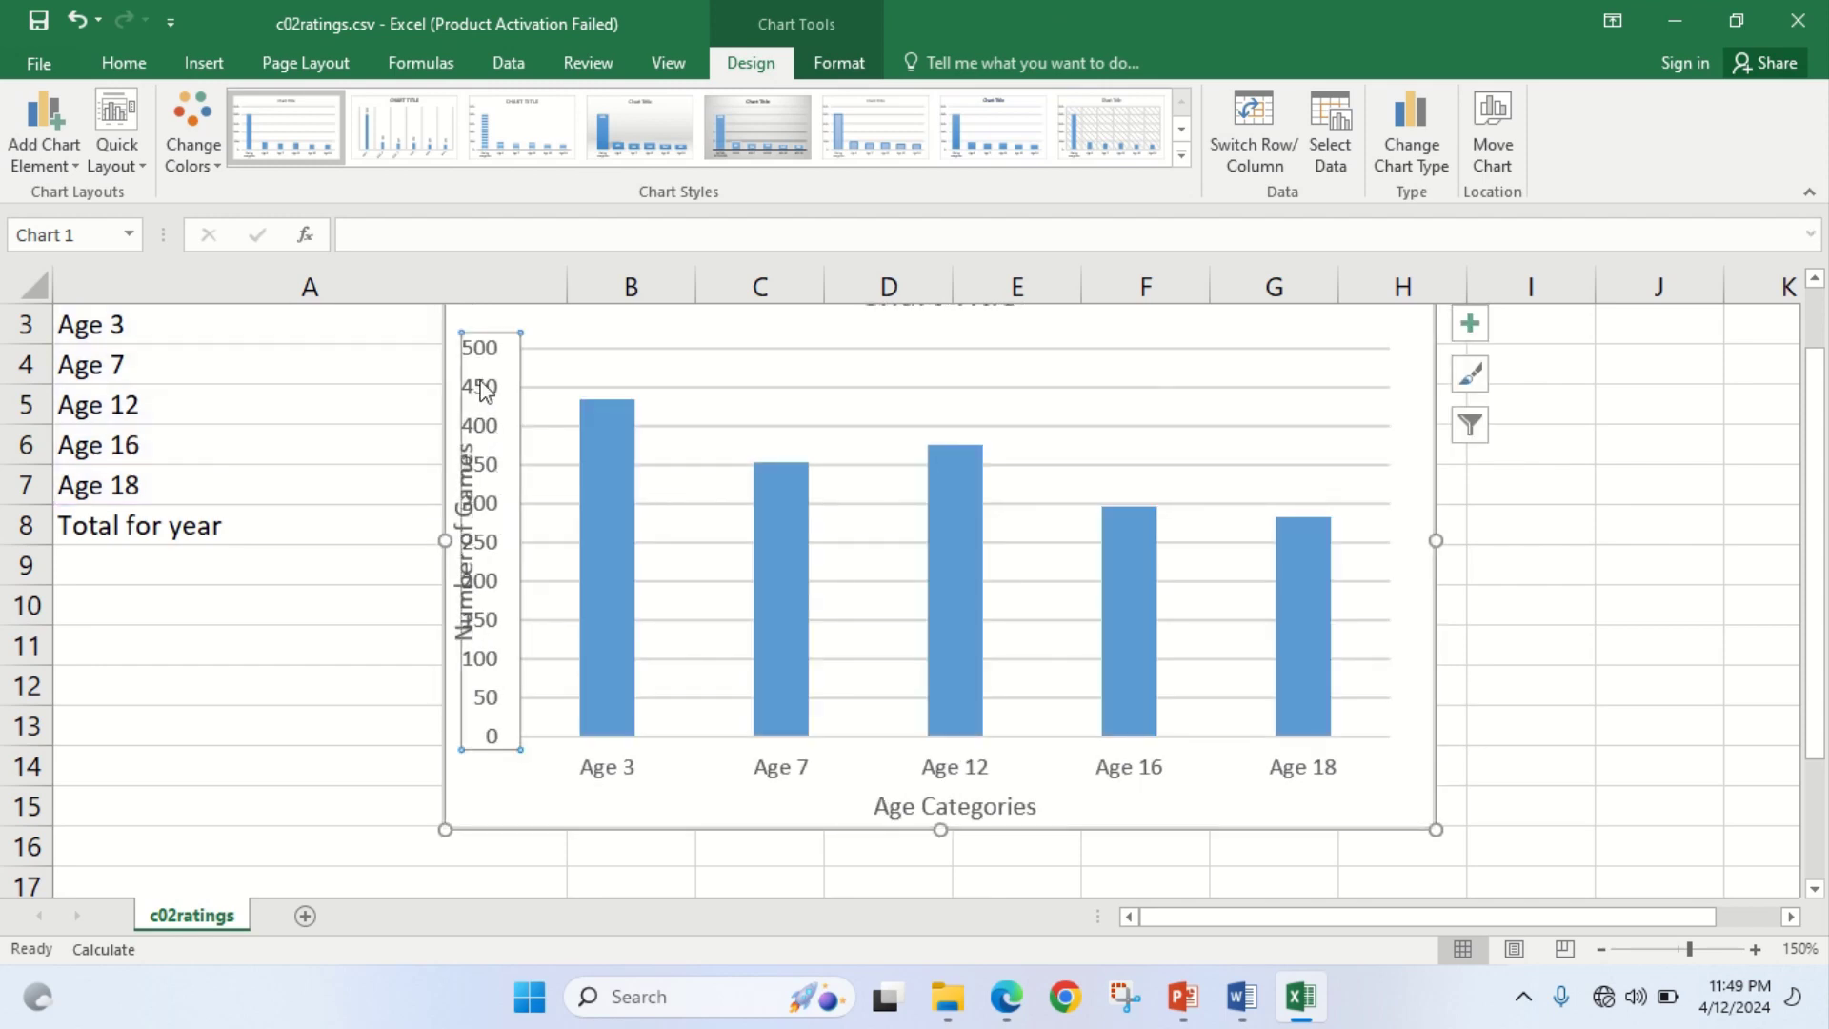
left_click(457, 589)
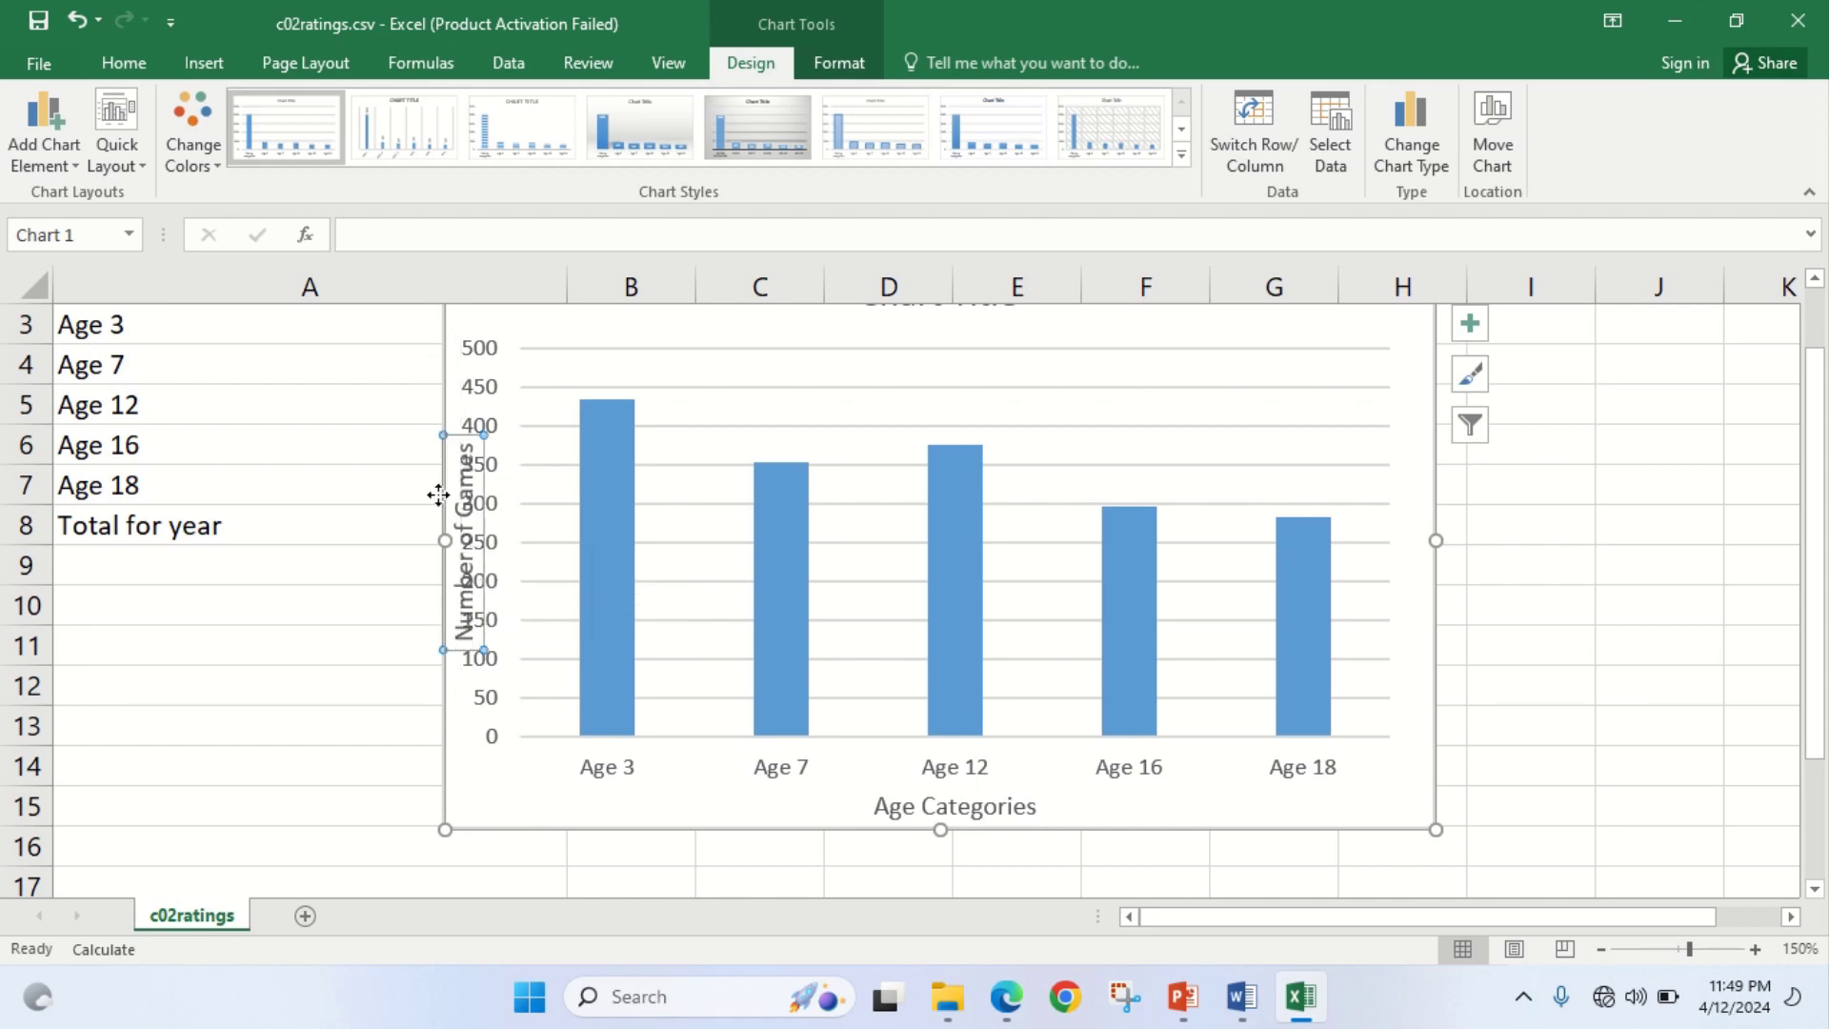
left_click(424, 443)
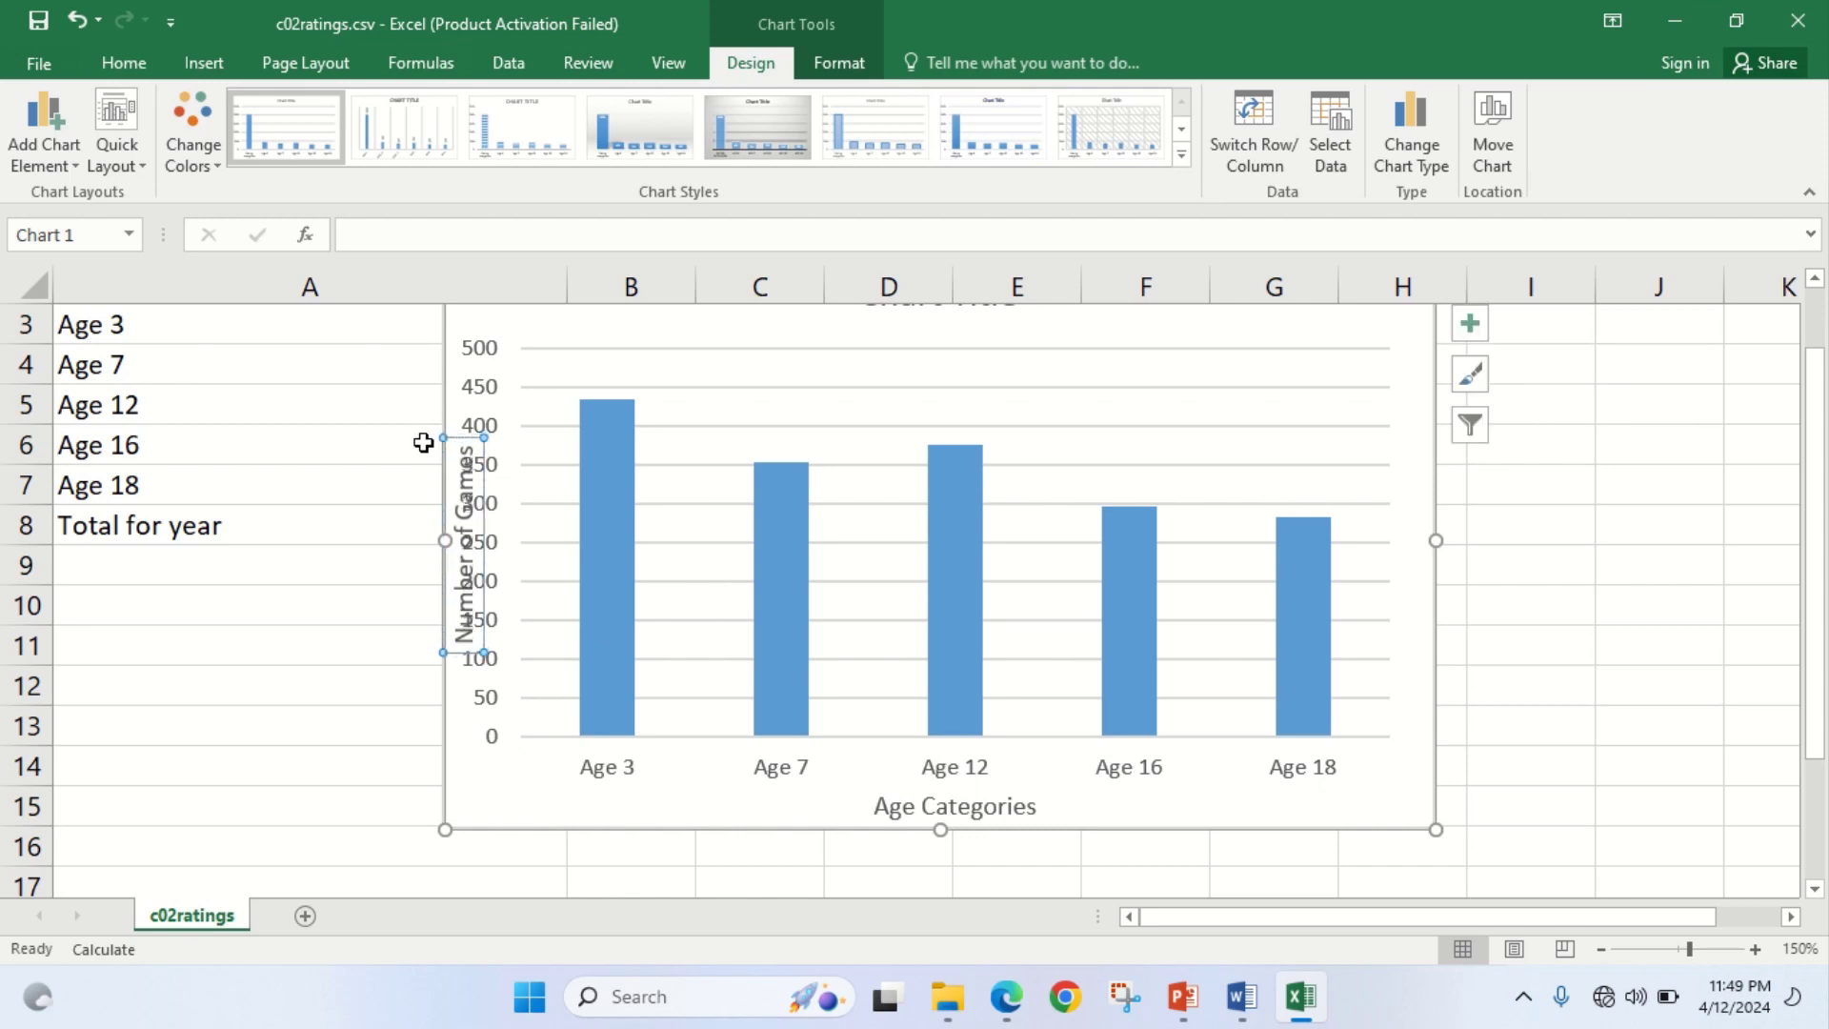
left_click(1025, 1005)
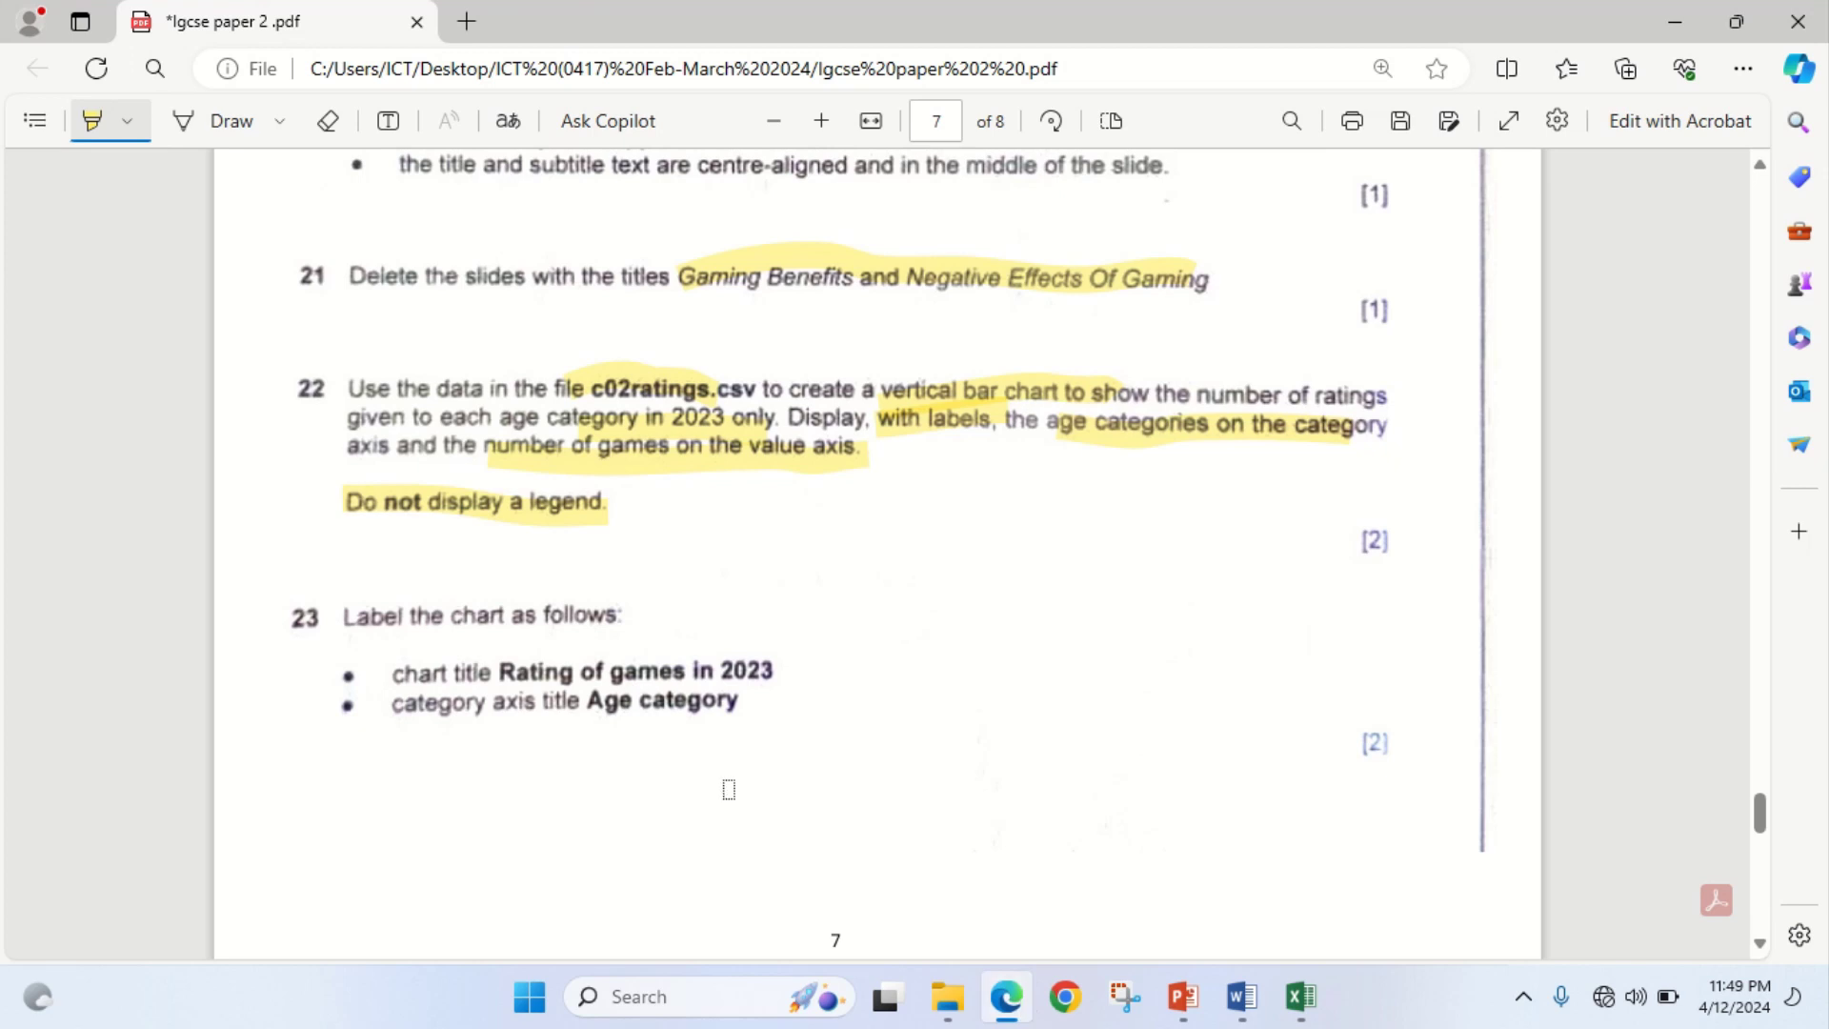
Compare the chart with the exam question, glance at Chart Elements, and scroll the sheet to the top
left_click(995, 1000)
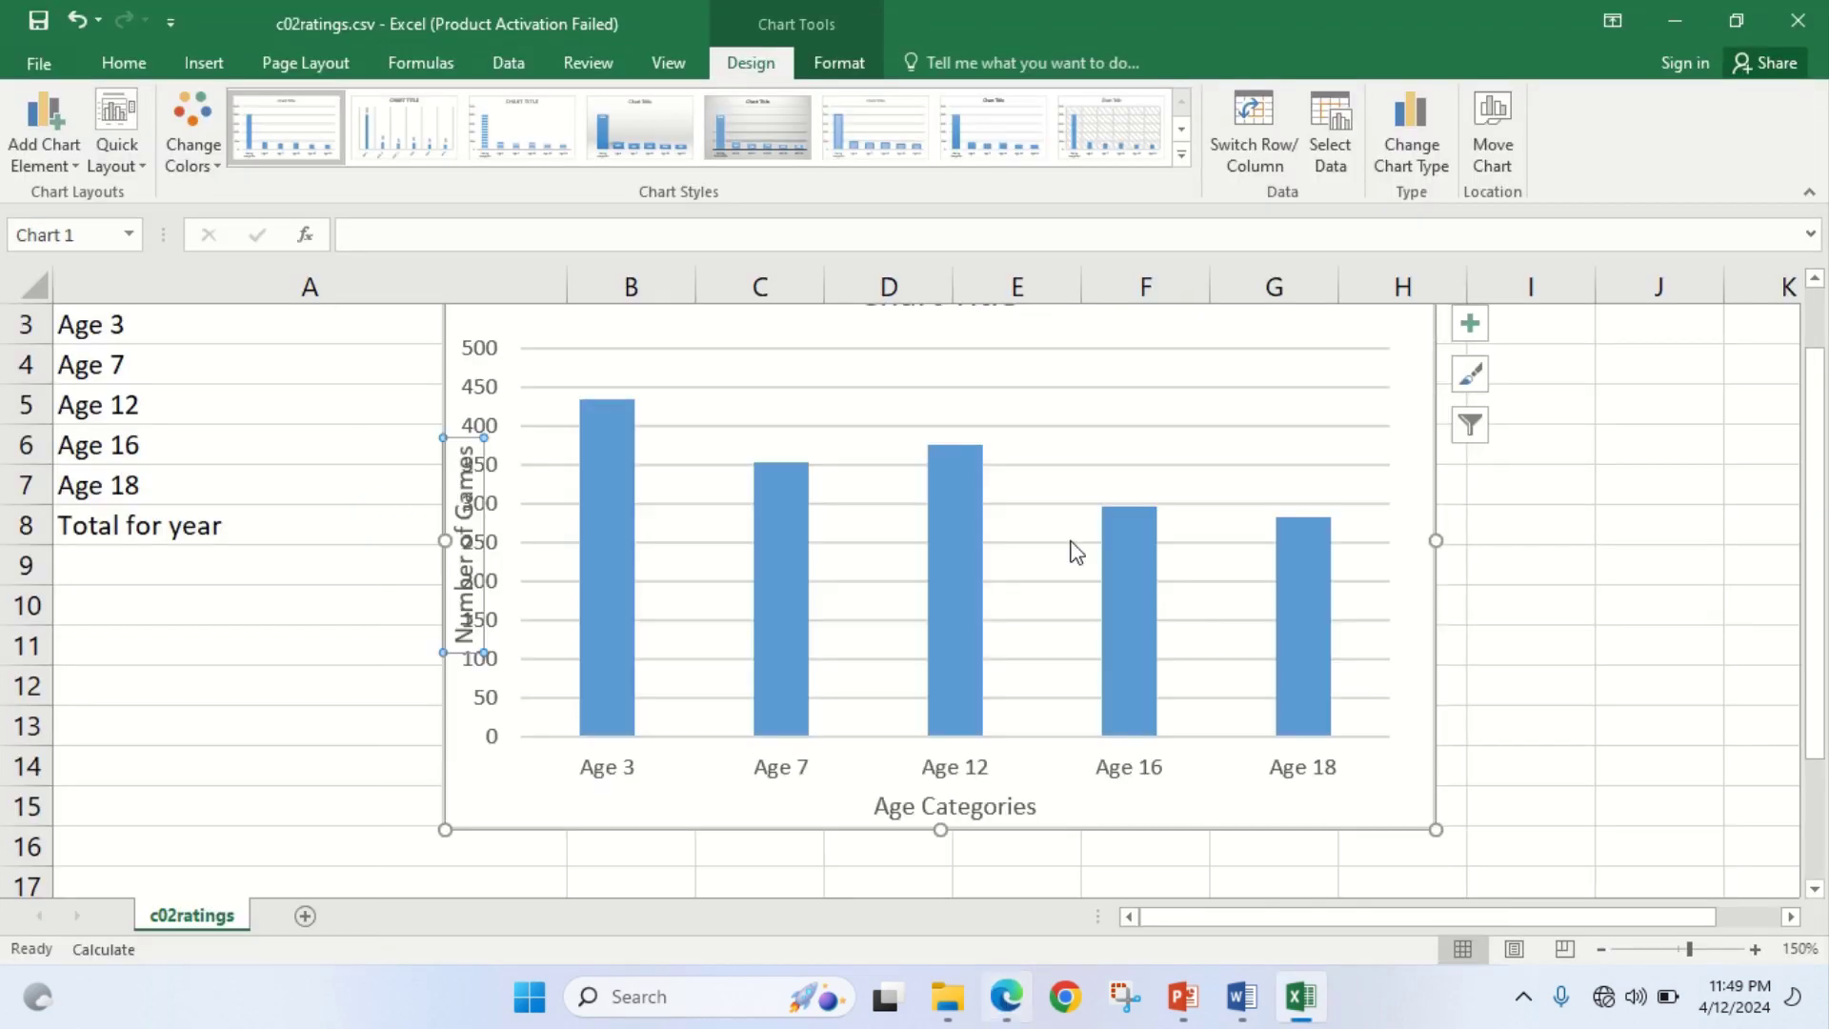
left_click(1470, 338)
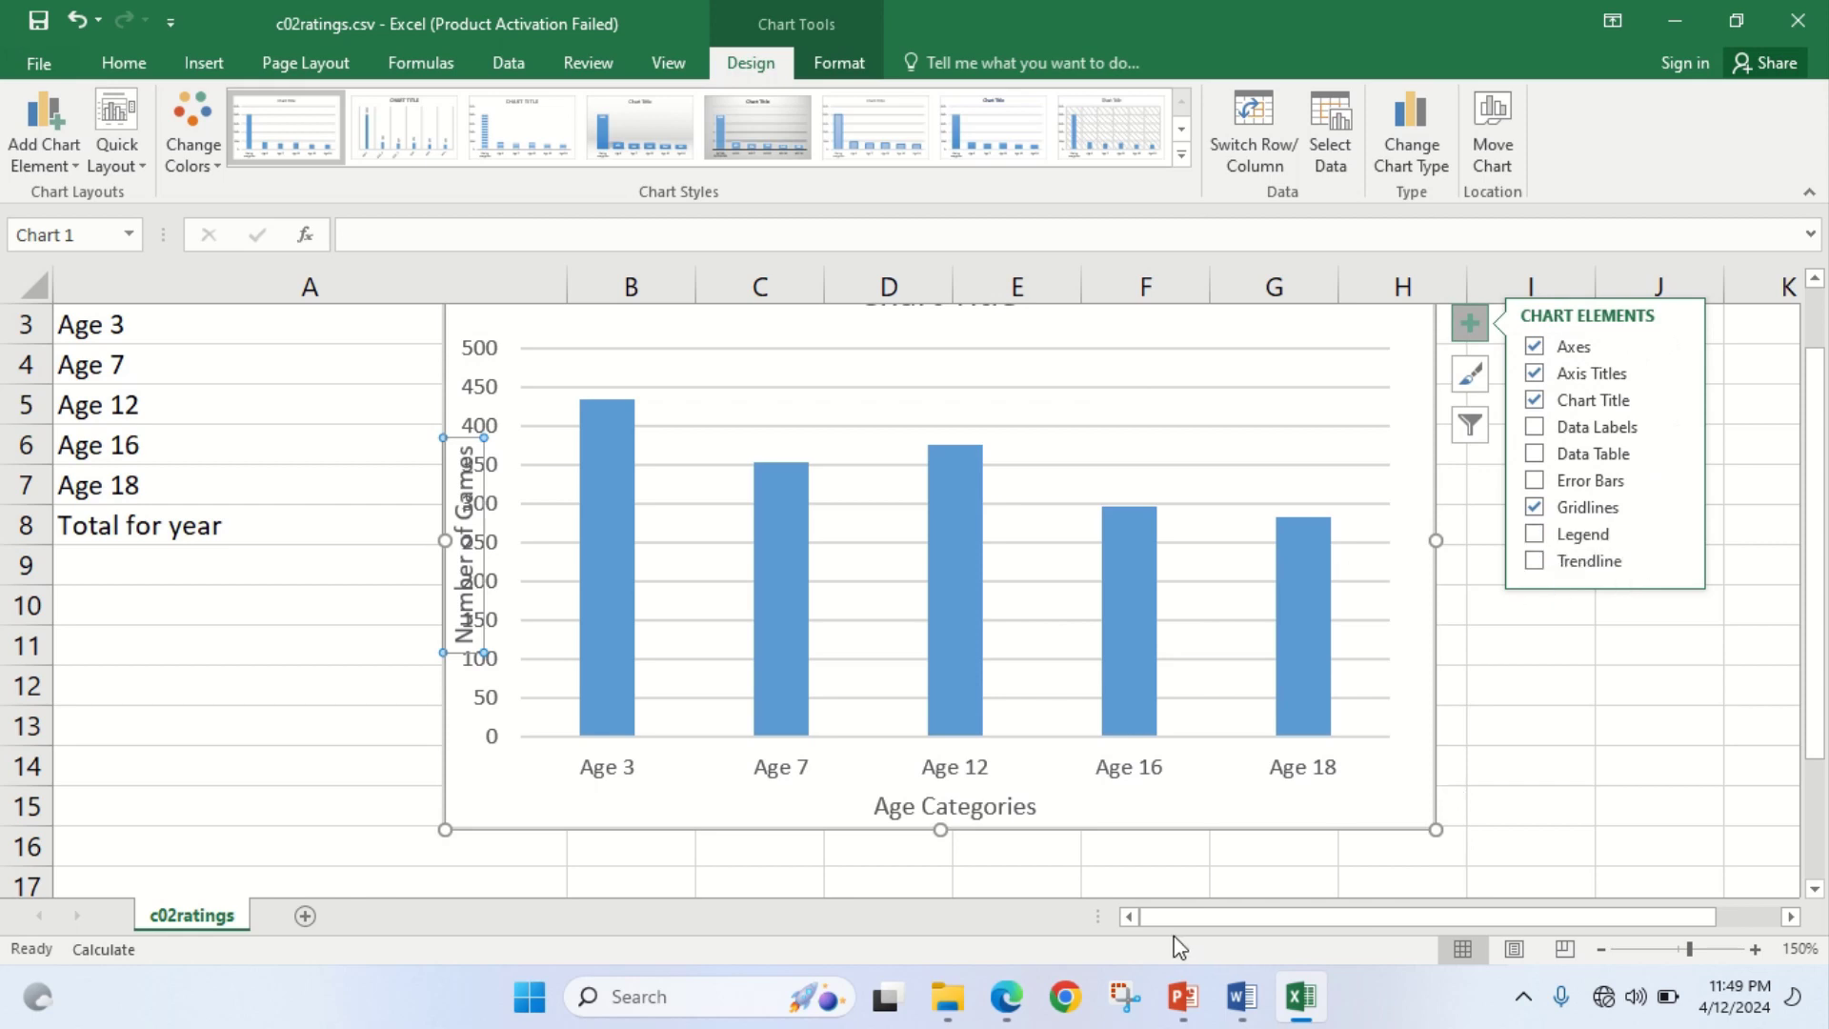
left_click(1007, 1001)
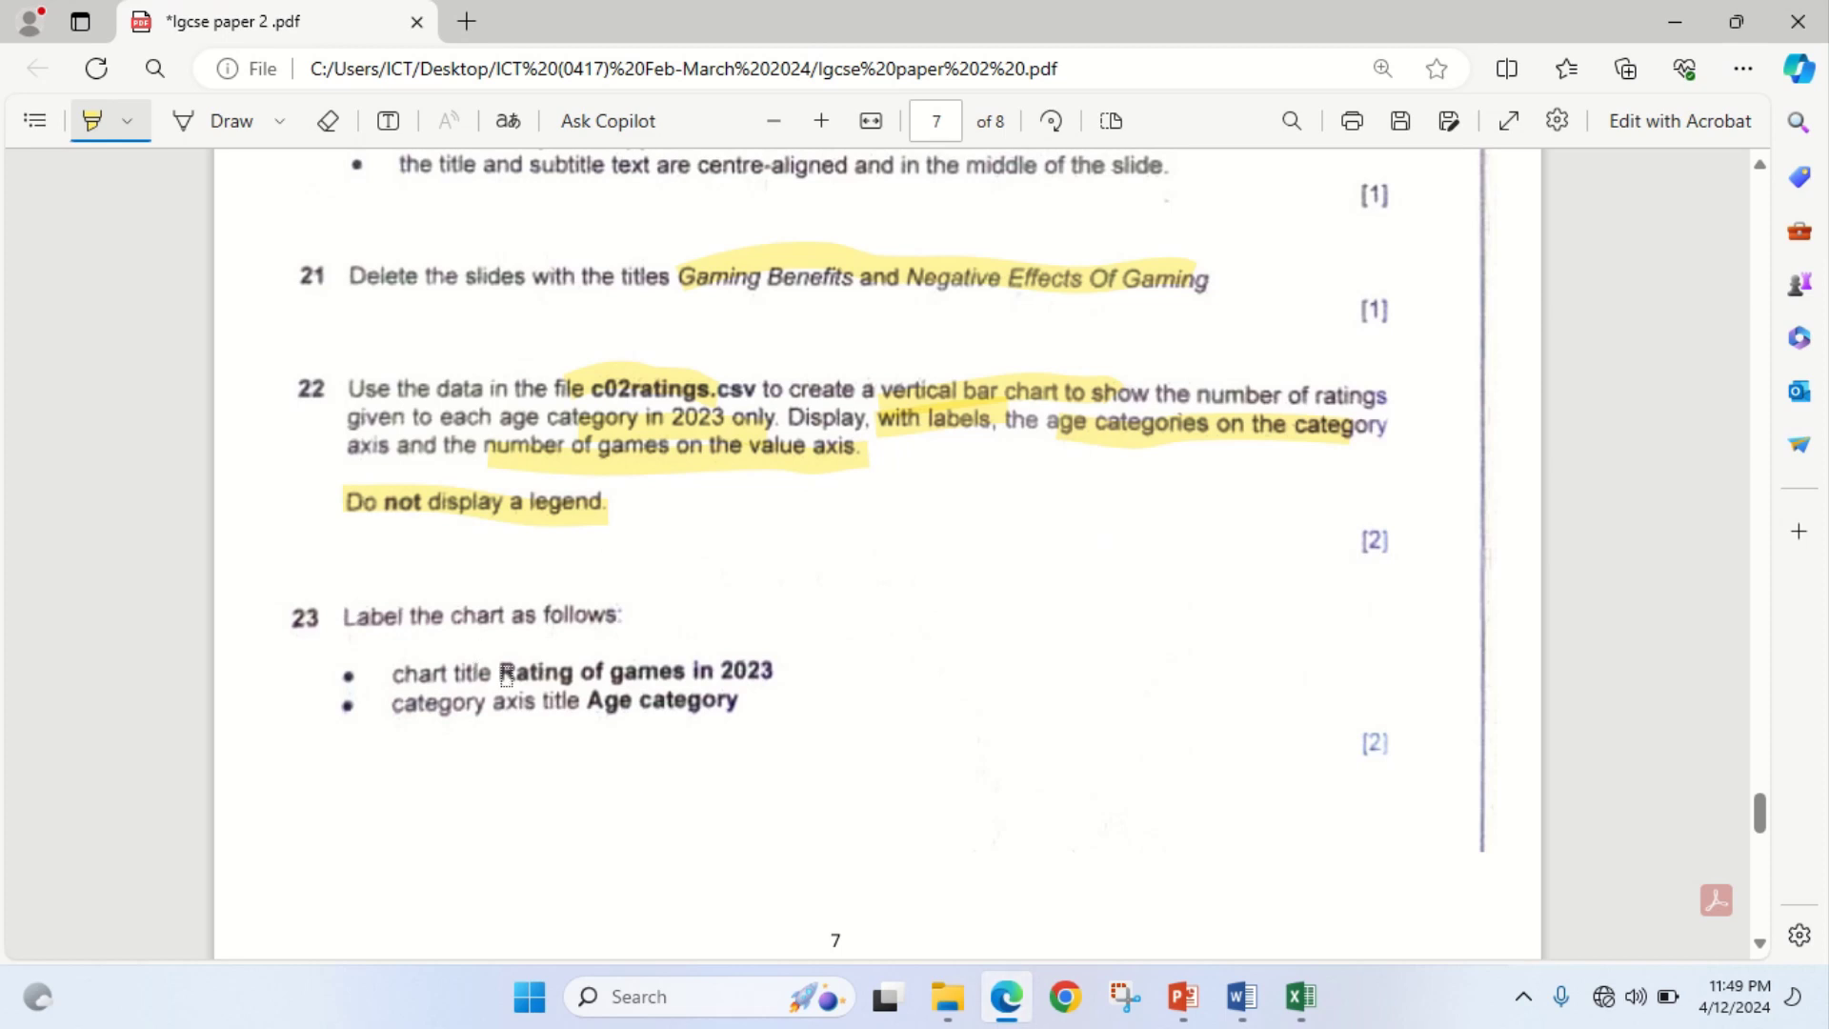
left_click(1003, 1005)
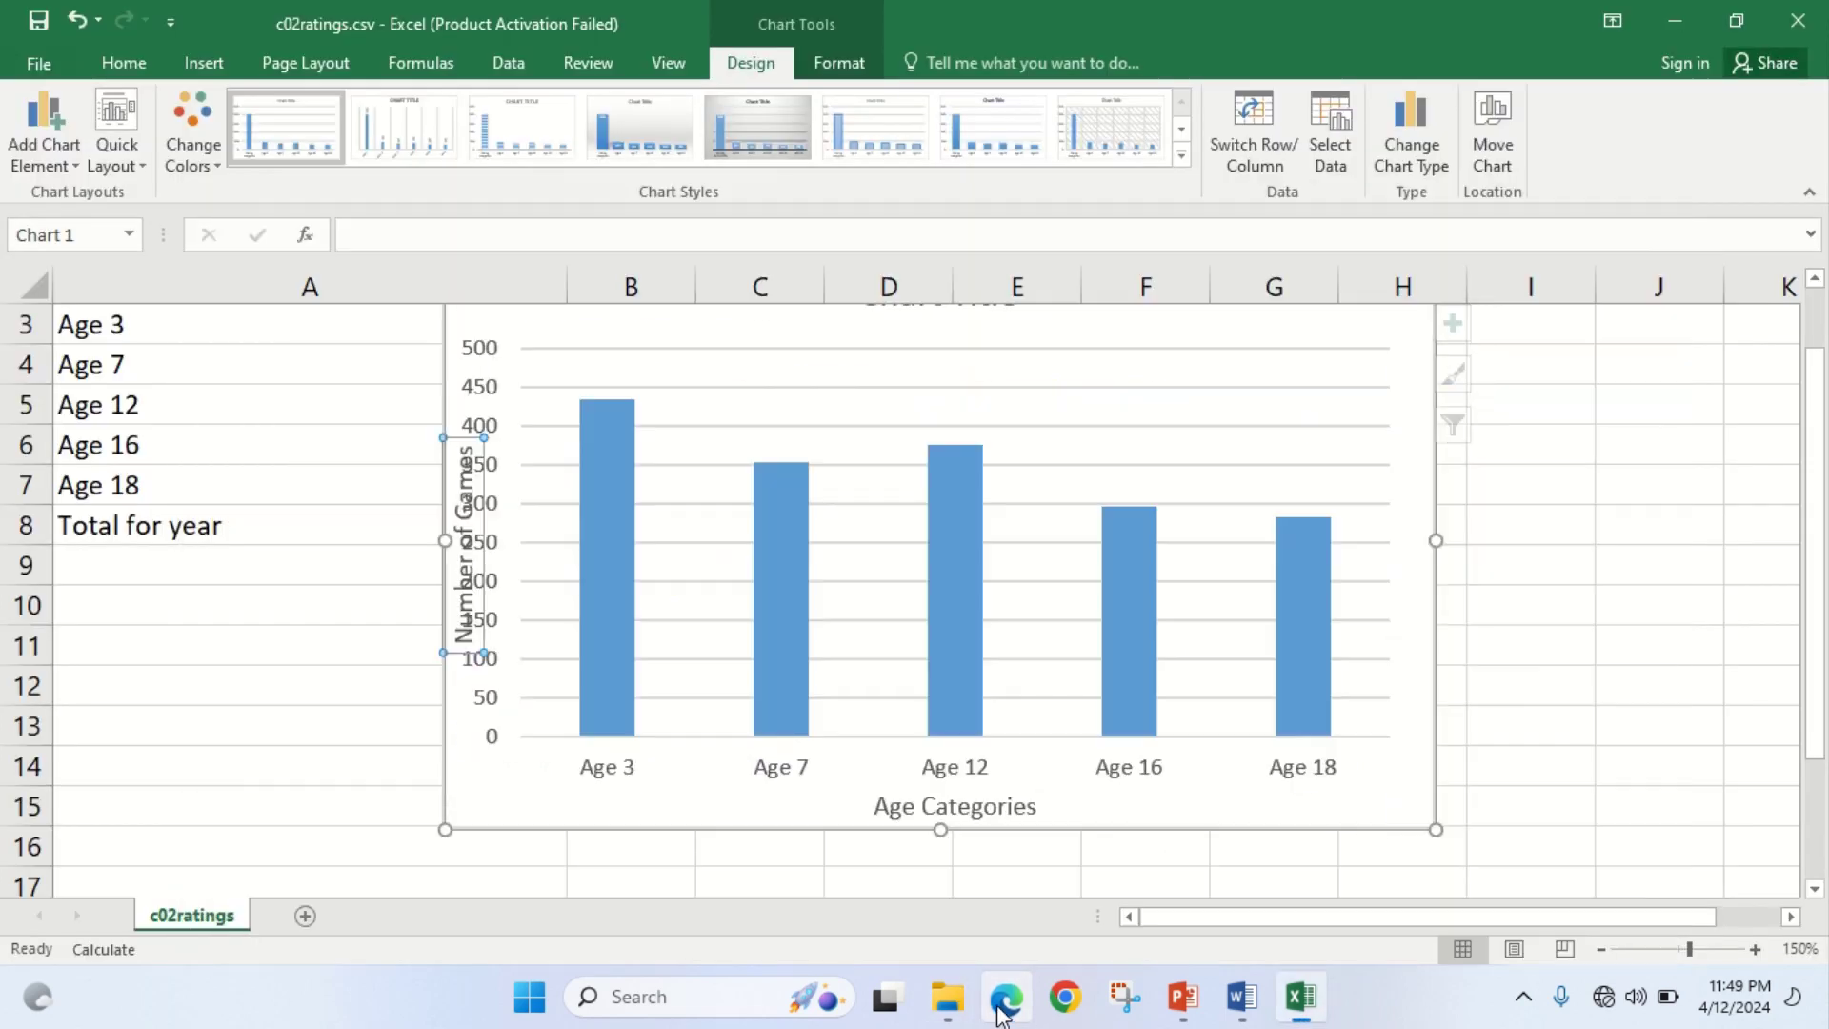
left_click_drag(1814, 557, 1812, 473)
Replace the 'Chart Title' placeholder with 'Rating of games in 2023'
left_click(986, 383)
triple_click(984, 379)
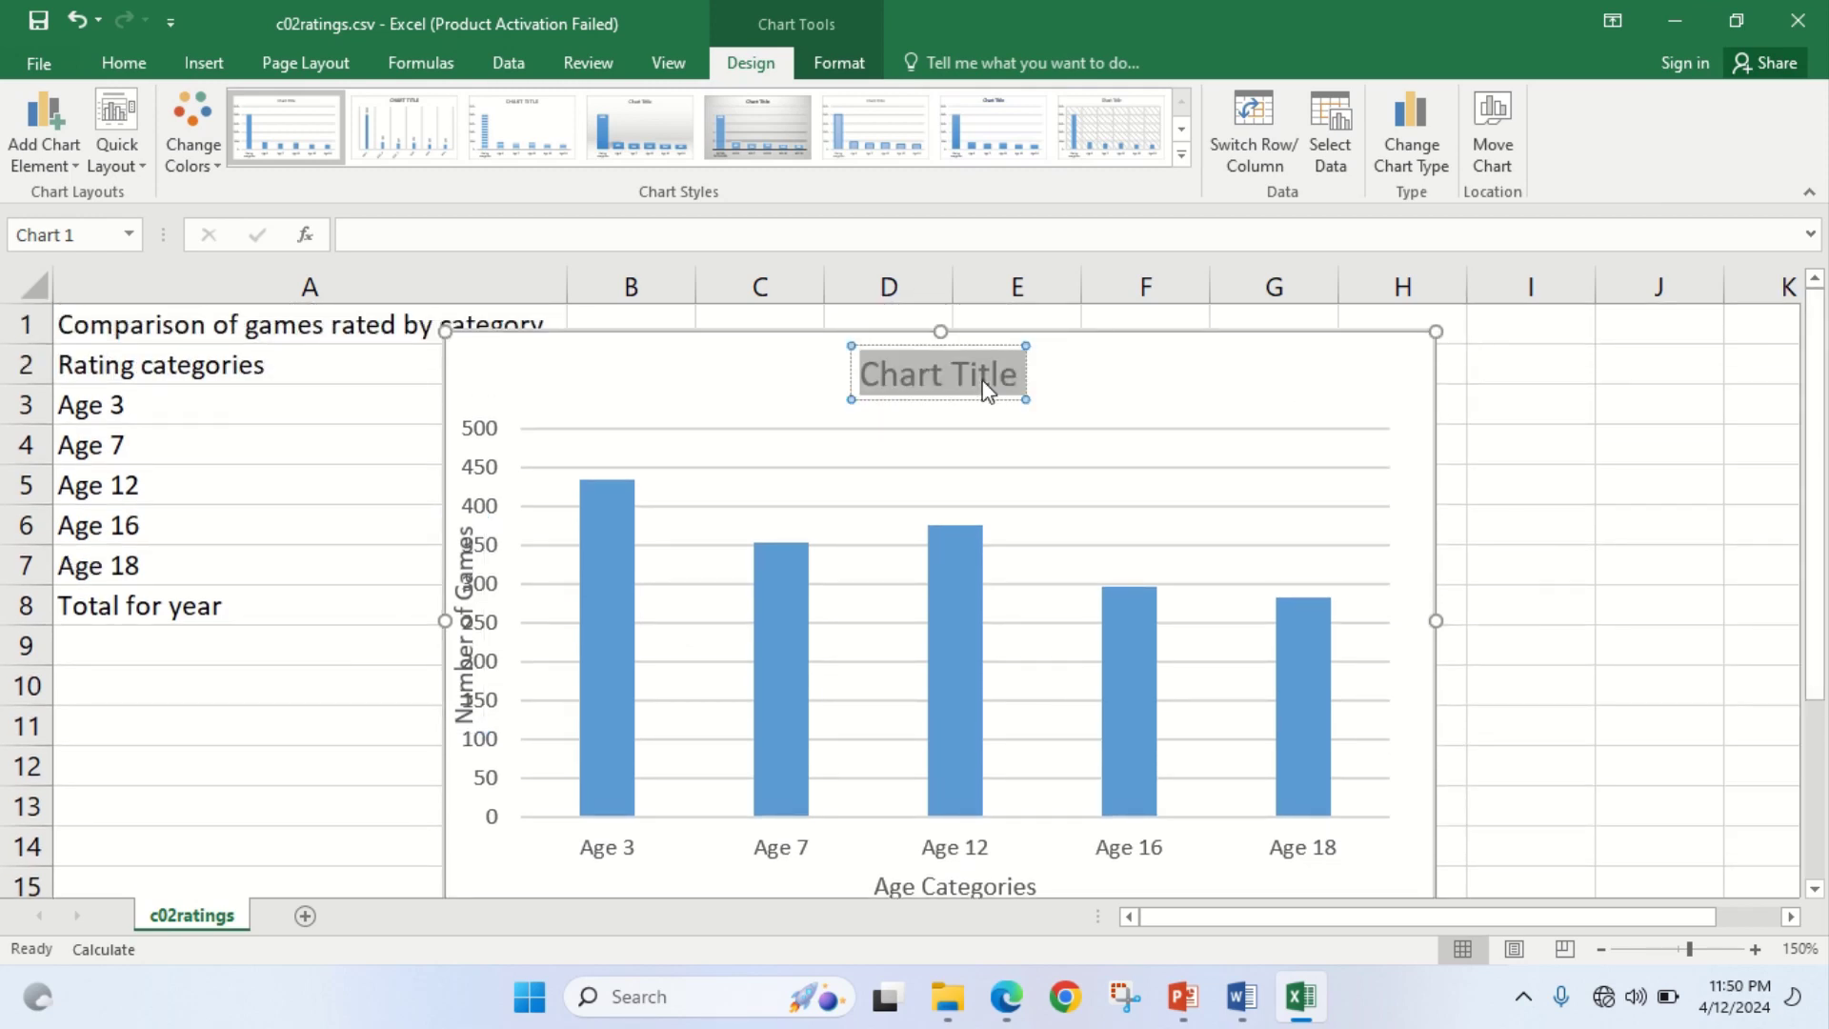
type("Rat")
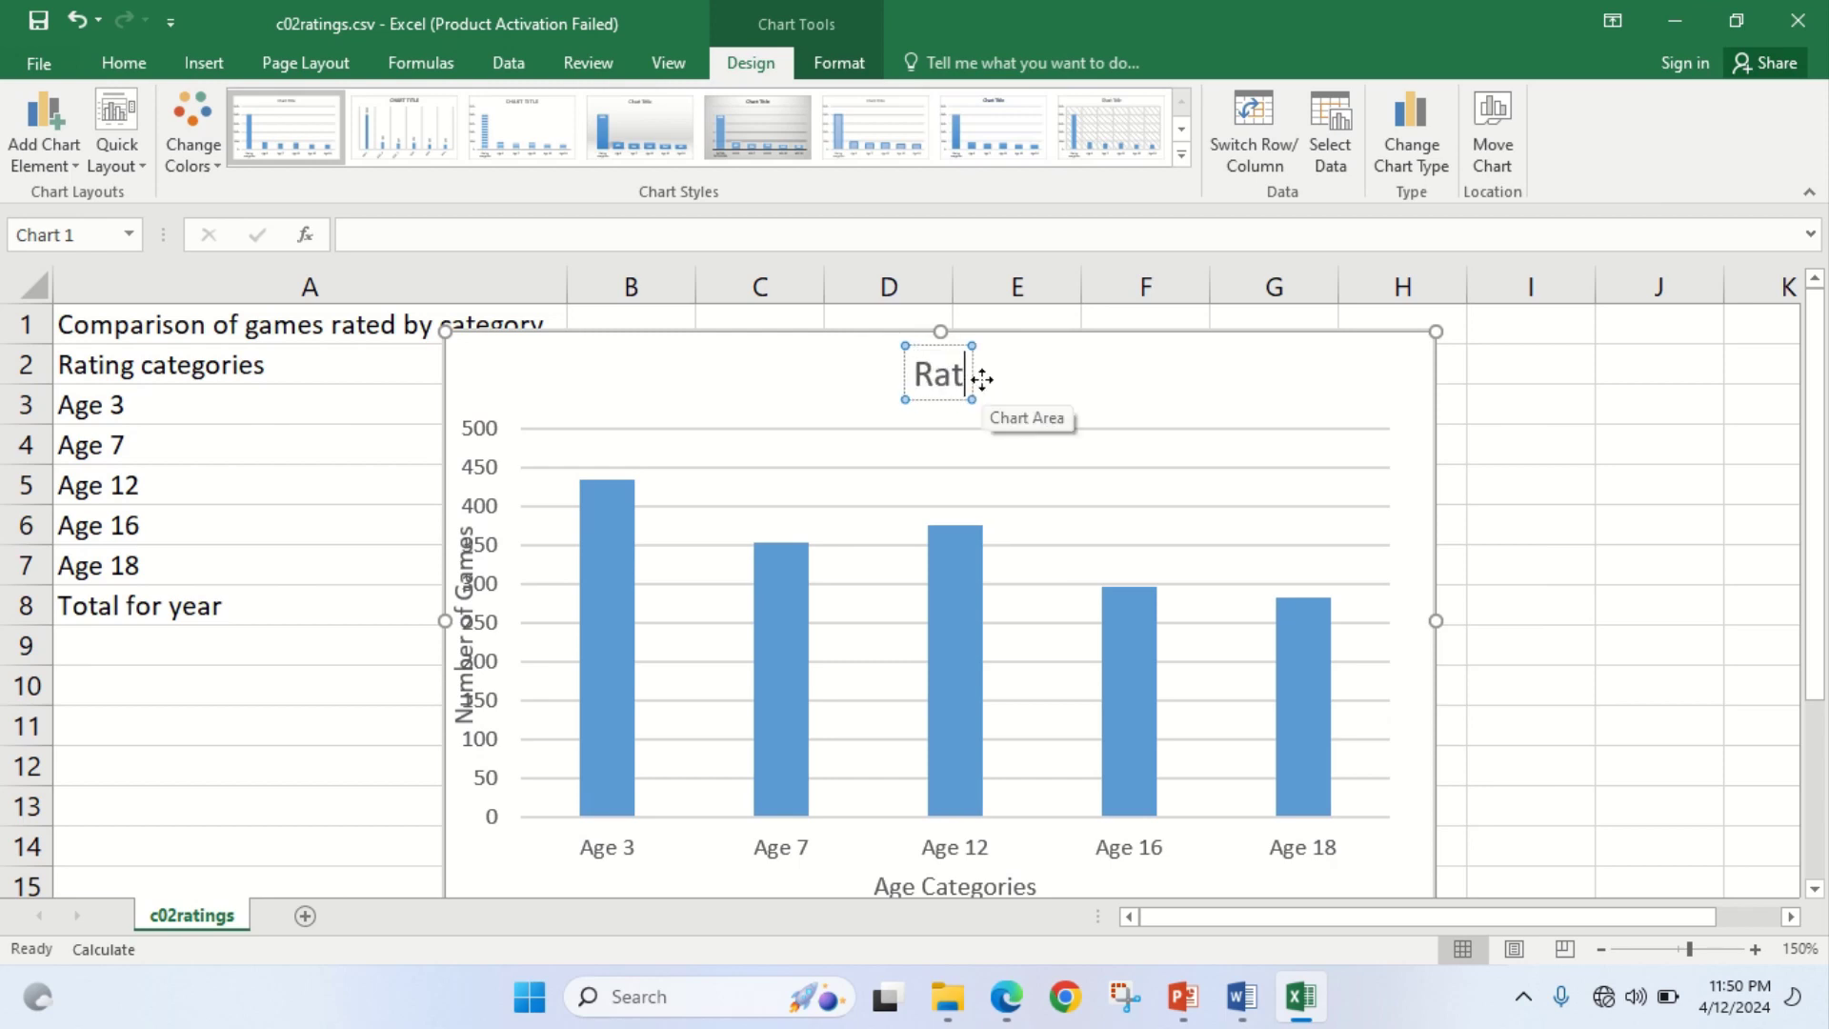
type("ing of games in ")
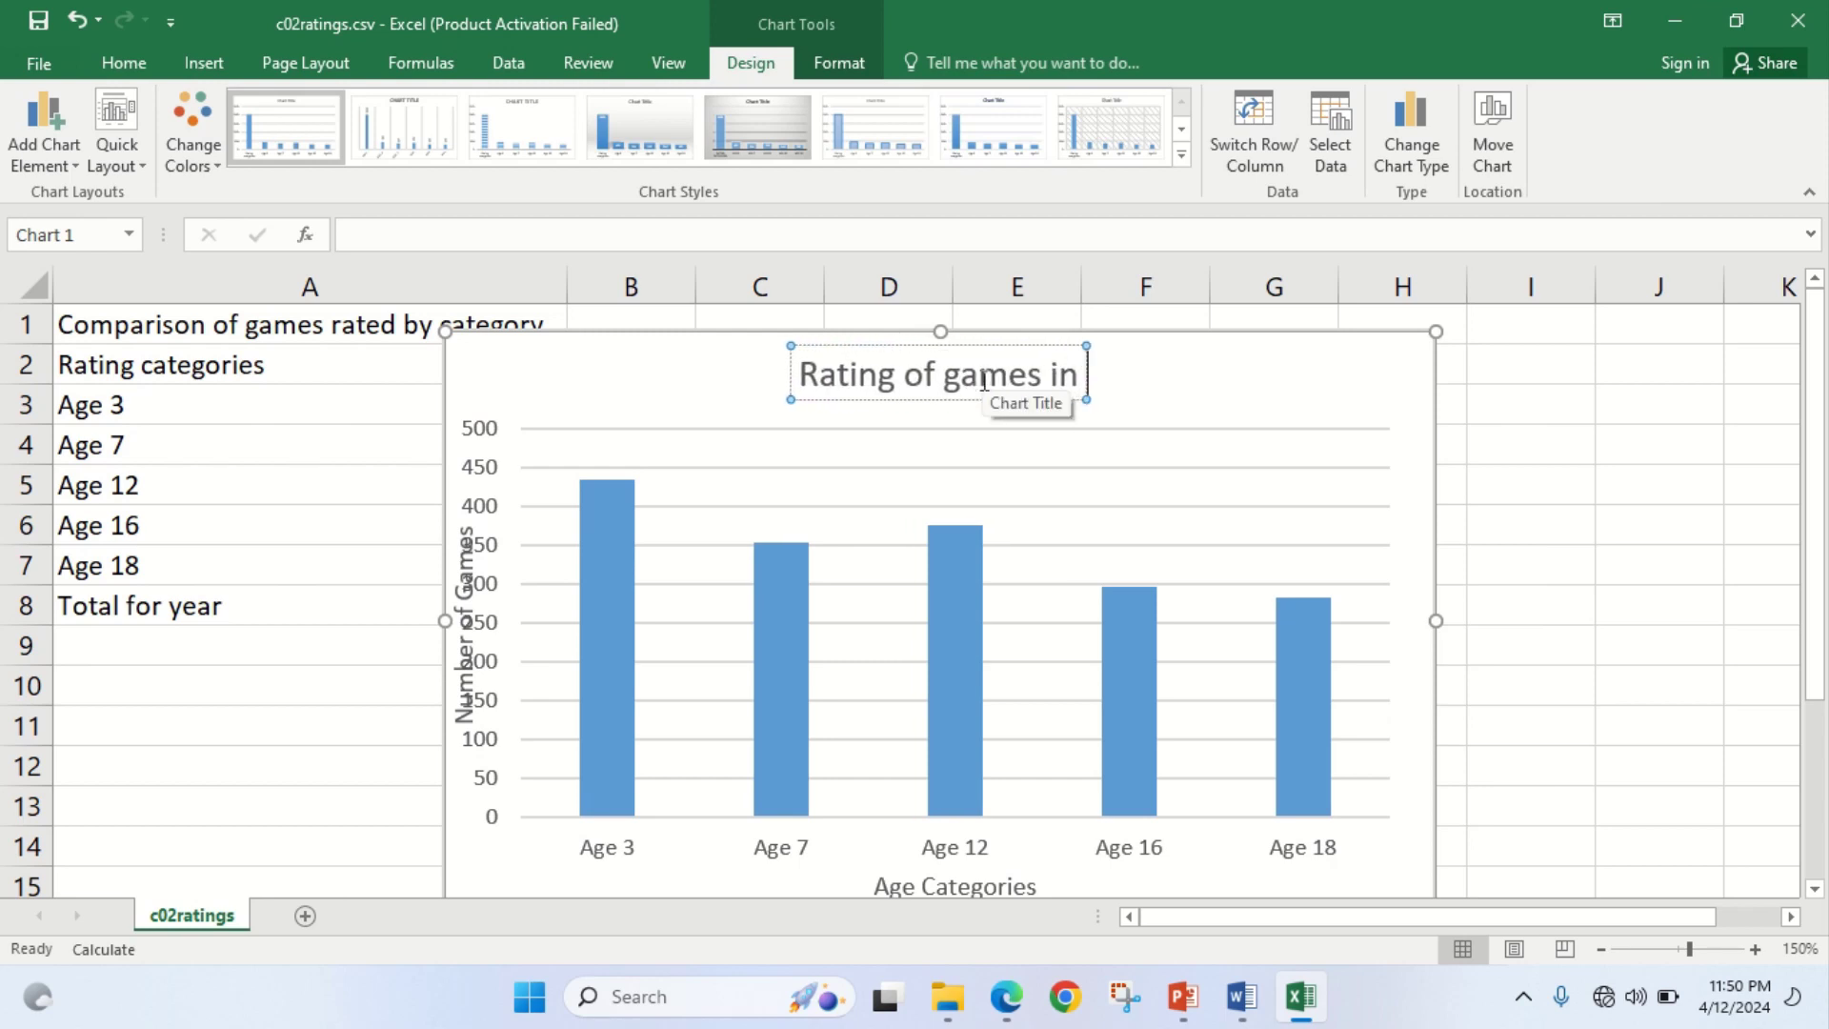
type("2023")
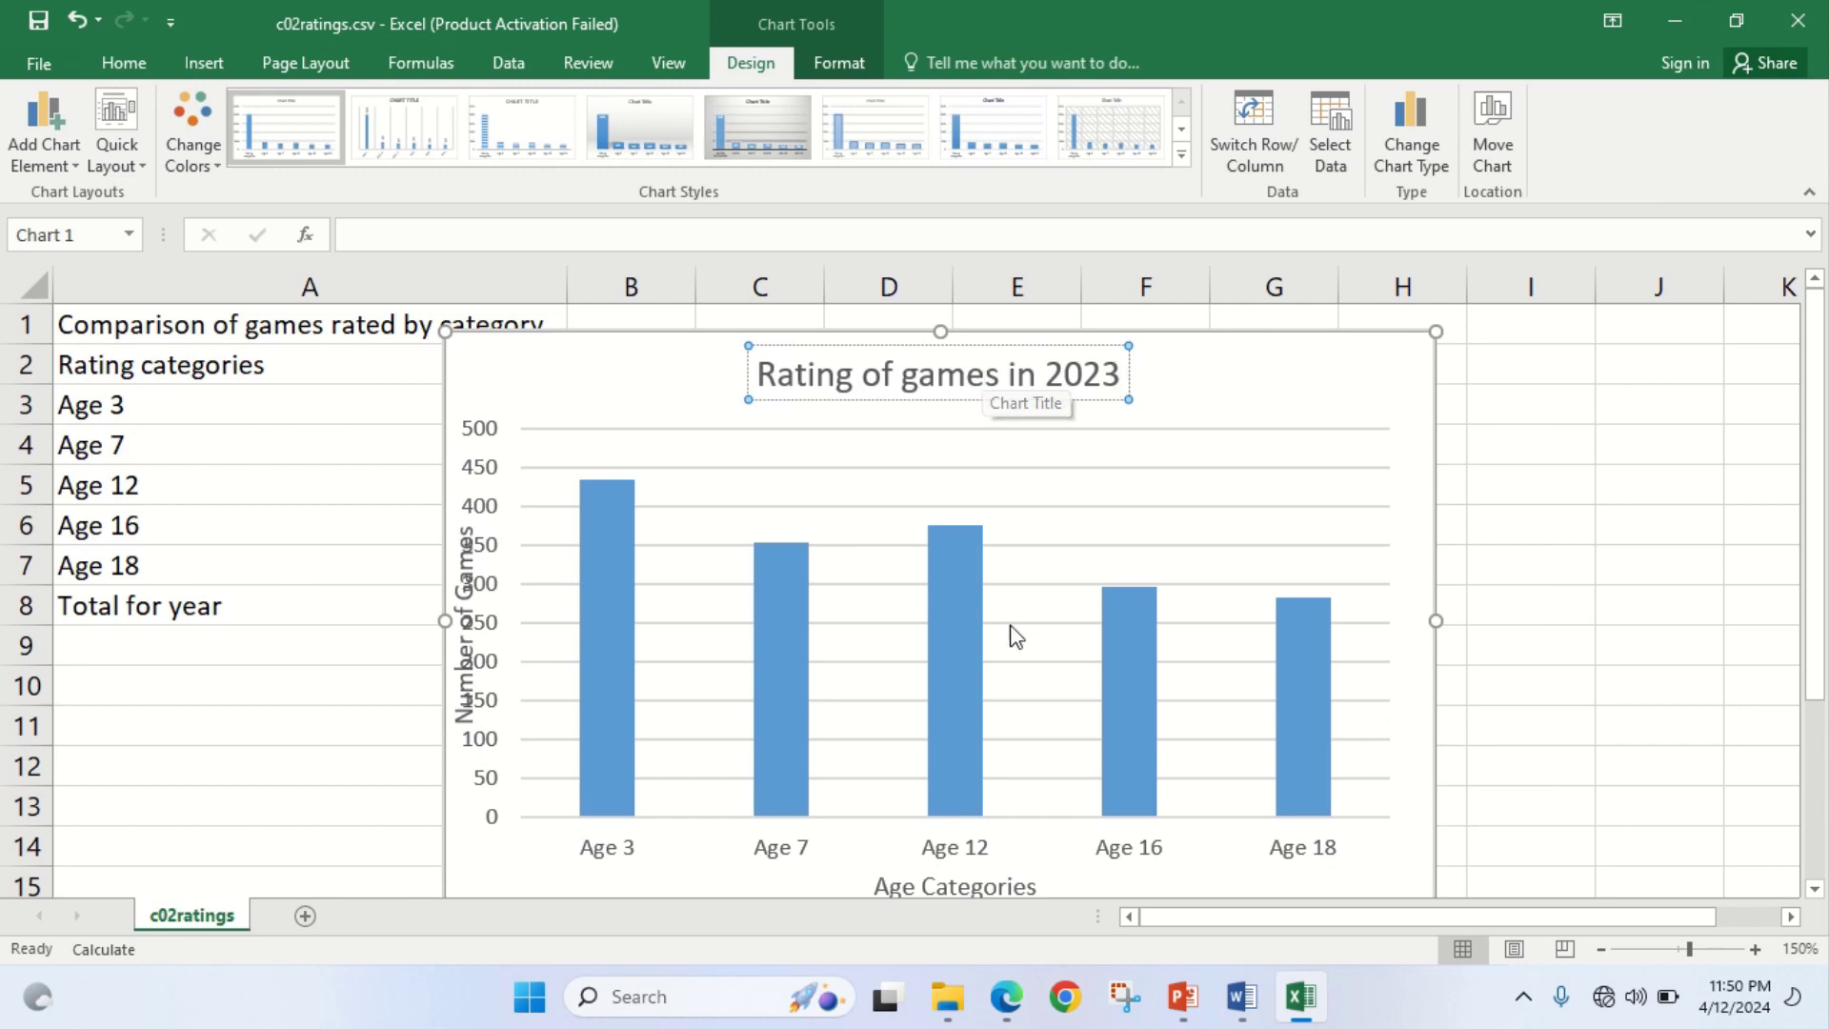
left_click(1025, 1006)
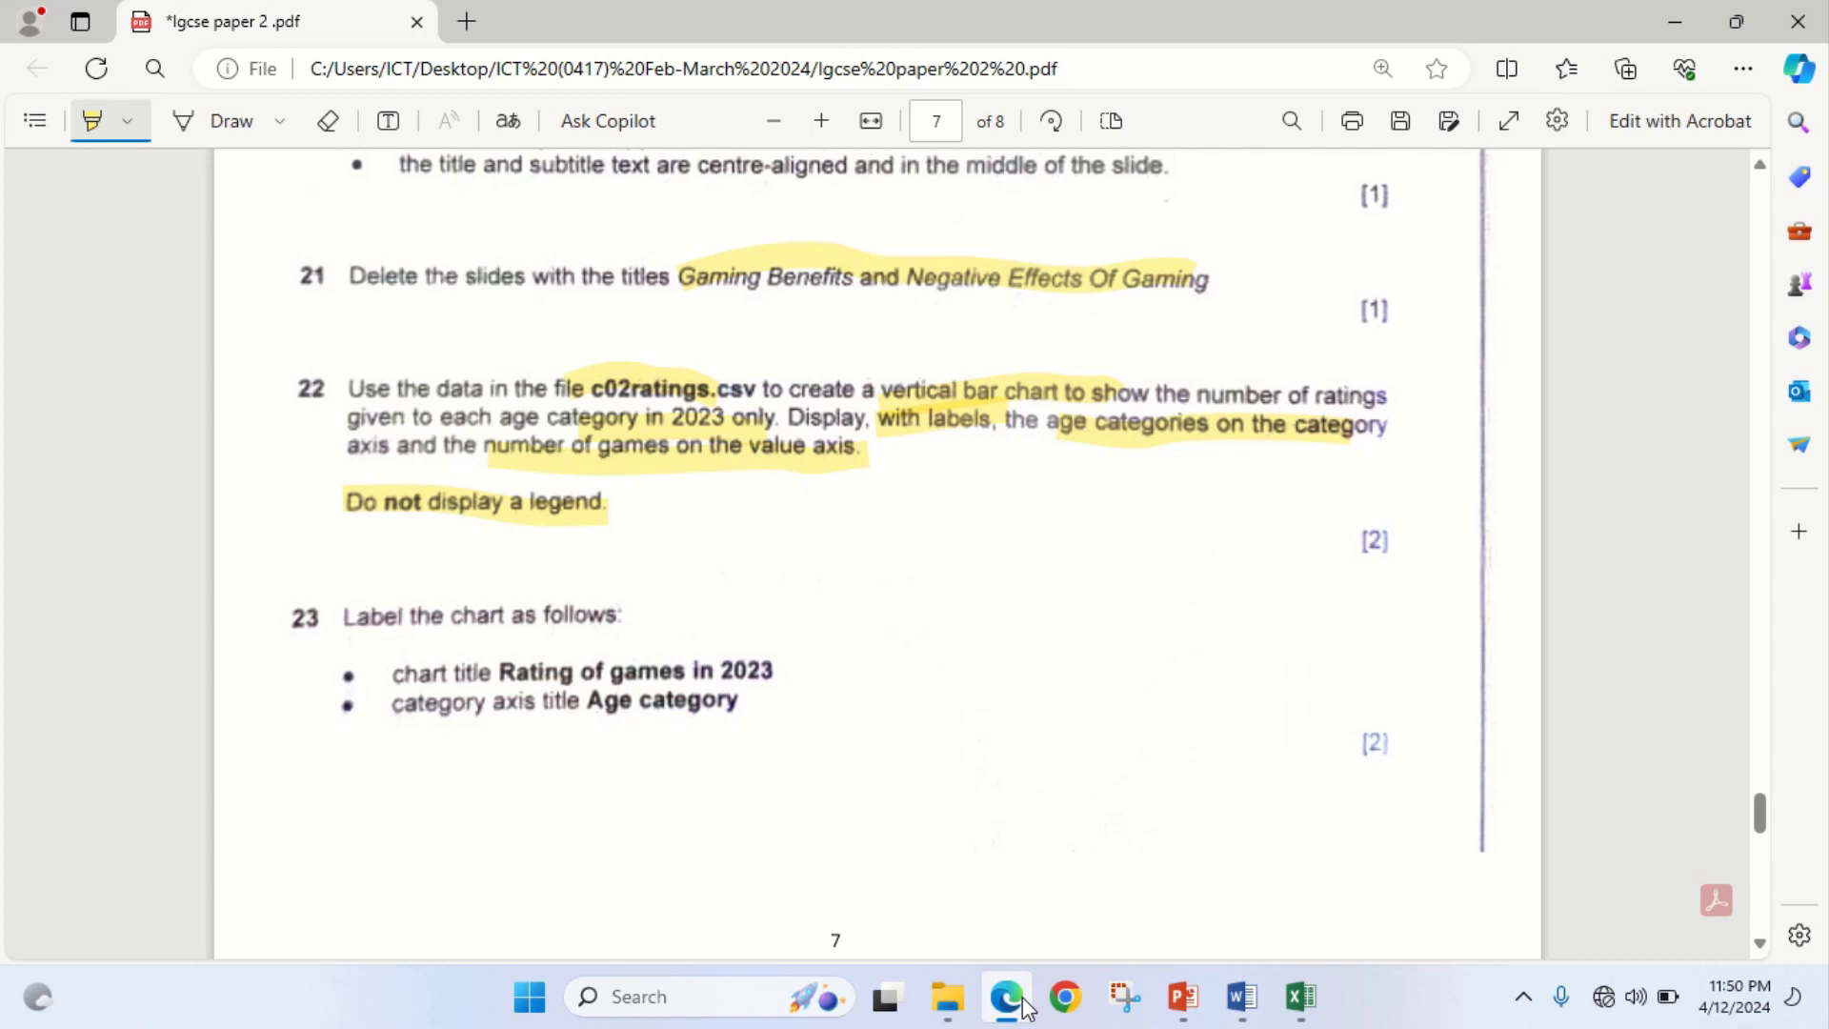
On page 8, highlight question 24's 'data values along the top of each bar' phrase, then return to Excel
left_click(1025, 1006)
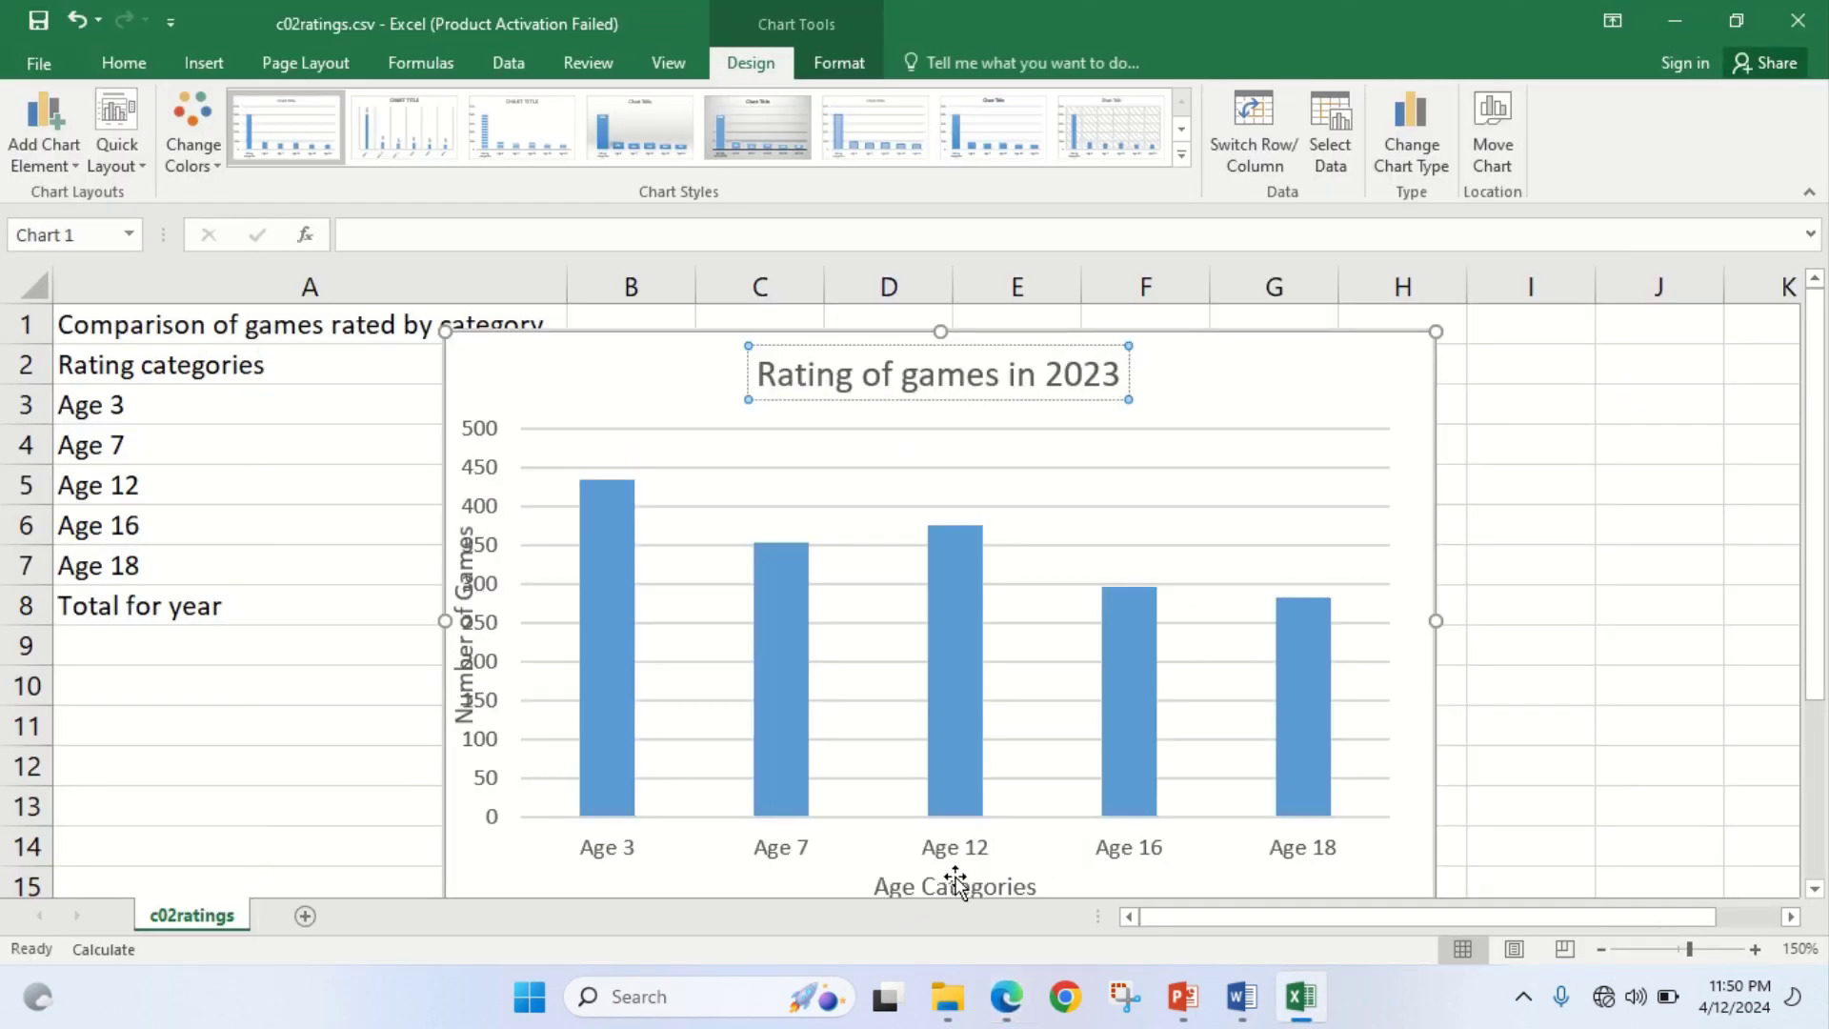
left_click(1816, 890)
left_click(1816, 890)
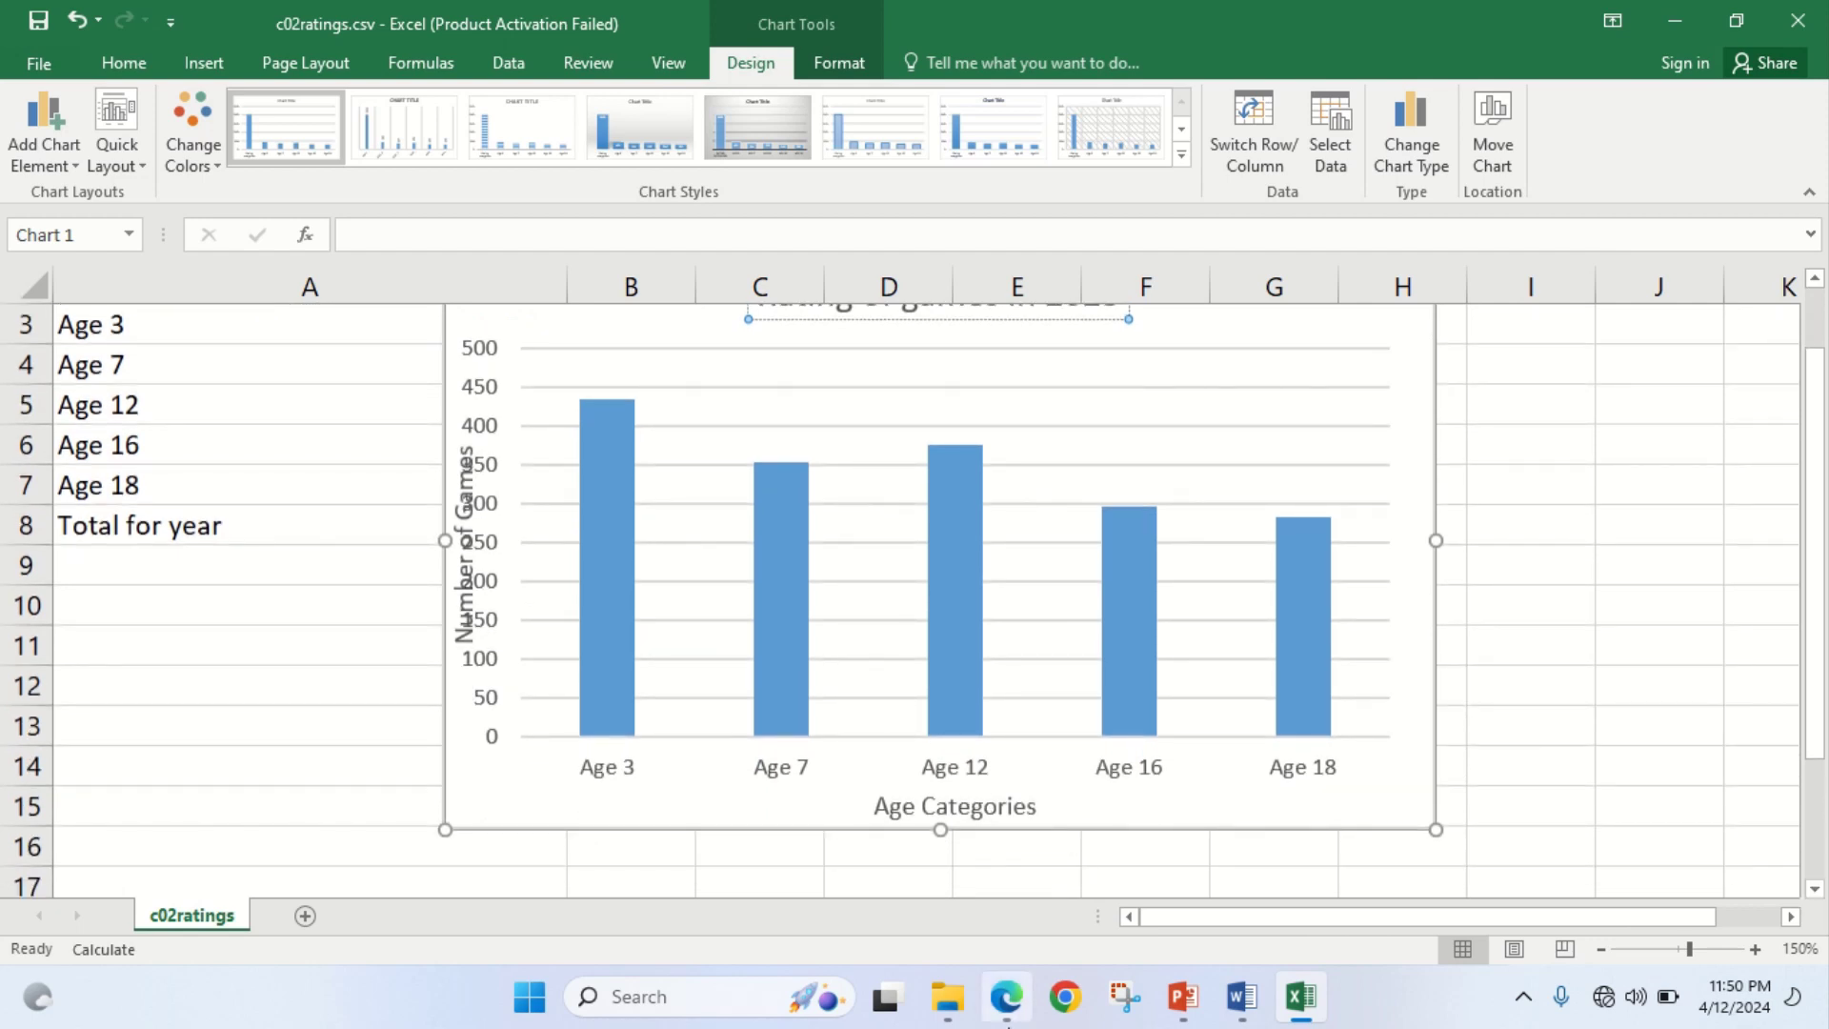
left_click(1021, 1015)
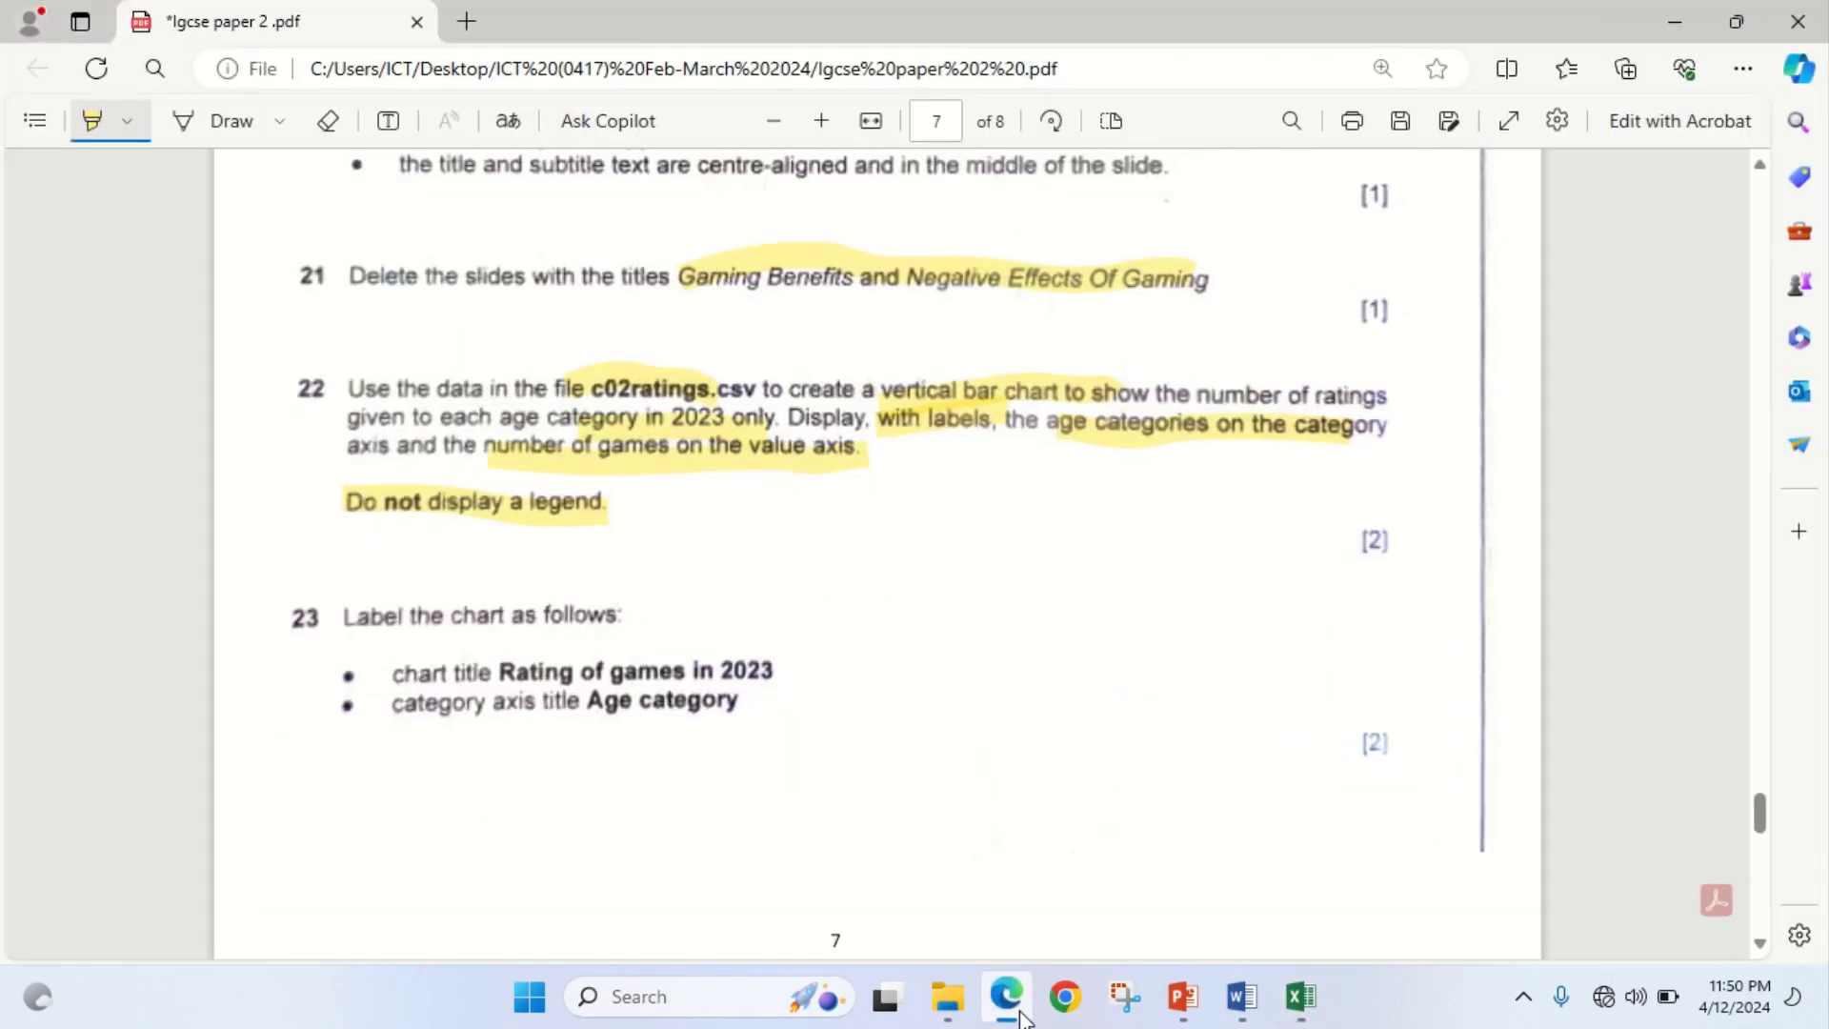
left_click(1759, 943)
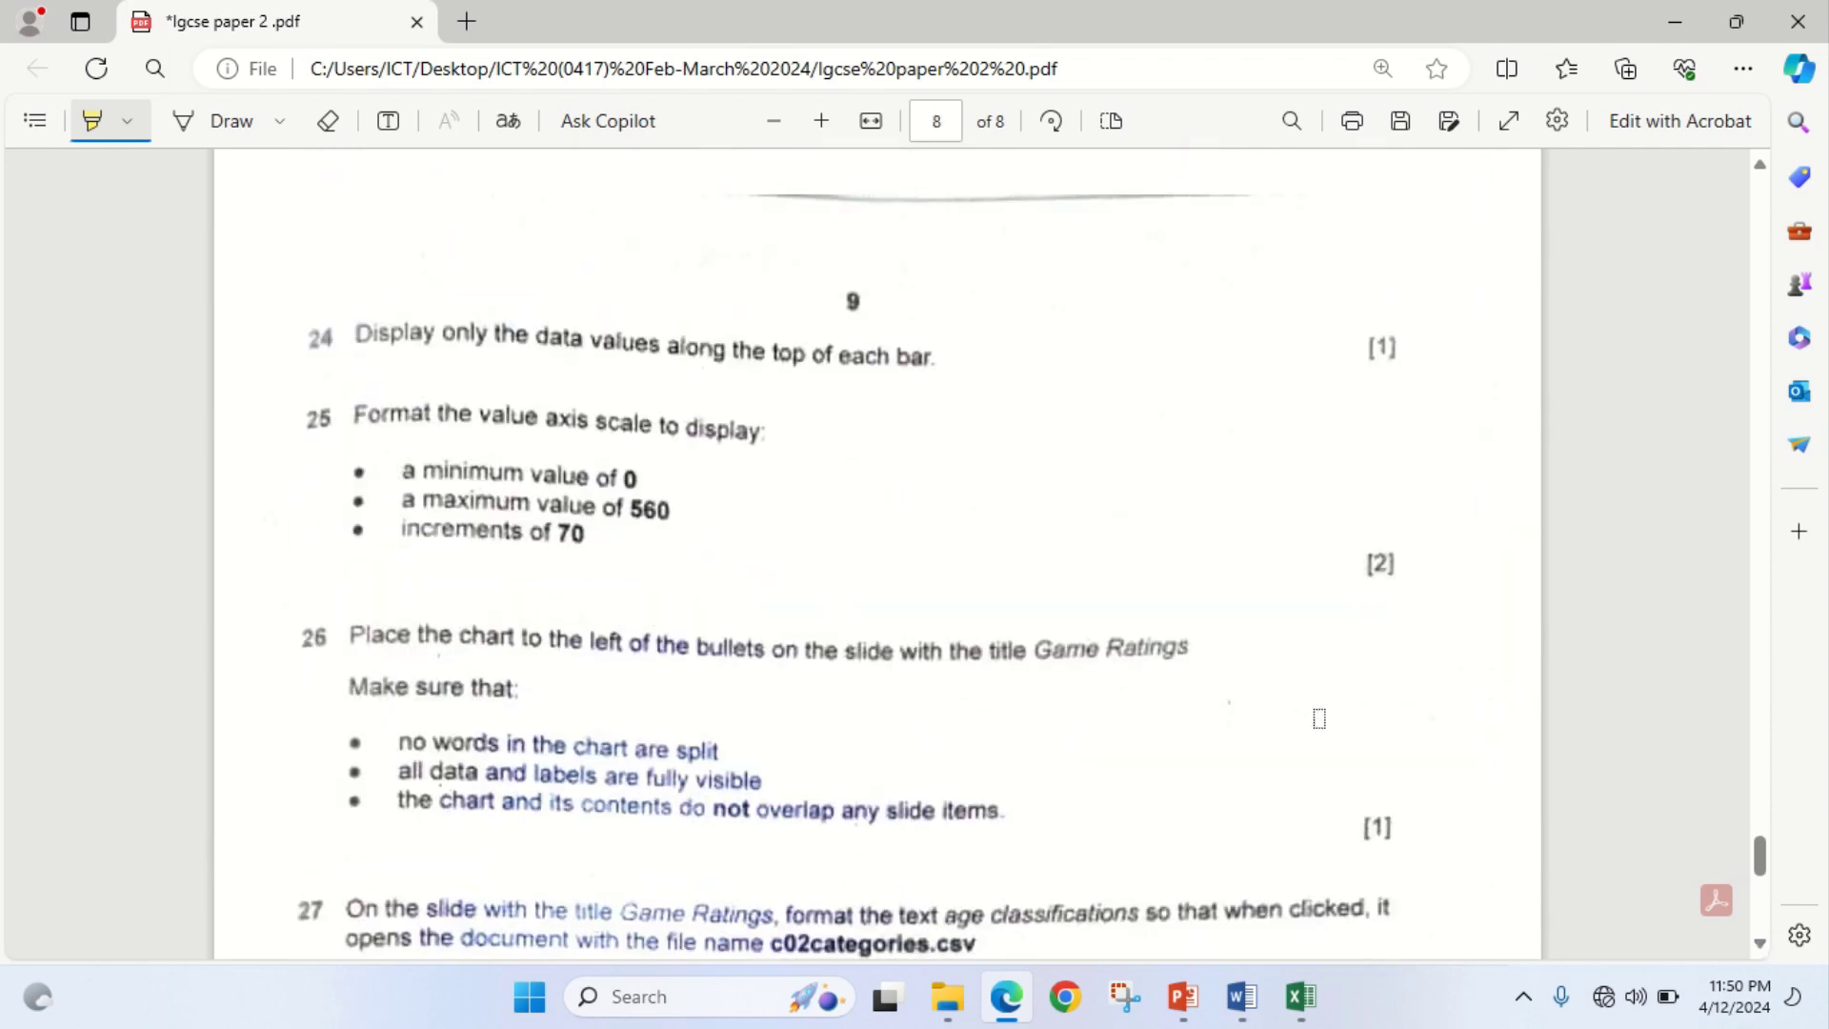
left_click_drag(483, 343, 911, 355)
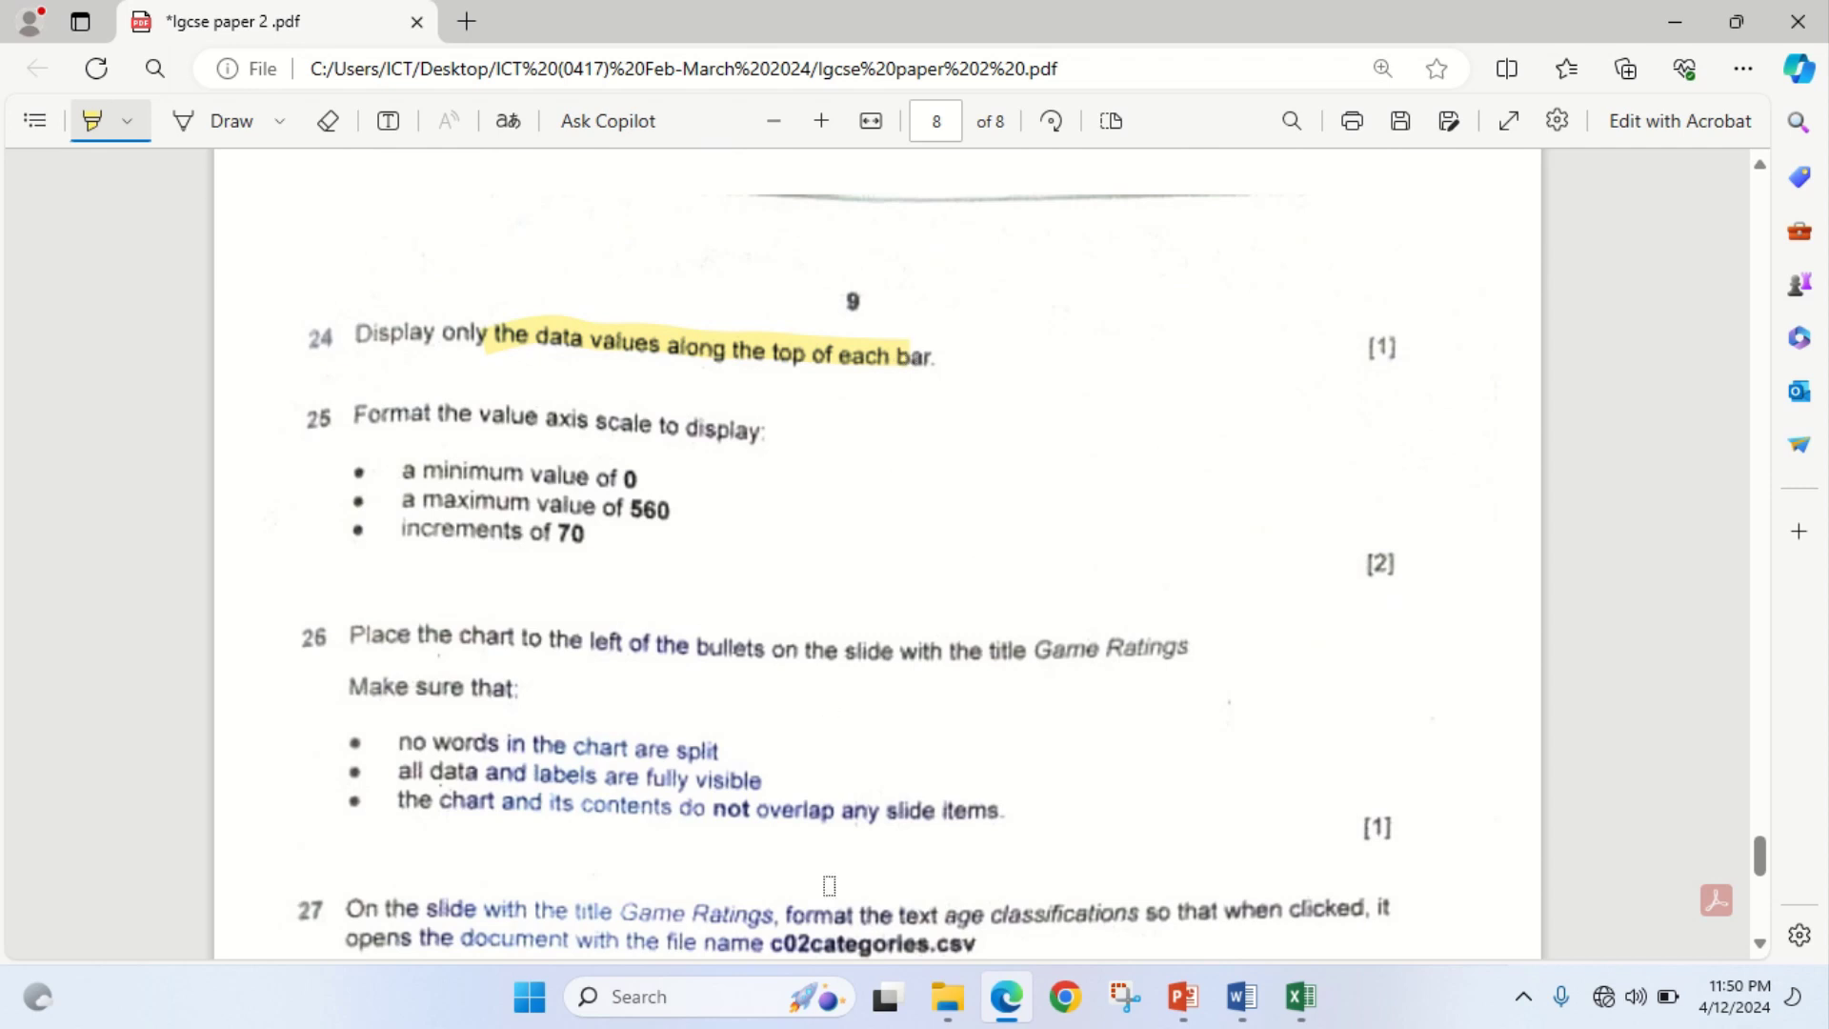
left_click(1007, 997)
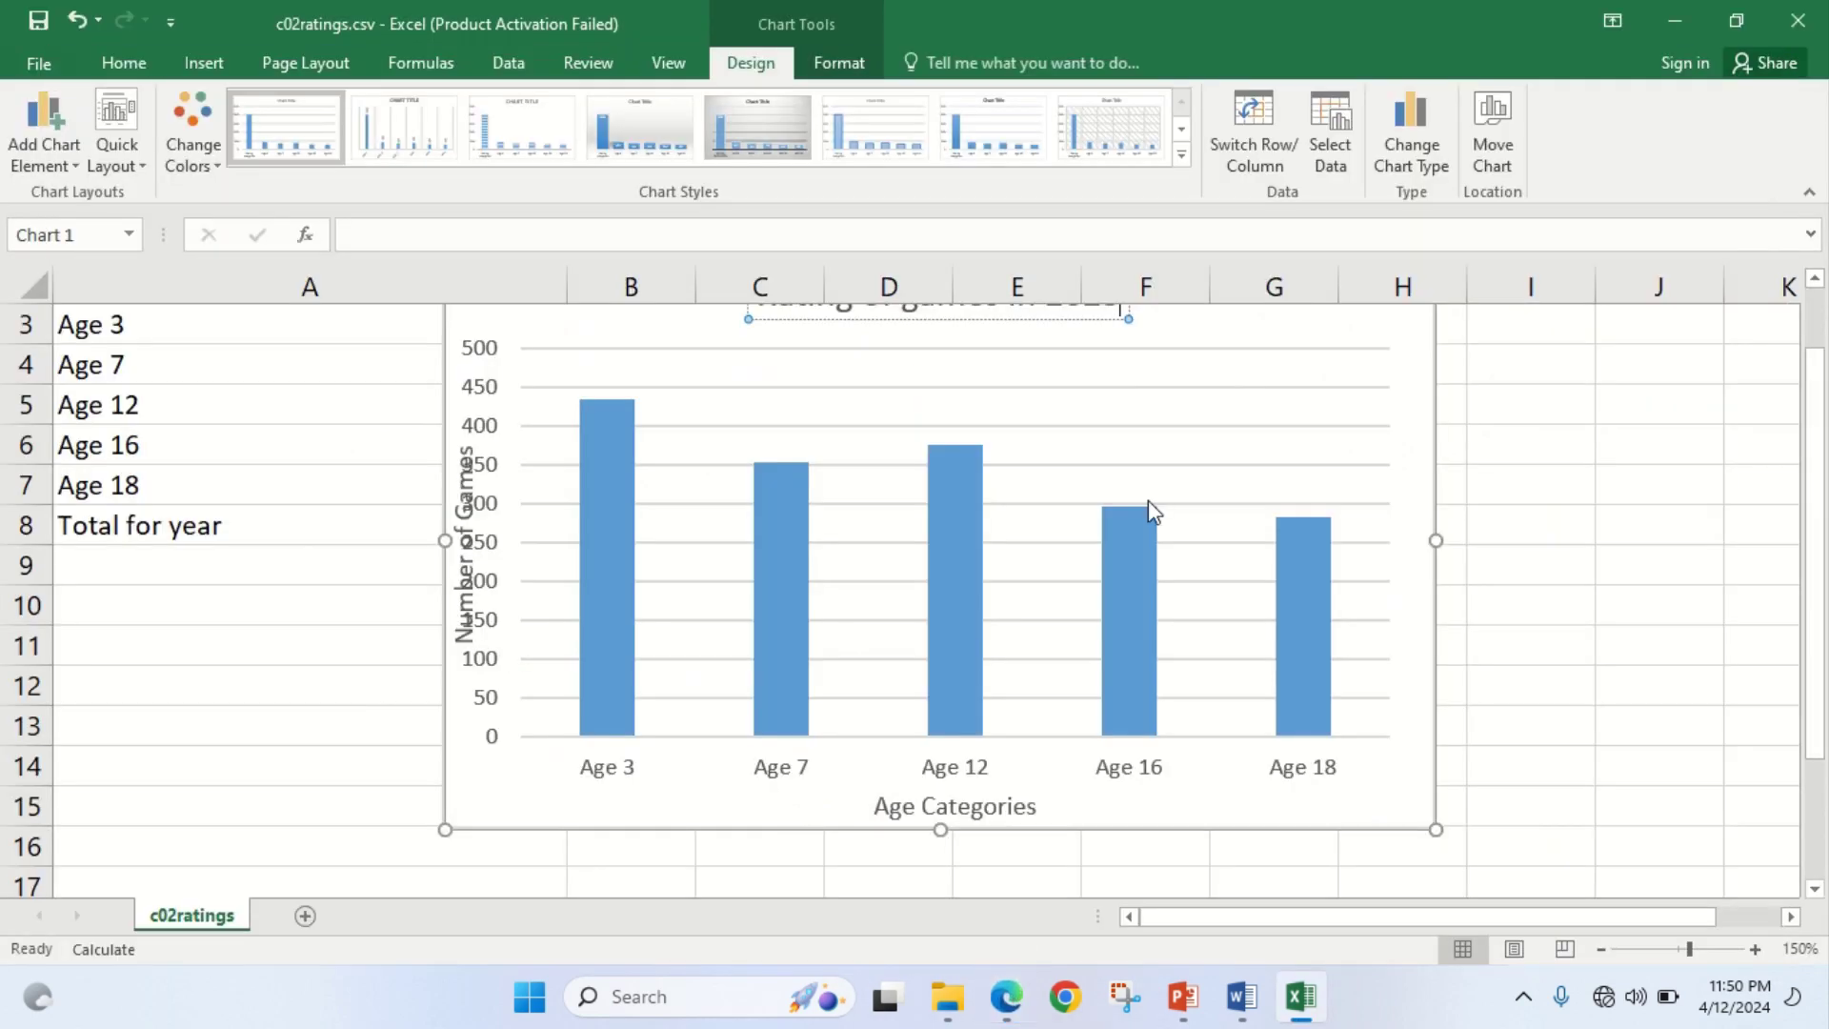
Add data labels (435, 354, 376, 296, 282) above the Rating of games in 2023 bars
left_click_drag(1815, 490, 1801, 371)
left_click(1409, 368)
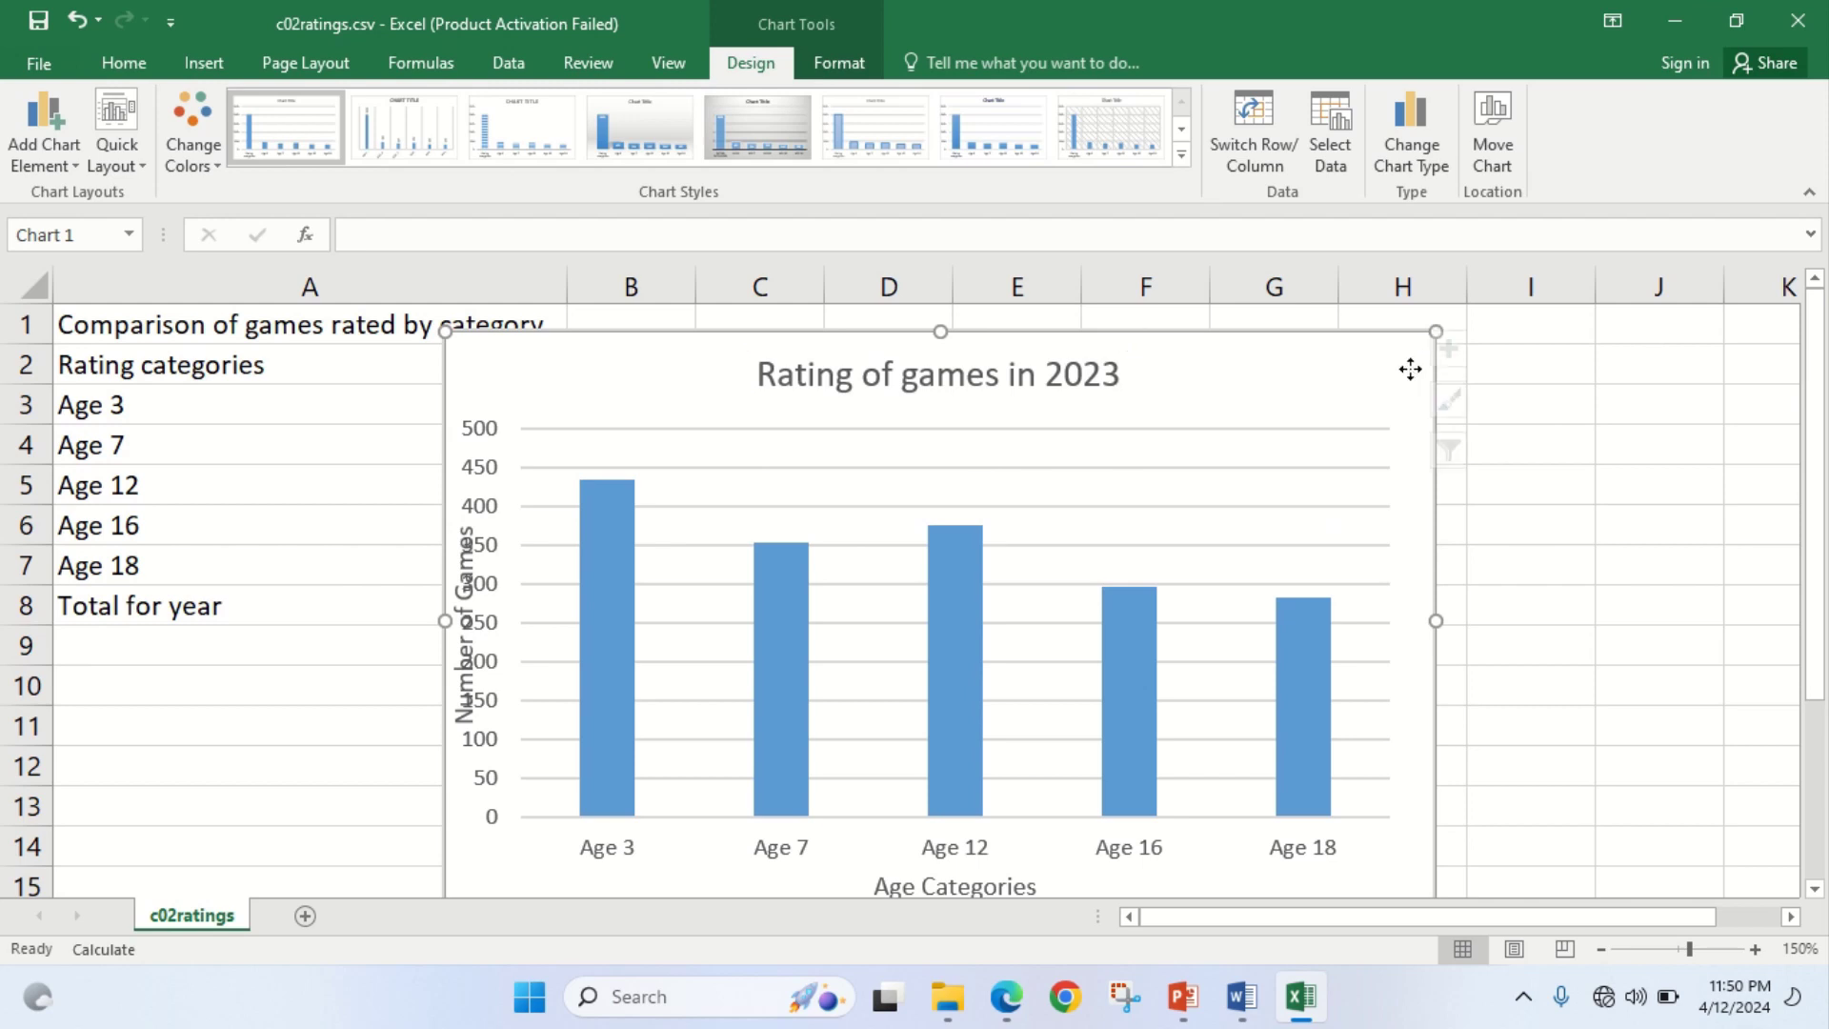
left_click(1471, 350)
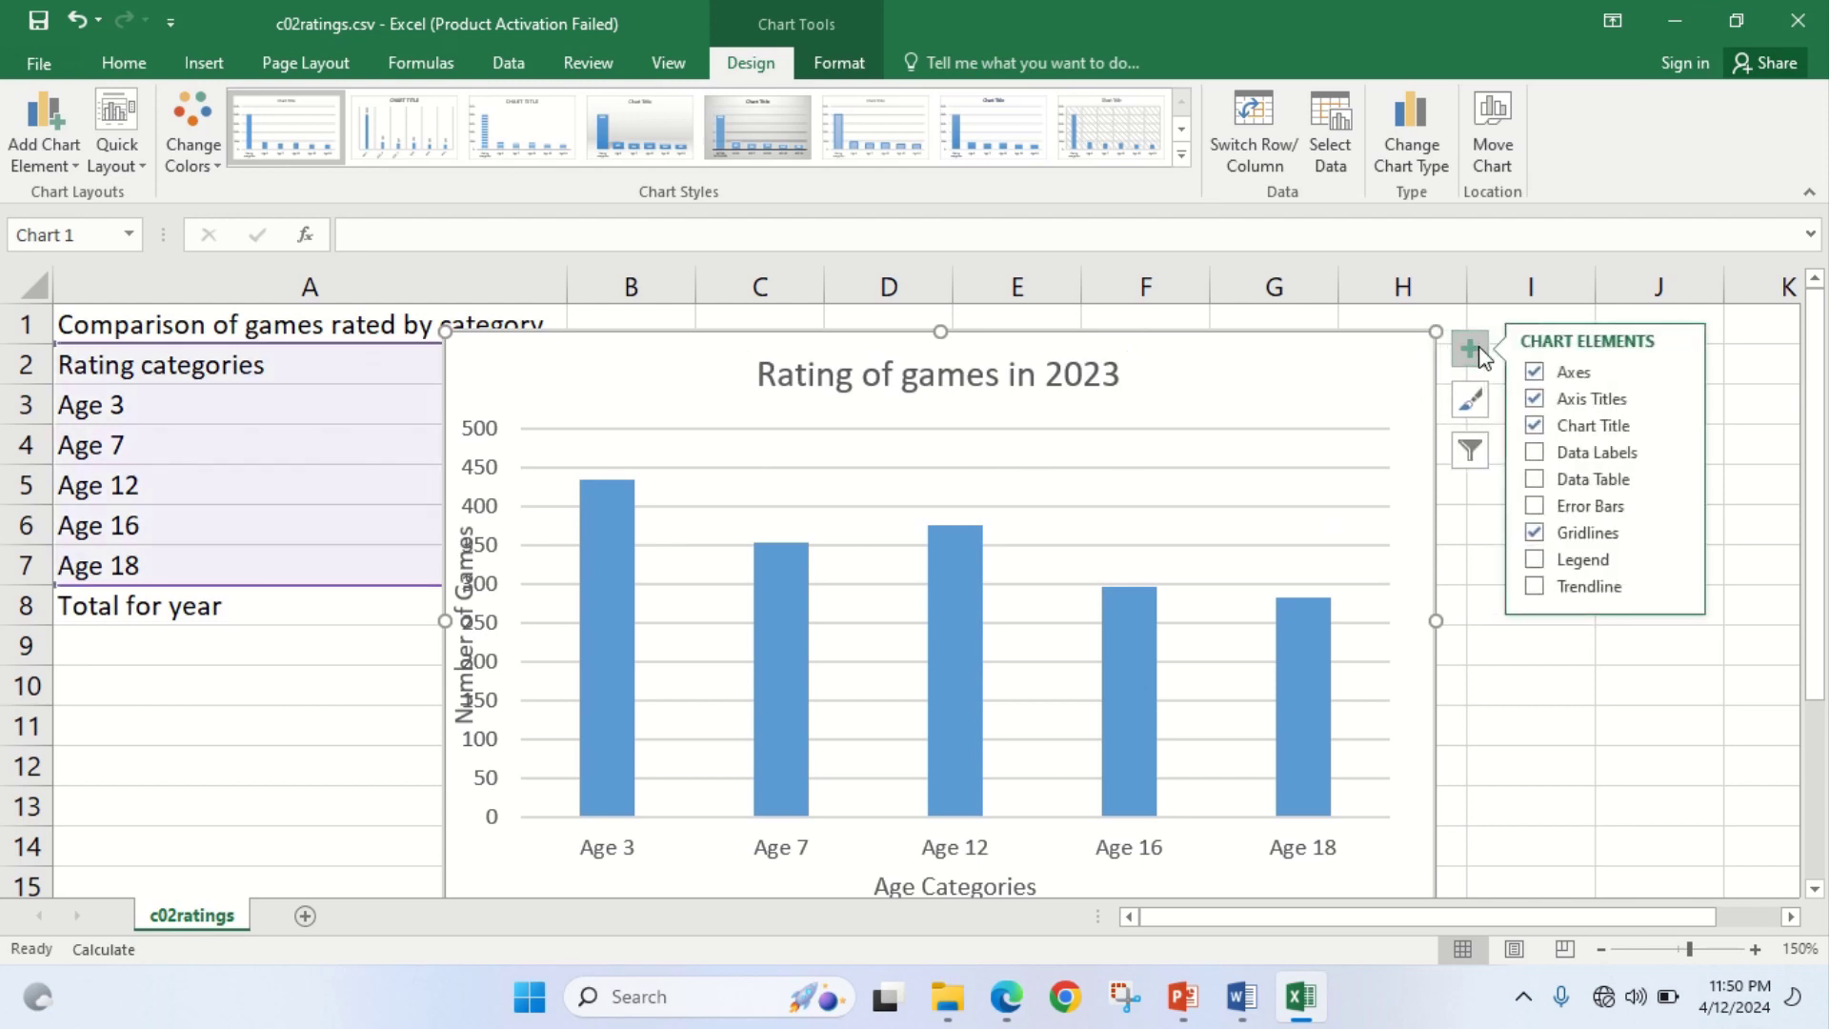
left_click(1536, 454)
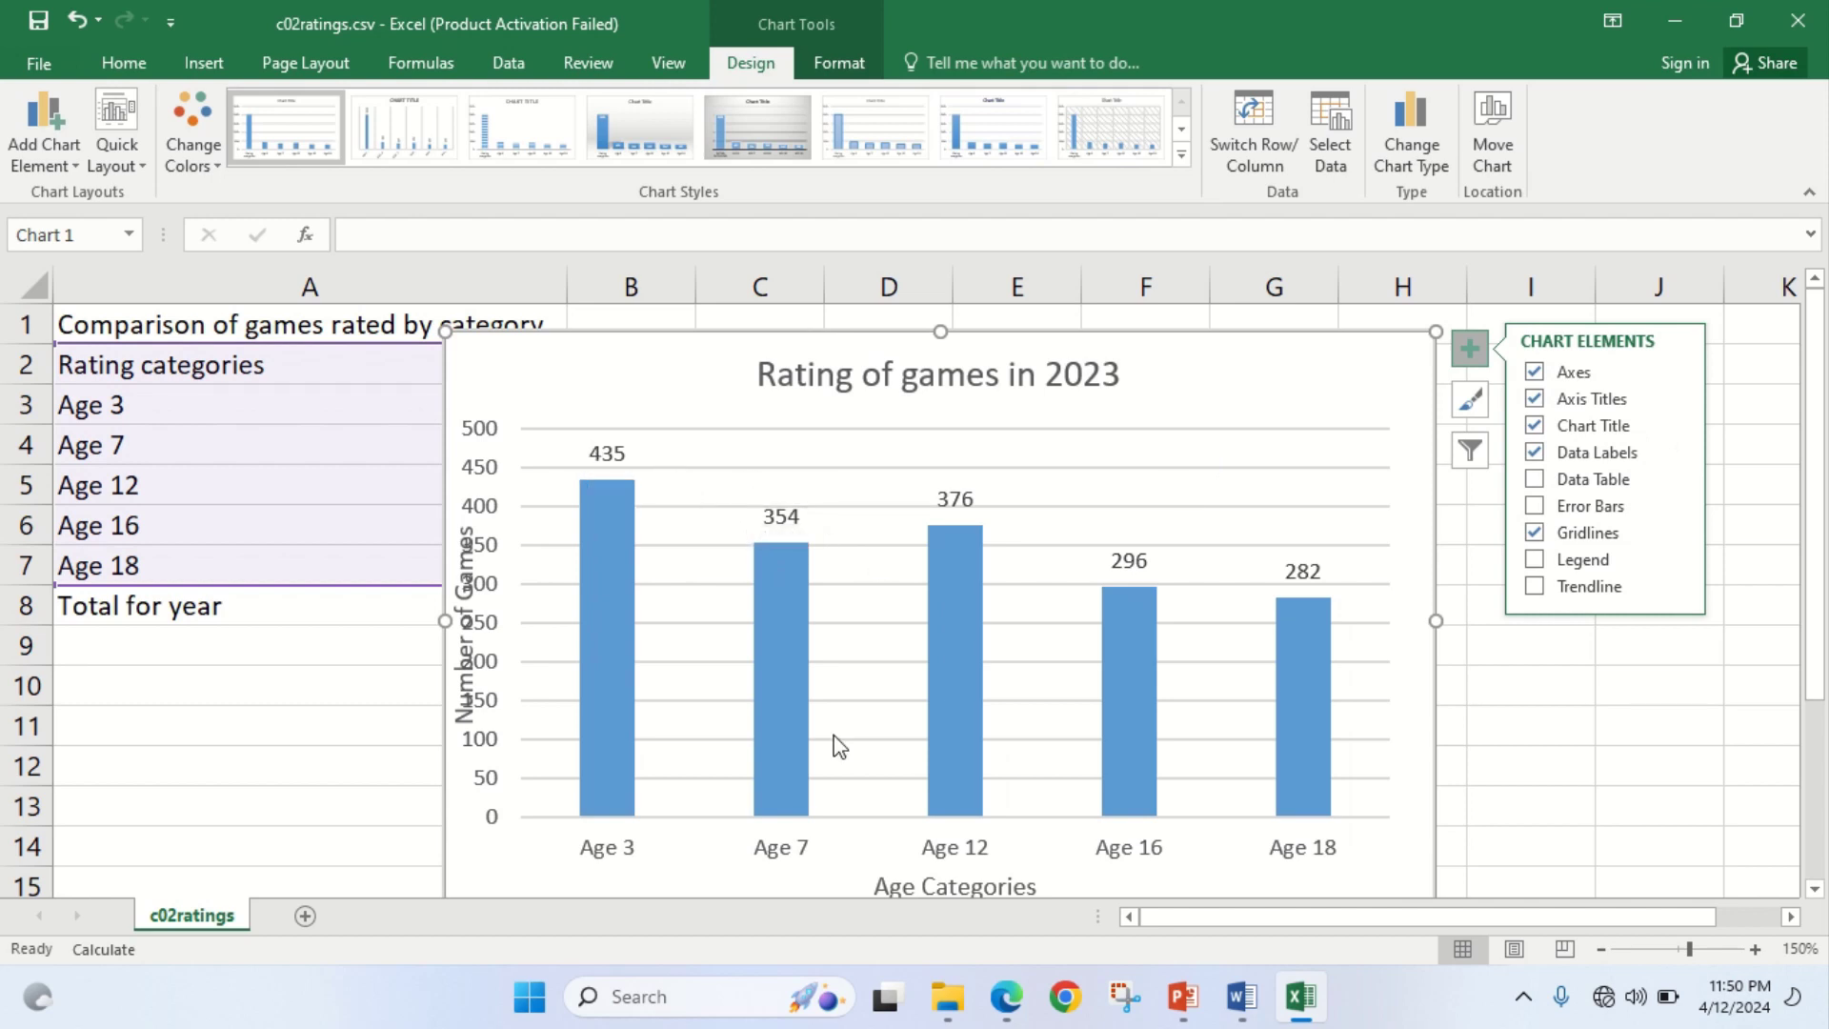
left_click(1007, 997)
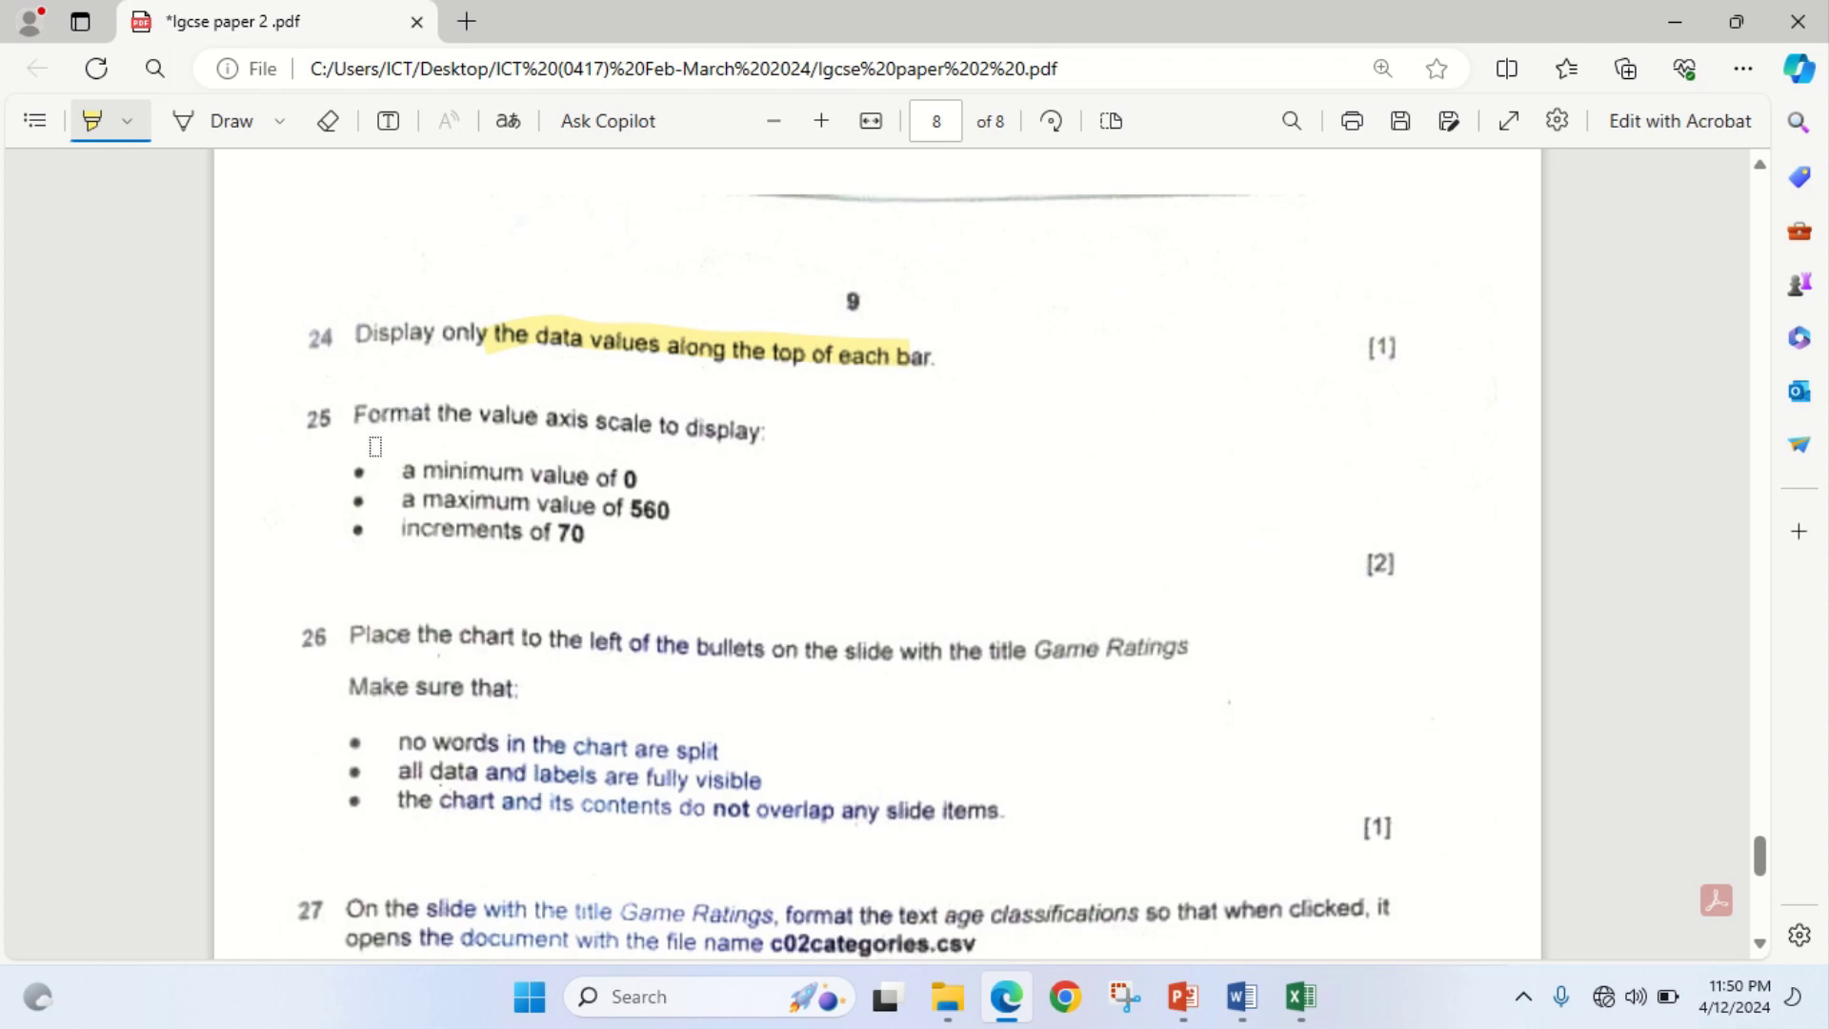
Highlight question 25's value-axis scale line, its minimum 0 and its maximum 560
left_click_drag(379, 436, 726, 437)
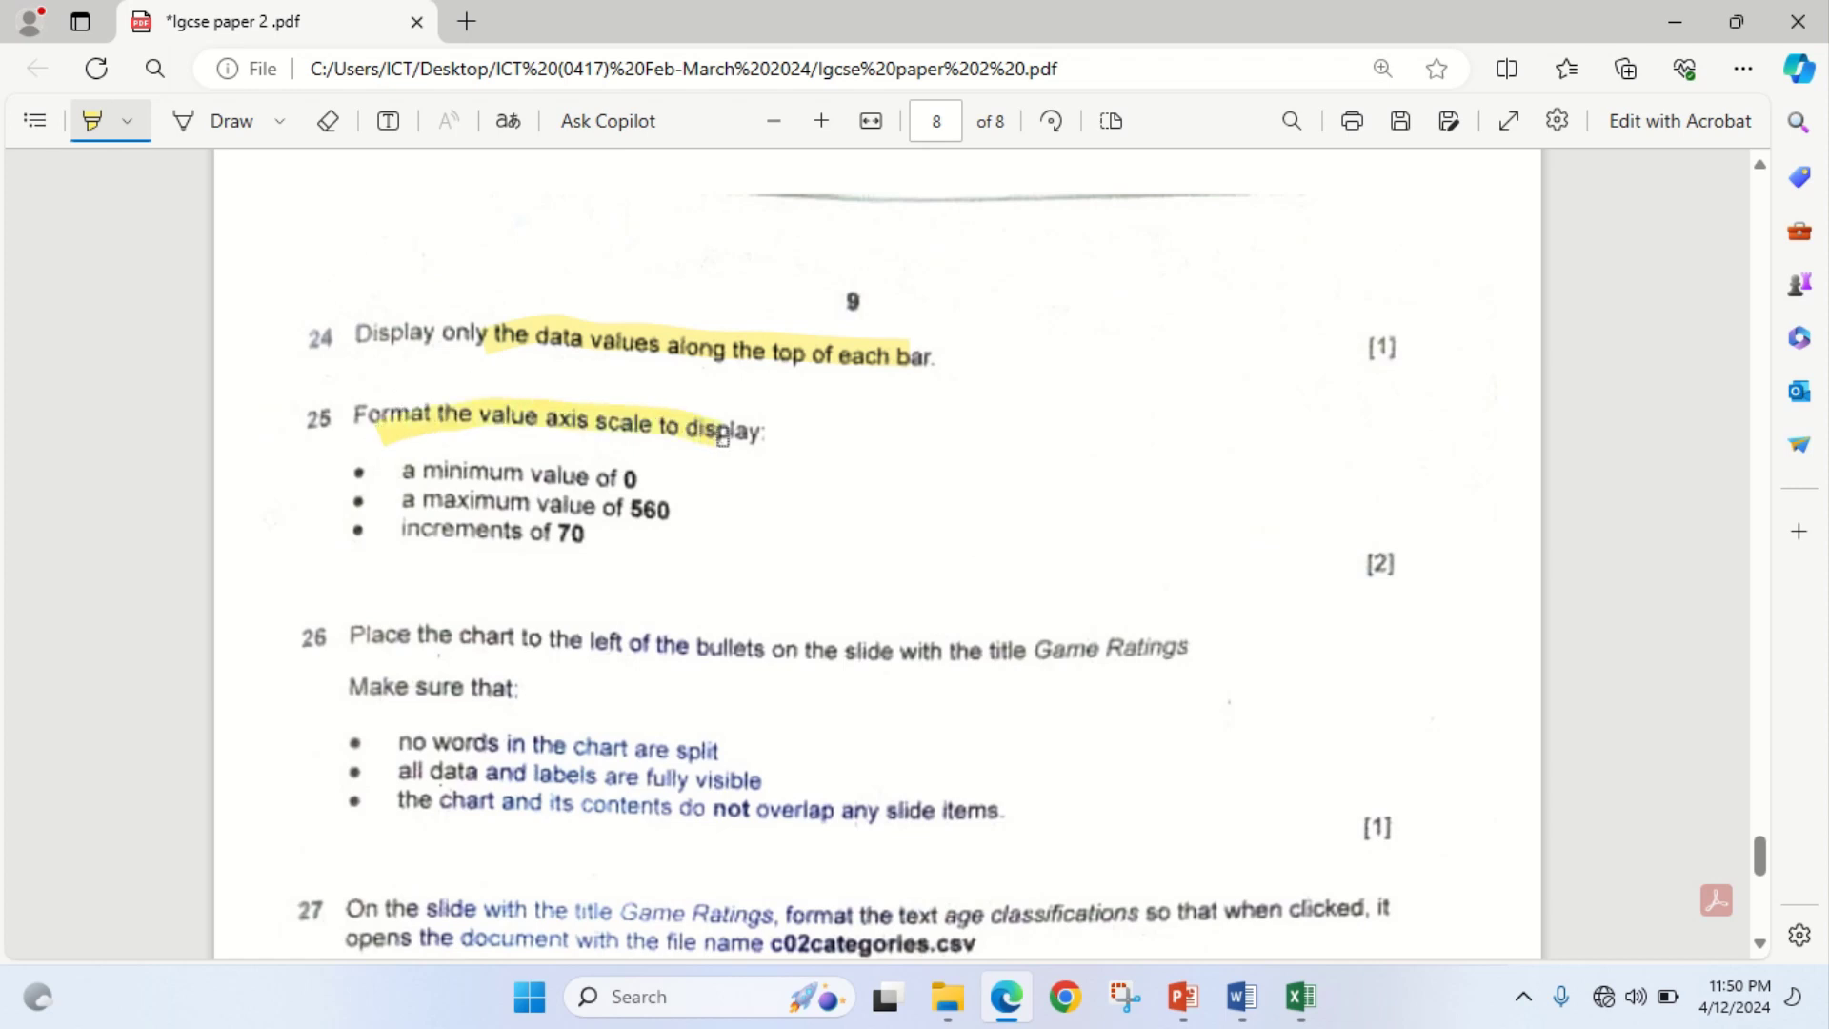
left_click_drag(412, 468, 649, 469)
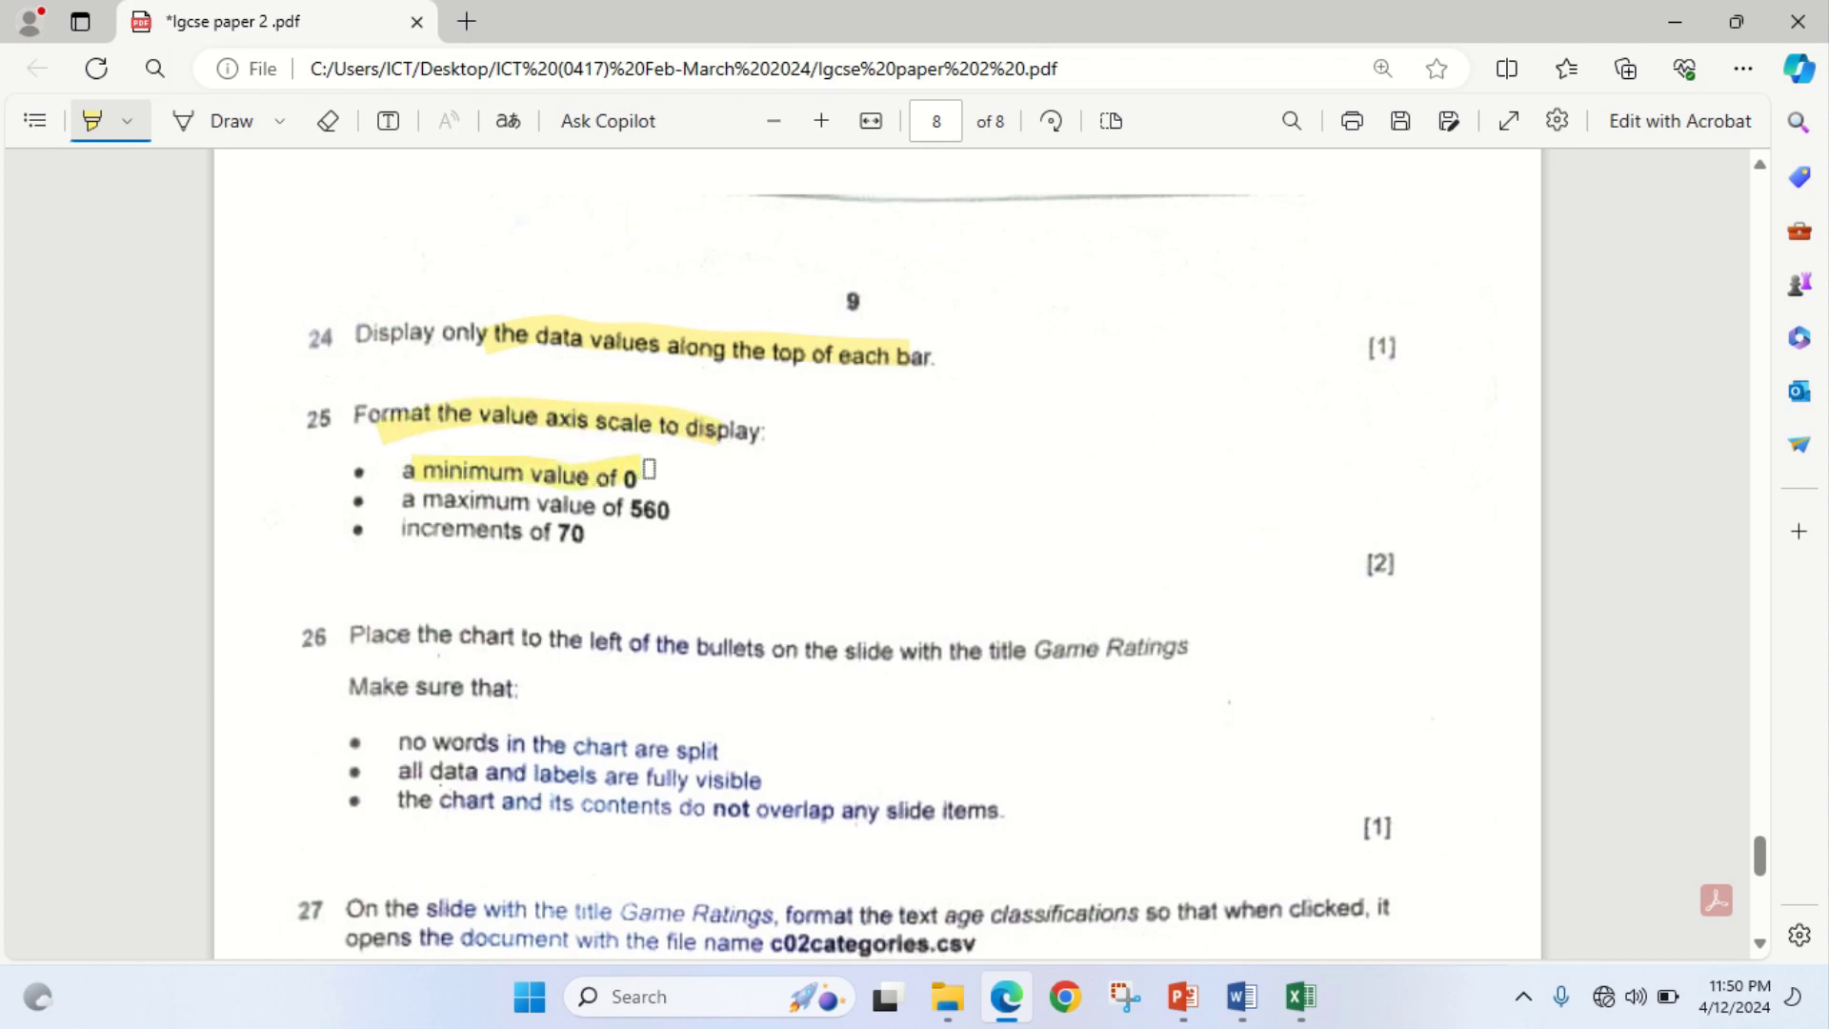
left_click_drag(400, 501, 685, 520)
left_click(1005, 996)
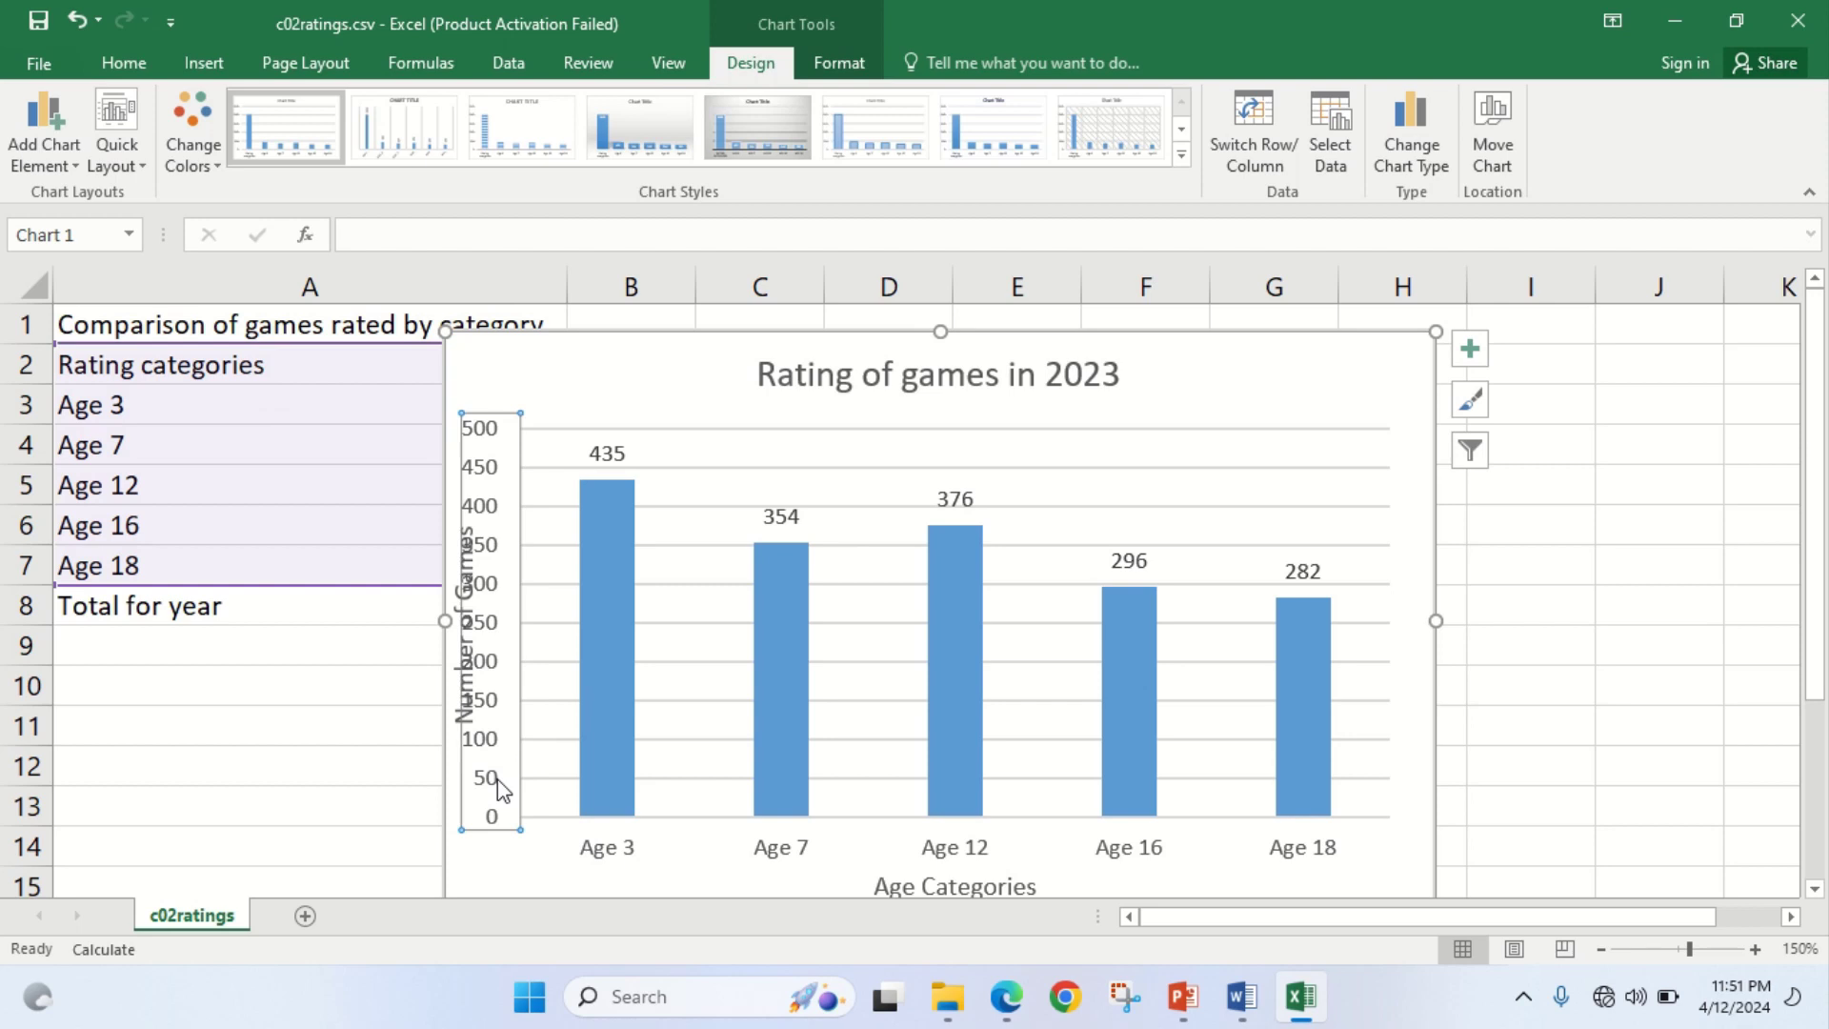
Set the value axis bounds to run from 0 to a maximum of 560
right_click(497, 779)
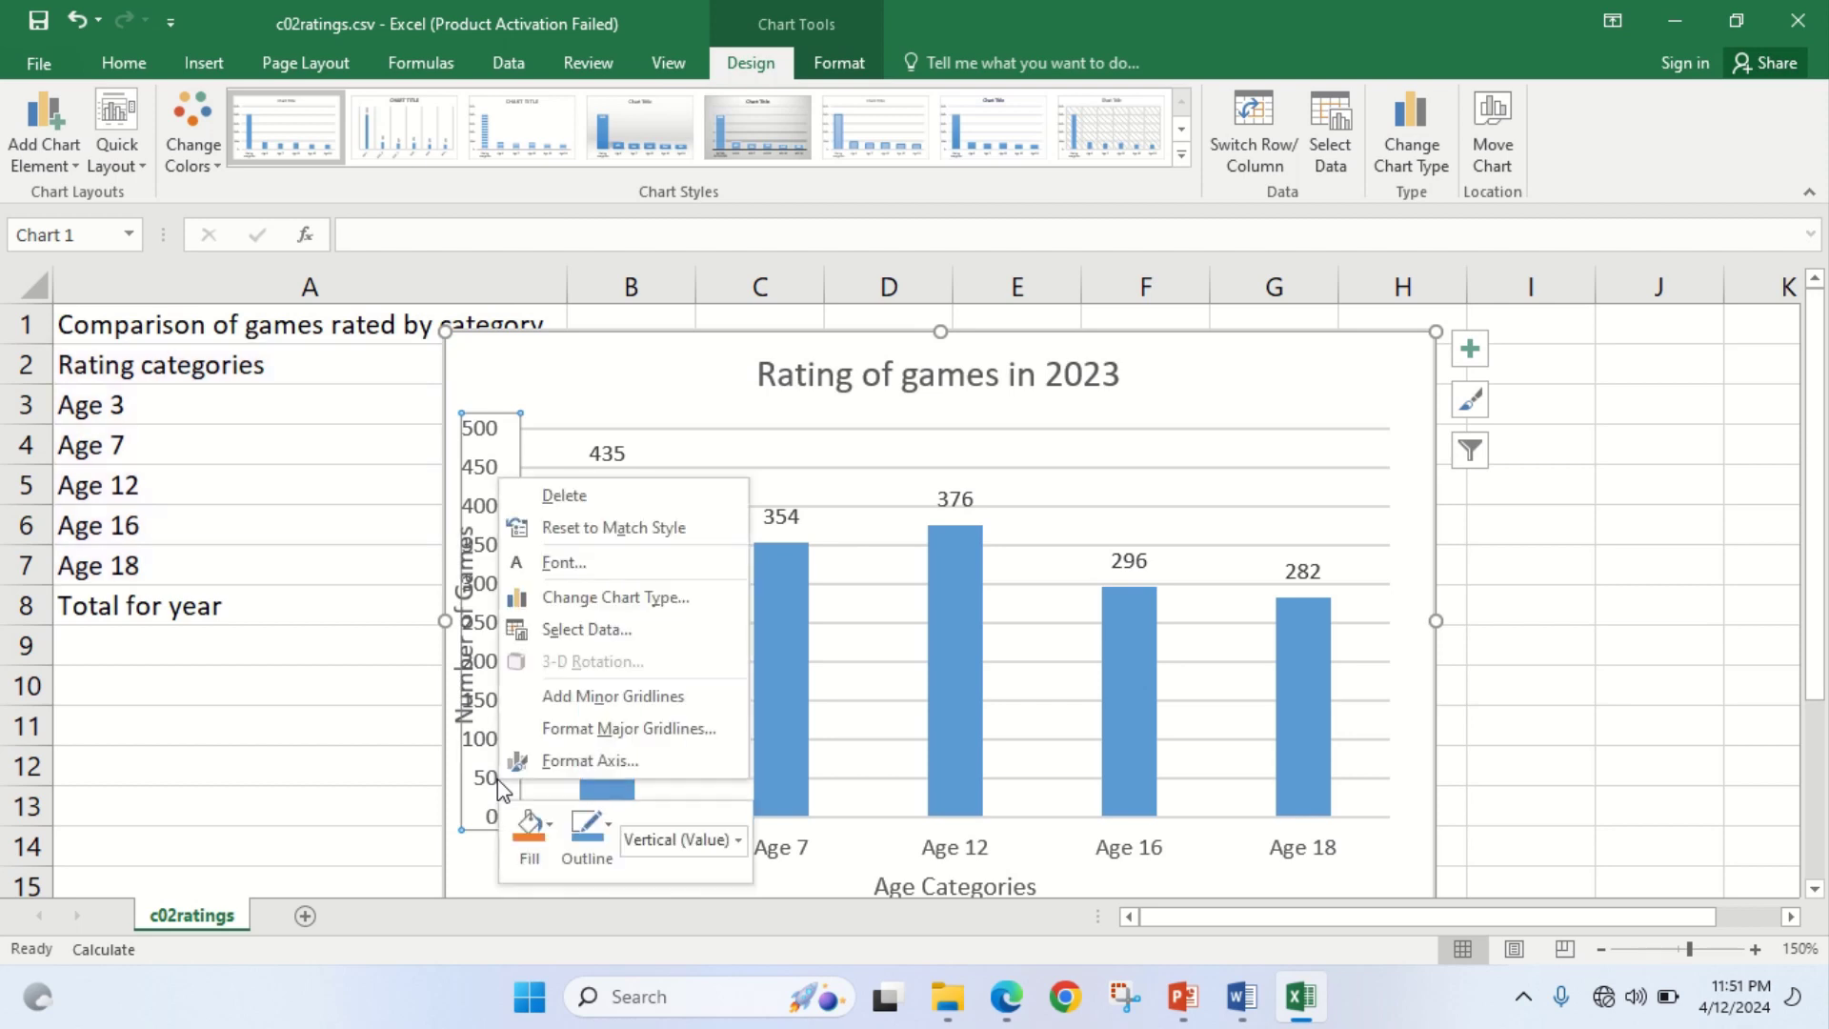
left_click(570, 753)
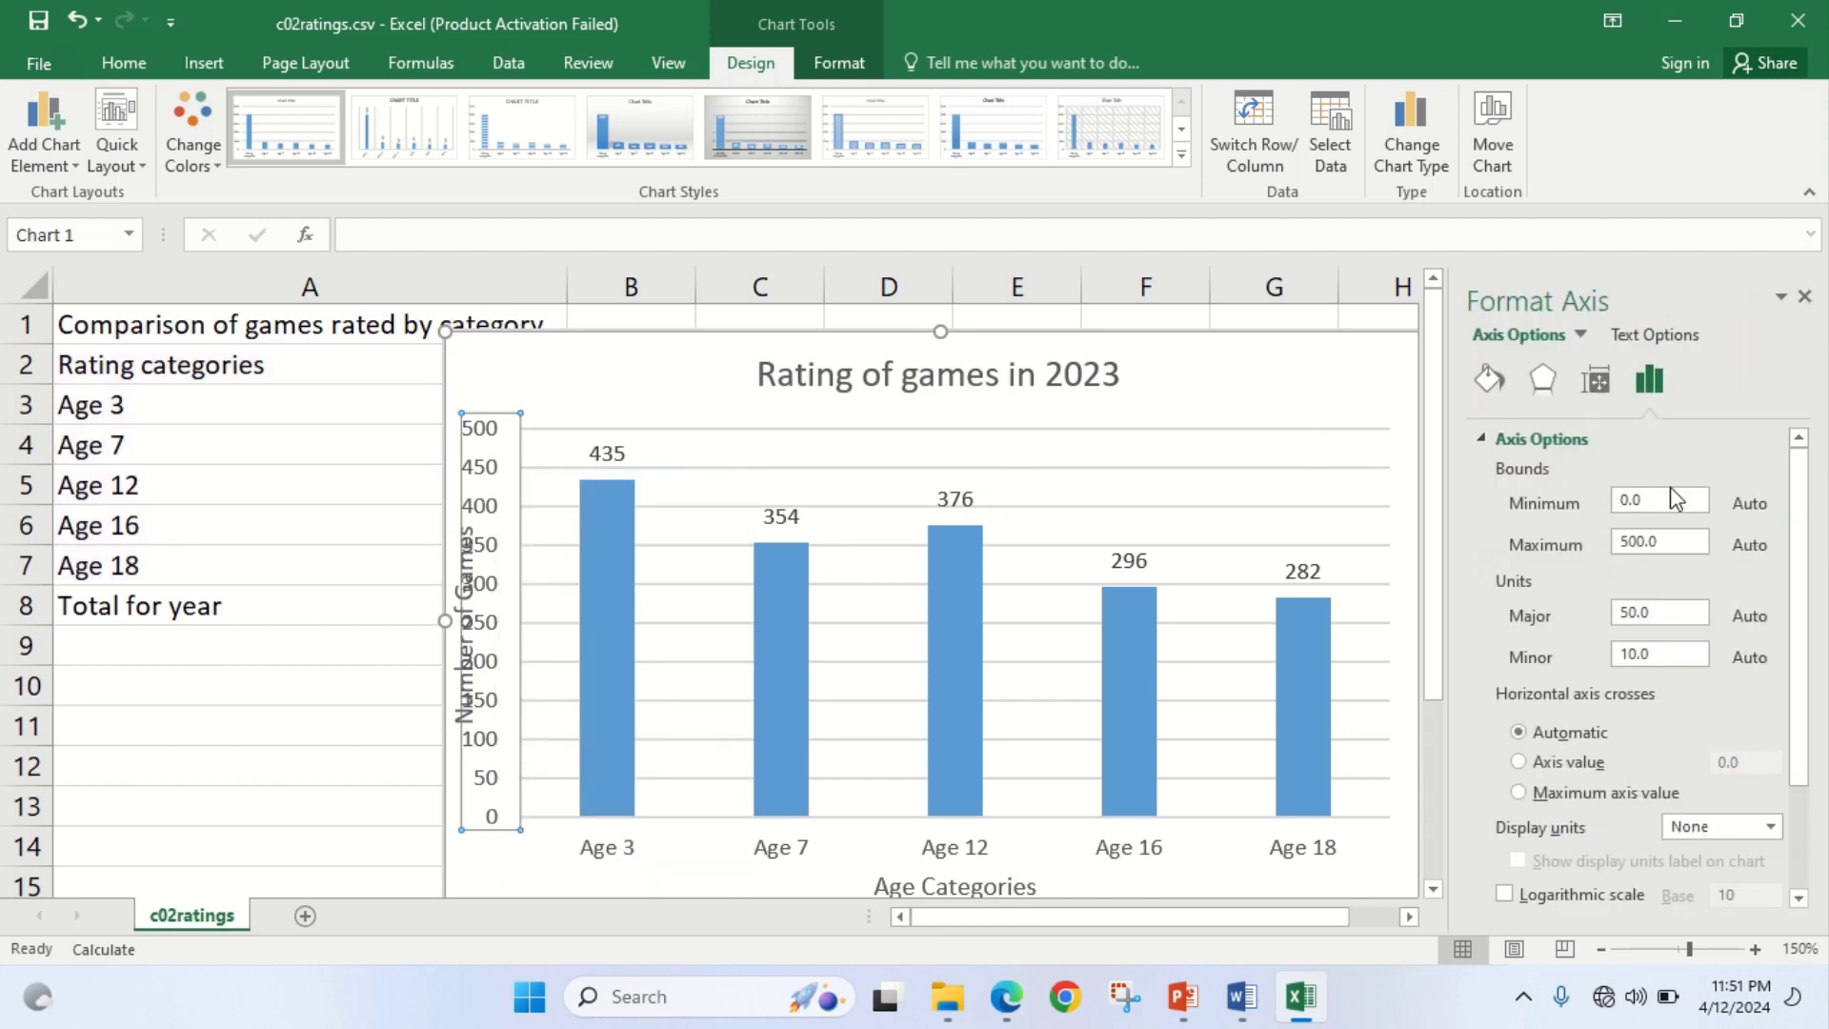
left_click(1642, 540)
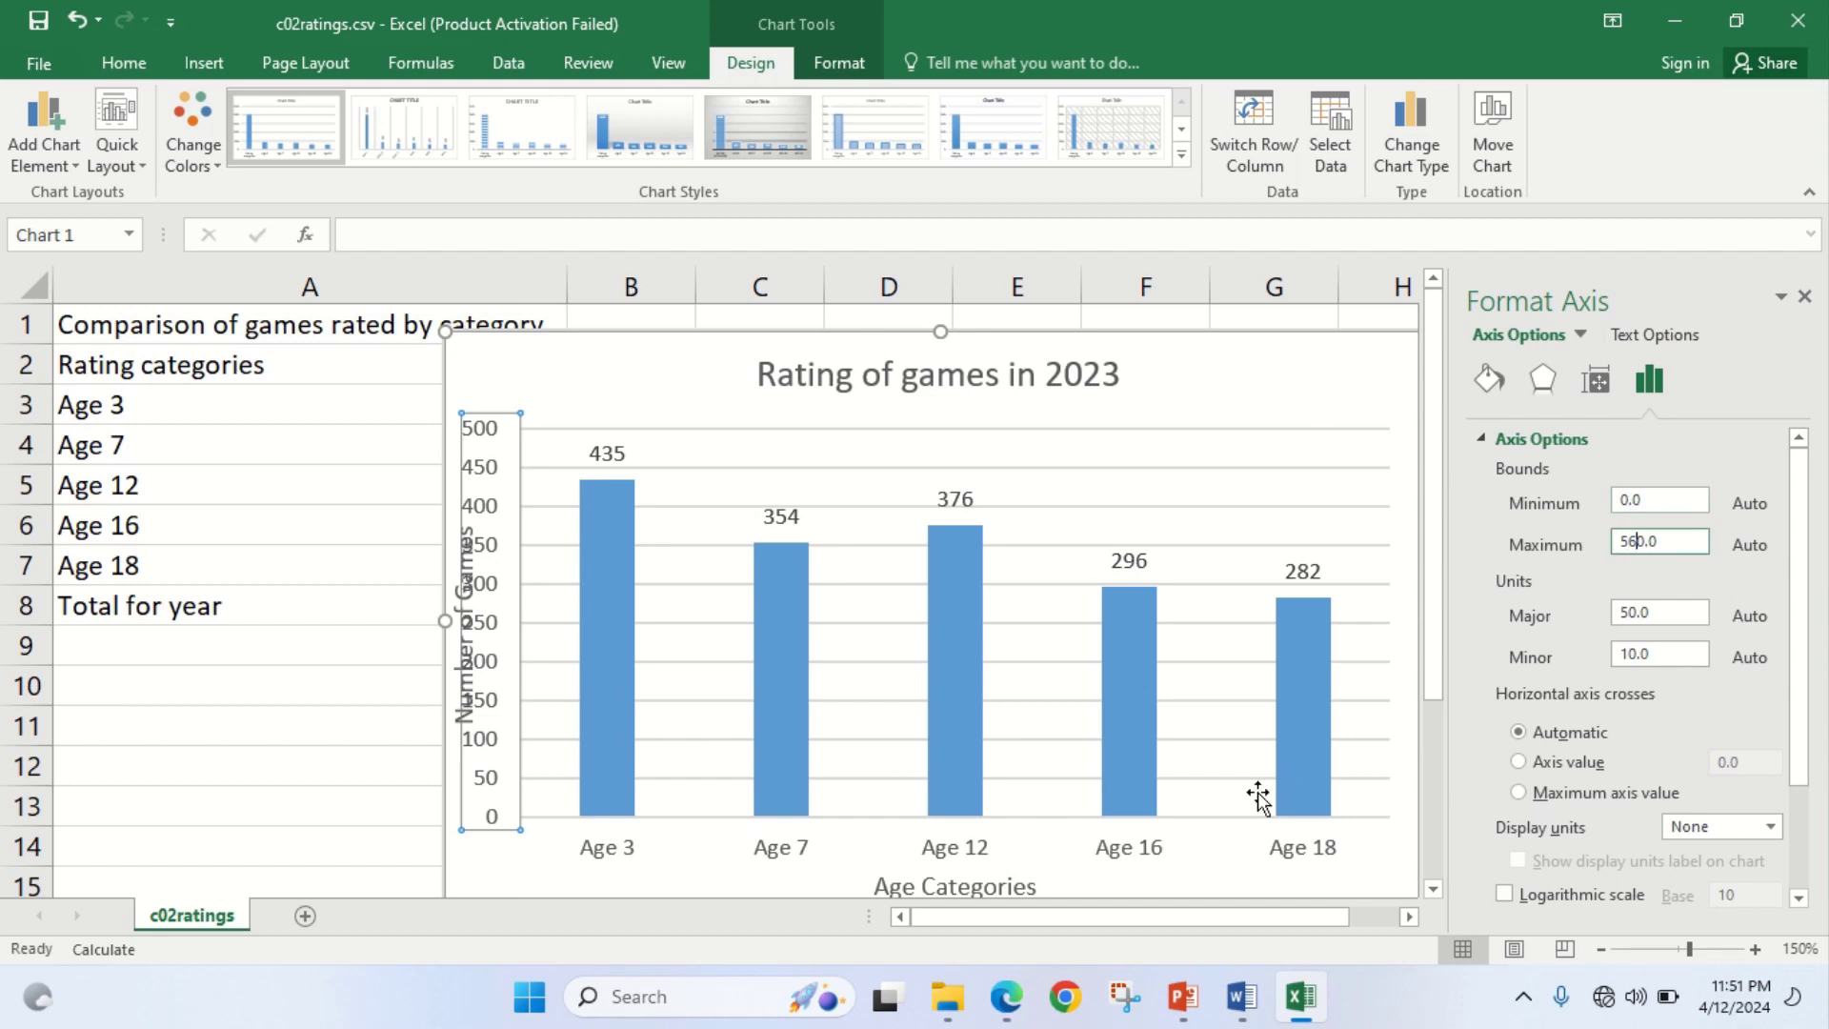
left_click(1007, 1005)
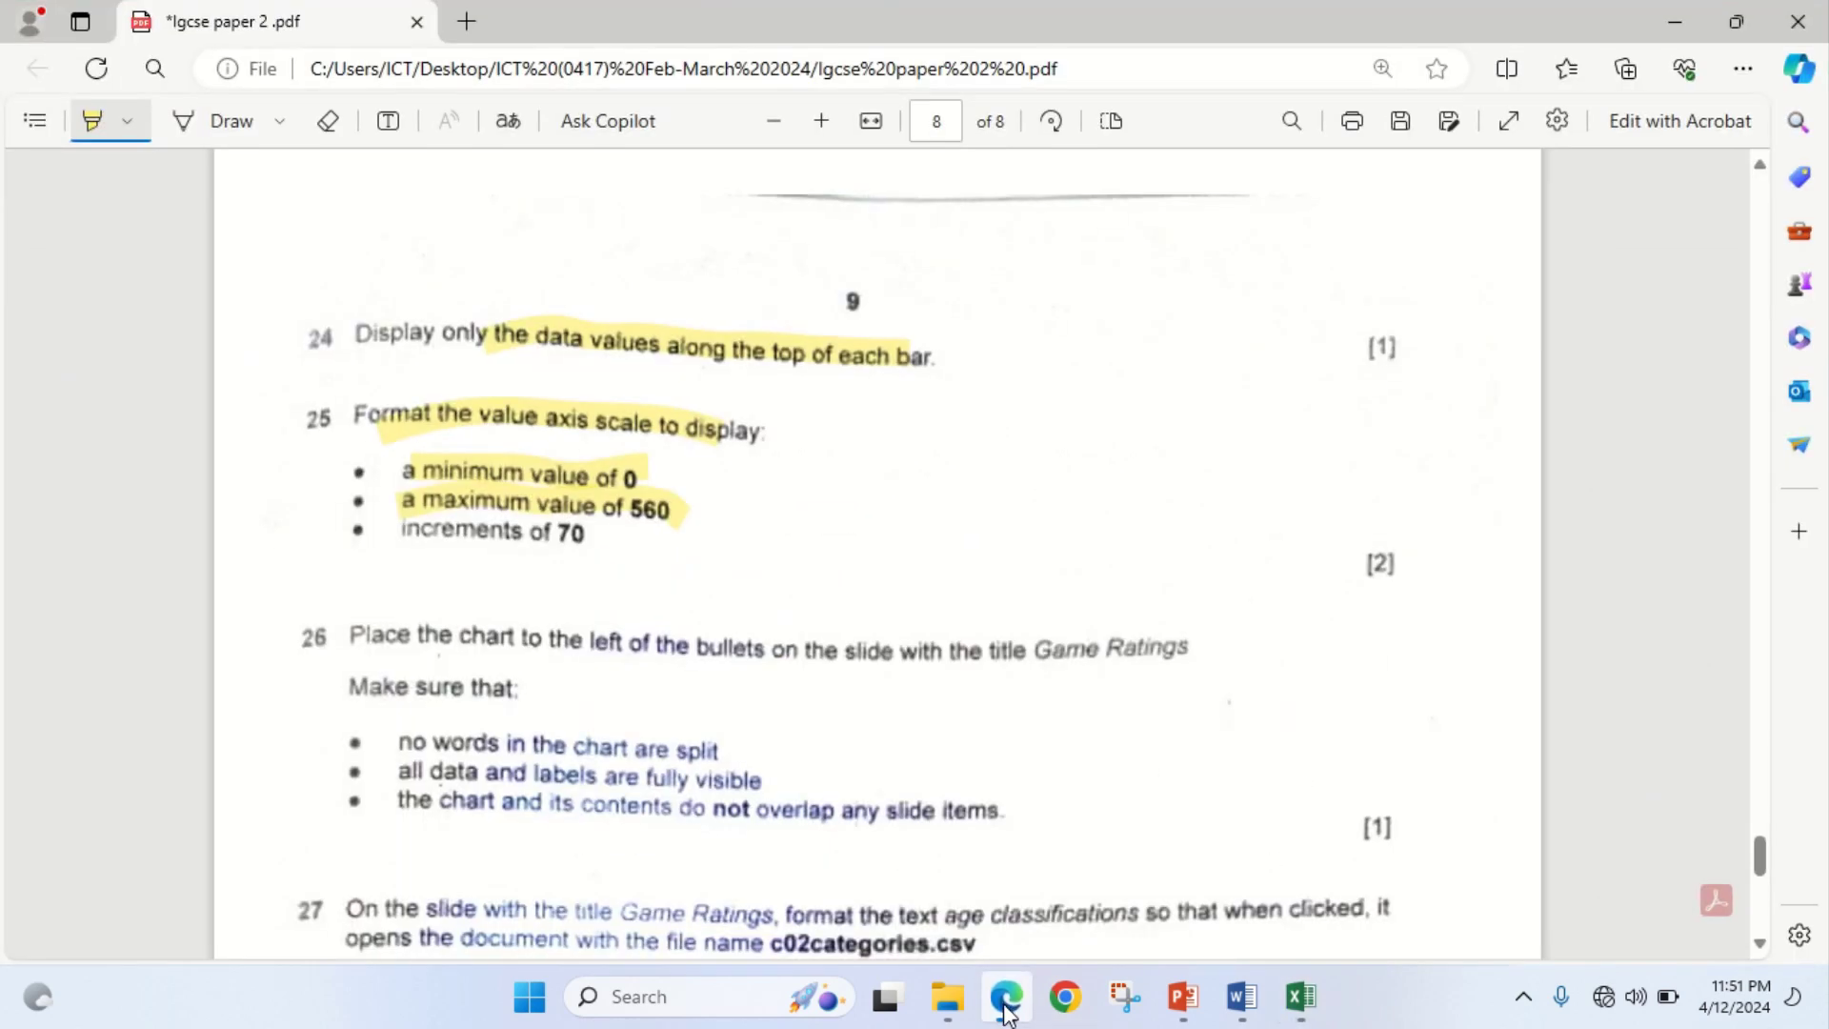
left_click(1007, 1008)
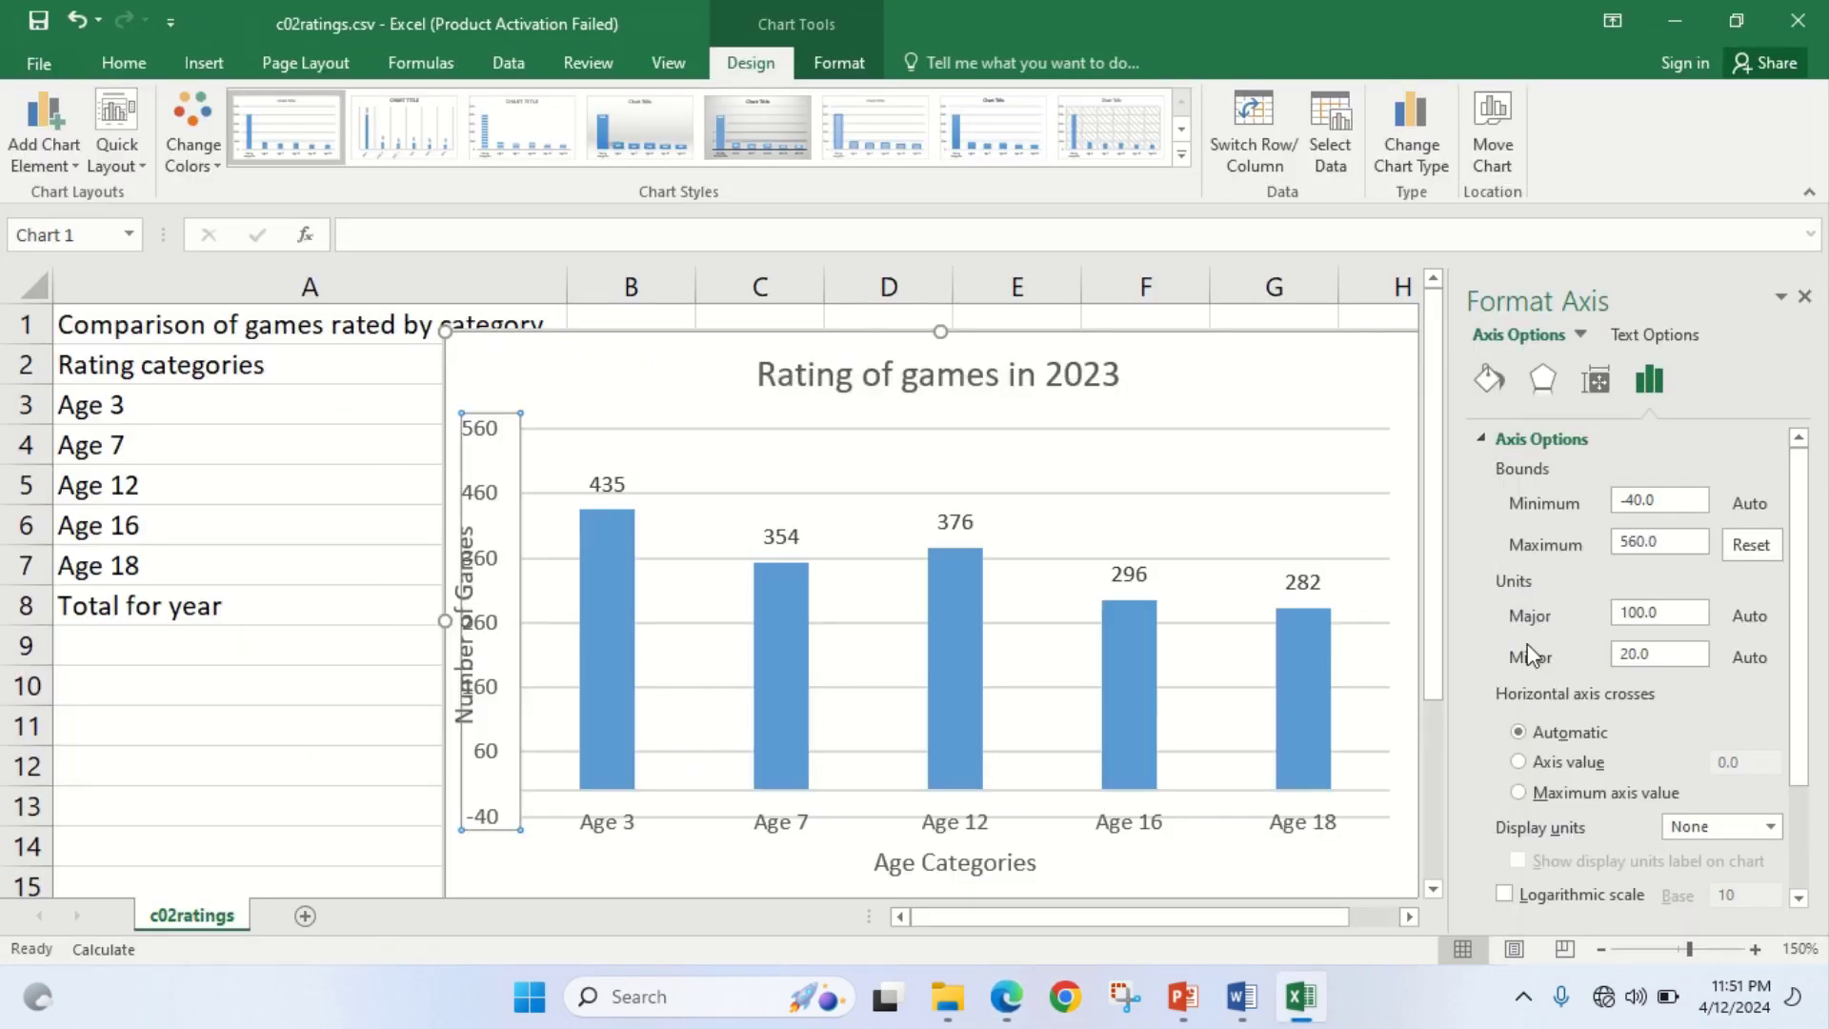
Change the value axis major unit to 70
left_click_drag(1647, 615, 1600, 625)
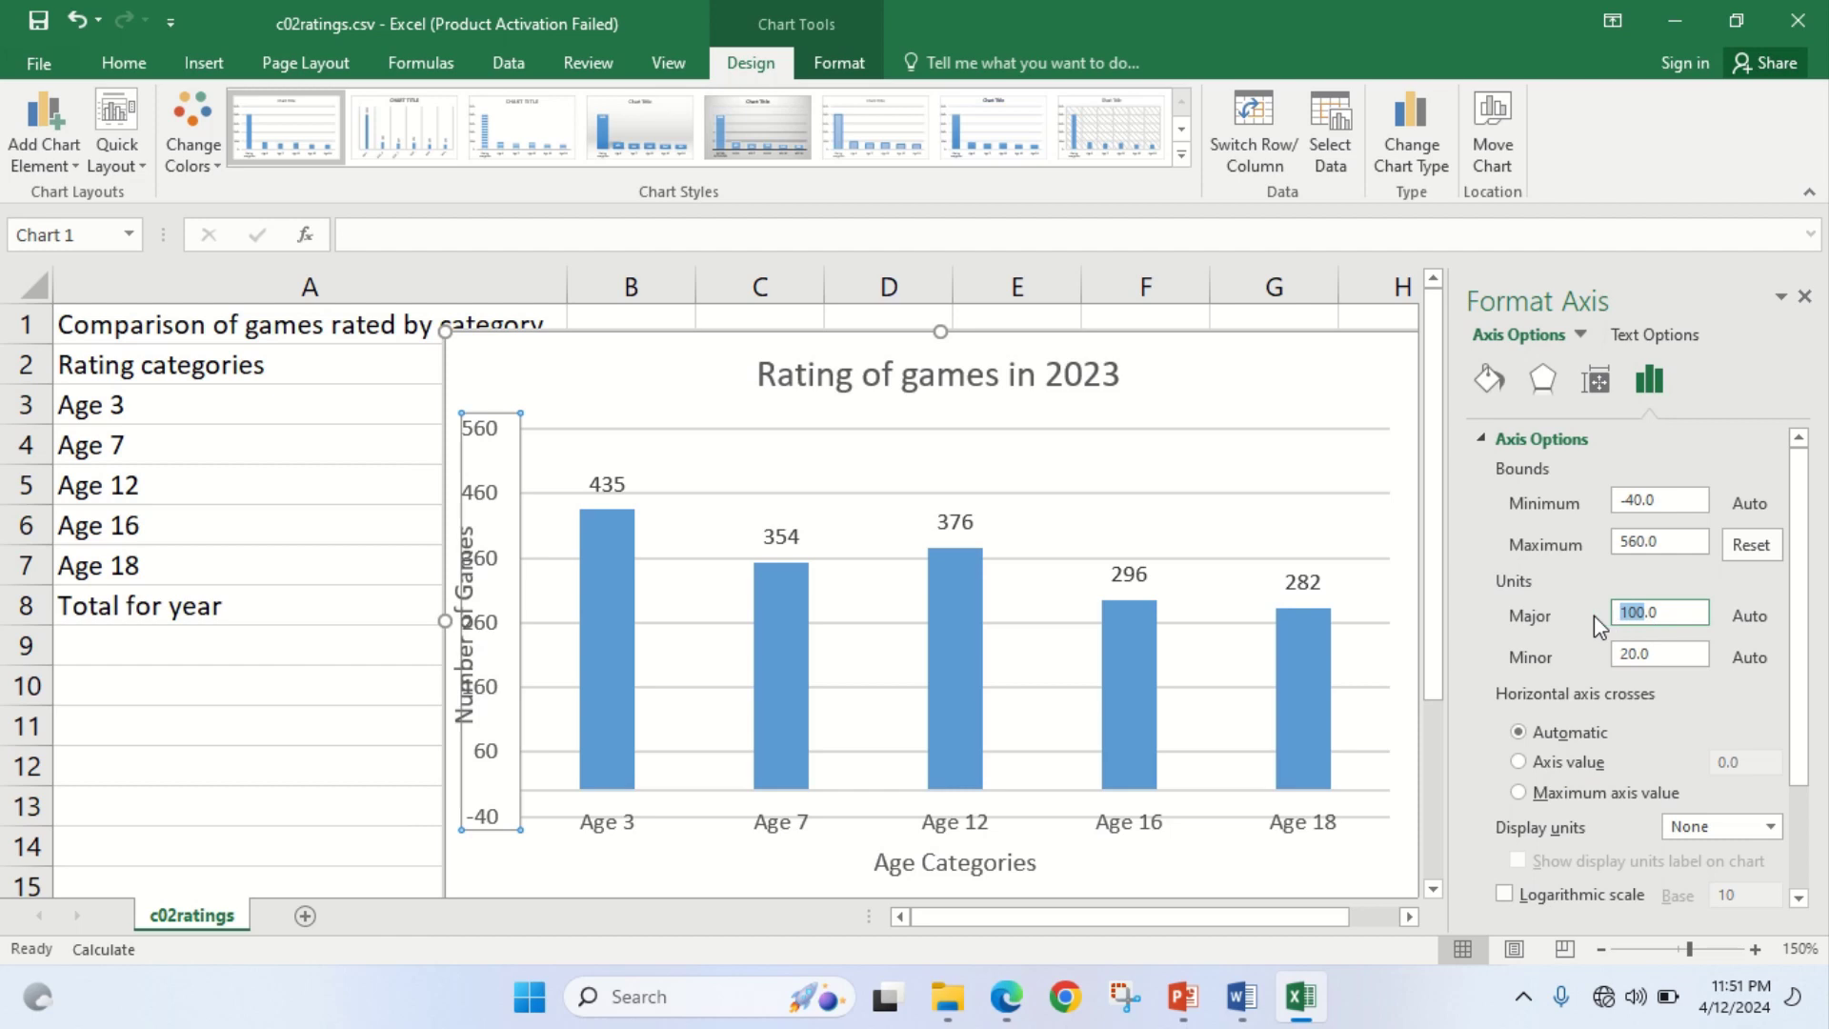
type("7")
left_click(1266, 449)
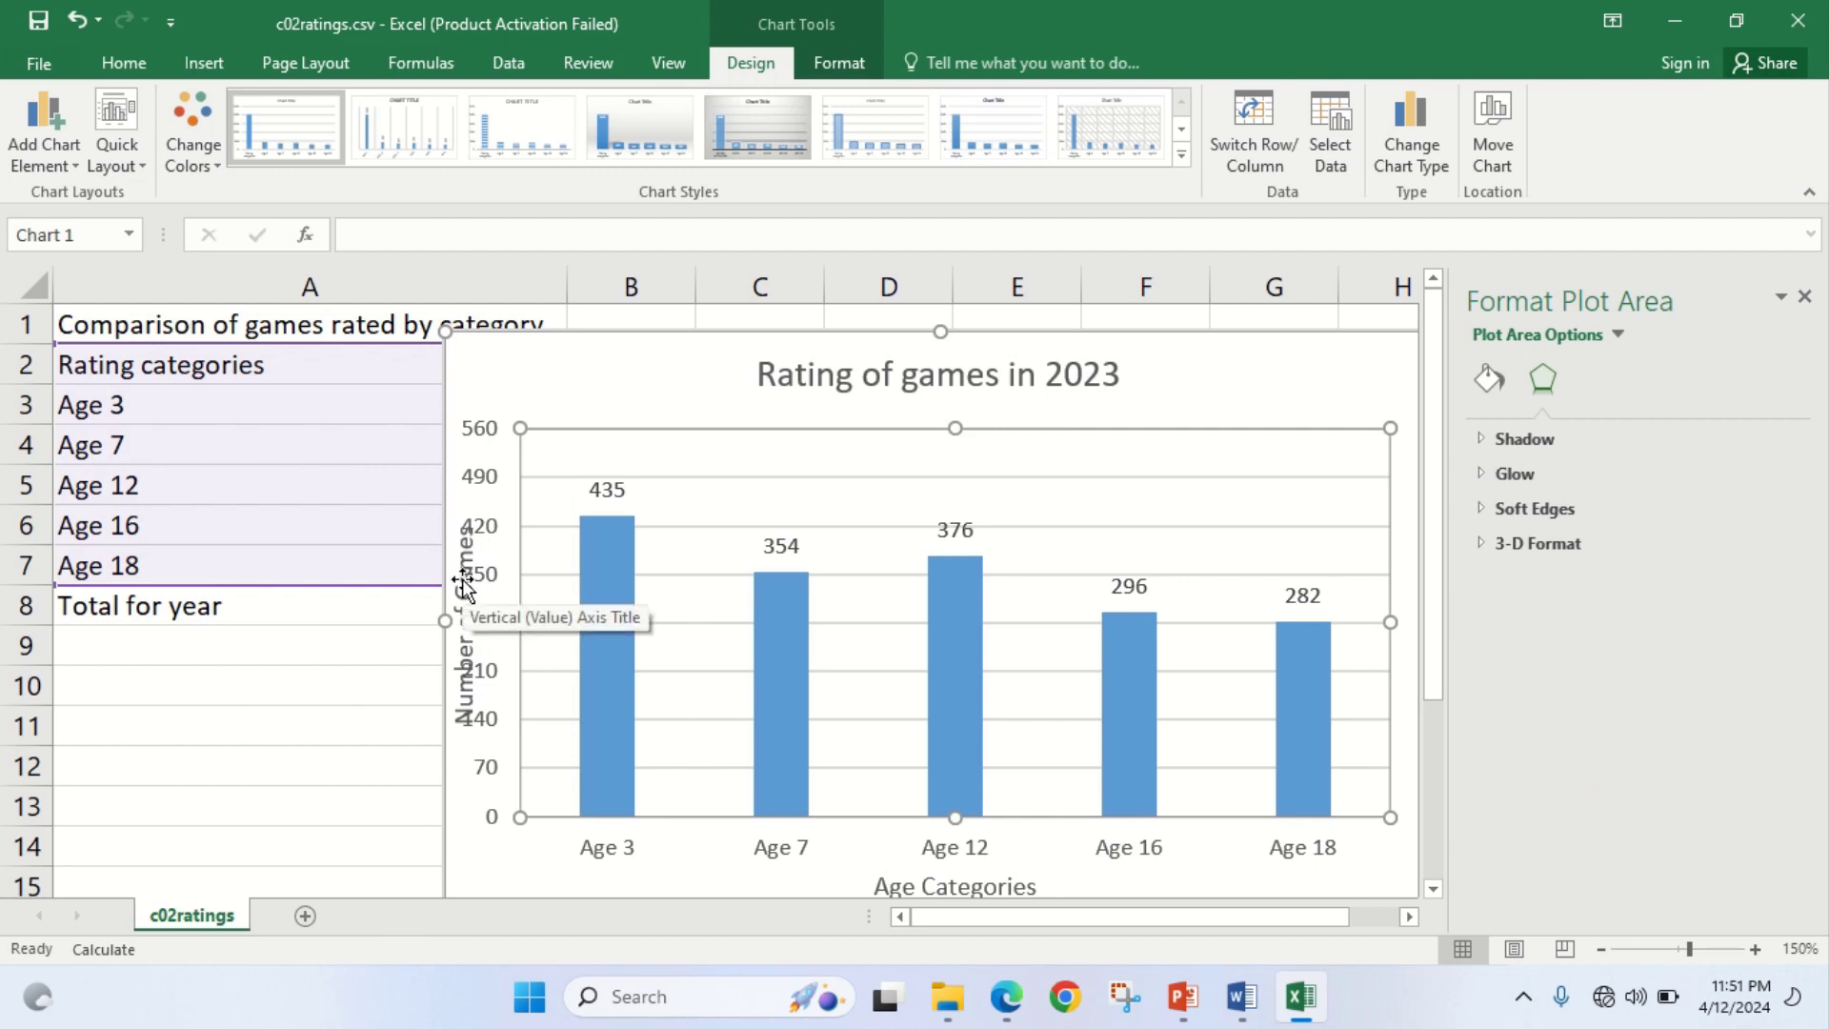
left_click(471, 677)
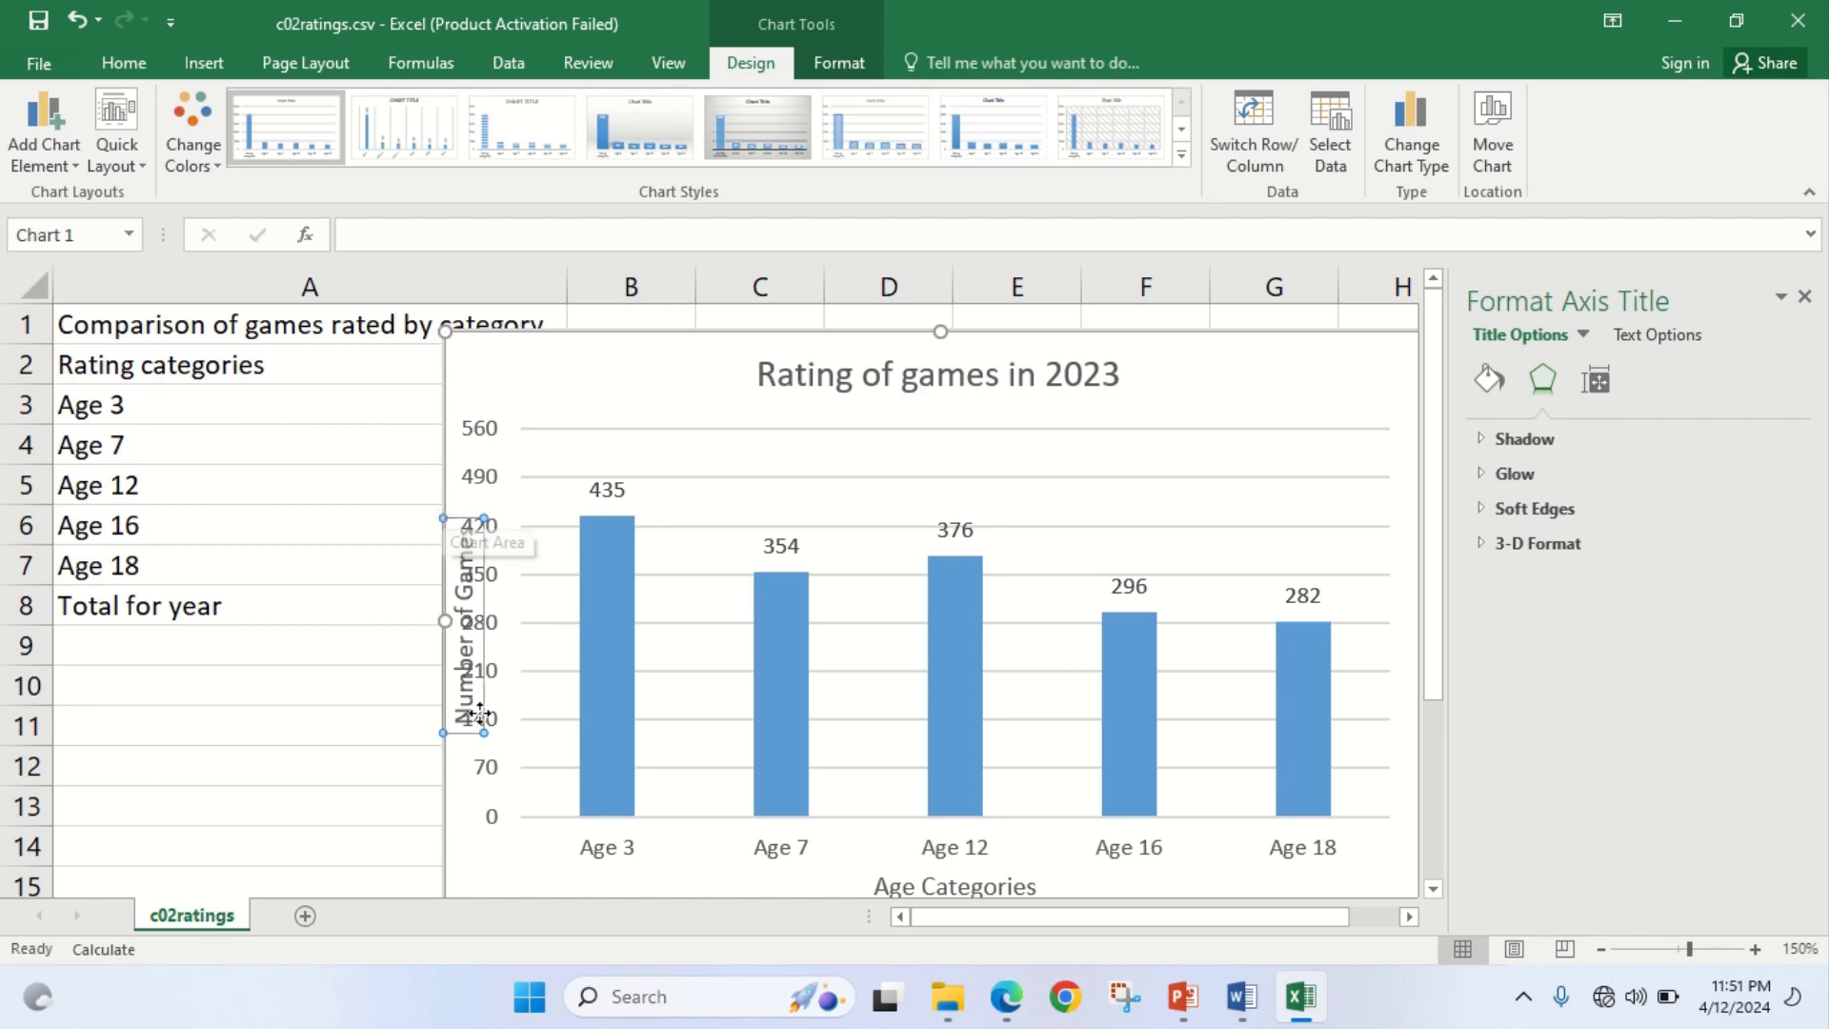
left_click(491, 471)
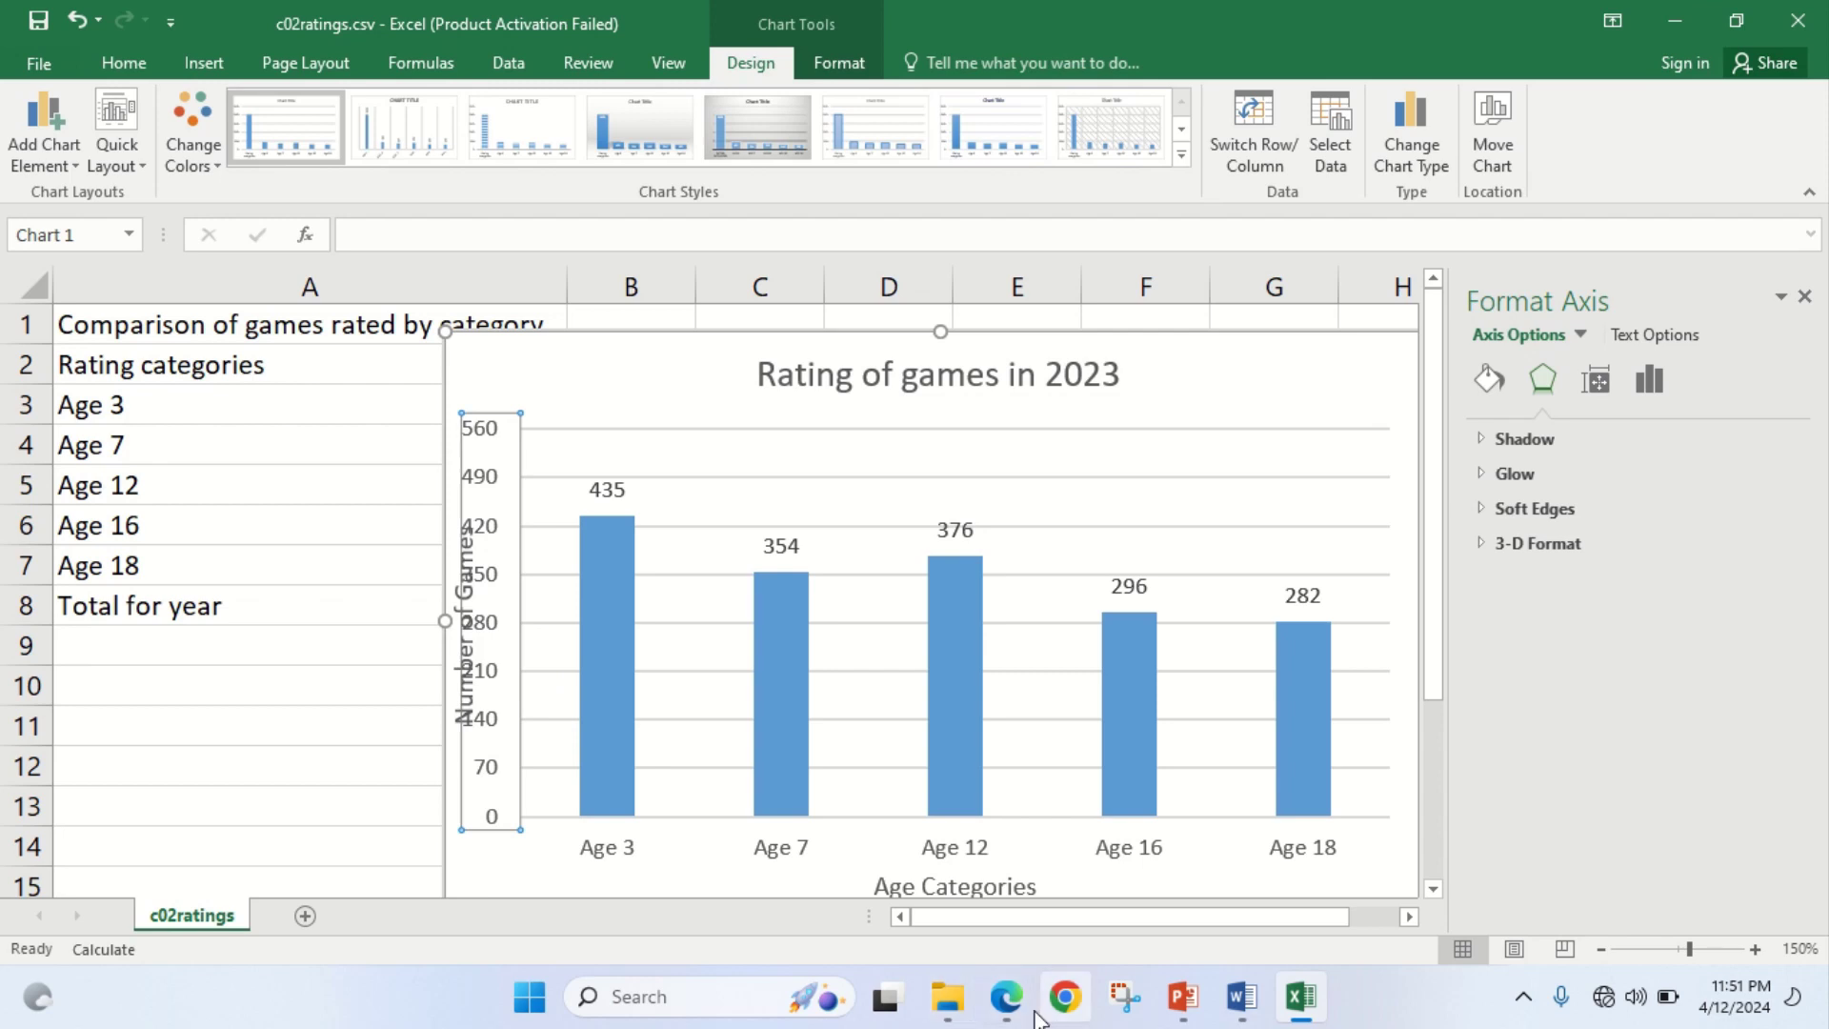
left_click(1005, 1005)
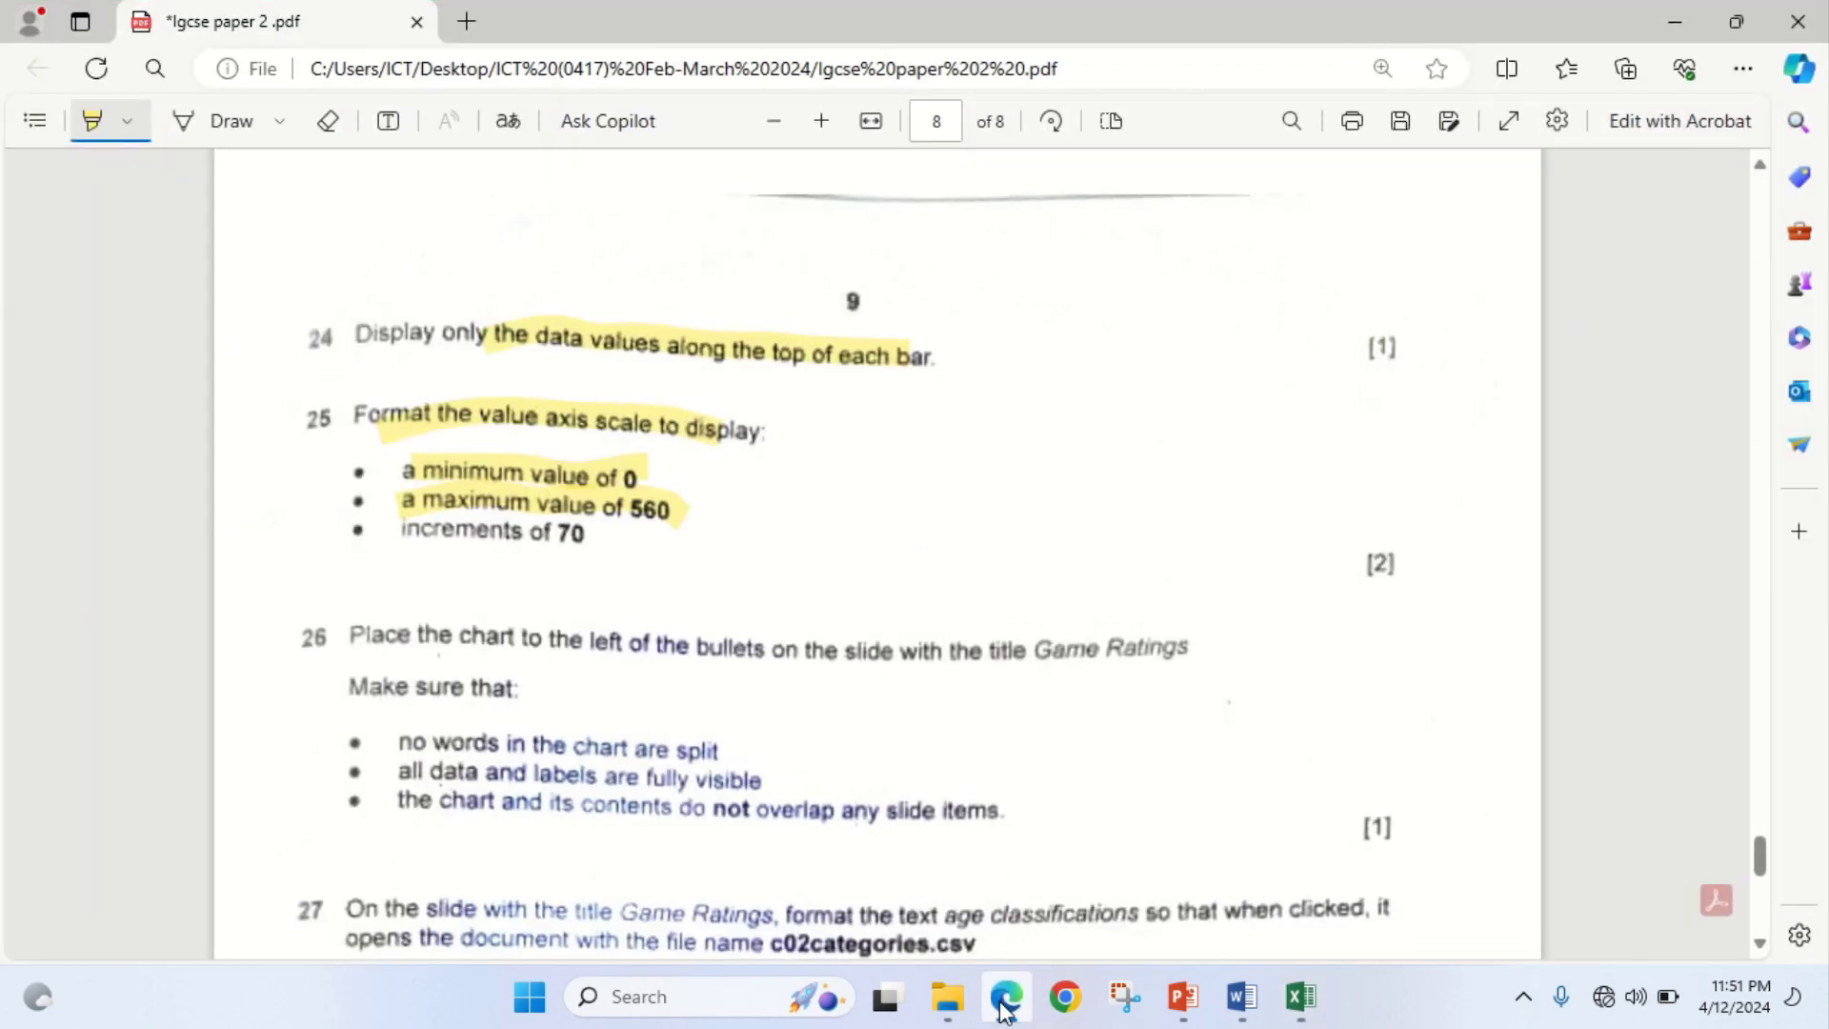
Highlight question 26's instruction to place the chart left of the Game Ratings bullets
left_click_drag(650, 637, 1206, 645)
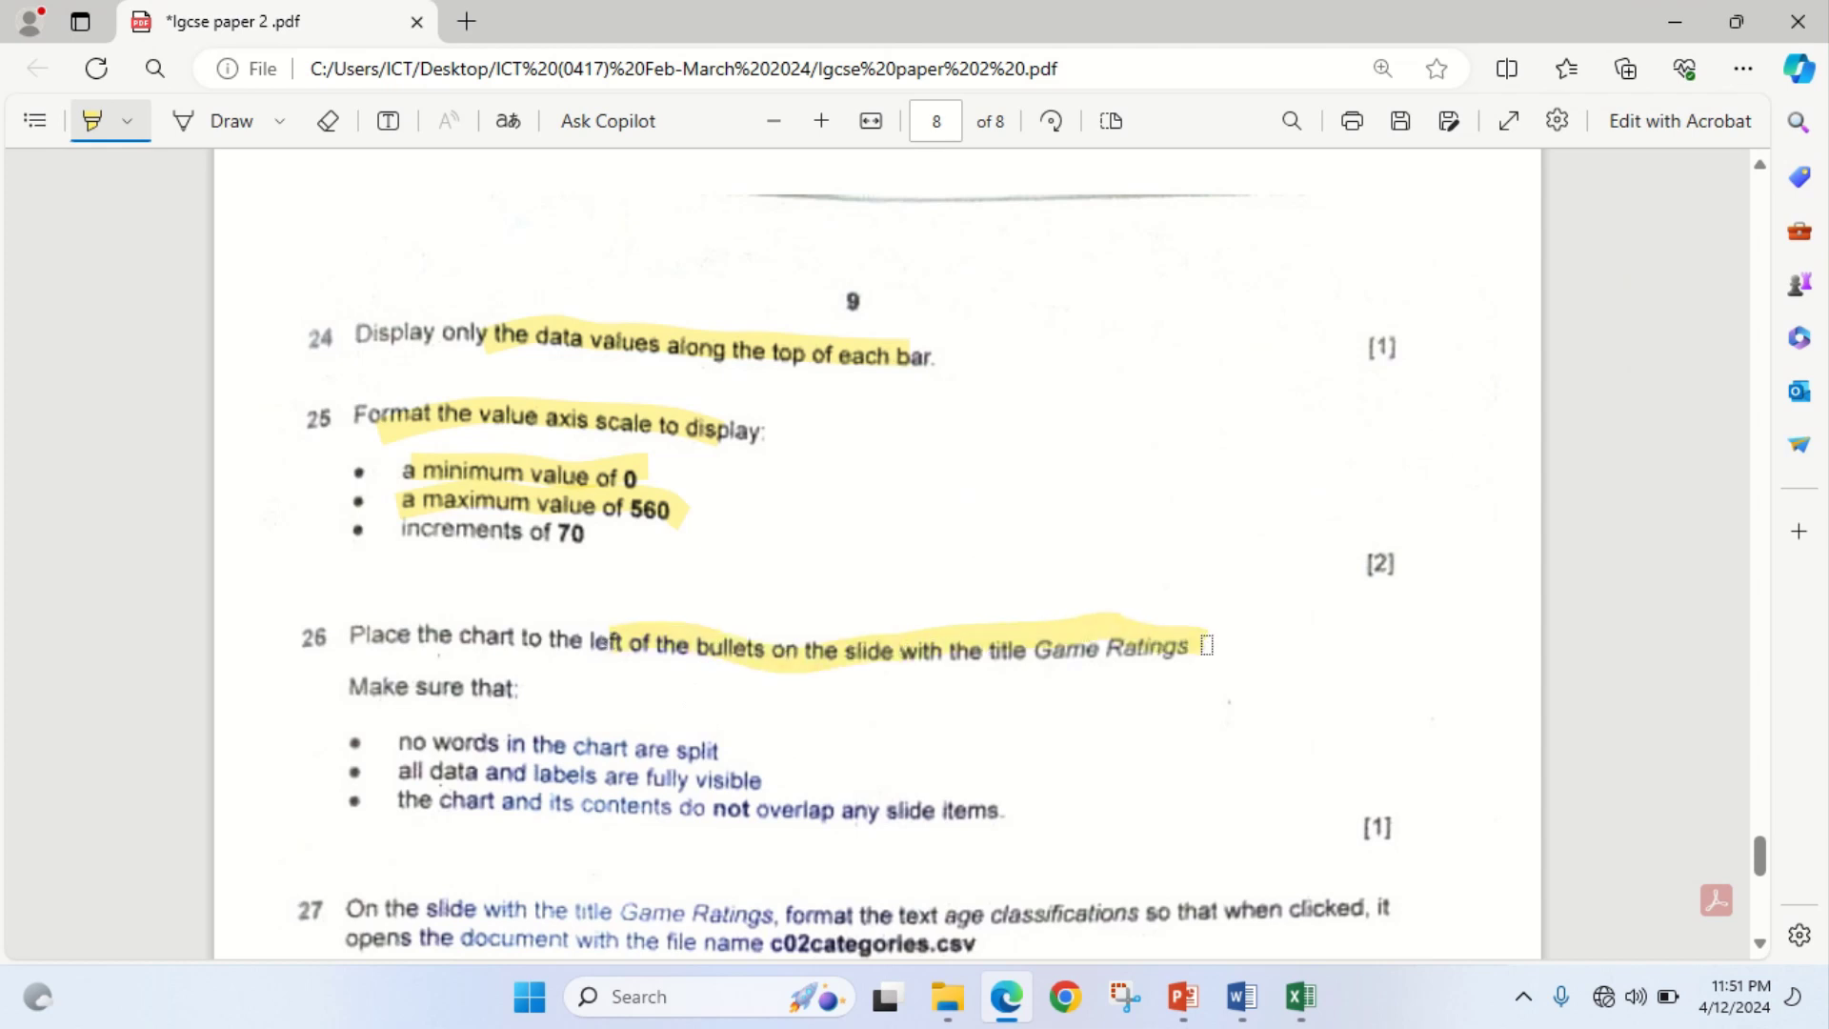
left_click(1003, 1017)
left_click(1261, 343)
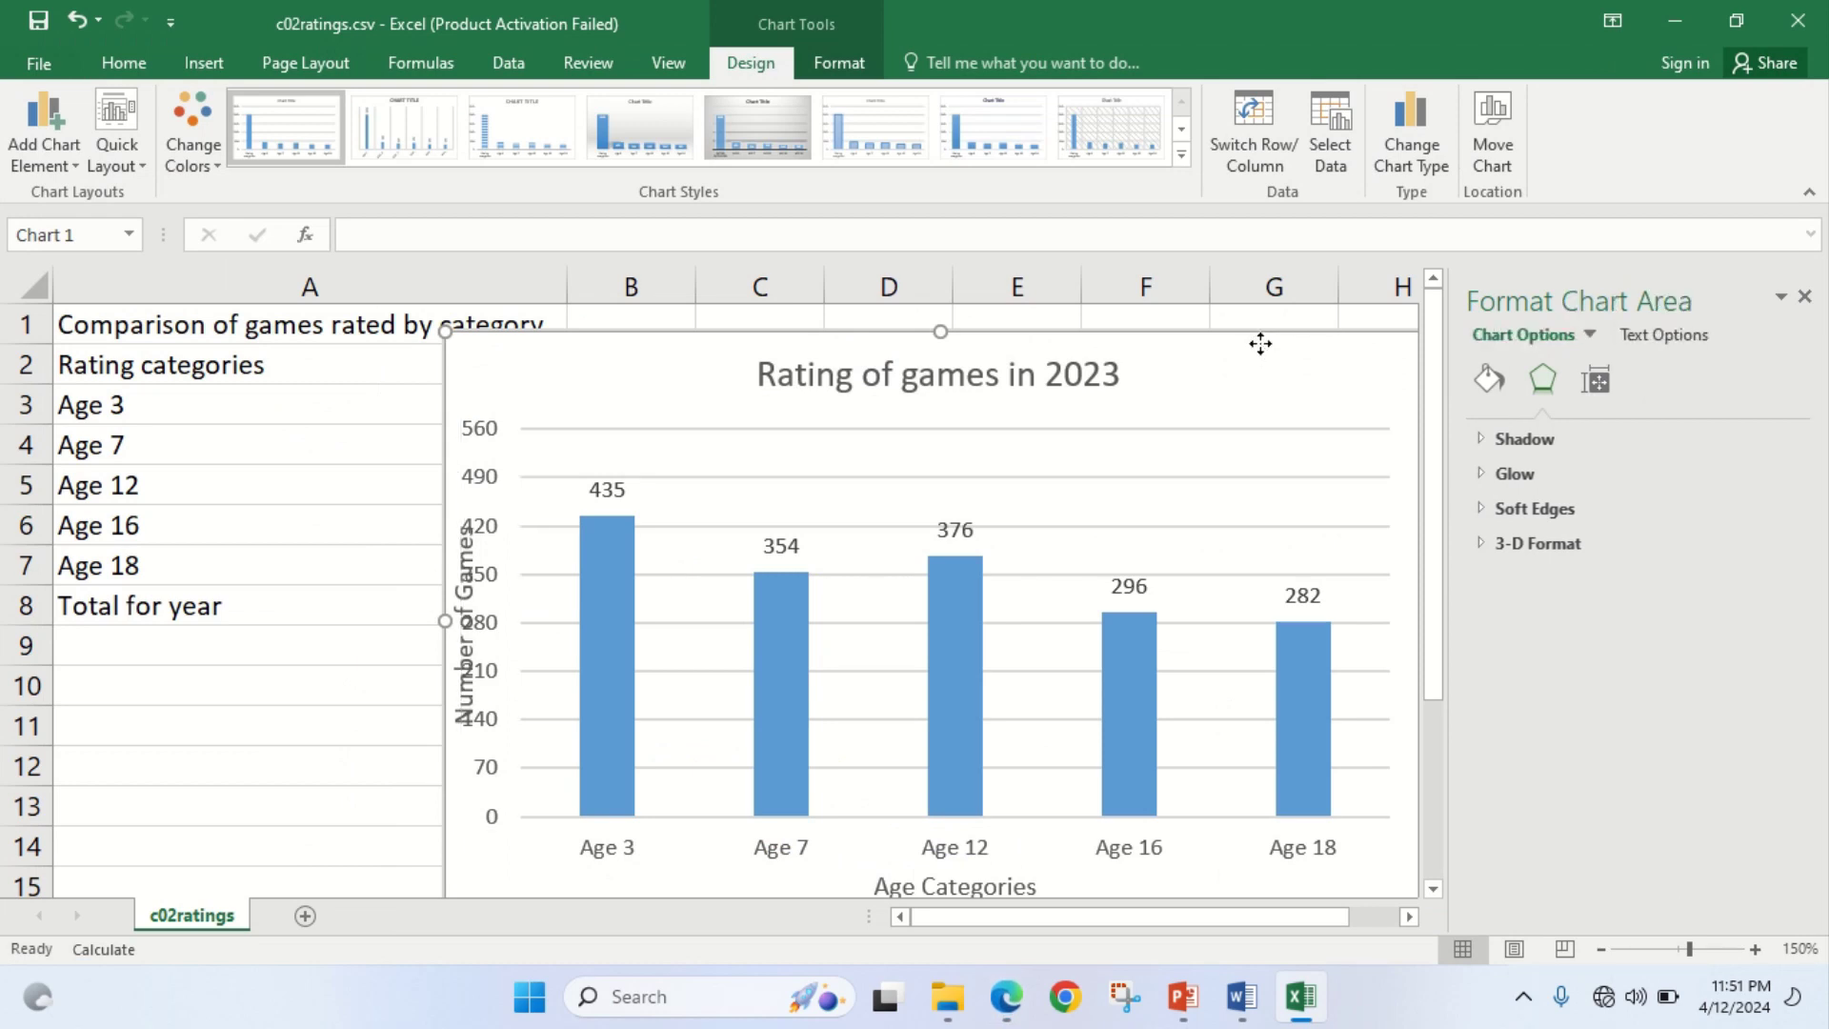
Copy the Excel chart and go to the Game Ratings slide in Presentation3
right_click(1260, 343)
left_click(1327, 392)
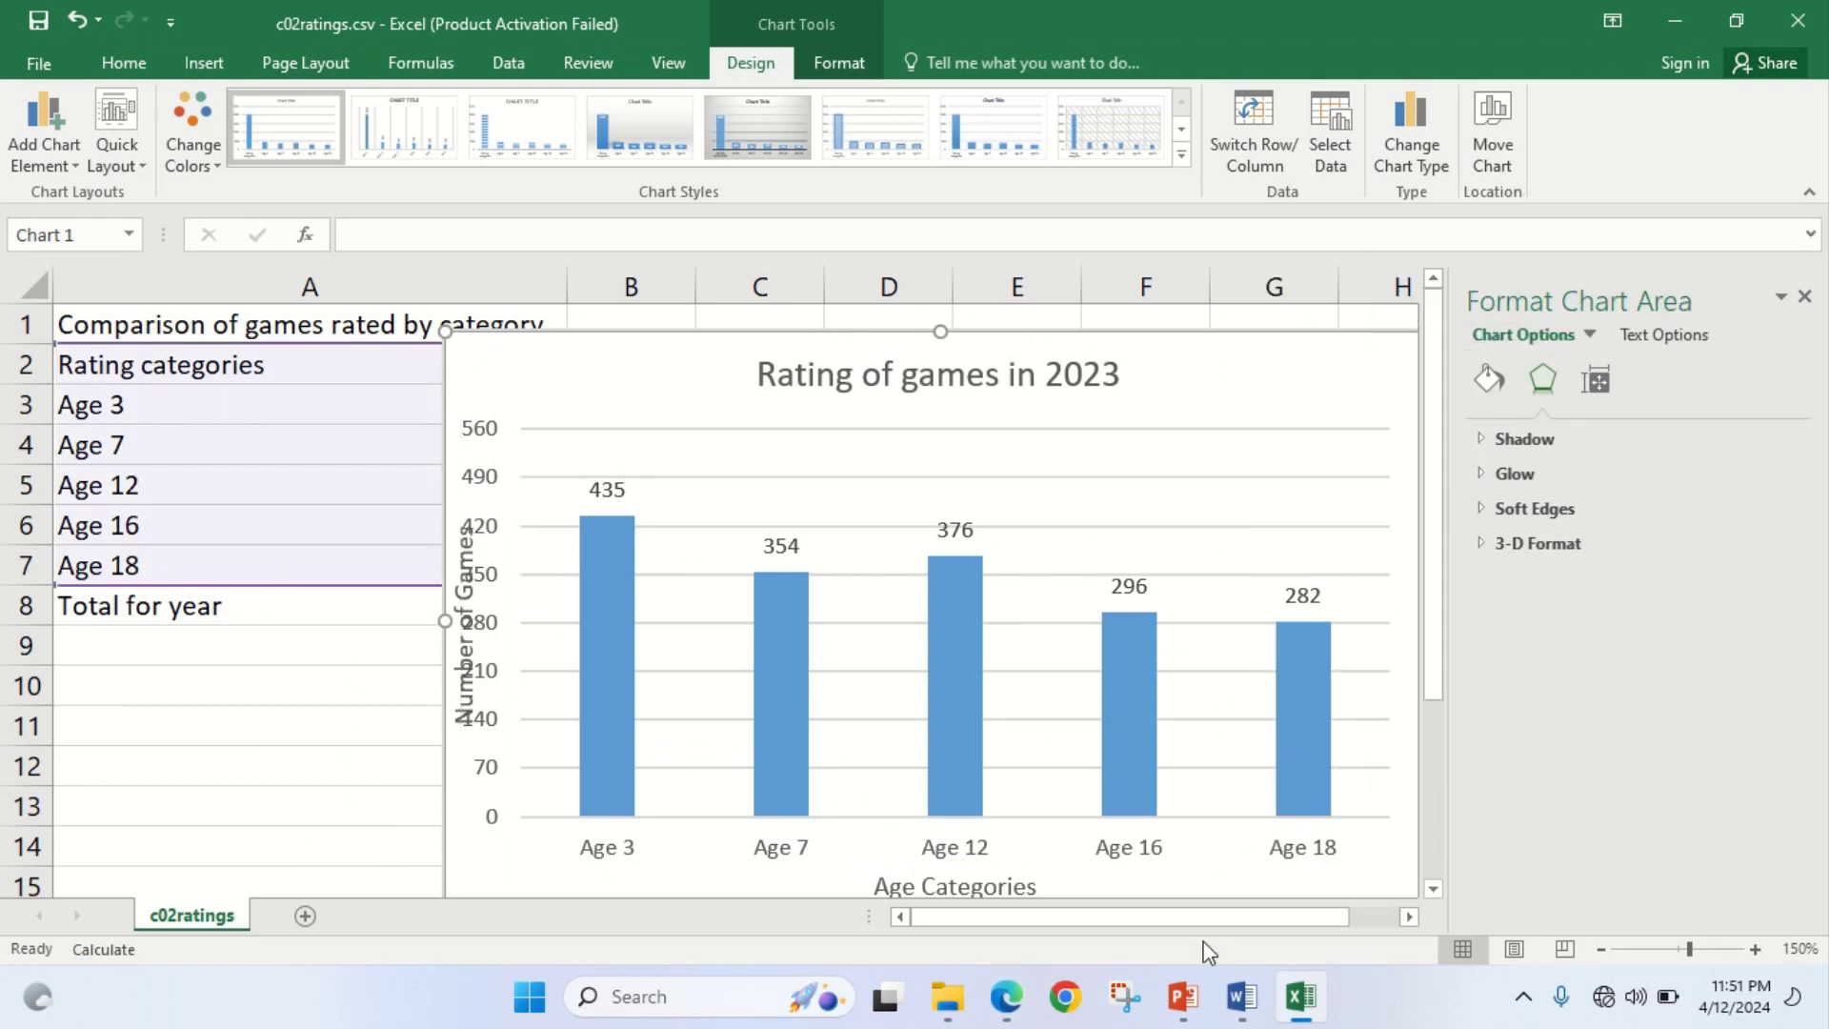
left_click(1183, 997)
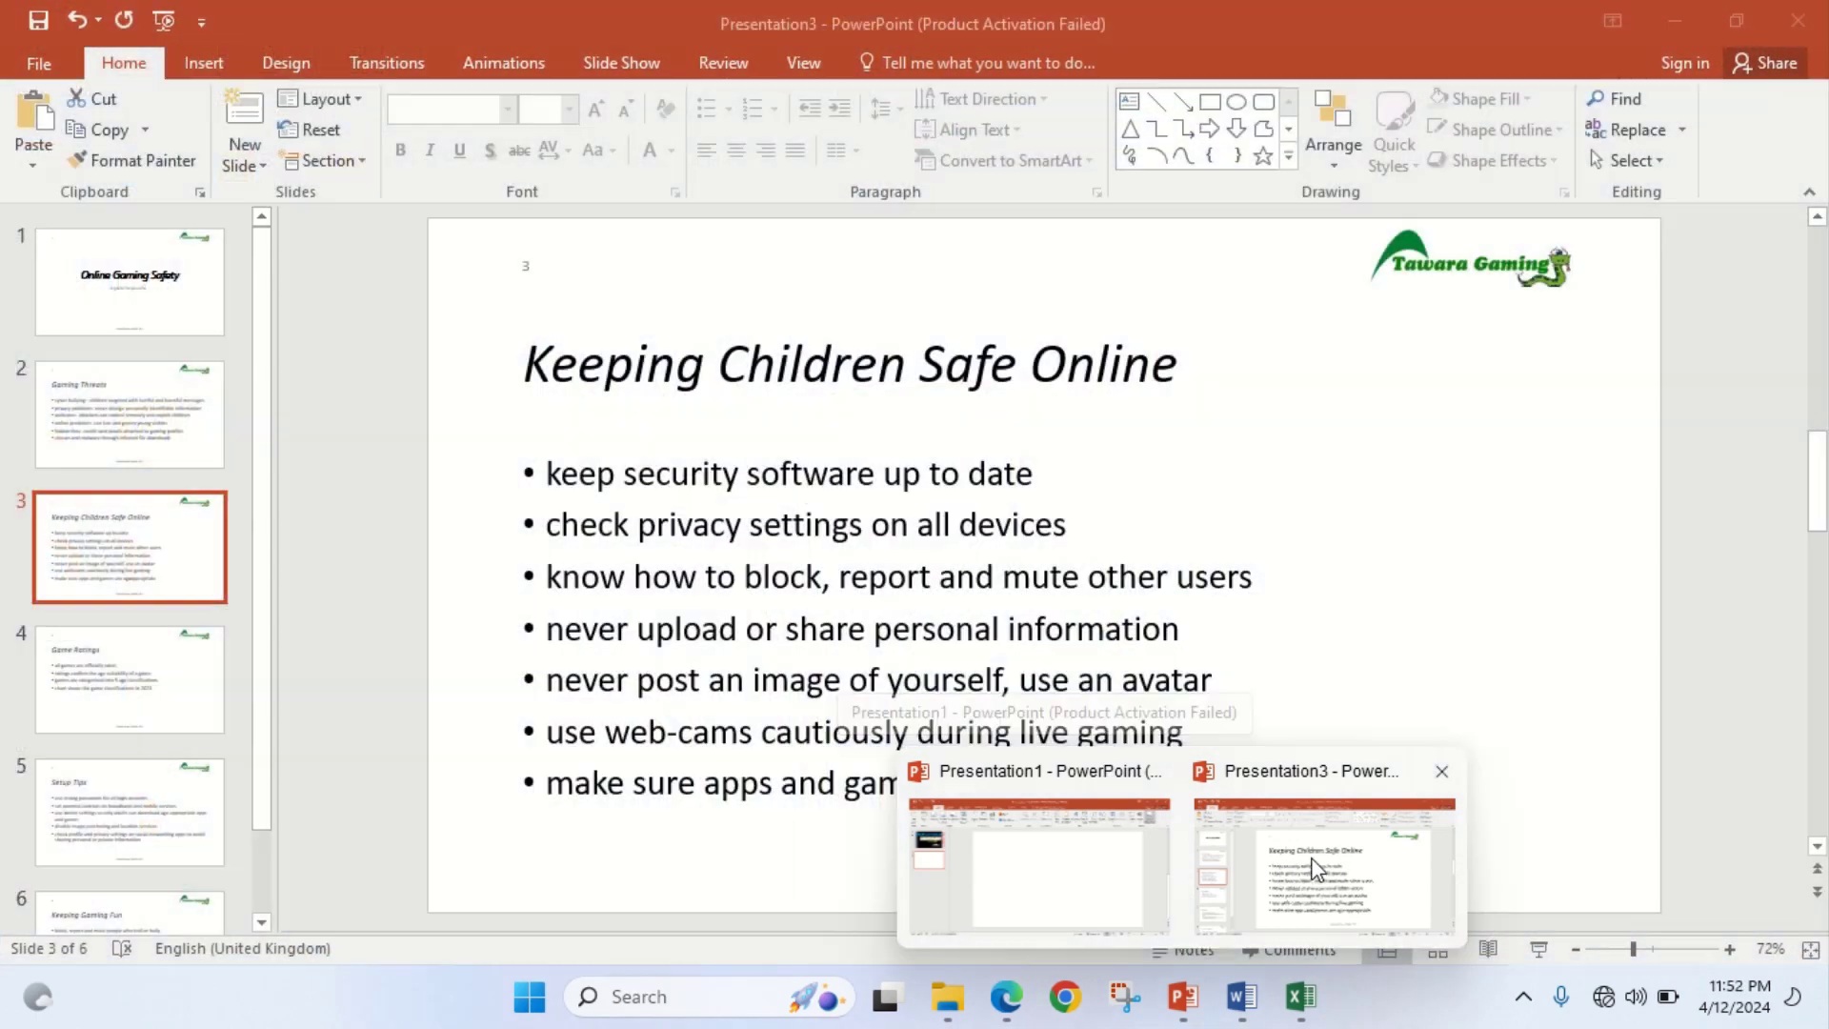
left_click(1238, 890)
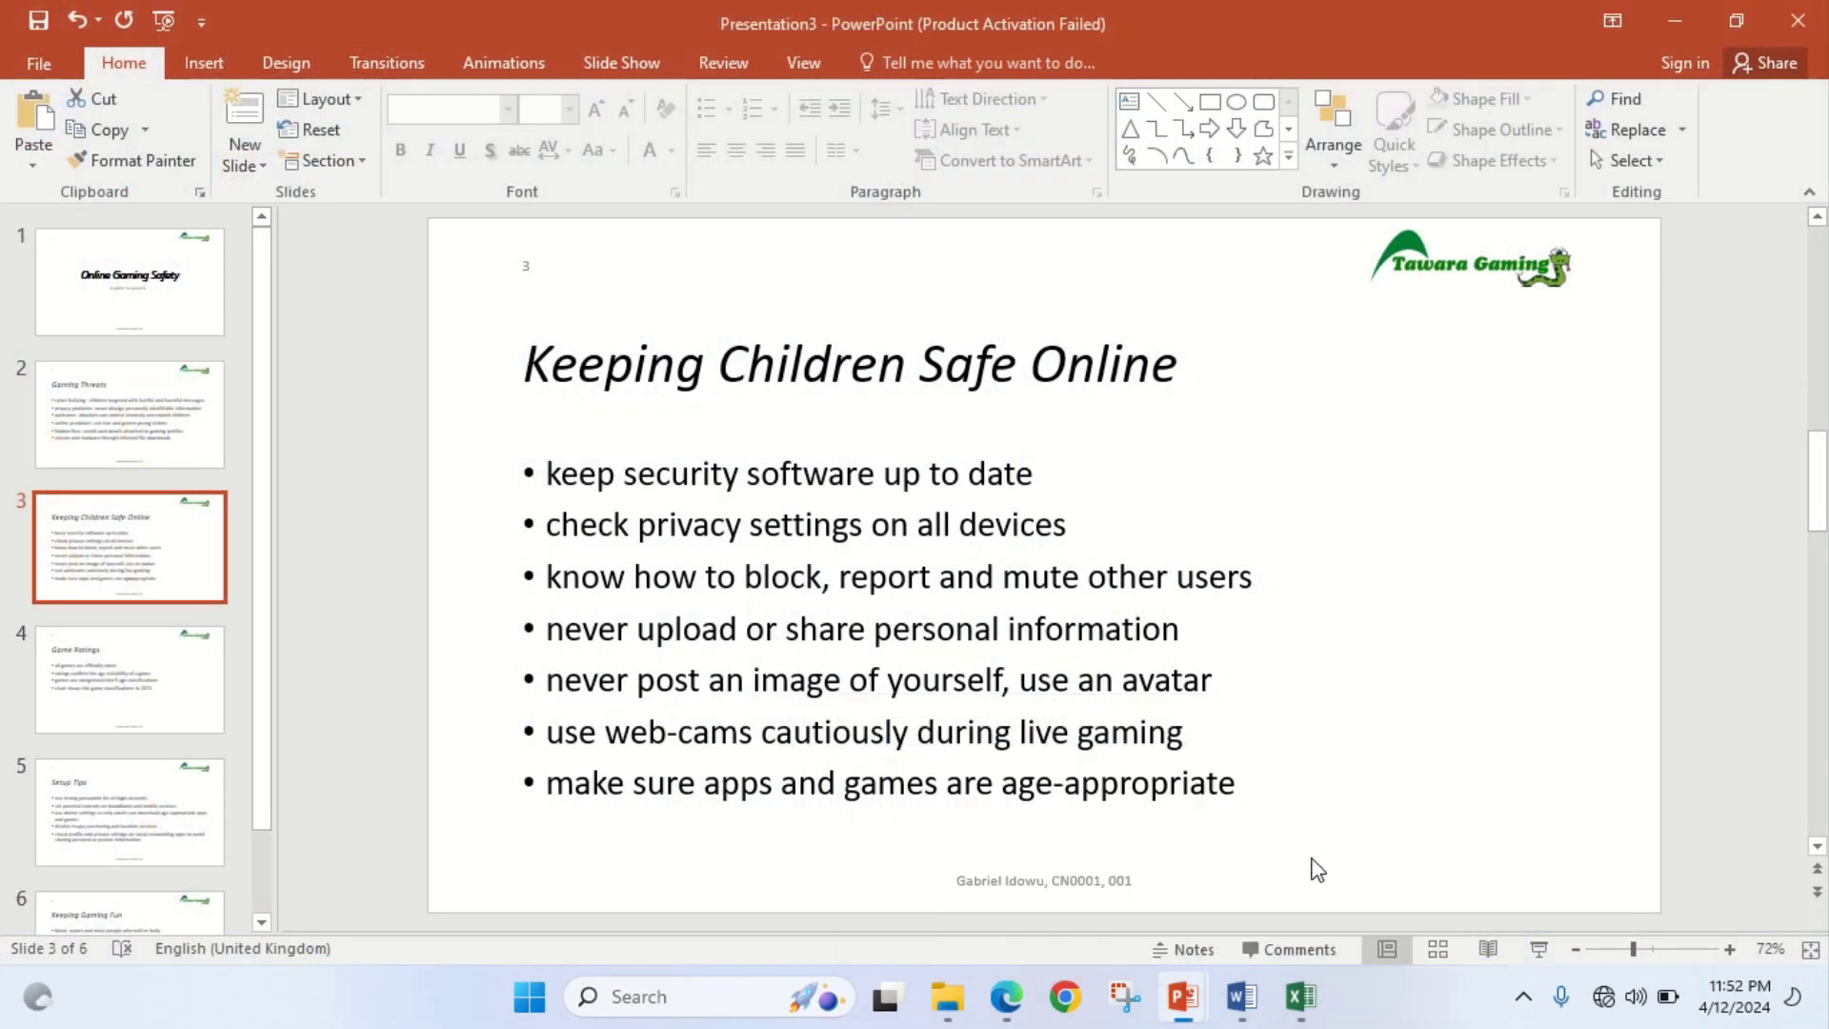
left_click(118, 656)
Narrow the bullet text box rightward and paste the chart to its left
left_click(561, 576)
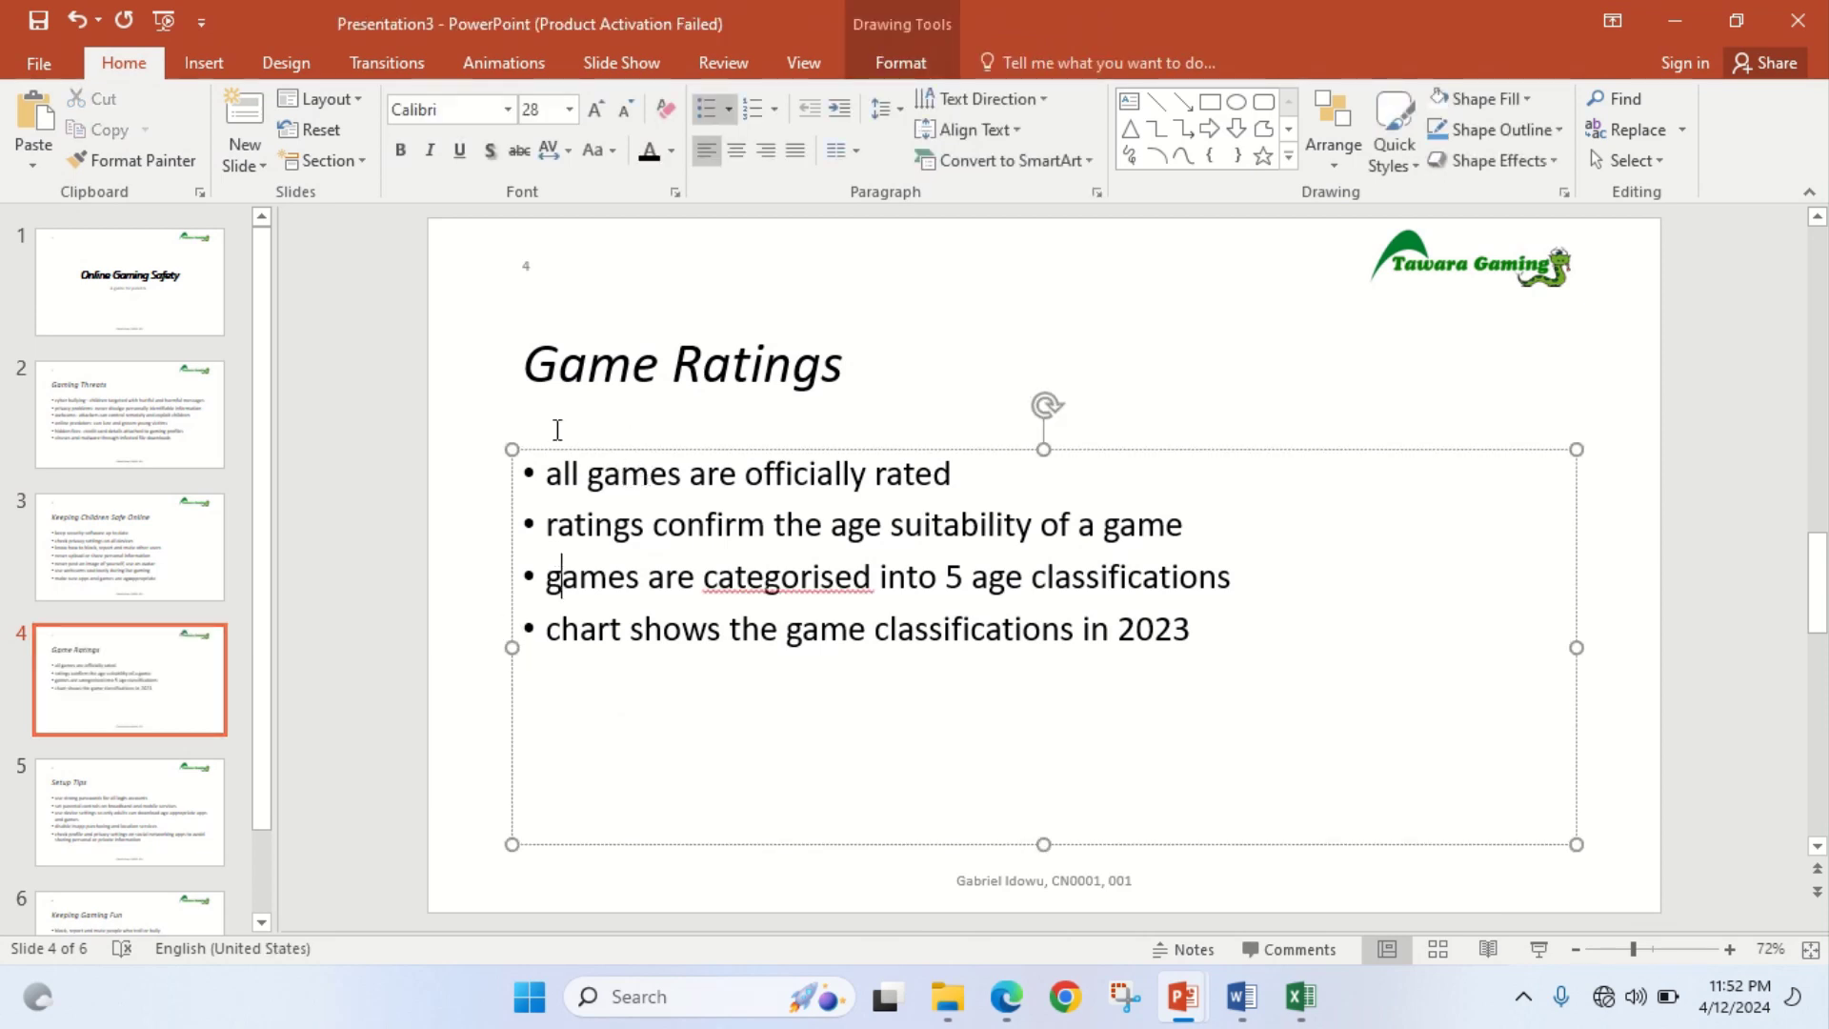
left_click_drag(515, 649, 1077, 606)
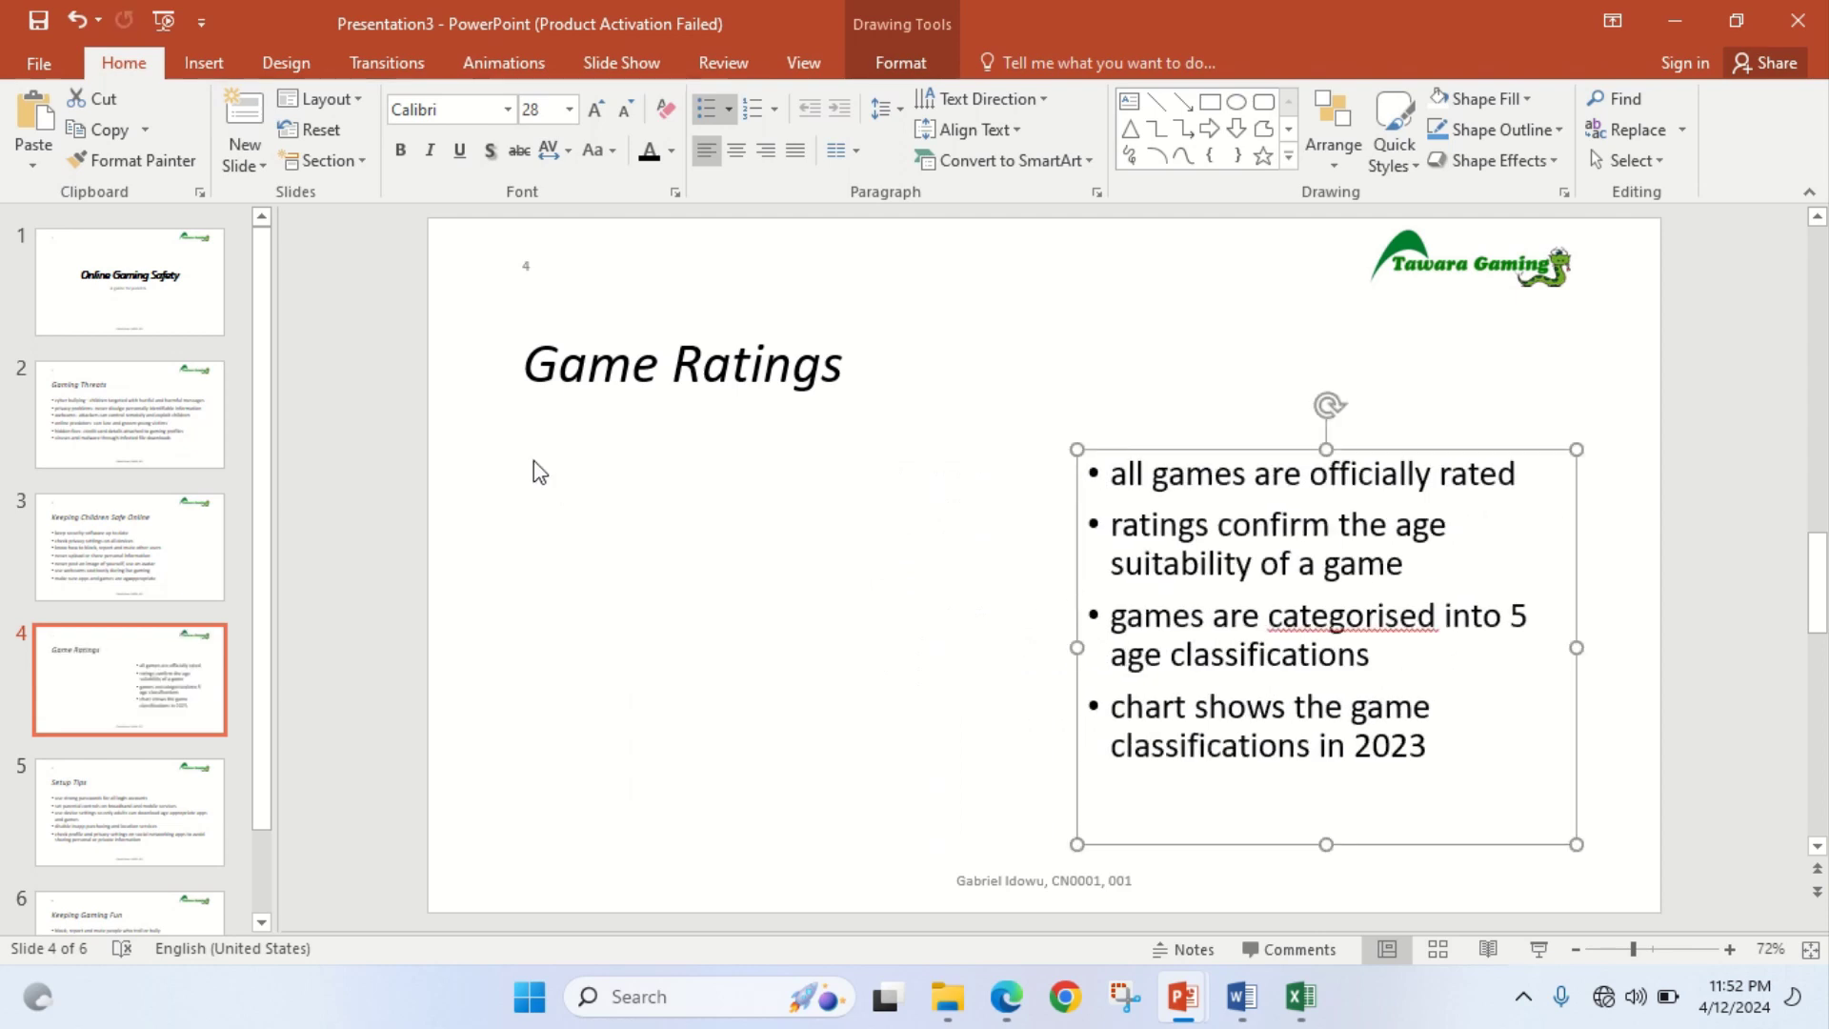
right_click(565, 486)
key("Escape")
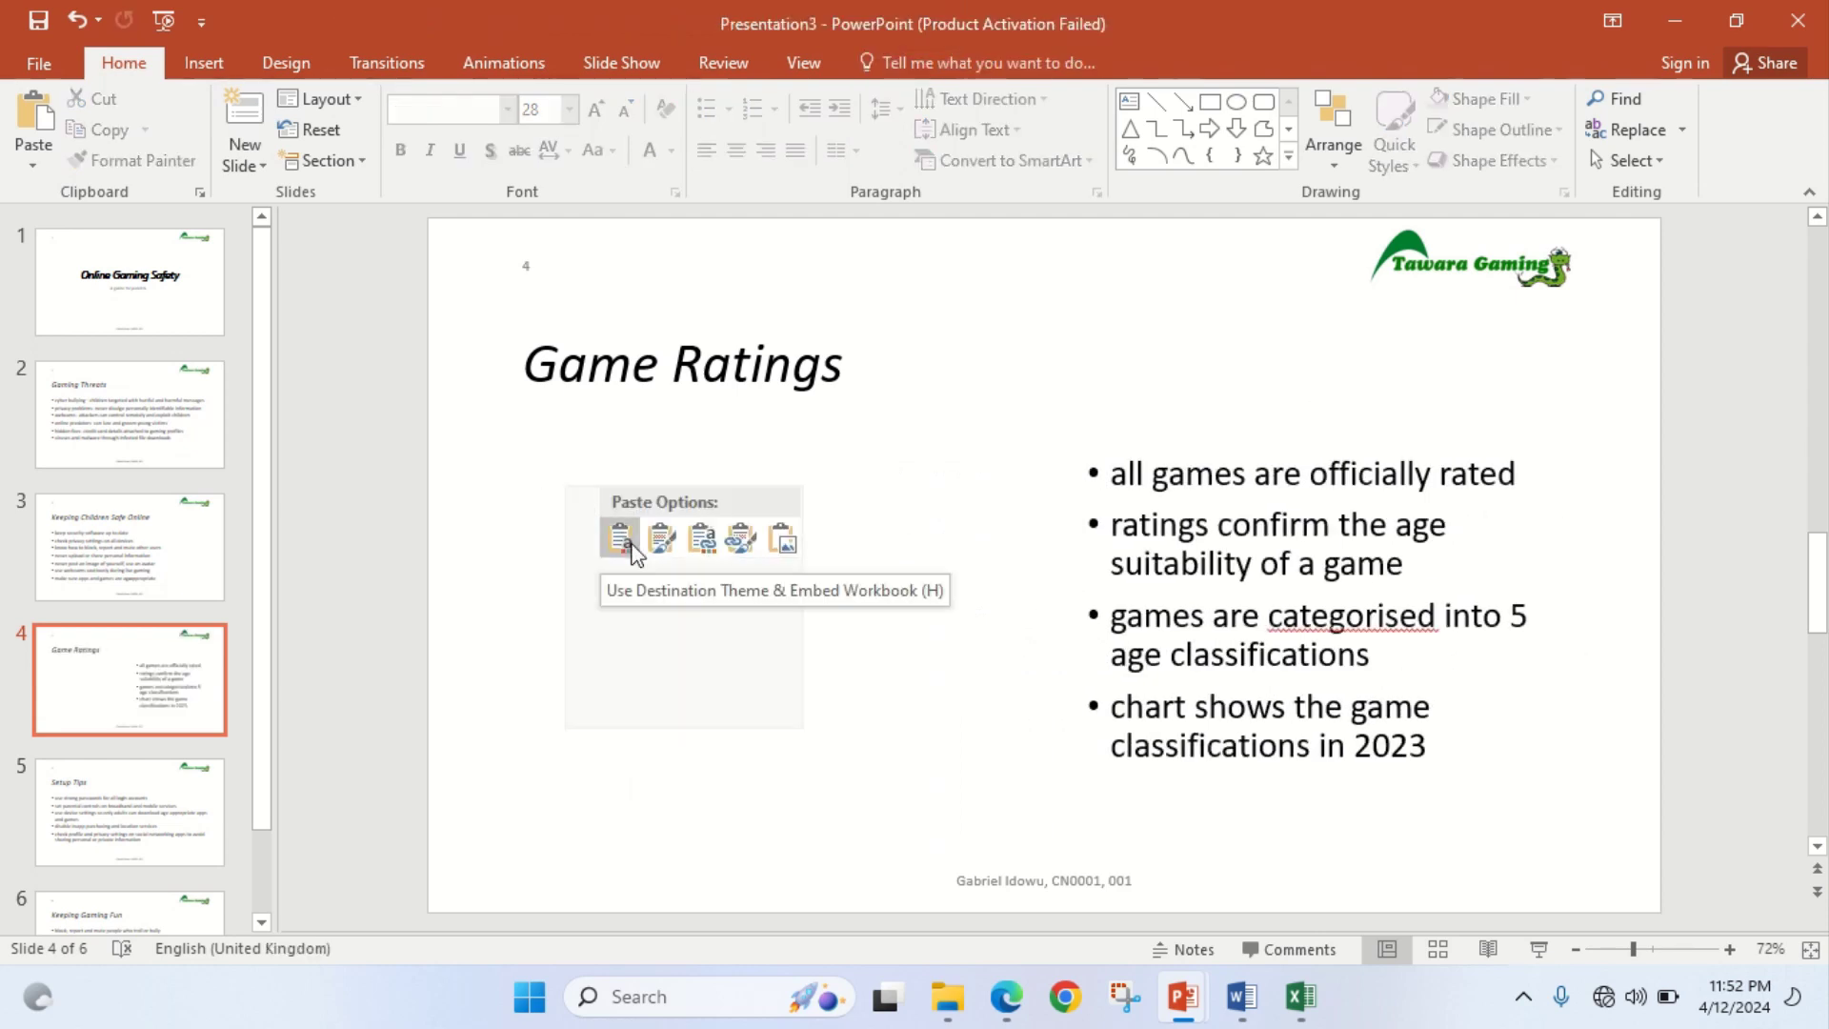
key("ctrl+v")
left_click_drag(951, 439, 647, 452)
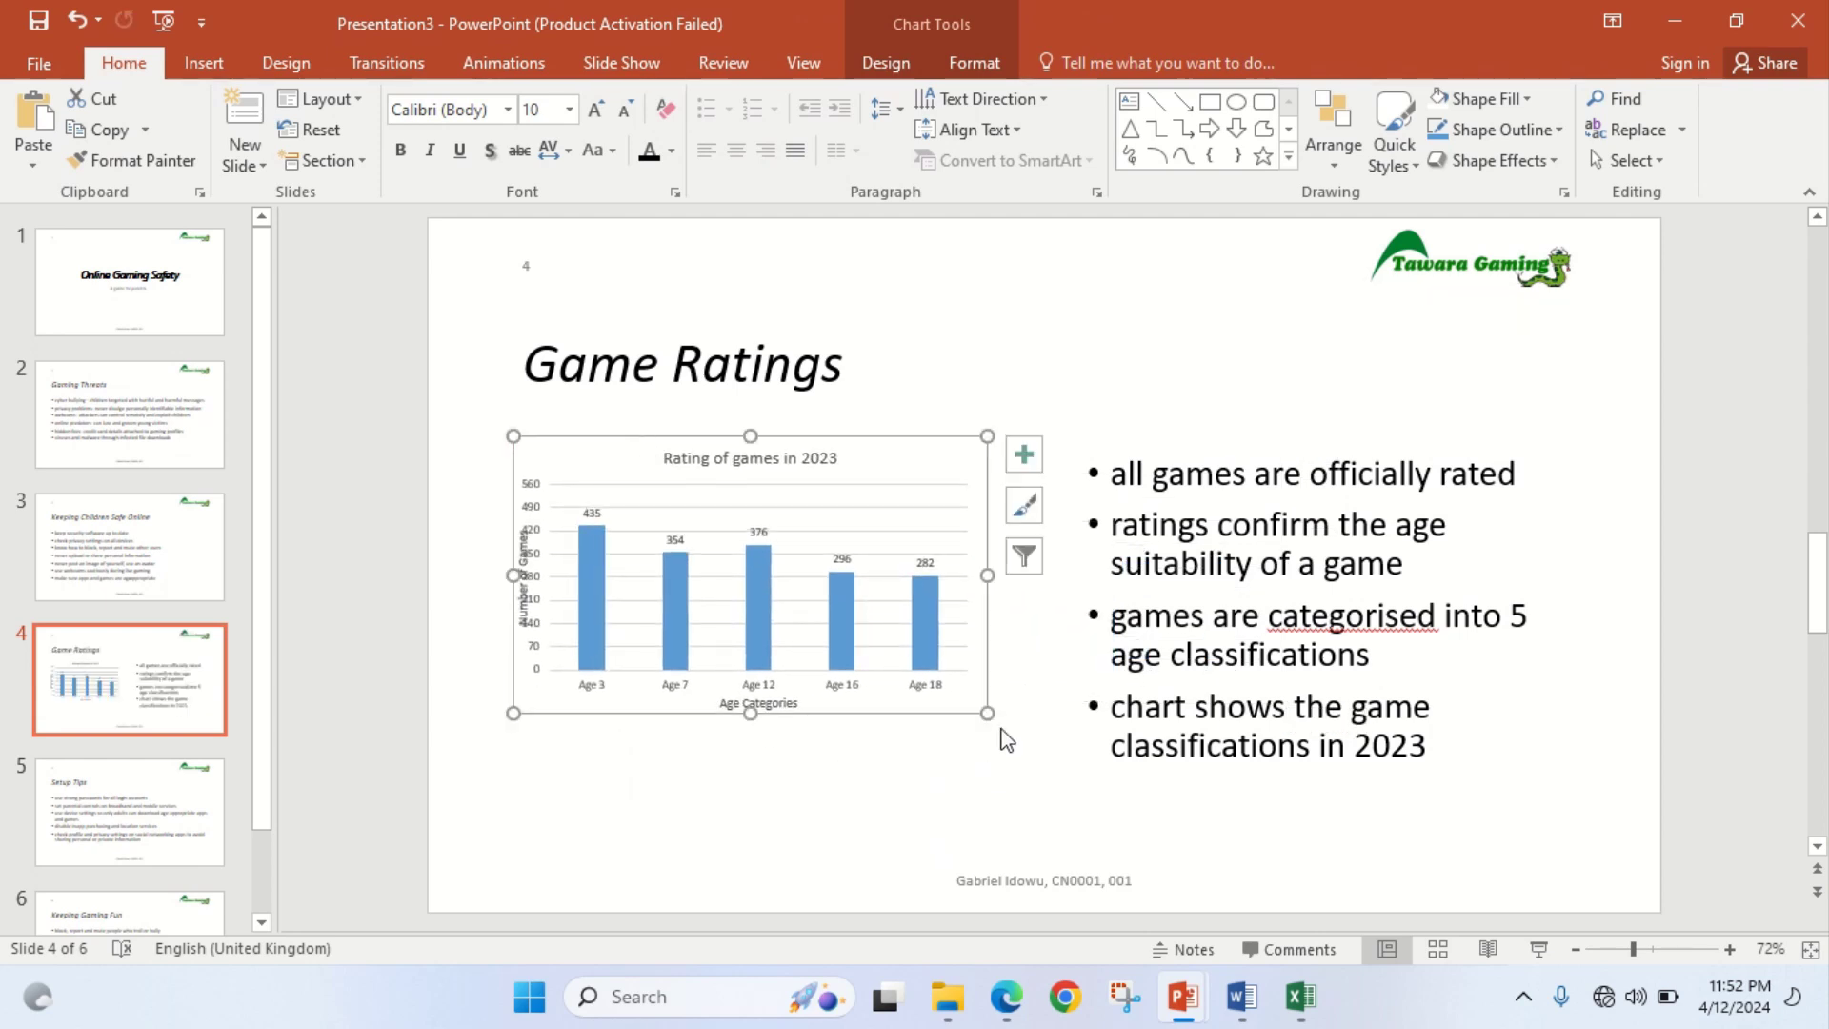